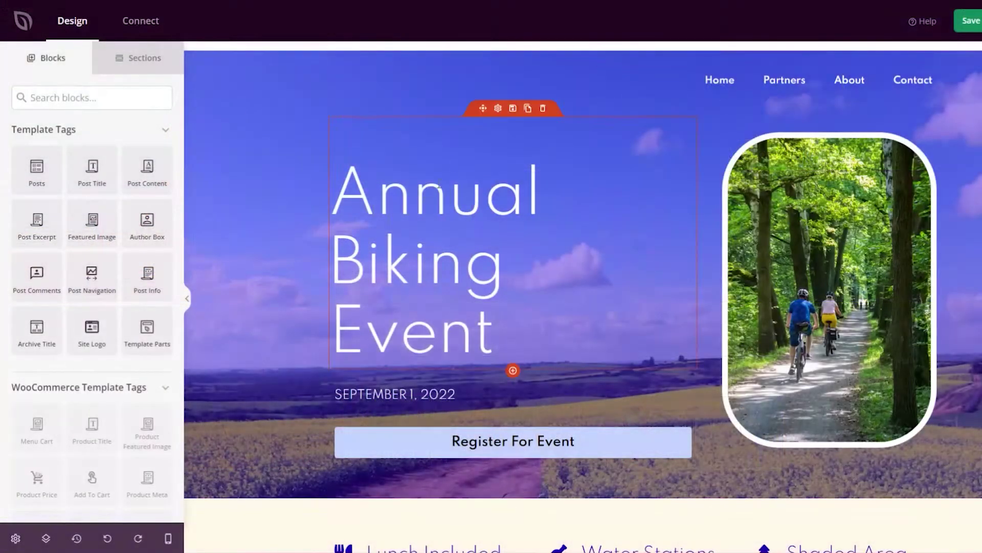
# - Change the Annual Biking Event headline's text color to yellow from the common colors and save the page
pyautogui.click(497, 110)
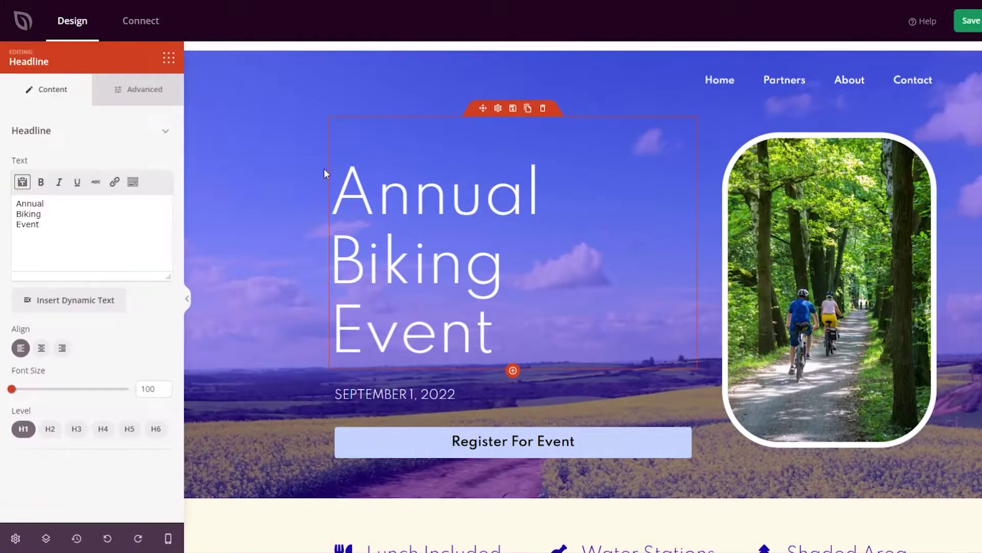
pyautogui.click(132, 91)
pyautogui.click(131, 185)
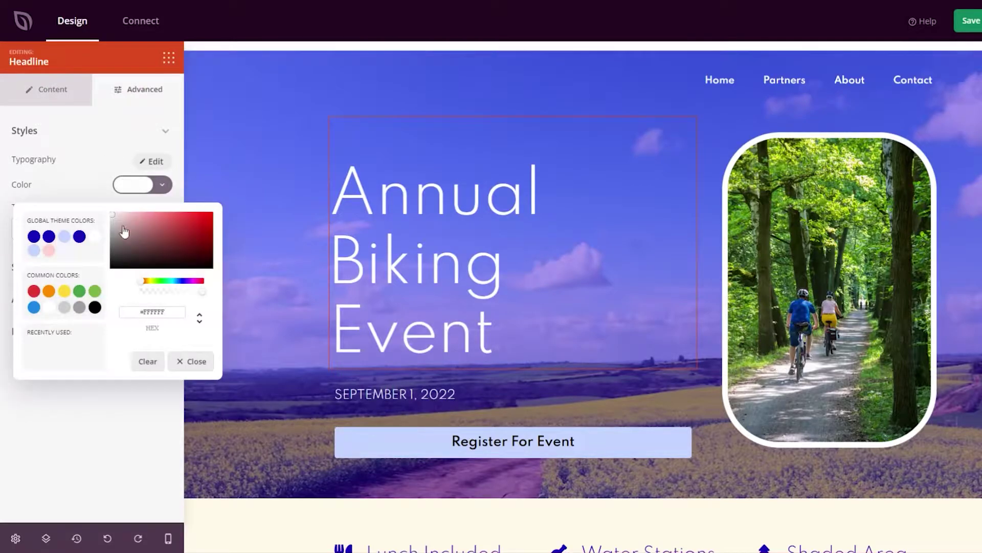
pyautogui.click(66, 293)
pyautogui.click(62, 459)
pyautogui.click(969, 30)
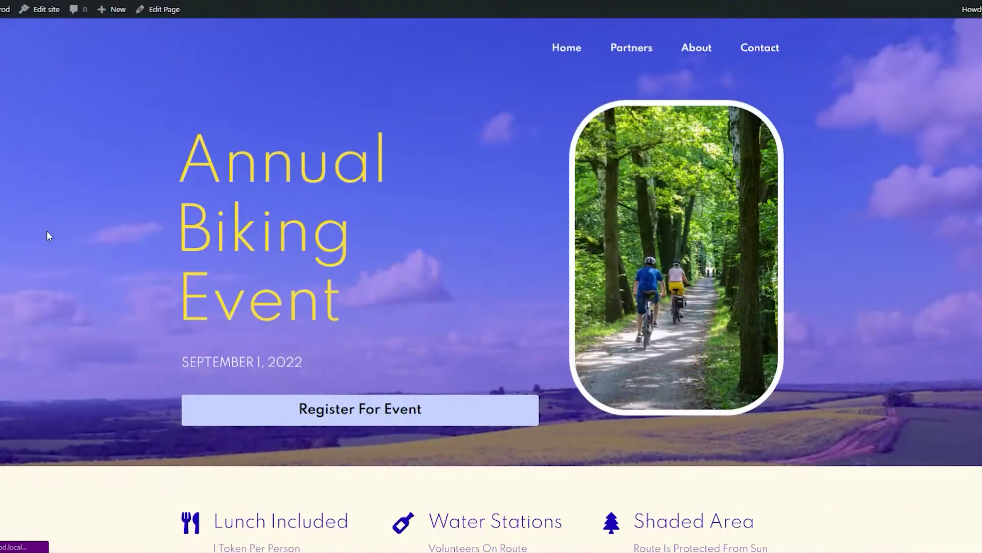
# - Look through the live site's Partners page down to the Gold Sponsor list and go to the About page
pyautogui.click(640, 62)
pyautogui.scroll(-15, 492, 286)
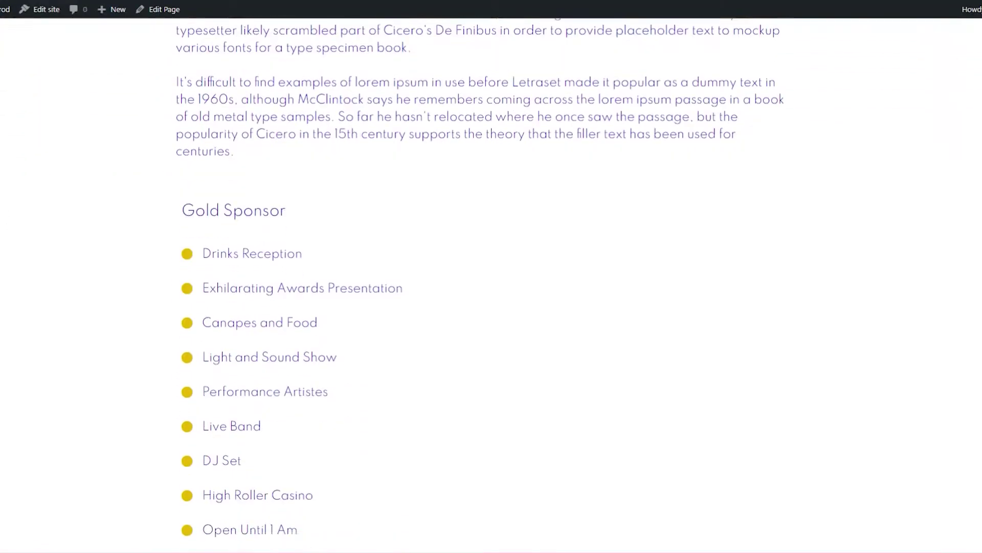
pyautogui.scroll(15, 491, 286)
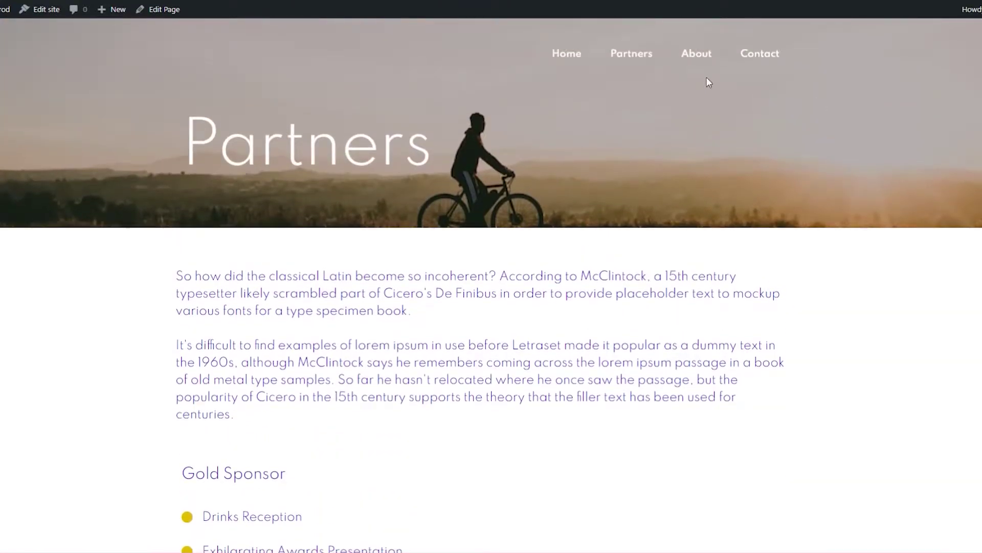
pyautogui.click(699, 59)
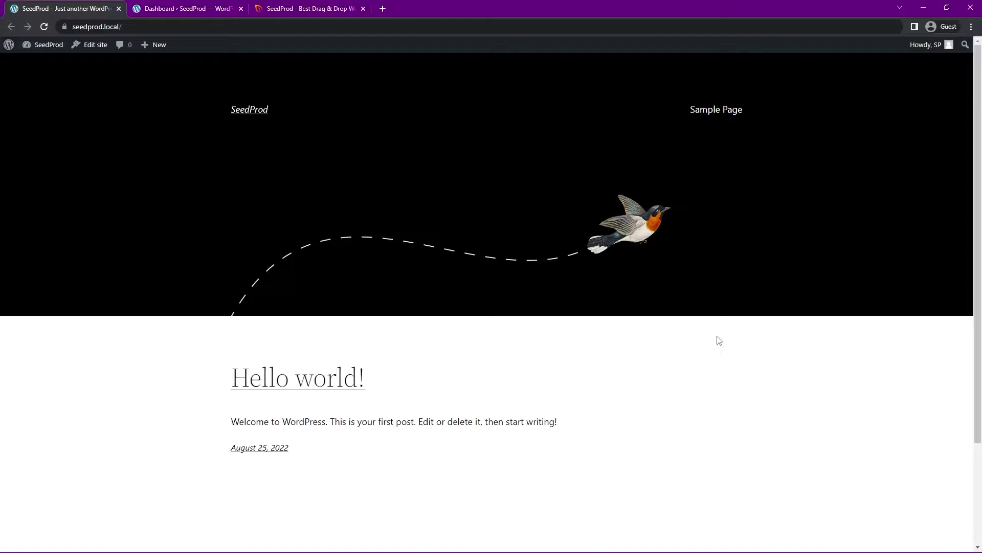
# - Look over the default WordPress homepage at seedprod.local and close its browser tab
pyautogui.scroll(-3, 587, 259)
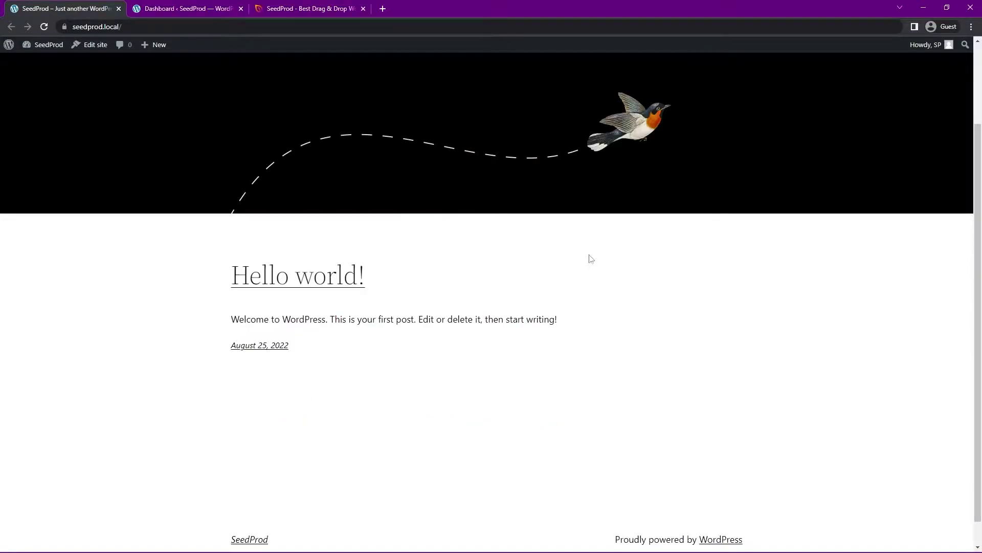
pyautogui.scroll(3, 575, 268)
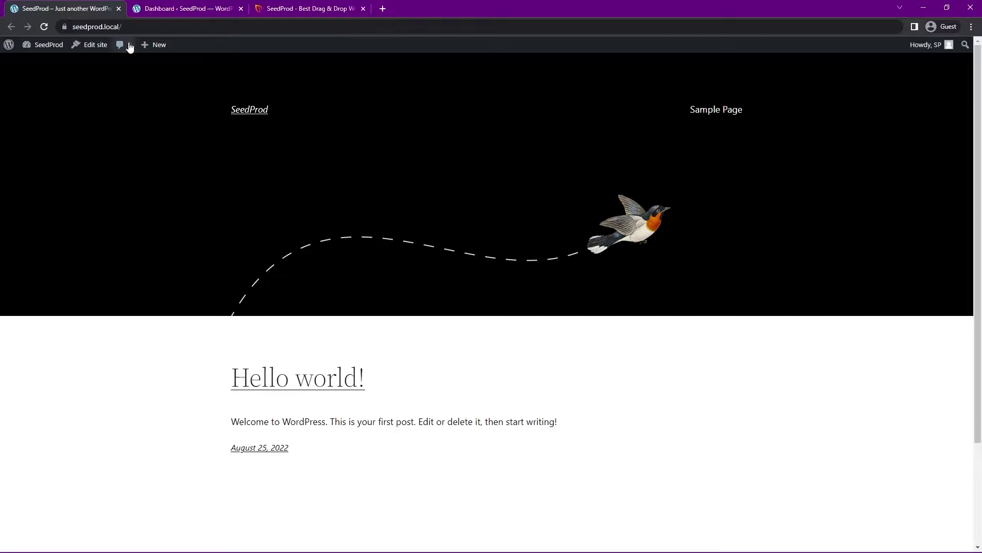
pyautogui.click(119, 8)
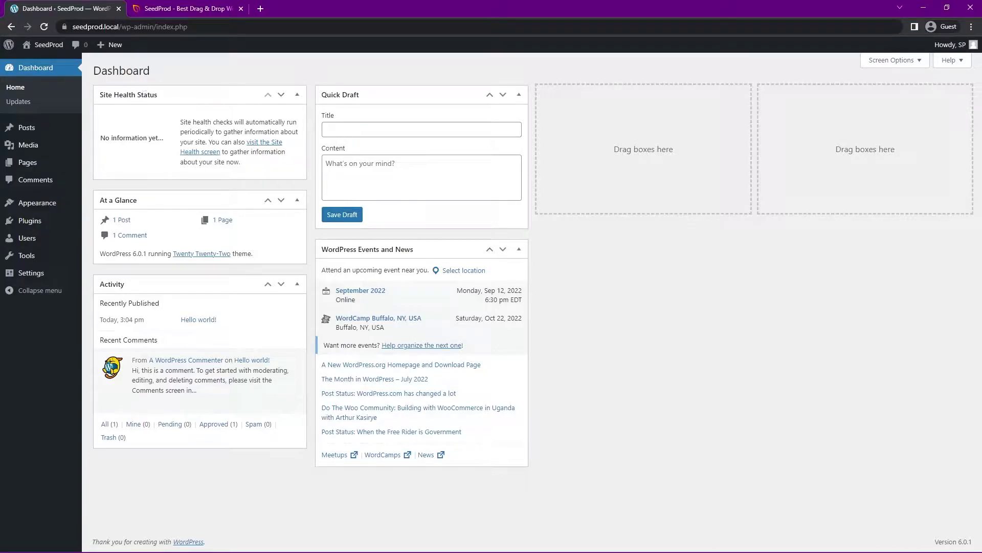
# - Switch to the SeedProd website and log in to the SeedProd account
pyautogui.click(177, 9)
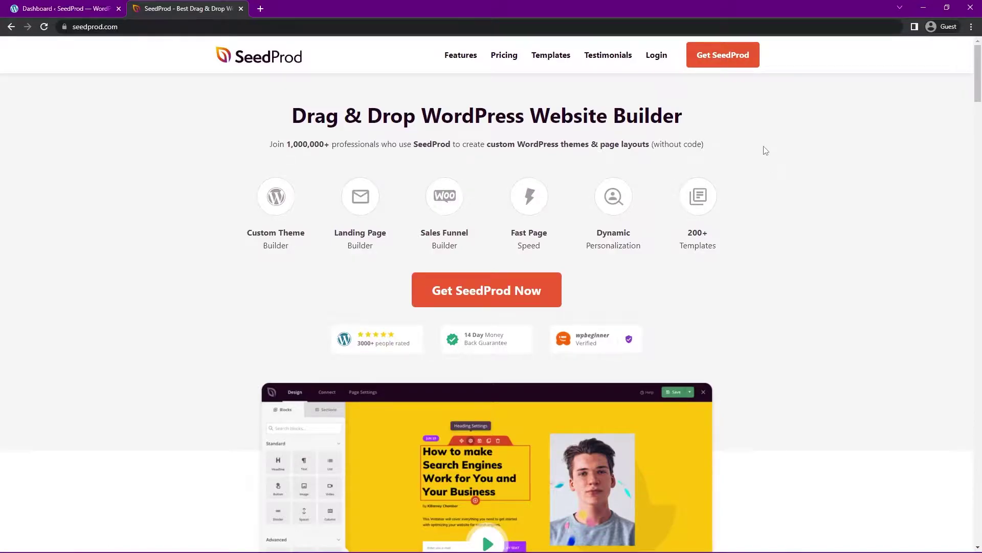
pyautogui.click(657, 55)
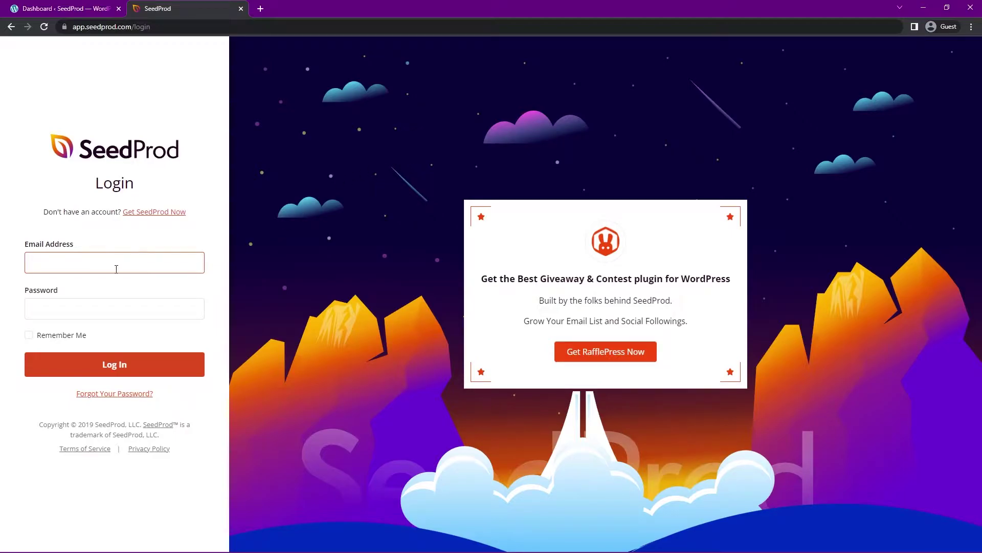
pyautogui.click(113, 369)
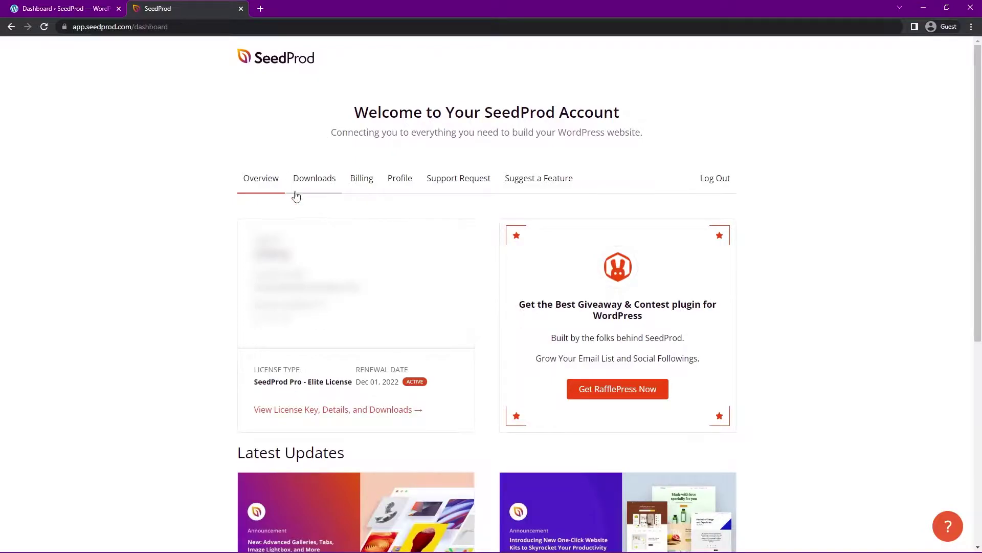
# - Download SeedProd Pro 6.14.1 from the account's downloads, copy the license key, and close the account page
pyautogui.click(320, 184)
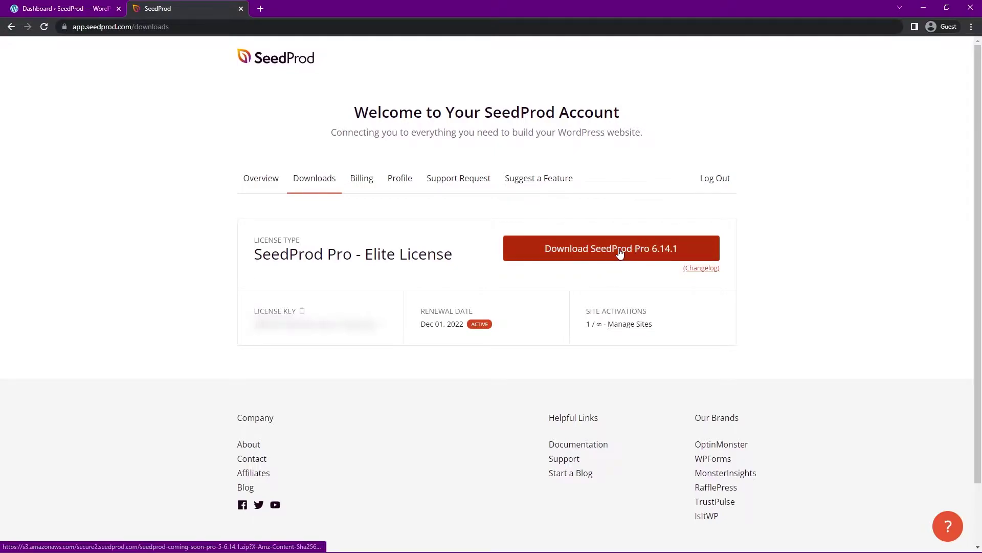
pyautogui.click(620, 253)
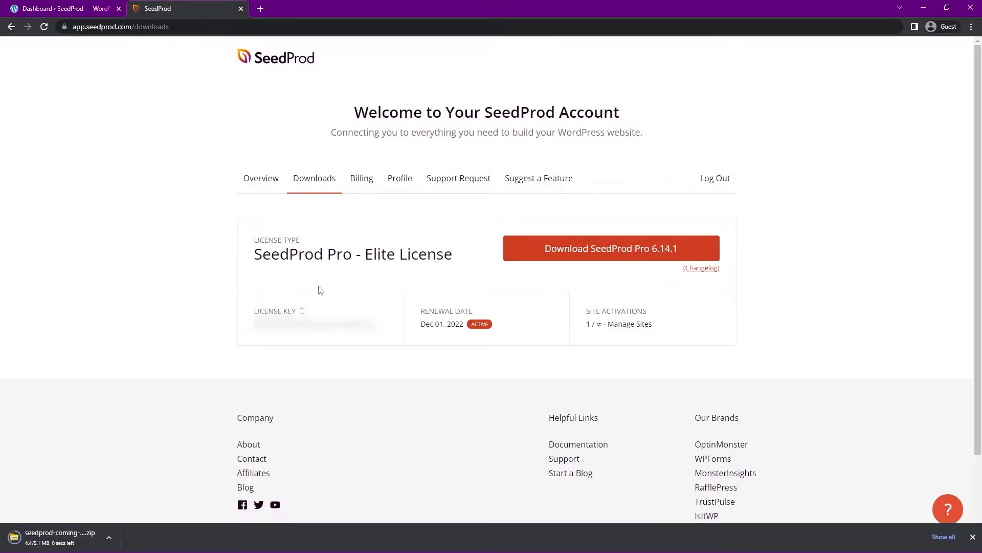
pyautogui.click(302, 311)
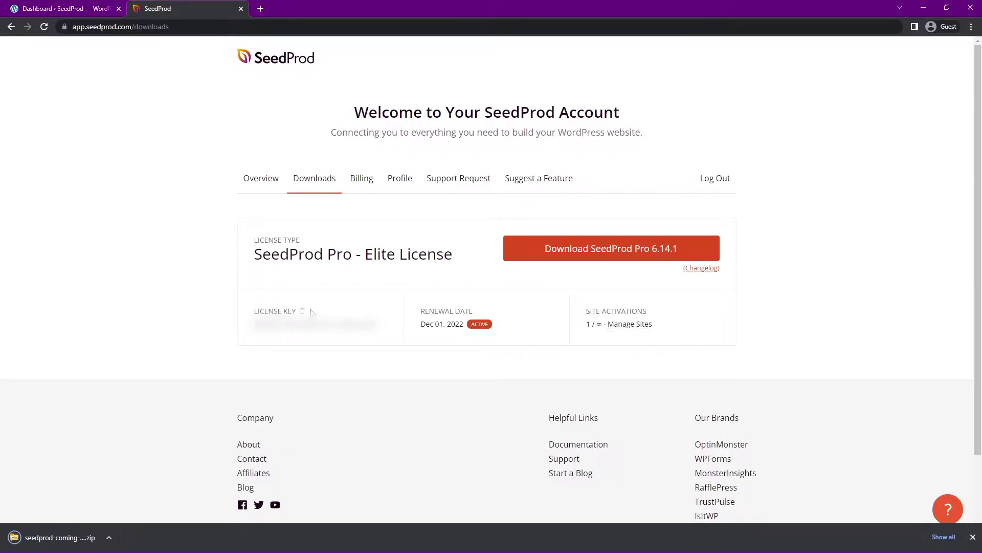
pyautogui.click(241, 9)
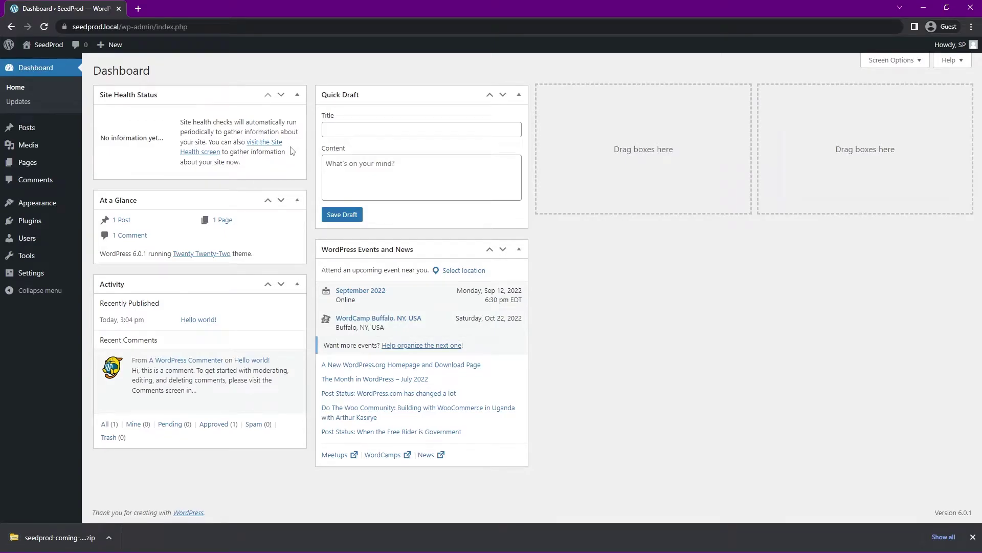
# - Upload the downloaded SeedProd zip as a new WordPress plugin, install it and activate it
pyautogui.moveTo(29, 222)
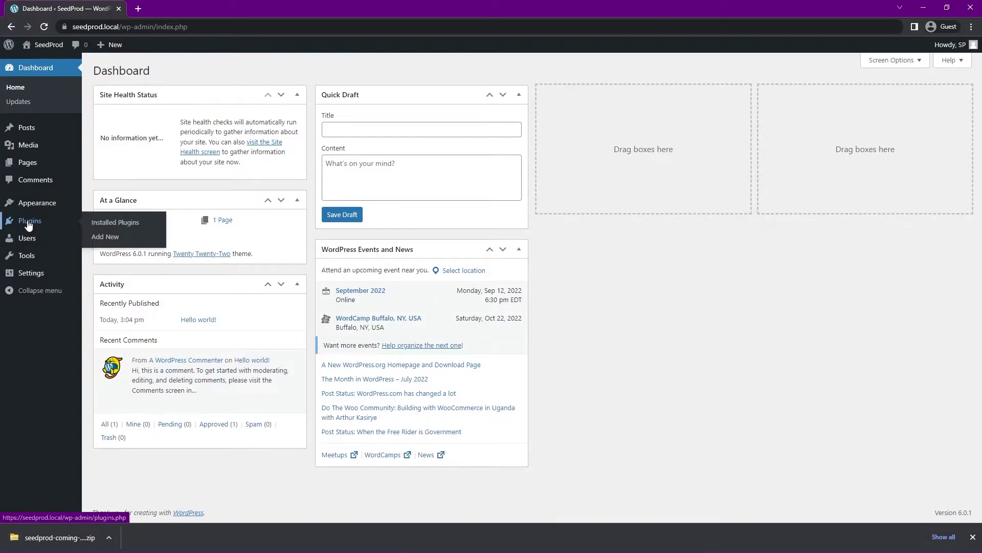
pyautogui.click(104, 237)
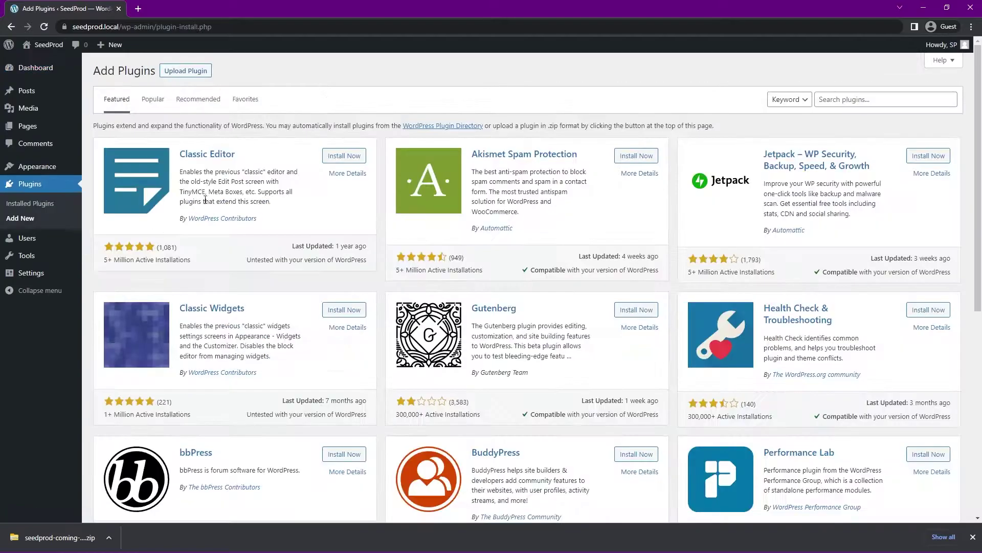
pyautogui.click(186, 70)
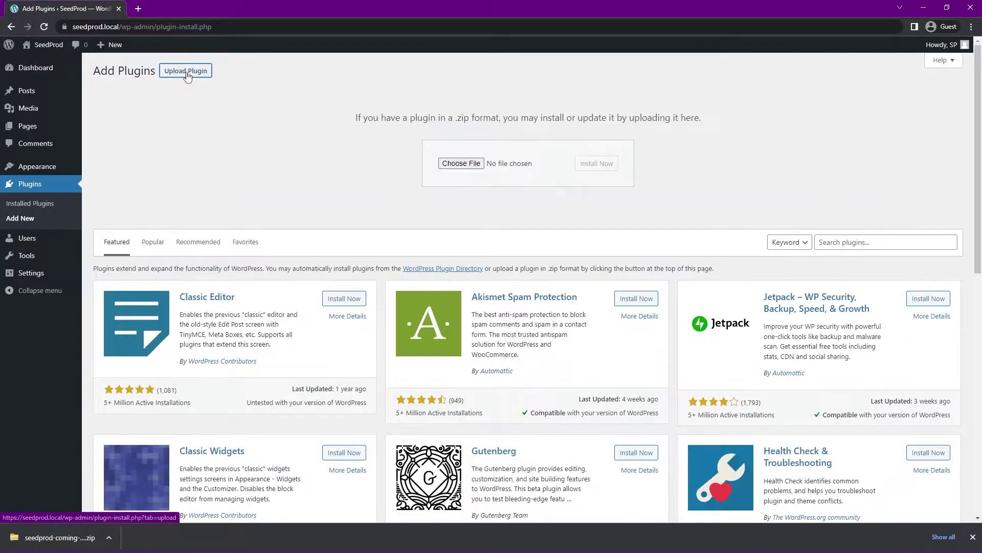
pyautogui.moveTo(57, 537); pyautogui.dragTo(468, 167)
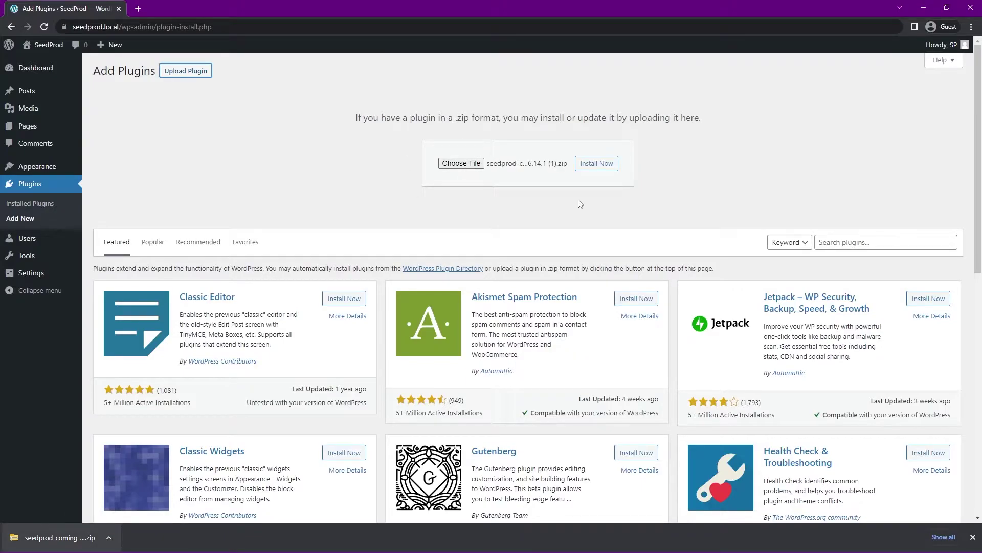
pyautogui.click(602, 169)
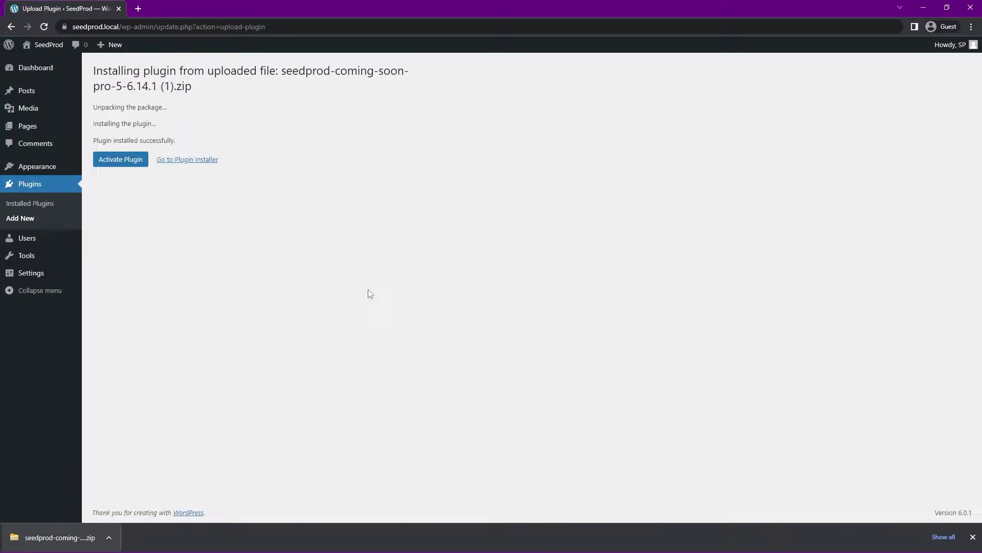
pyautogui.click(124, 159)
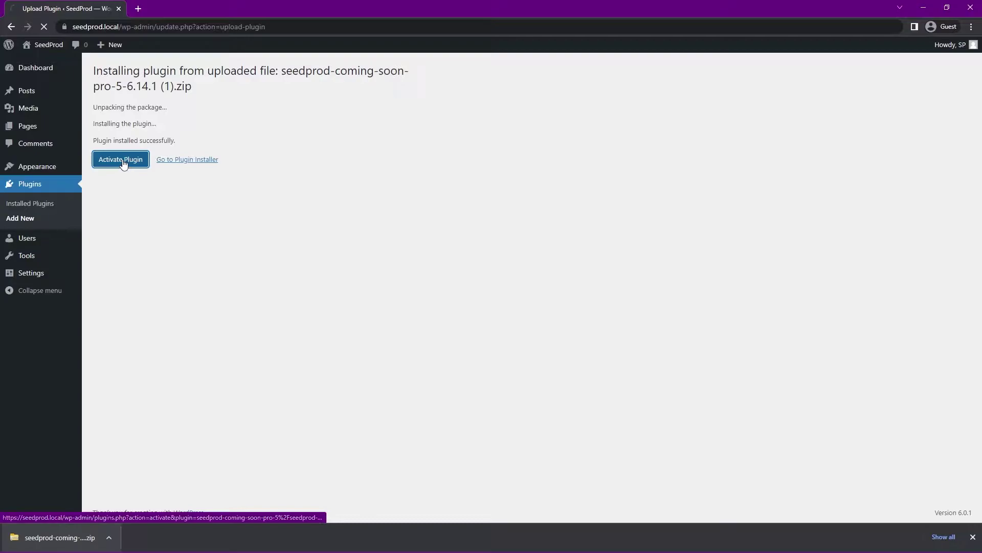
# - Paste the SeedProd license key into the license key field, verify it, and dismiss the browser's download bar
pyautogui.click(466, 247)
pyautogui.hotkey('ctrl', 'v')
pyautogui.click(612, 250)
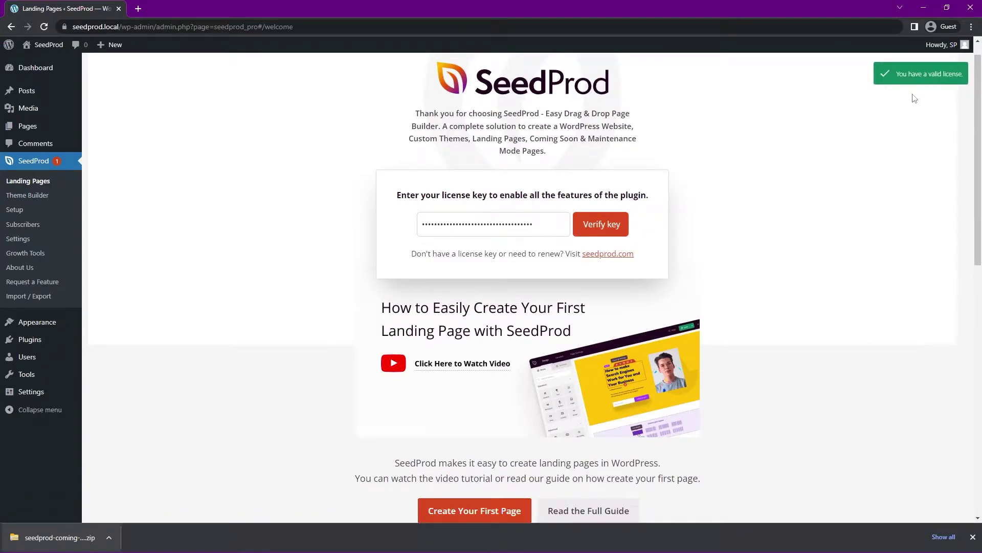
pyautogui.click(973, 540)
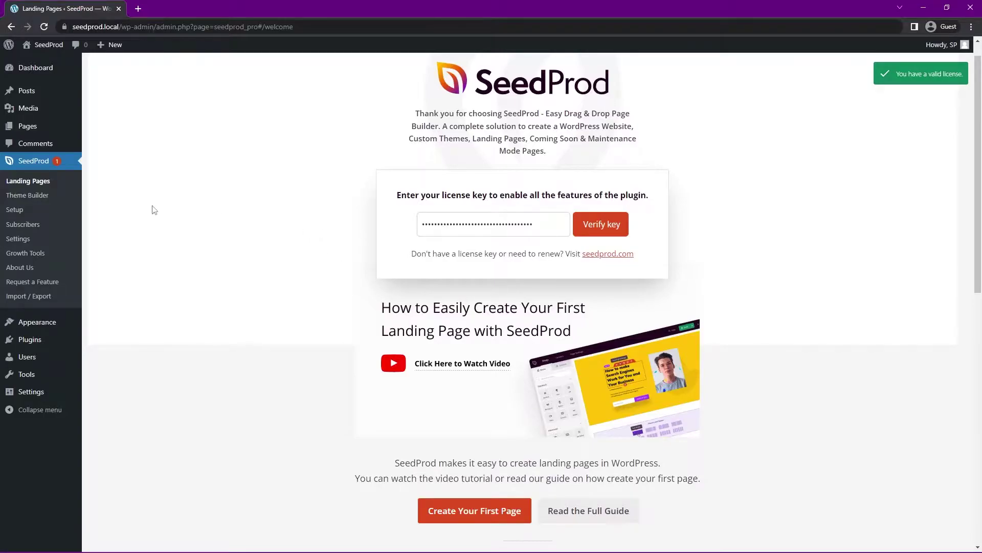
# - Browse the theme gallery in SeedProd's Theme Builder and import the Event Website theme
pyautogui.click(26, 199)
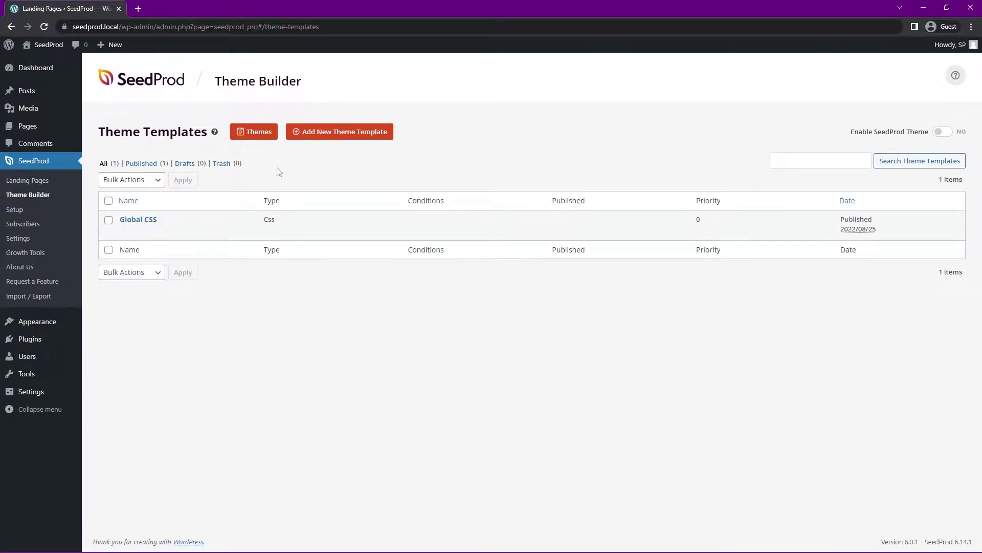
pyautogui.click(255, 134)
pyautogui.scroll(-20, 977, 193)
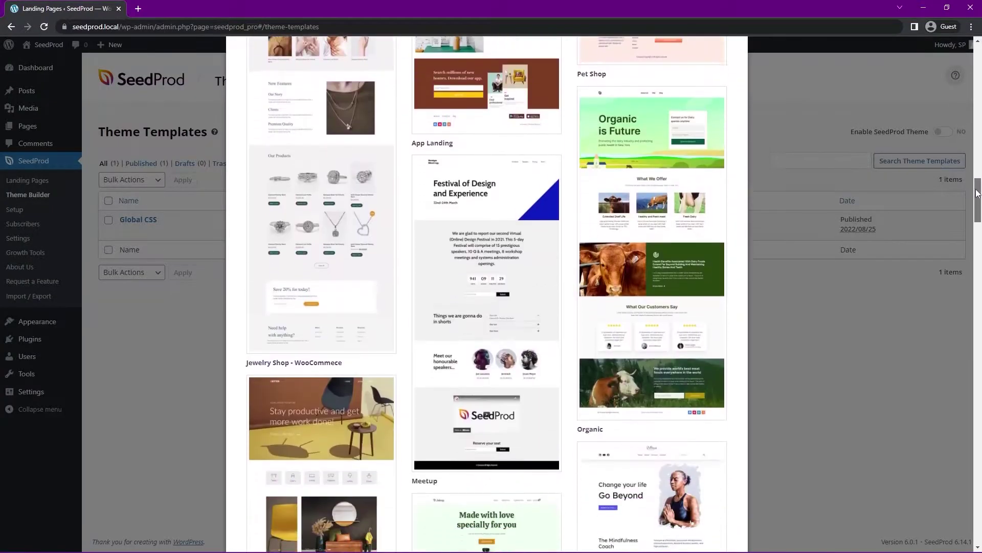
pyautogui.moveTo(977, 193); pyautogui.dragTo(965, 304)
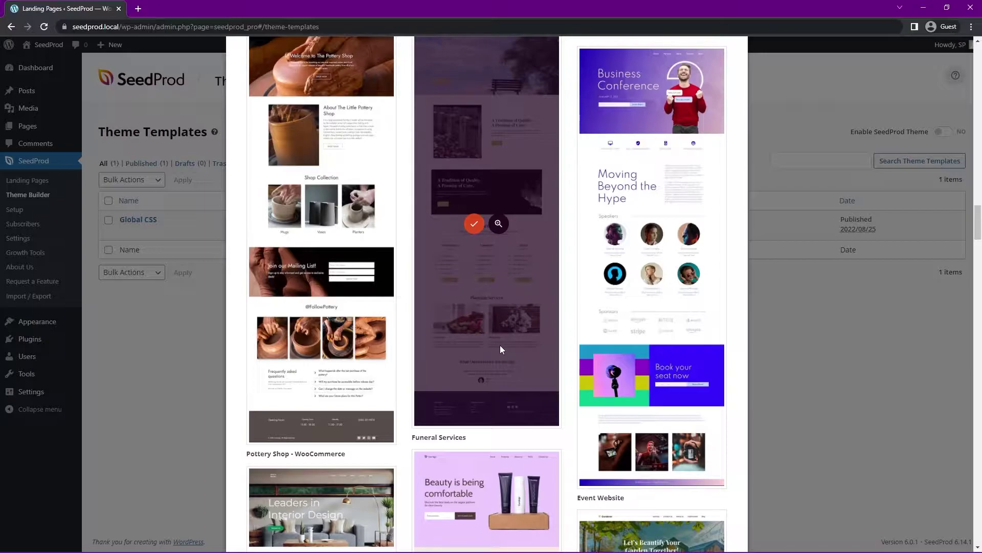
pyautogui.click(640, 268)
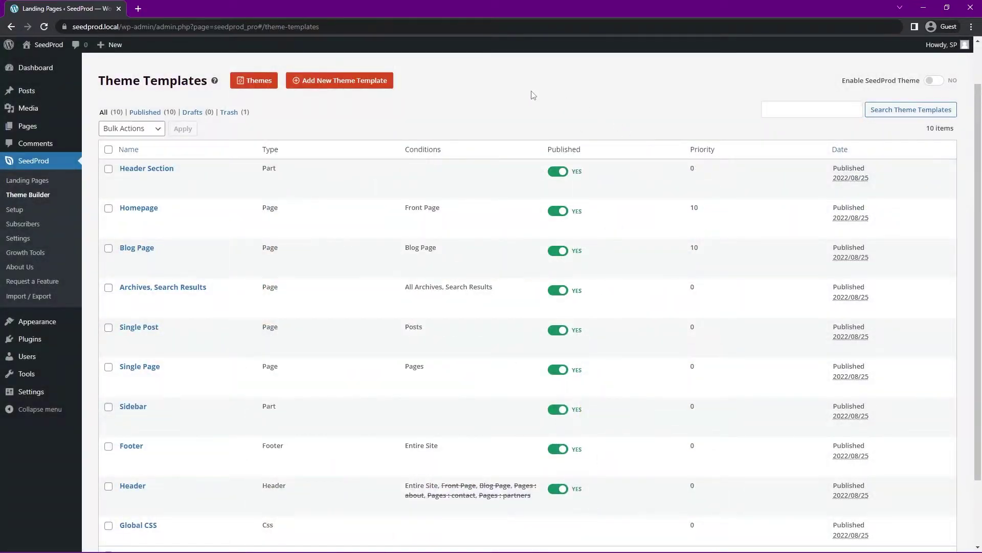
# - Review the imported theme templates, check the live homepage in a new browser tab, and return to the Theme Builder
pyautogui.scroll(-2, 325, 179)
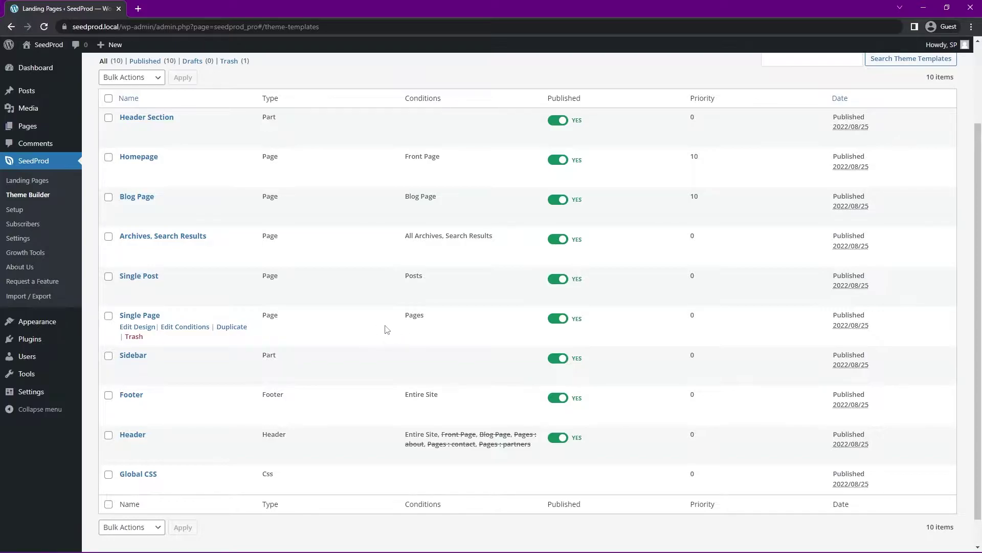
pyautogui.scroll(2, 364, 302)
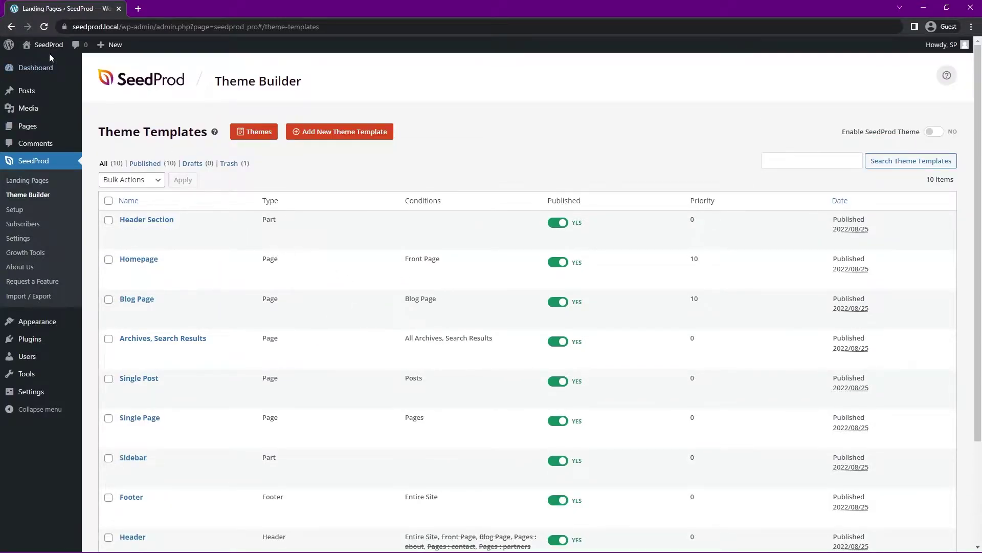
pyautogui.middleClick(36, 63)
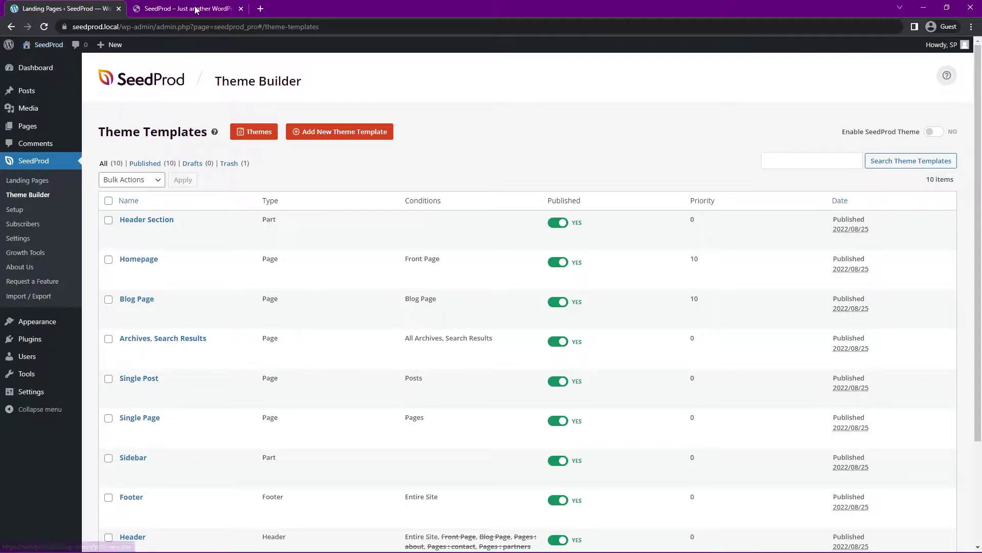
pyautogui.click(194, 8)
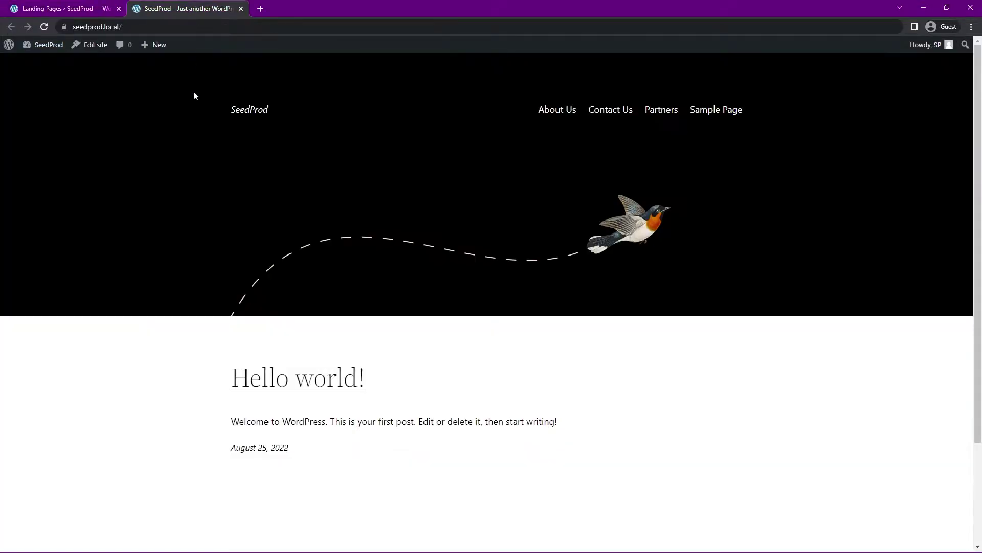
pyautogui.click(97, 9)
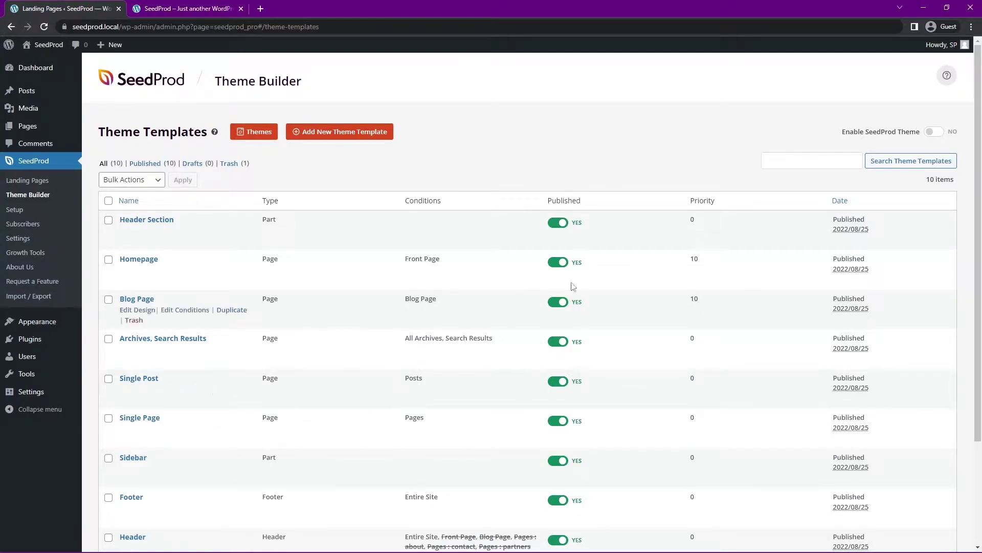
# - Enable the SeedProd theme and accept automatic creation of the static Home and Blog pages
pyautogui.click(933, 134)
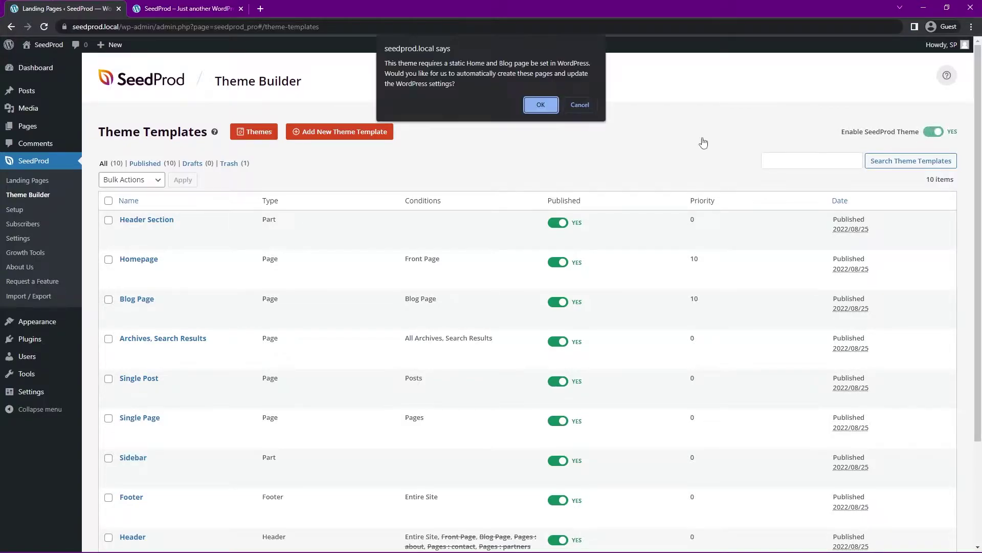
pyautogui.click(540, 107)
pyautogui.click(574, 107)
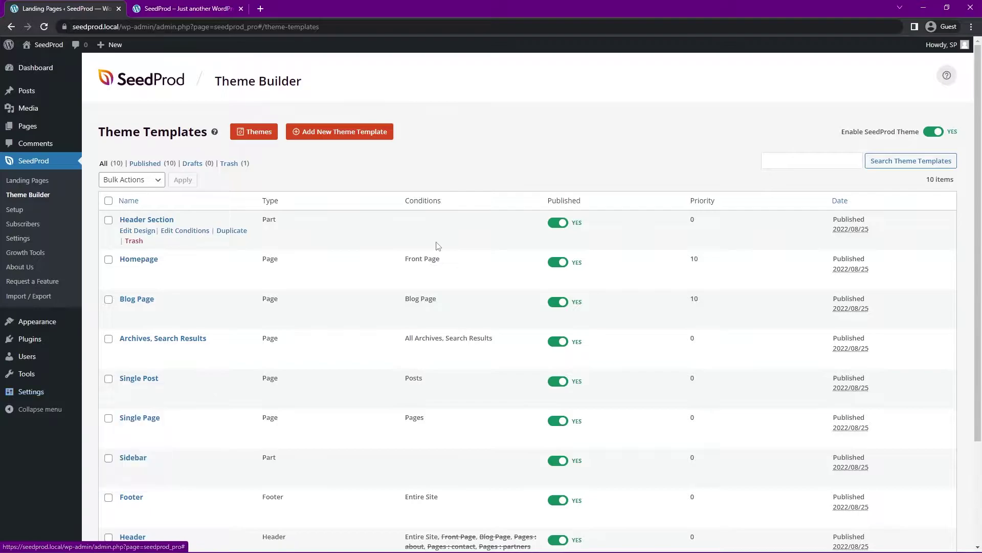
# - Review the live homepage from its hero to the booking section, return to the Theme Builder, and close the live site tab
pyautogui.click(179, 8)
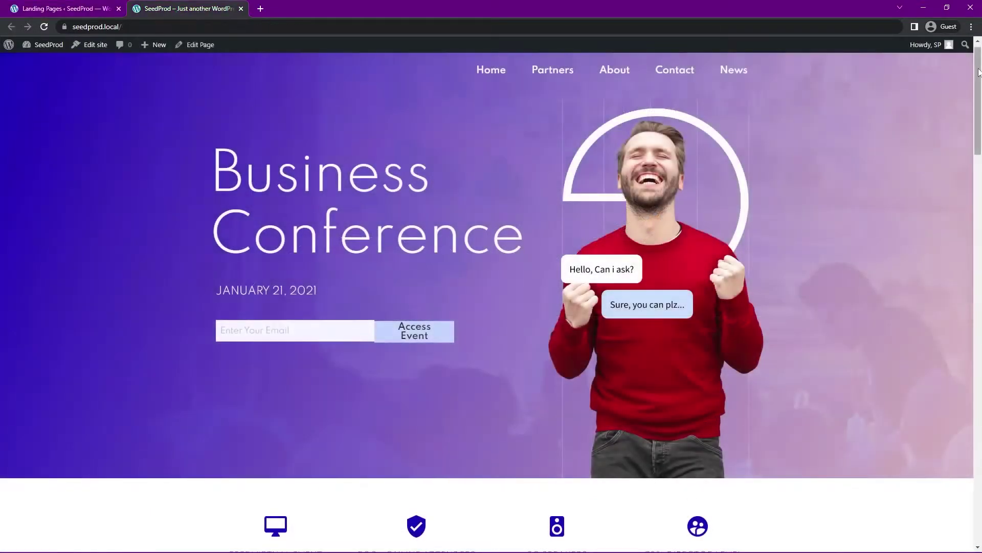
pyautogui.scroll(-10, 491, 302)
pyautogui.scroll(-20, 945, 259)
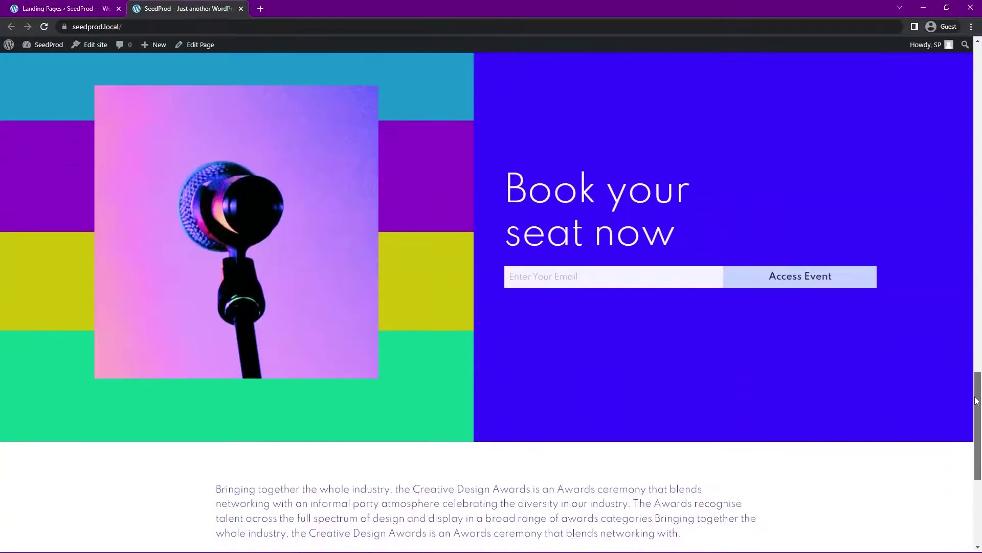
pyautogui.scroll(17, 945, 260)
pyautogui.scroll(12, 817, 245)
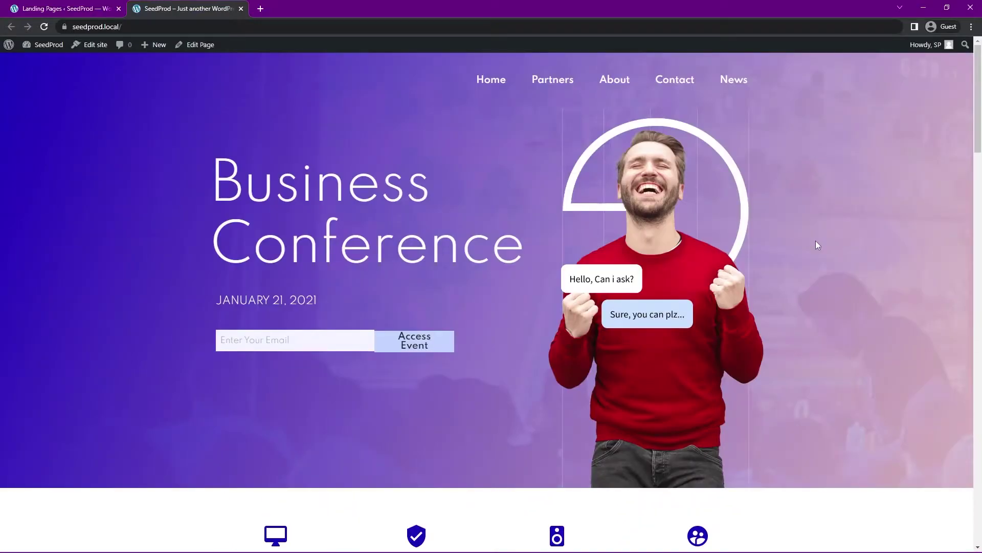
pyautogui.click(80, 12)
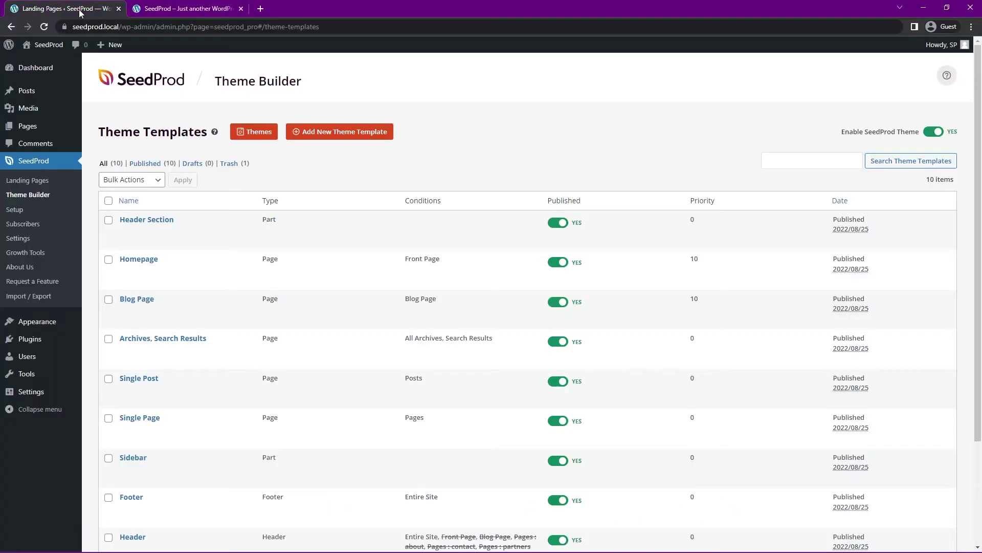
pyautogui.click(241, 13)
# - Open the Global CSS template's design and look over its sample headings, paragraphs, lists, forms and tables
pyautogui.scroll(-5, 333, 339)
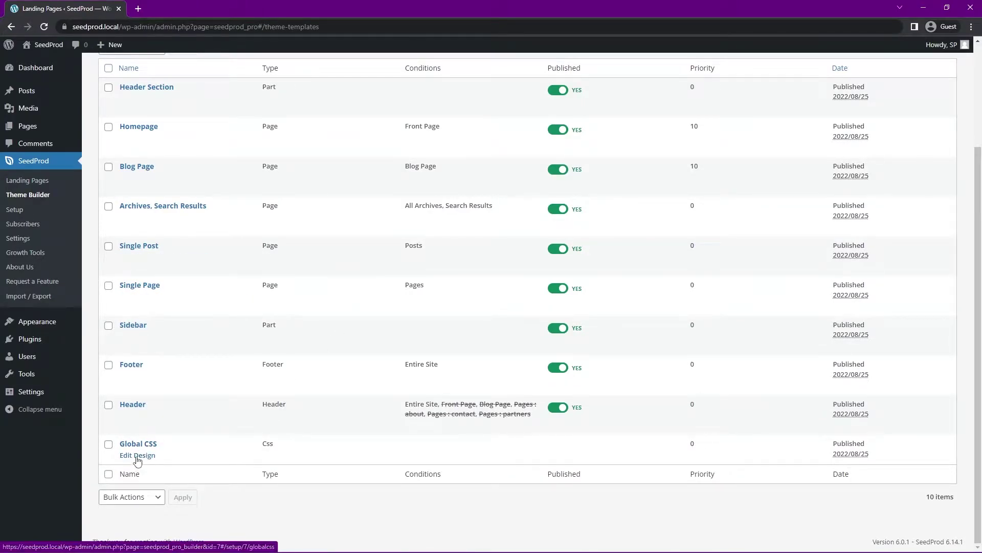
pyautogui.click(137, 455)
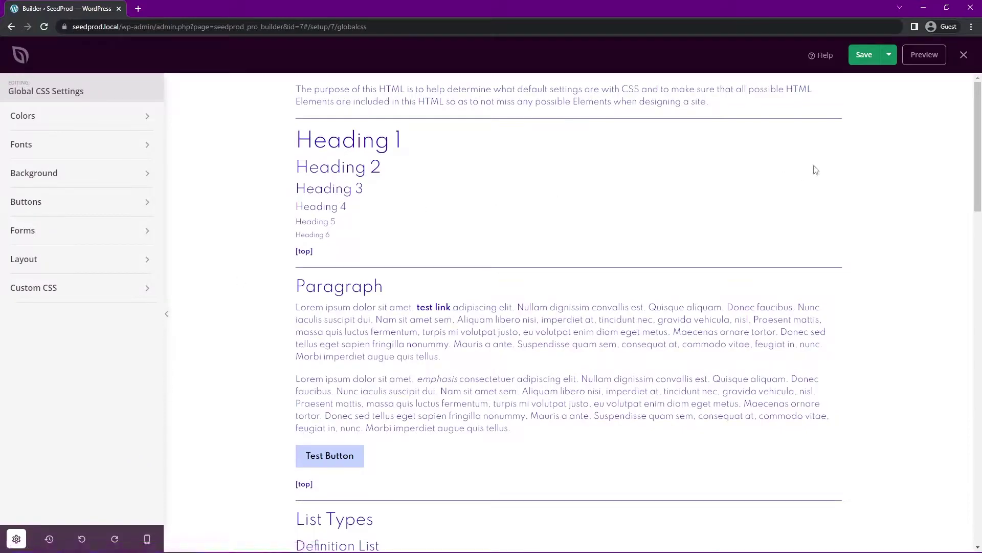
pyautogui.moveTo(974, 157); pyautogui.dragTo(957, 439)
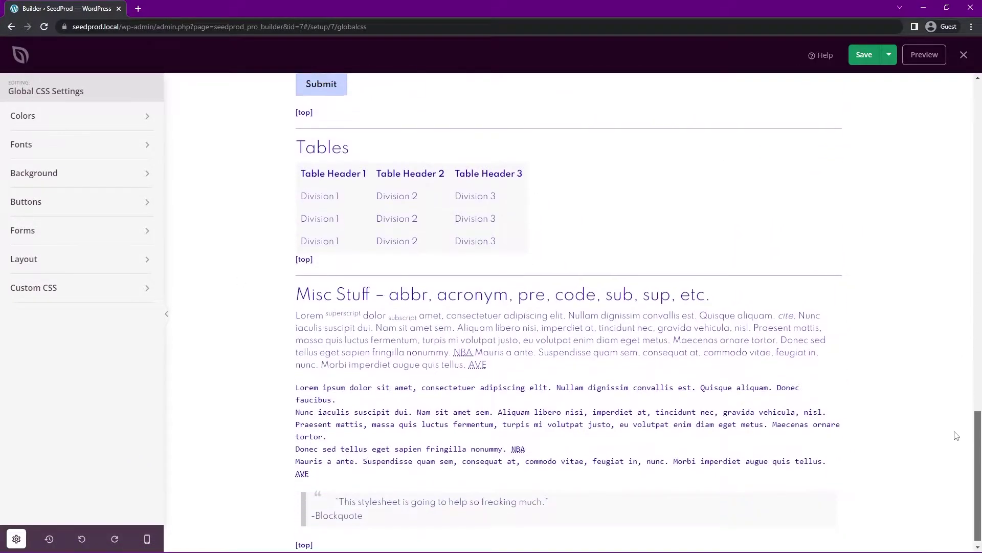
pyautogui.scroll(20, 955, 438)
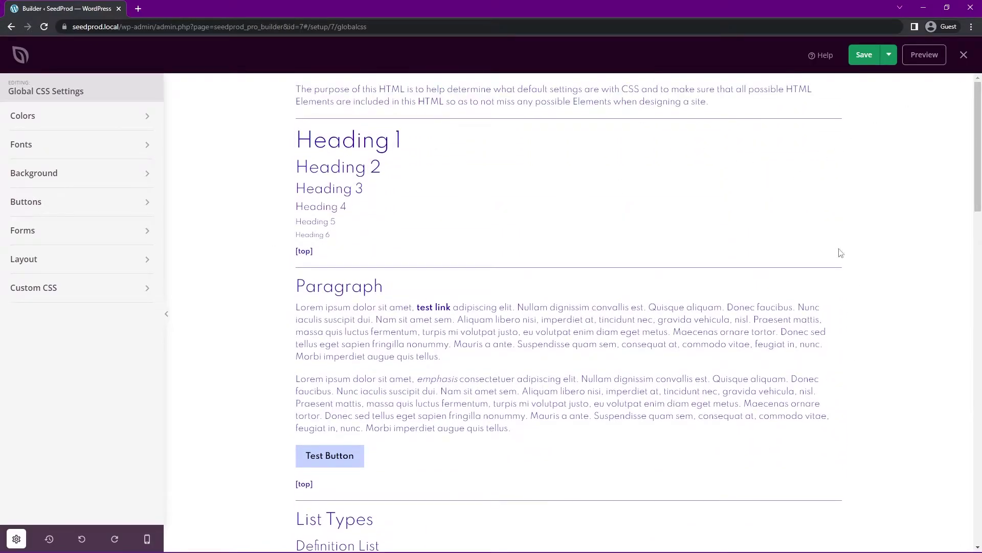
pyautogui.scroll(-20, 735, 364)
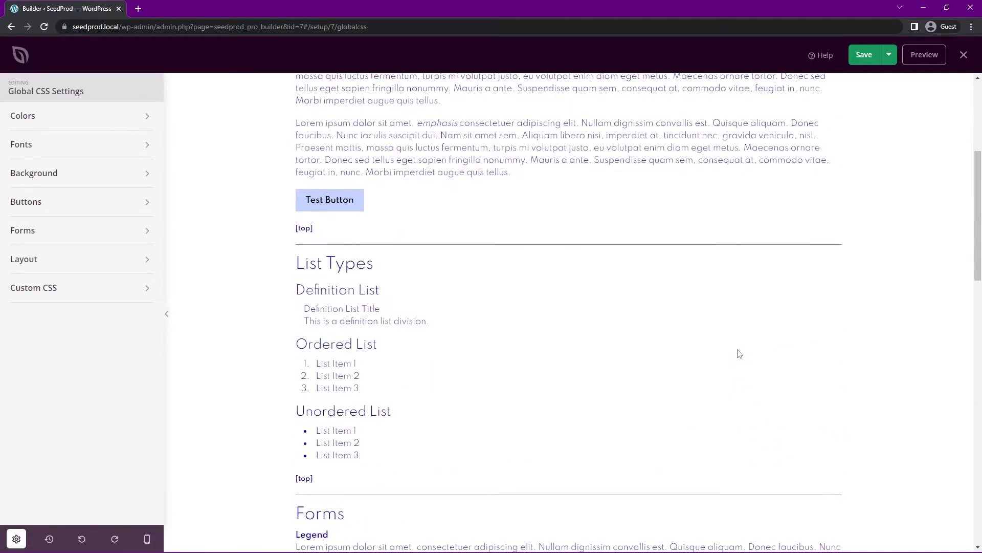
pyautogui.scroll(20, 716, 370)
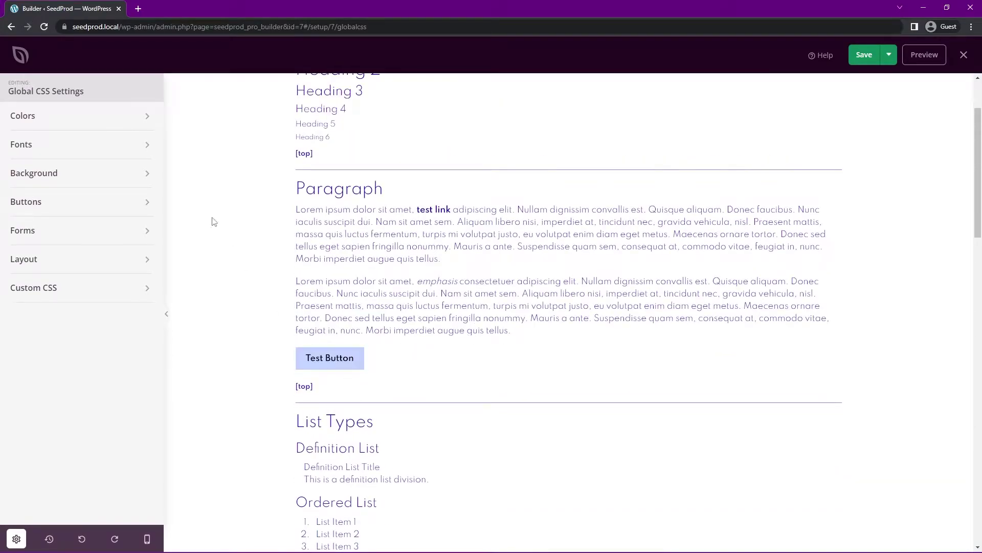
# - Examine the Buttons, Colors and Fonts sections of the Global CSS settings
pyautogui.click(63, 203)
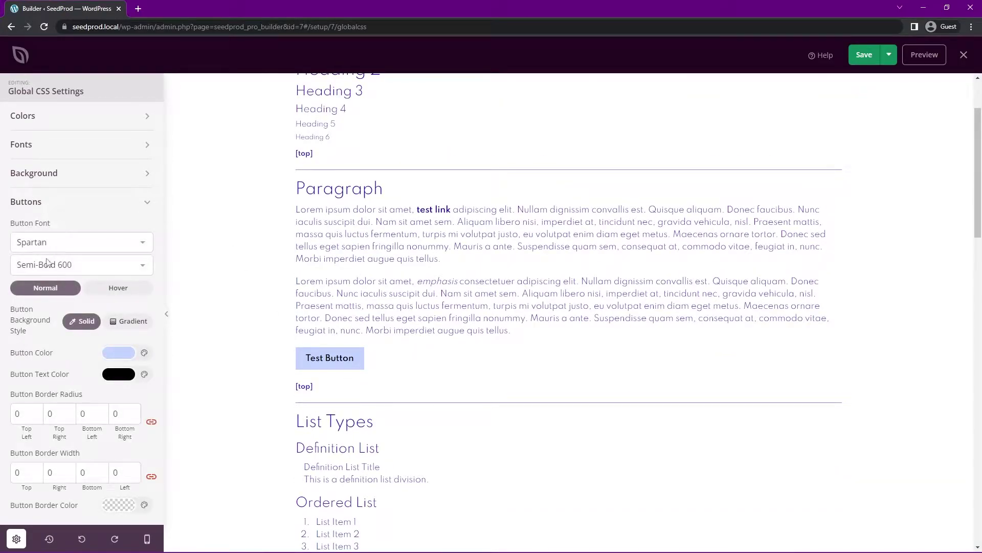
pyautogui.scroll(-2, 98, 257)
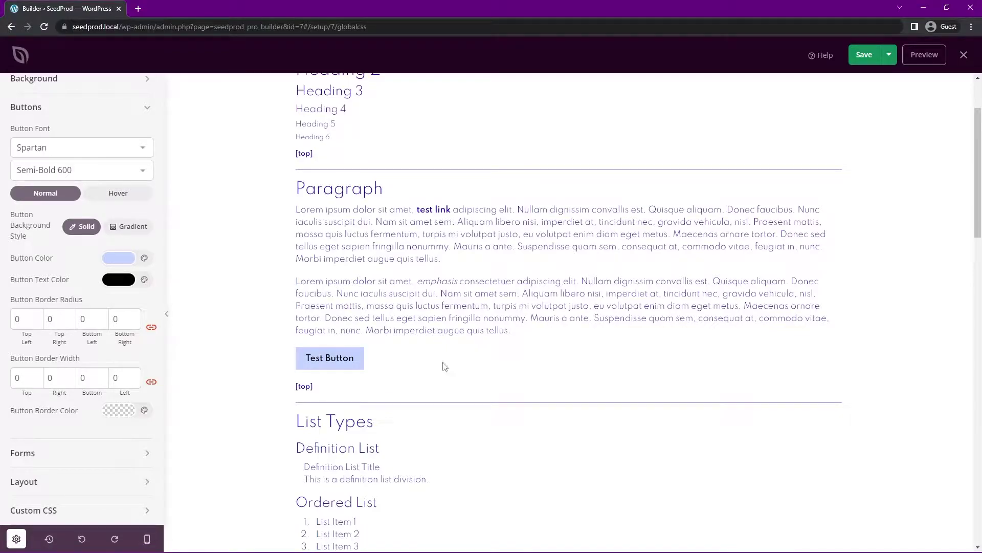
pyautogui.scroll(3, 112, 453)
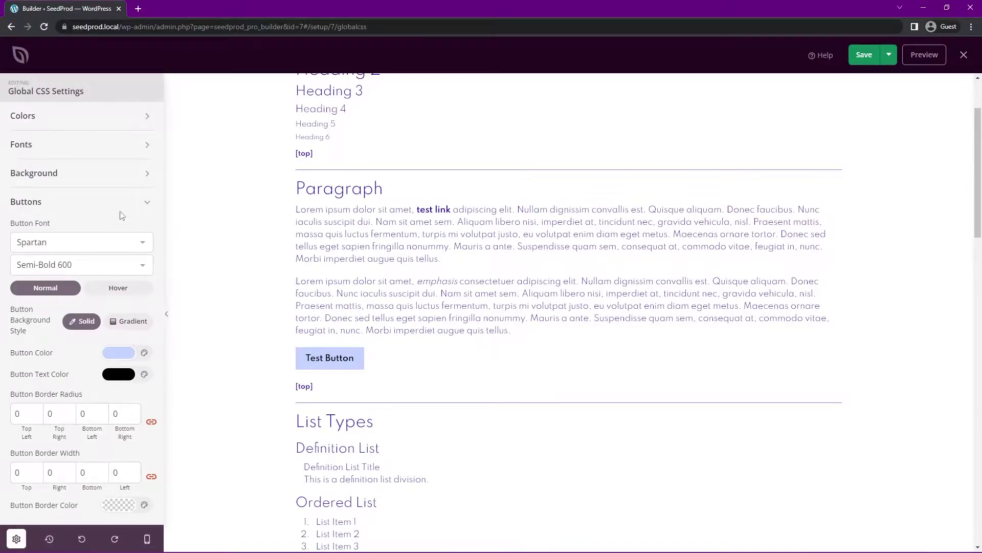
pyautogui.click(145, 203)
pyautogui.click(61, 124)
pyautogui.click(71, 126)
pyautogui.click(50, 144)
pyautogui.click(62, 149)
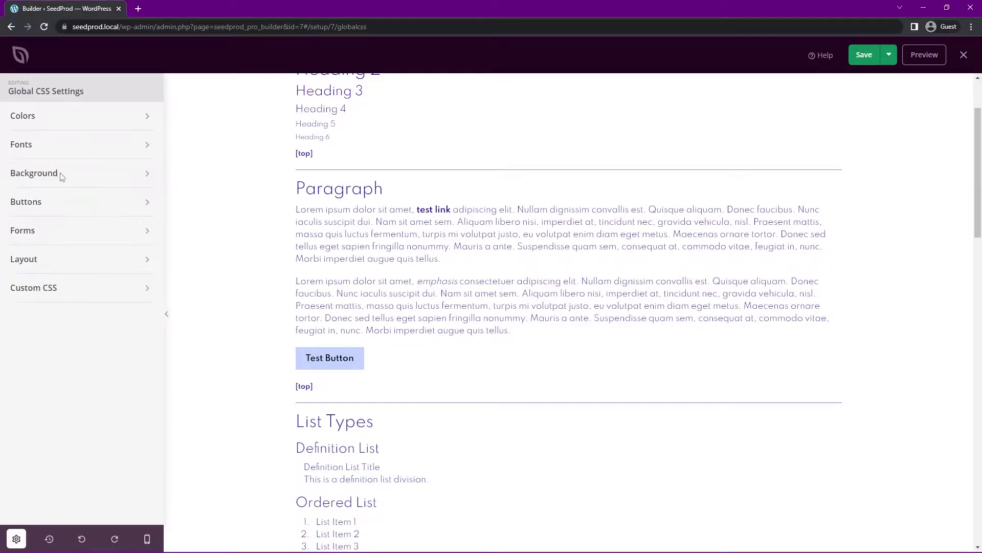
# - Check the Custom CSS section, save the Global CSS settings, and return to the theme templates list
pyautogui.click(73, 289)
pyautogui.click(74, 290)
pyautogui.scroll(2, 379, 235)
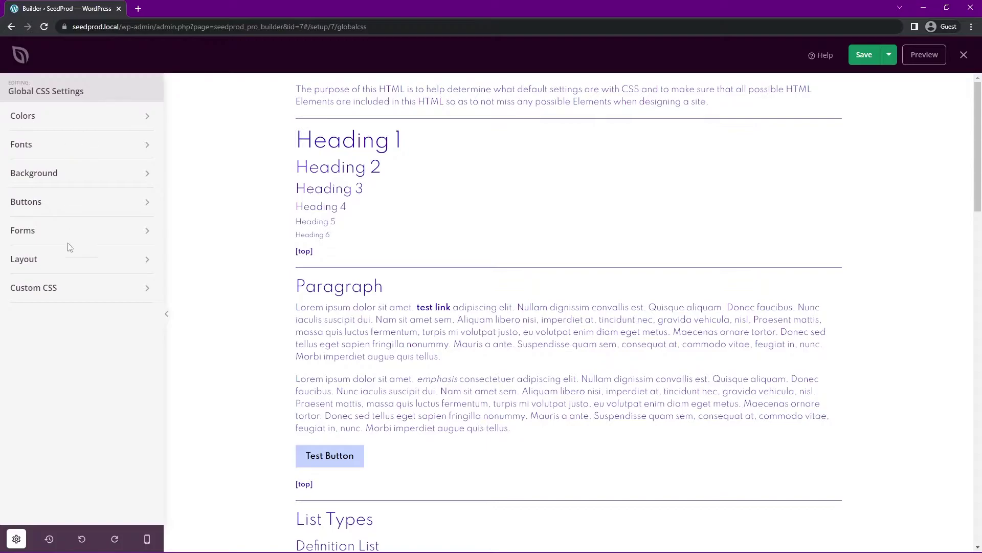
pyautogui.click(864, 56)
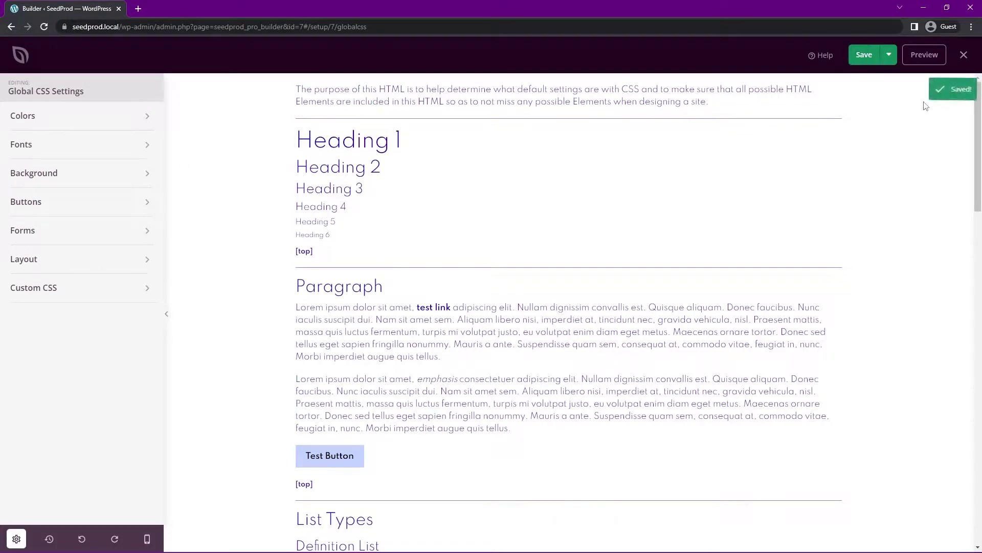
pyautogui.click(964, 56)
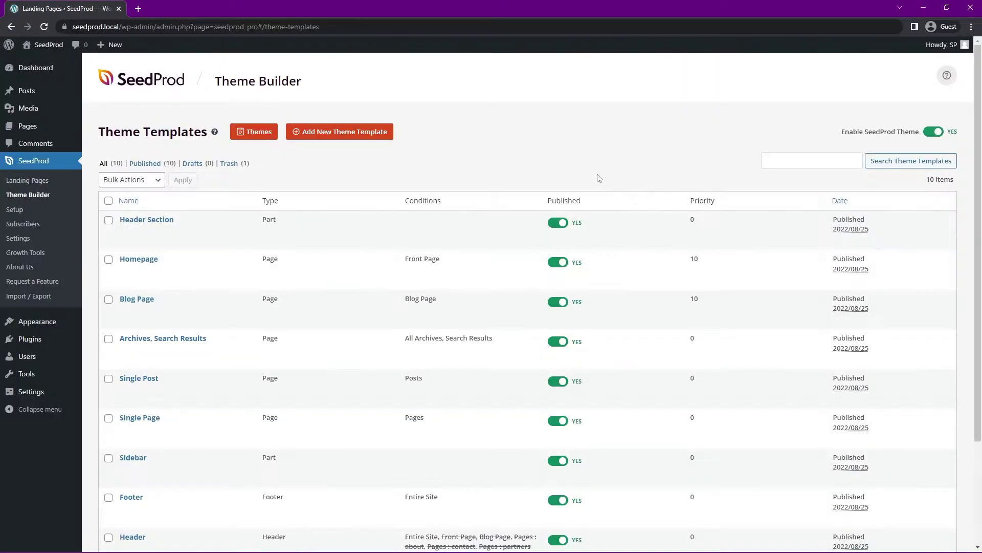
# - Open the Homepage template's design and inspect the template part choices of the navigation menu block above the hero
pyautogui.scroll(-1, 482, 140)
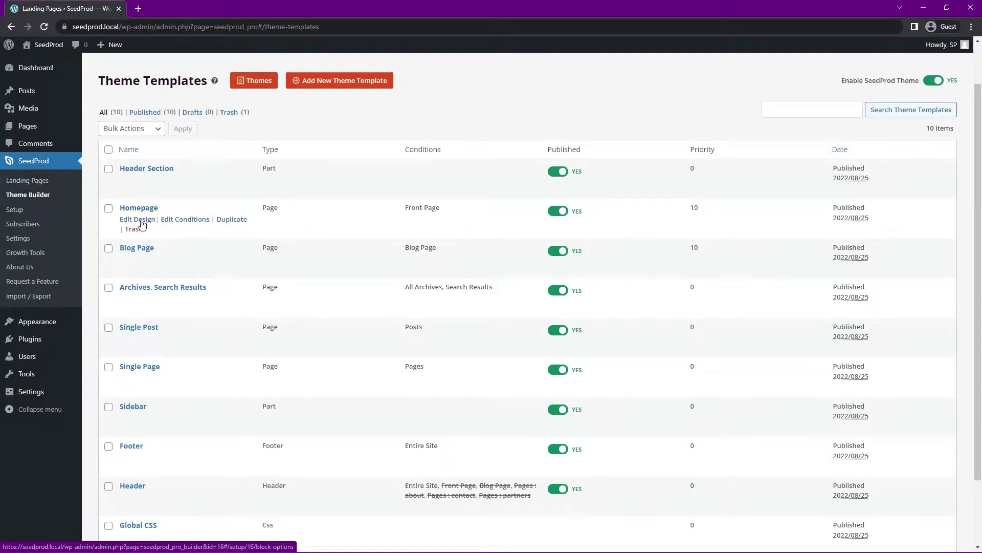
pyautogui.click(142, 224)
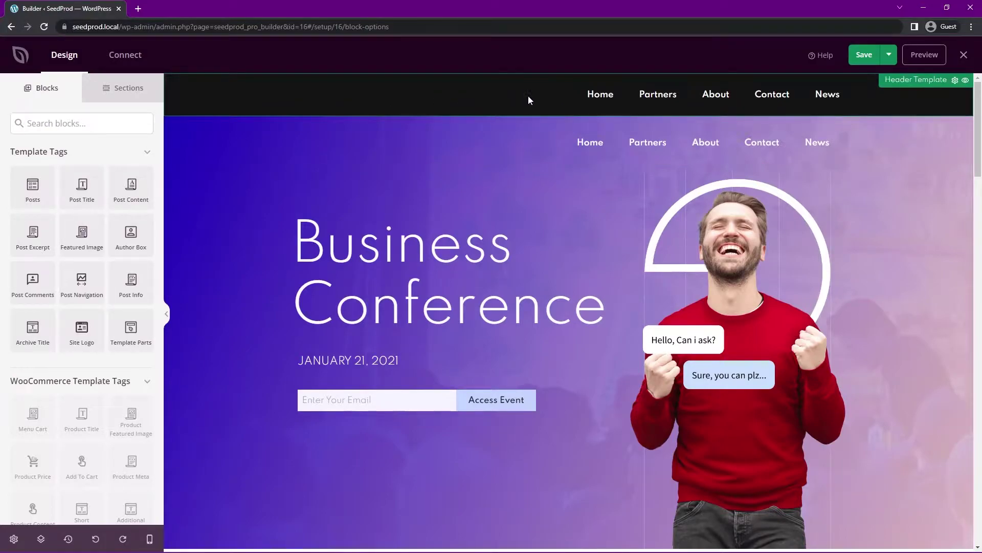
pyautogui.moveTo(551, 138)
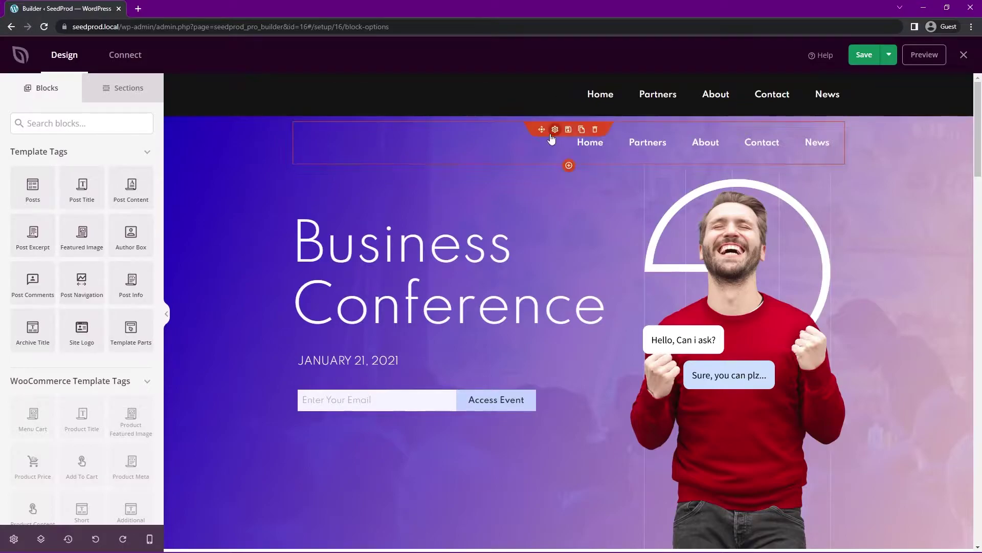
pyautogui.click(542, 148)
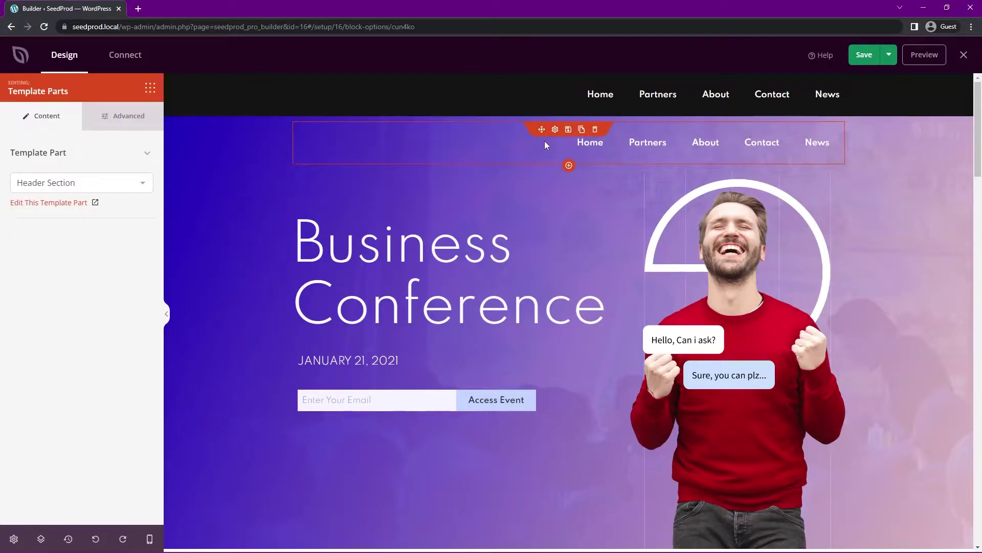
pyautogui.click(72, 188)
pyautogui.click(108, 322)
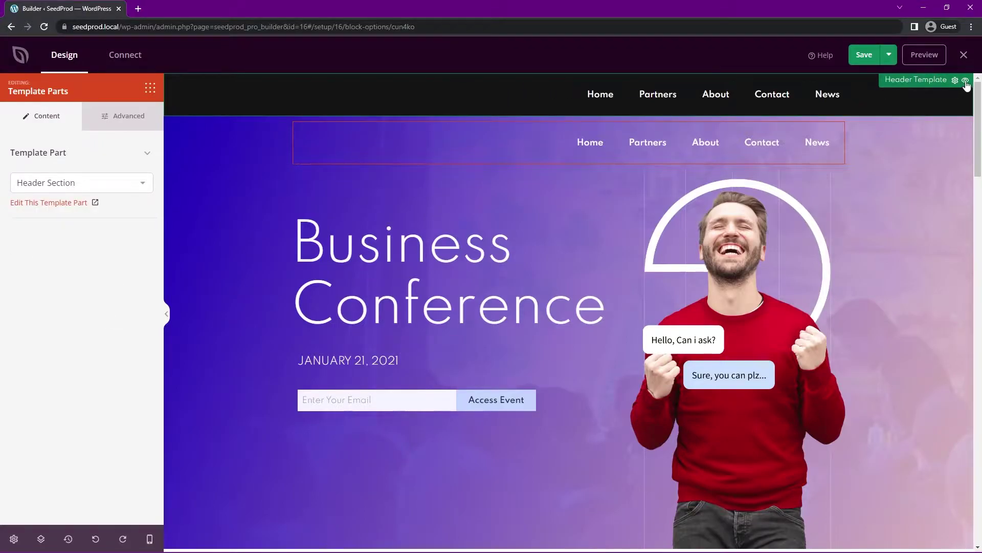
# - Hide the Header Template on the homepage canvas, save the template, and exit the editor
pyautogui.click(965, 84)
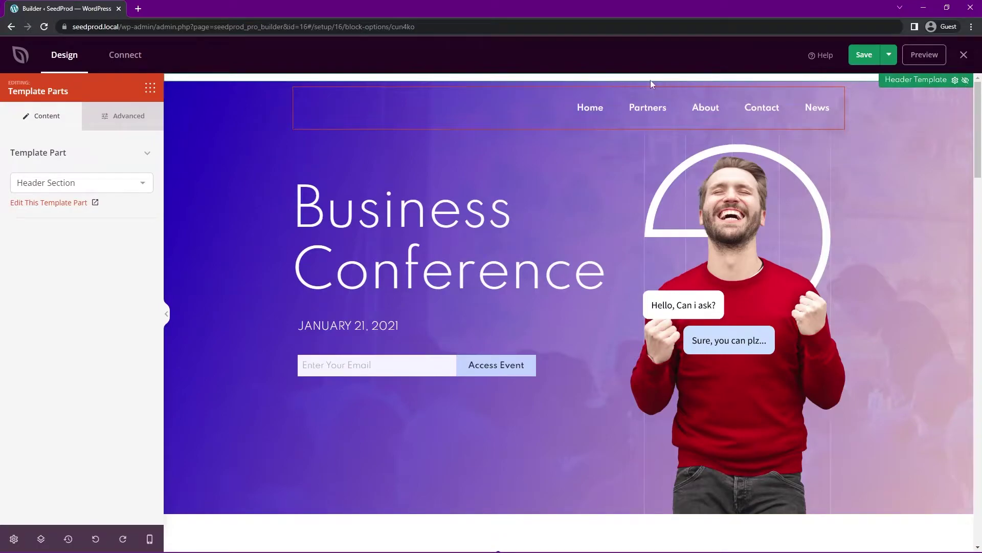
pyautogui.click(863, 55)
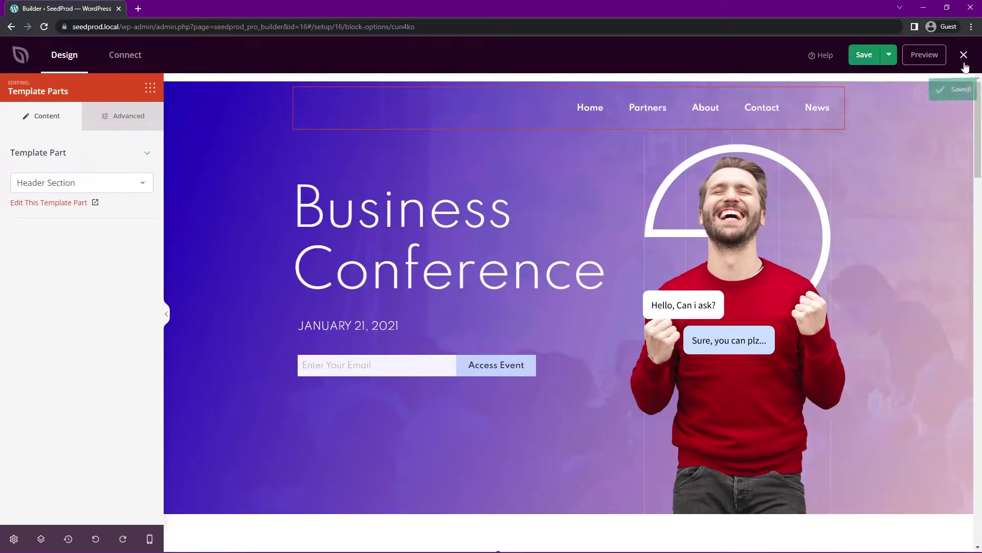
pyautogui.click(963, 55)
# - Open the live site in a new tab, return to the Theme Builder, and review the Header template's display conditions
pyautogui.moveTo(41, 45)
pyautogui.click(40, 61)
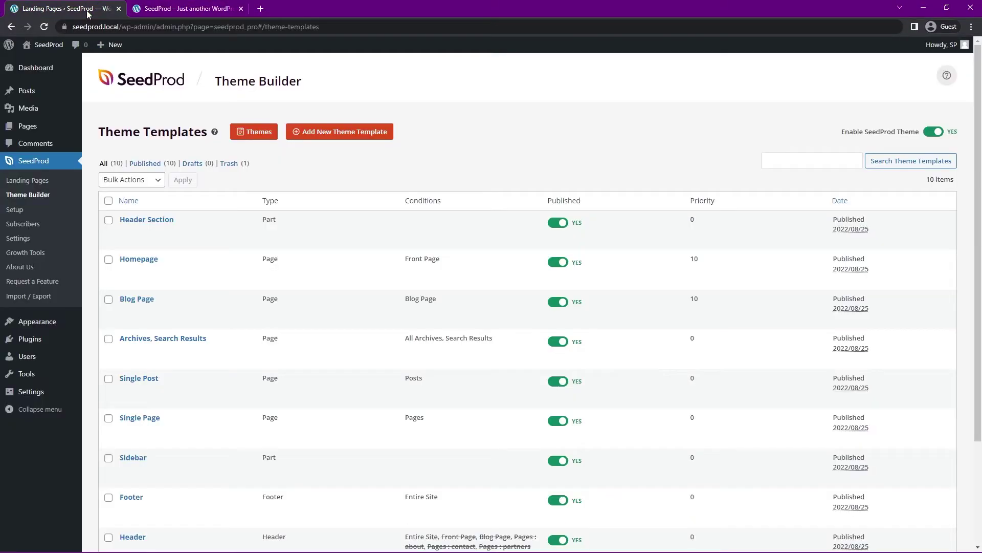
pyautogui.click(88, 11)
pyautogui.scroll(-1, 280, 201)
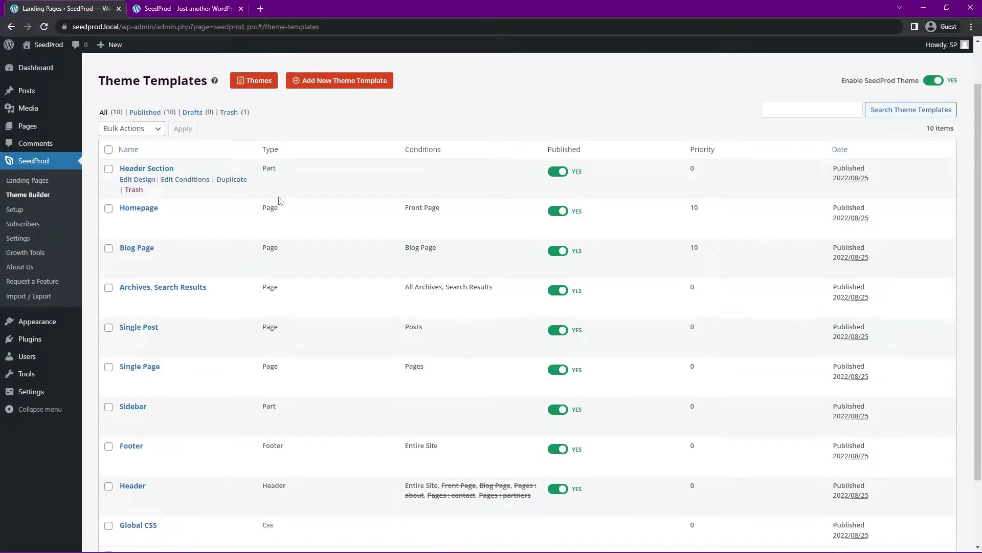
pyautogui.scroll(-1, 281, 201)
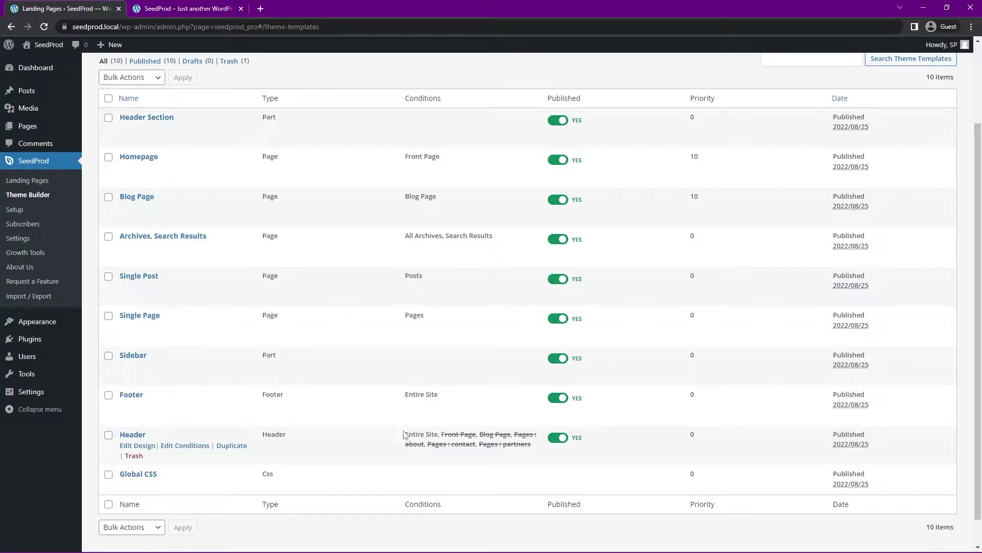
pyautogui.click(190, 445)
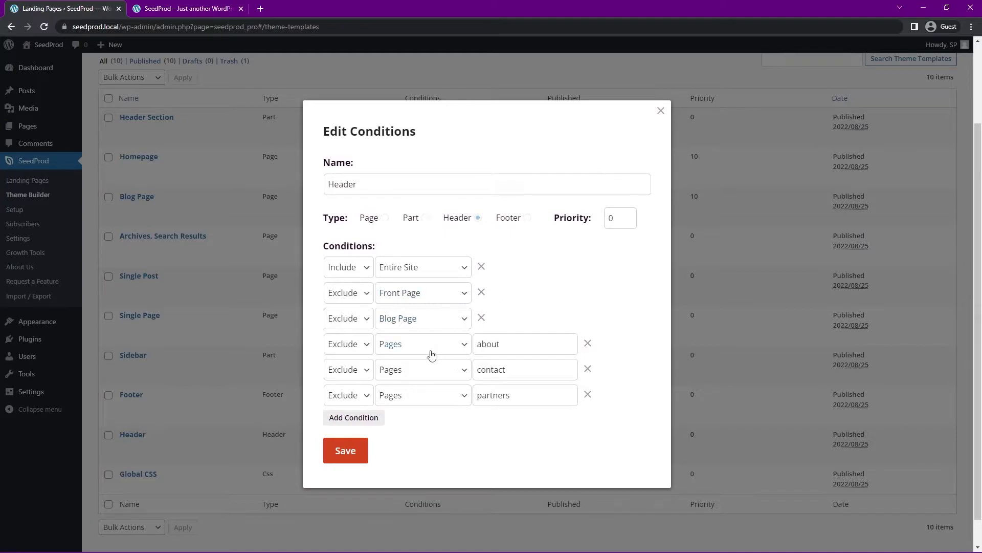
pyautogui.click(660, 111)
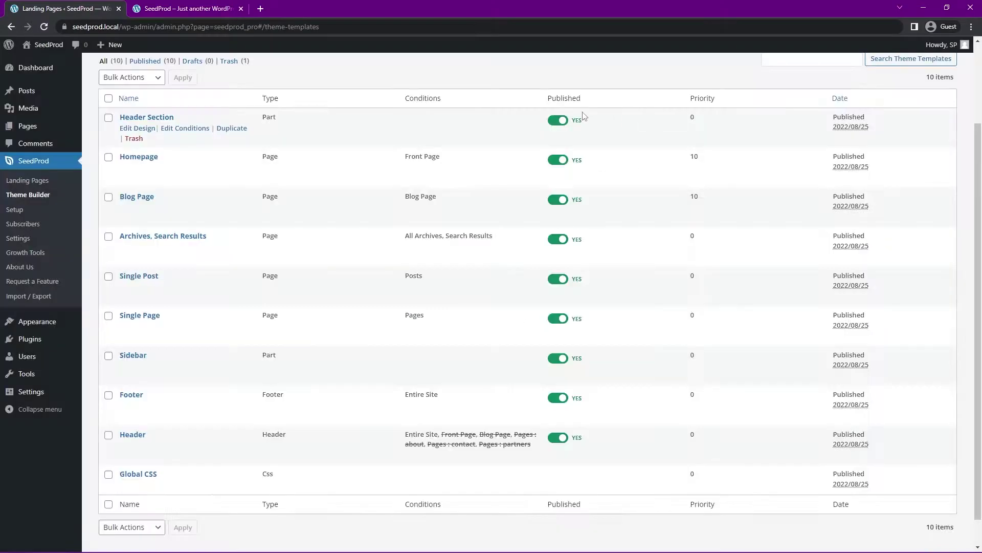
# - Reopen the Homepage template's design with the Header Template hidden and delete the Header Section template part from the hero
pyautogui.click(144, 170)
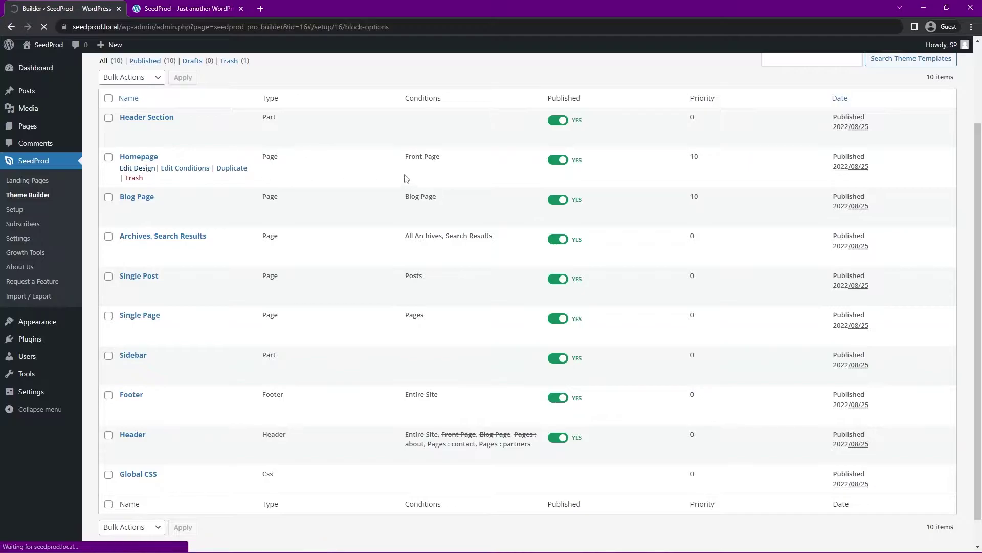
pyautogui.click(965, 81)
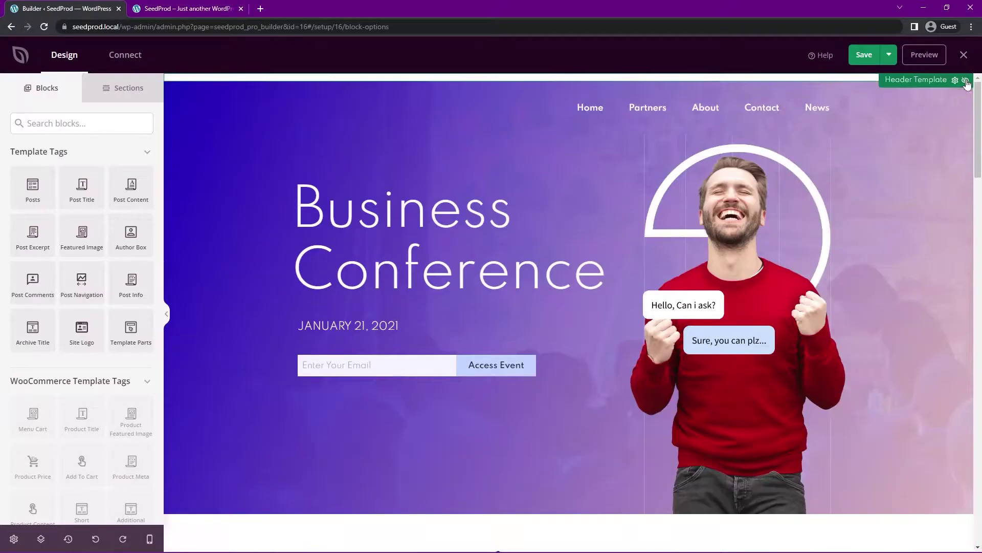
pyautogui.click(495, 108)
pyautogui.press('Delete')
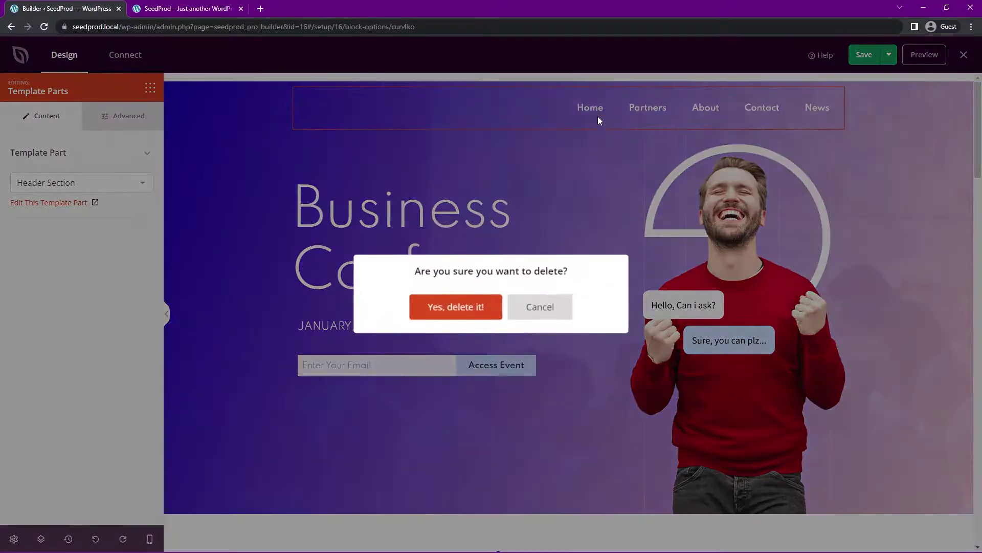
pyautogui.click(455, 306)
# - Search the blocks for "template" and place a Template Parts block in the empty row above the Business Conference heading
pyautogui.write('t')
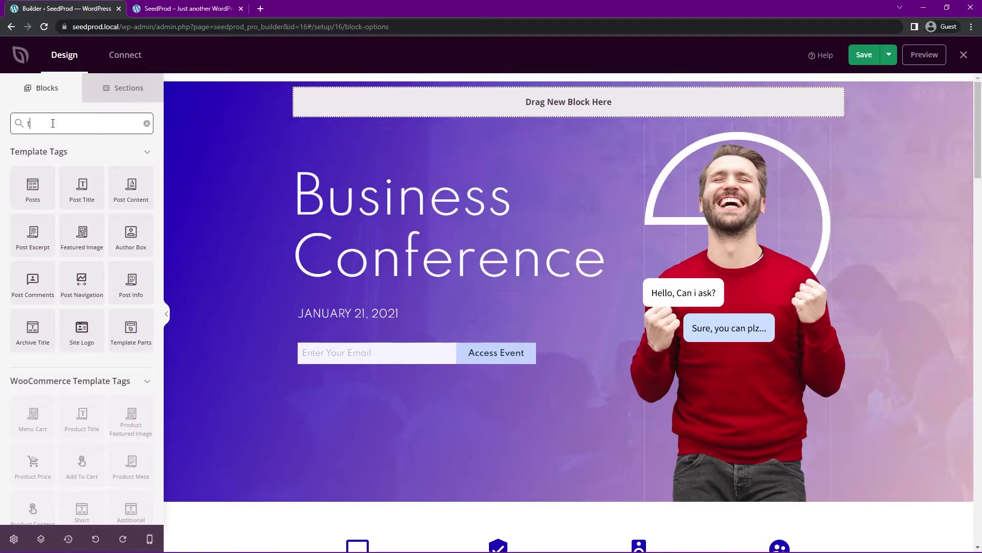
pyautogui.write('emplate')
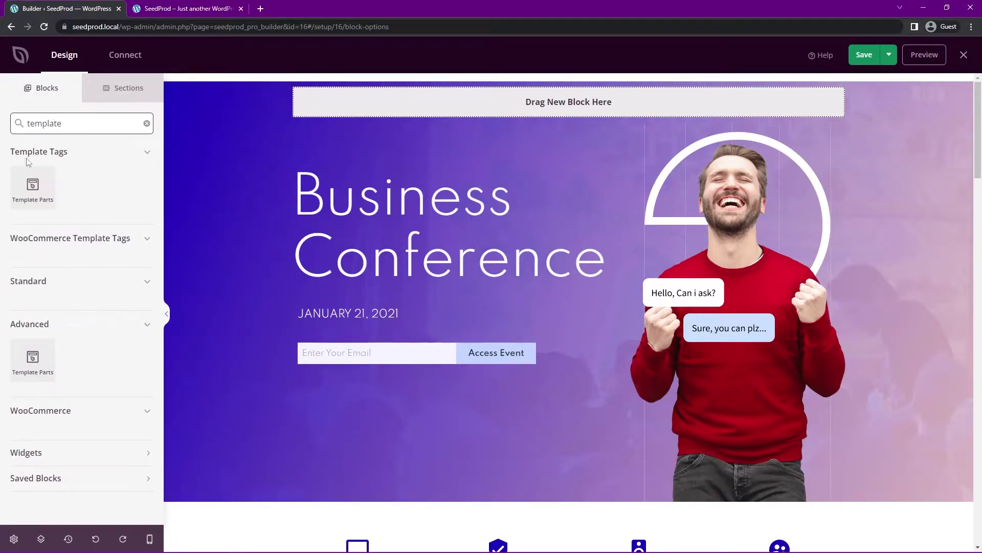
pyautogui.moveTo(33, 186); pyautogui.dragTo(579, 105)
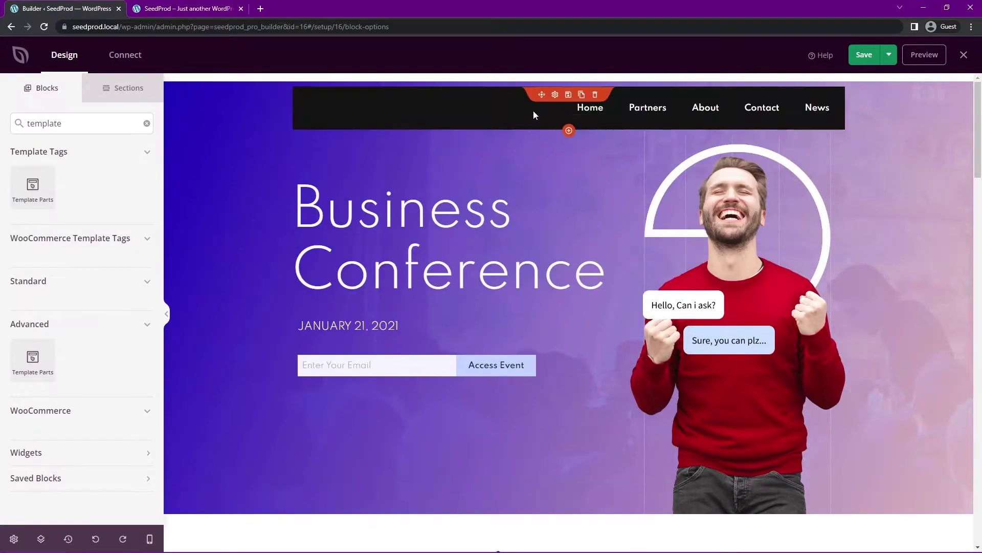
# - Assign the Header Section template part to the Template Parts block above the Business Conference heading
pyautogui.click(546, 97)
pyautogui.click(59, 182)
pyautogui.click(53, 246)
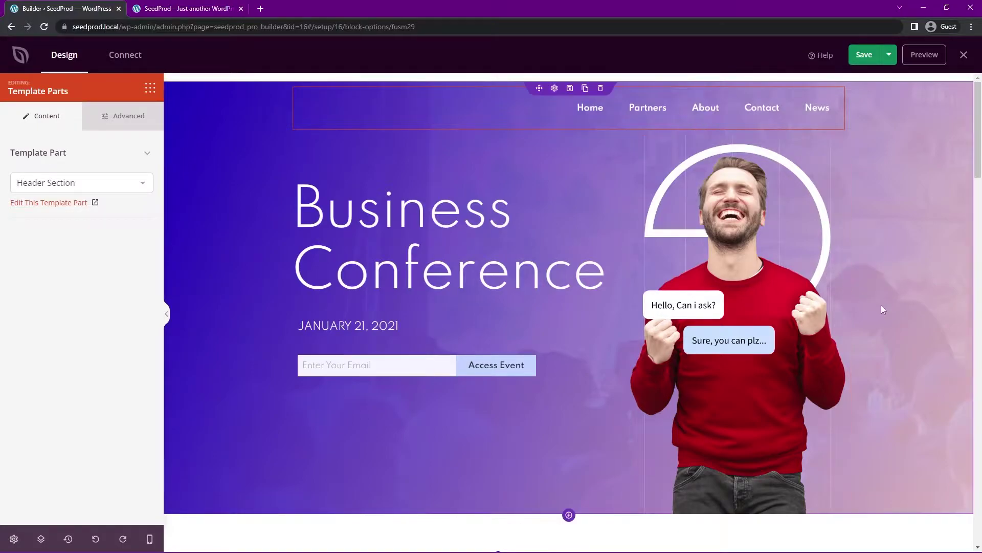
pyautogui.click(200, 146)
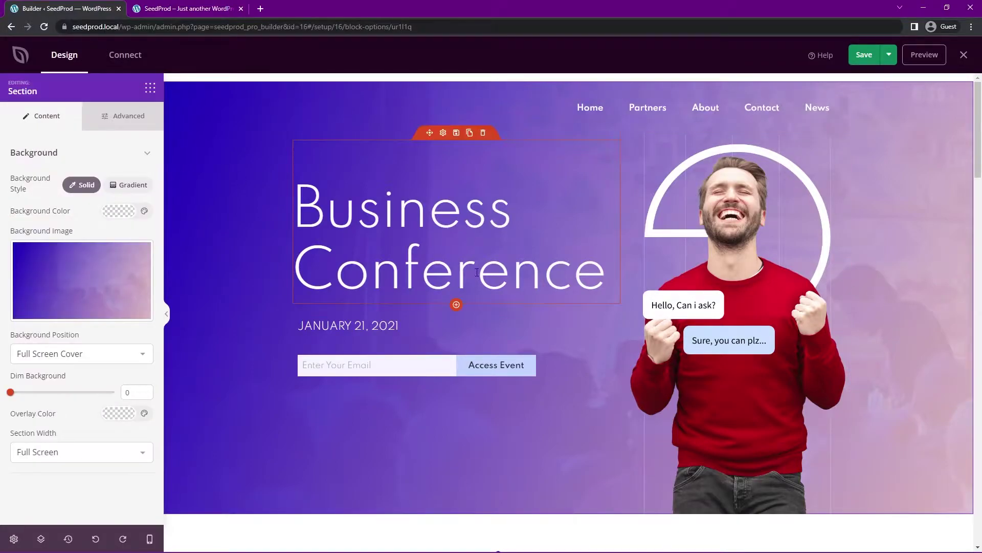
# - Replace the hero image with the stock photo of two cyclists on a forest path, searching "biking", and set its width to 75%
pyautogui.click(744, 258)
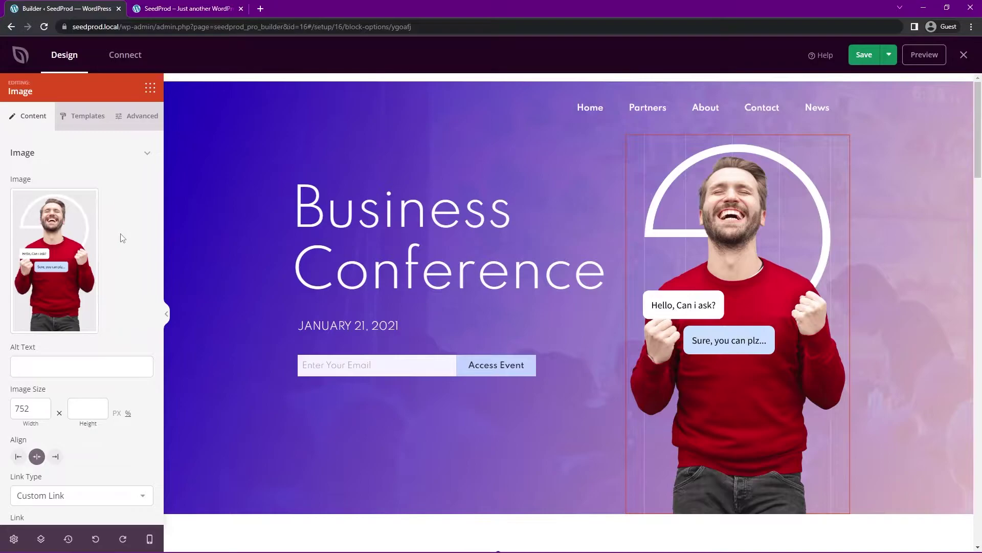
pyautogui.click(68, 261)
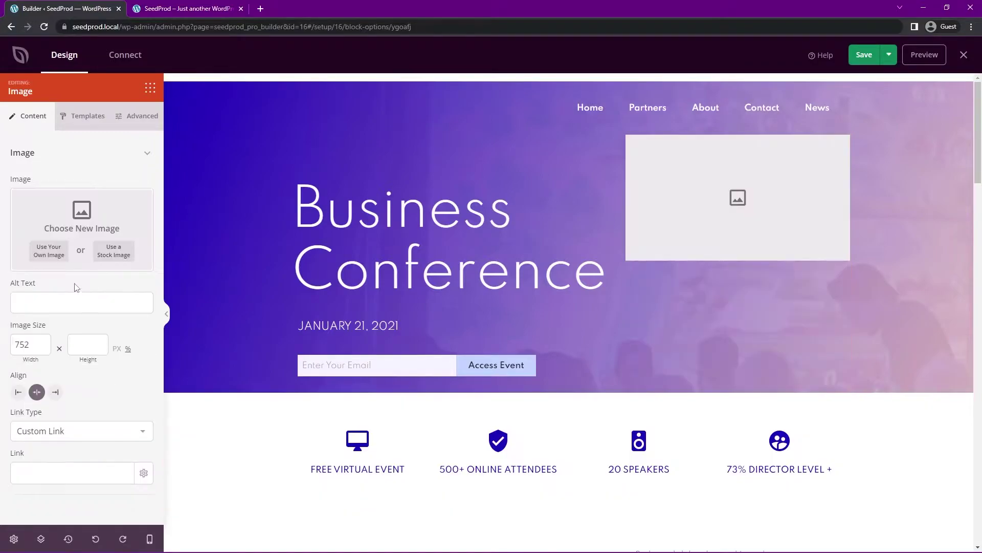
pyautogui.click(113, 251)
pyautogui.click(406, 298)
pyautogui.write('bikin')
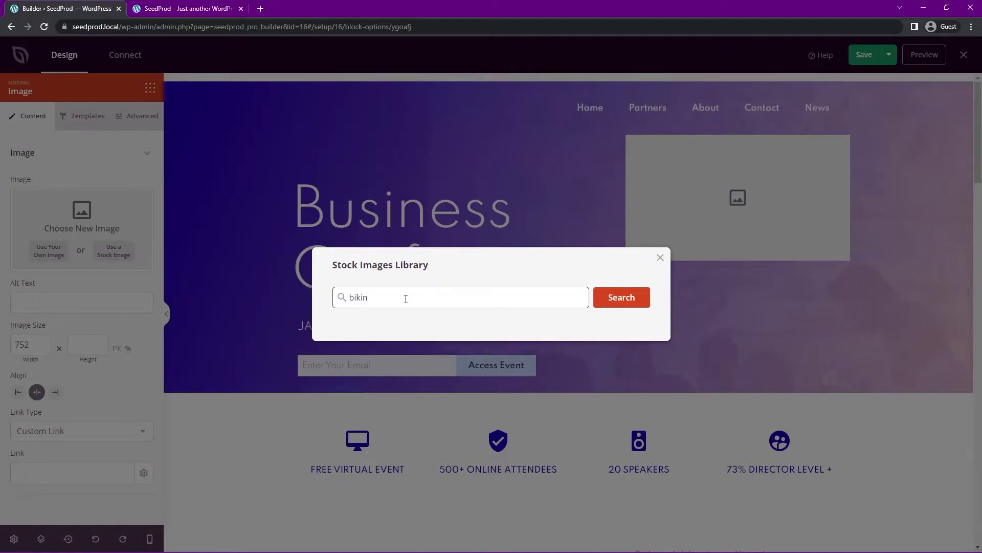
pyautogui.write('g')
pyautogui.press('Return')
pyautogui.click(383, 335)
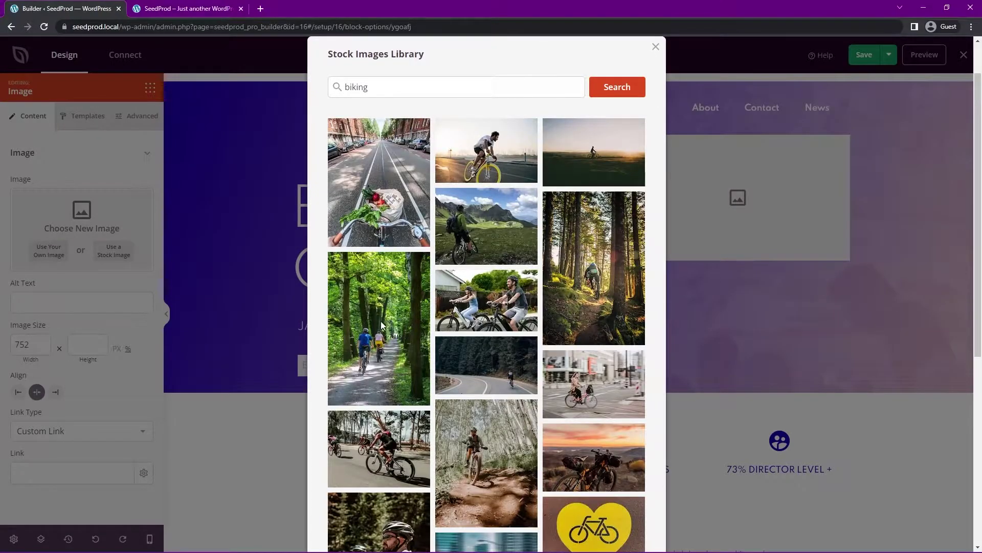
pyautogui.moveTo(31, 410); pyautogui.dragTo(4, 412)
pyautogui.write('75')
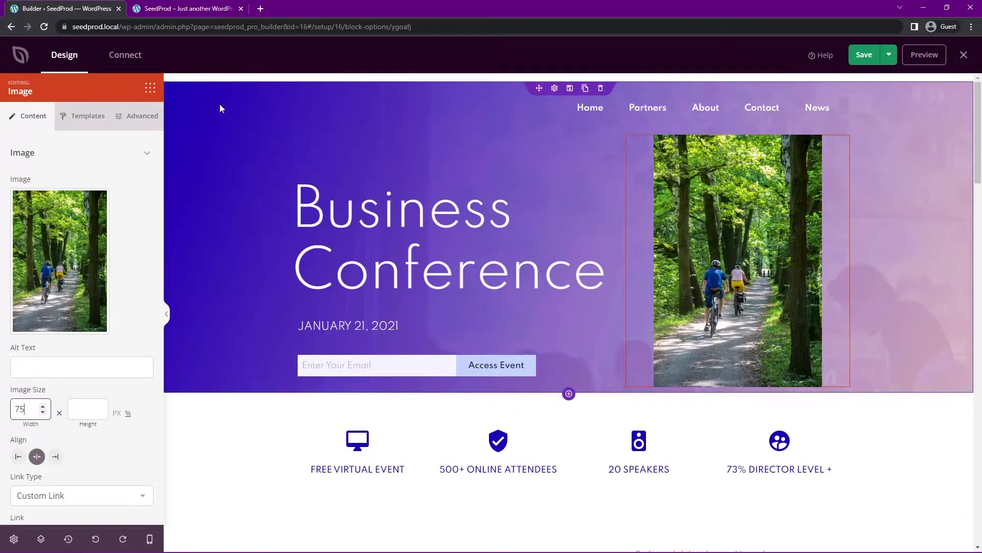
# - Set the bottom padding of the hero section to 50
pyautogui.click(213, 131)
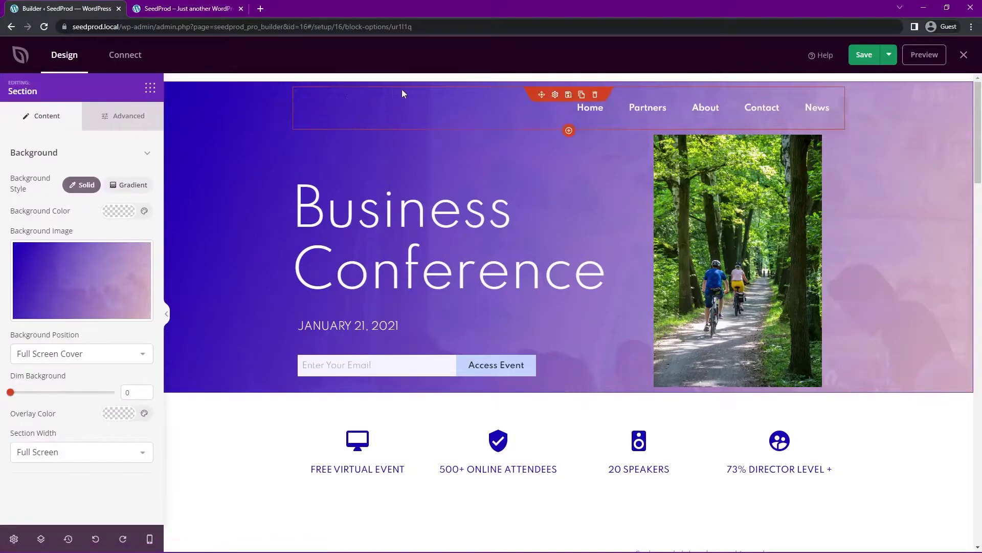
pyautogui.click(109, 123)
pyautogui.click(29, 254)
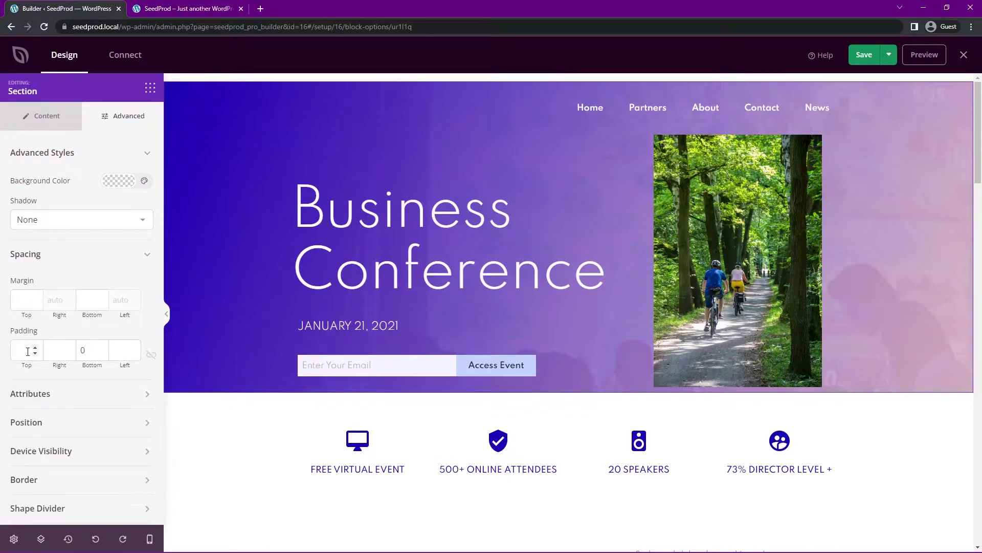
pyautogui.click(81, 350)
pyautogui.write('50')
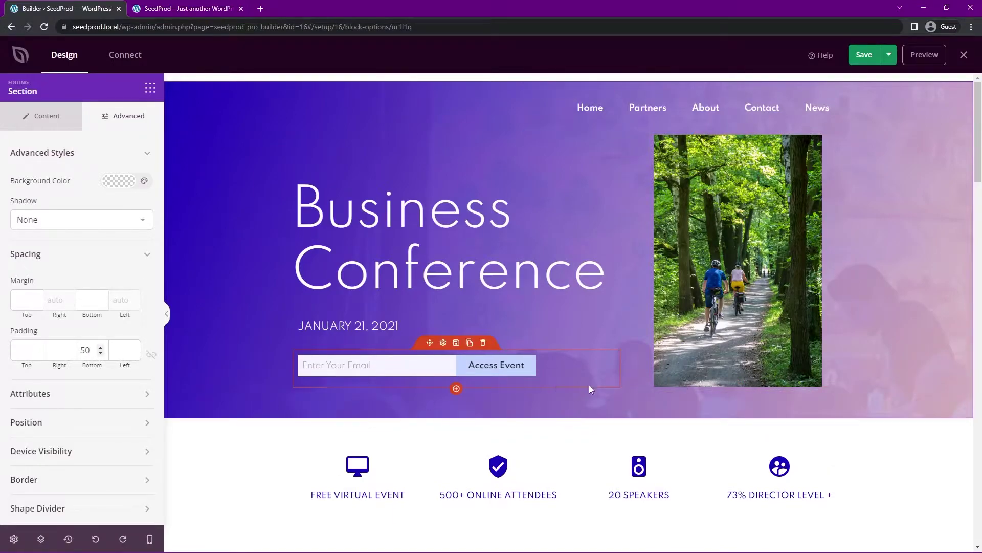
# - Switch the hero image's link type to Media - Lightbox, preview the enlarged photo, and return the link type to Custom Link
pyautogui.click(740, 189)
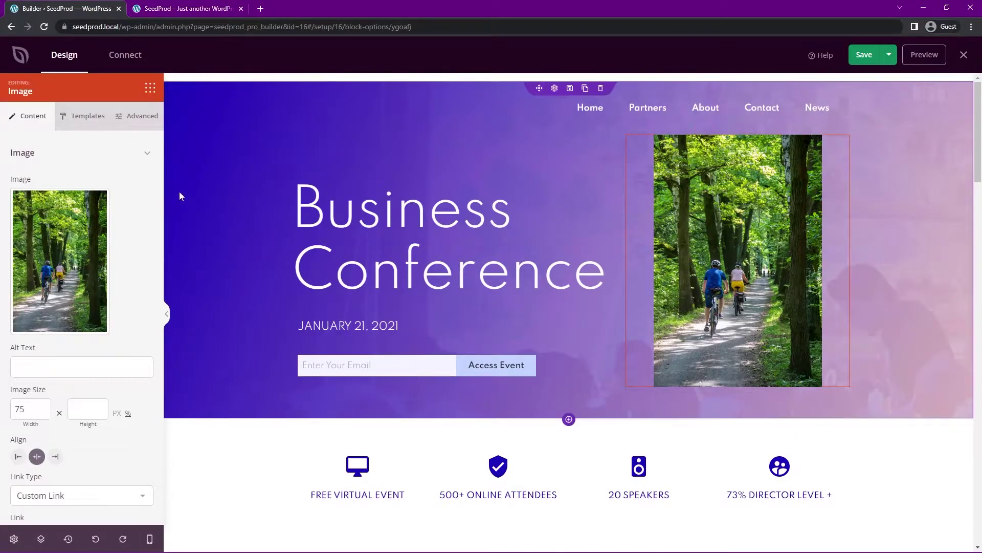
pyautogui.scroll(-1, 148, 215)
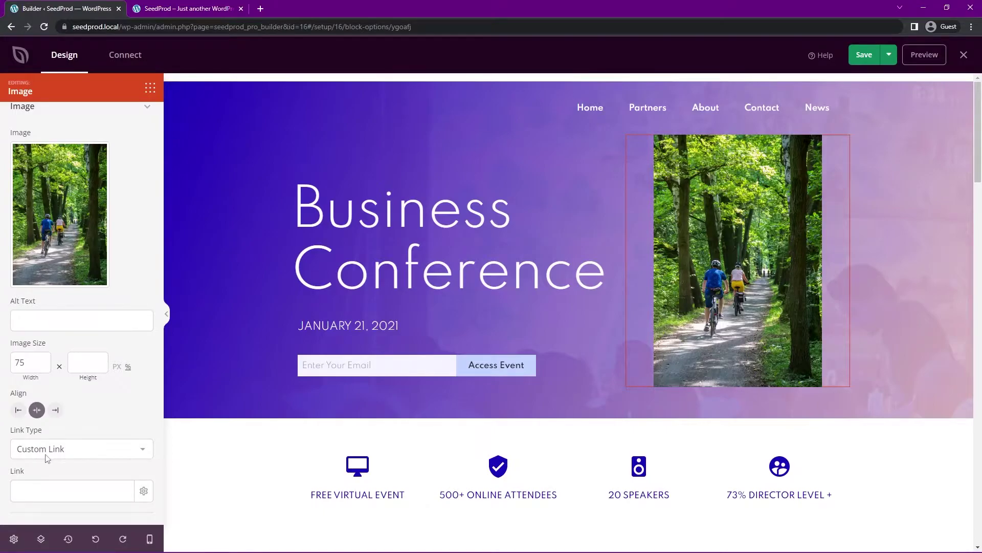
pyautogui.click(67, 453)
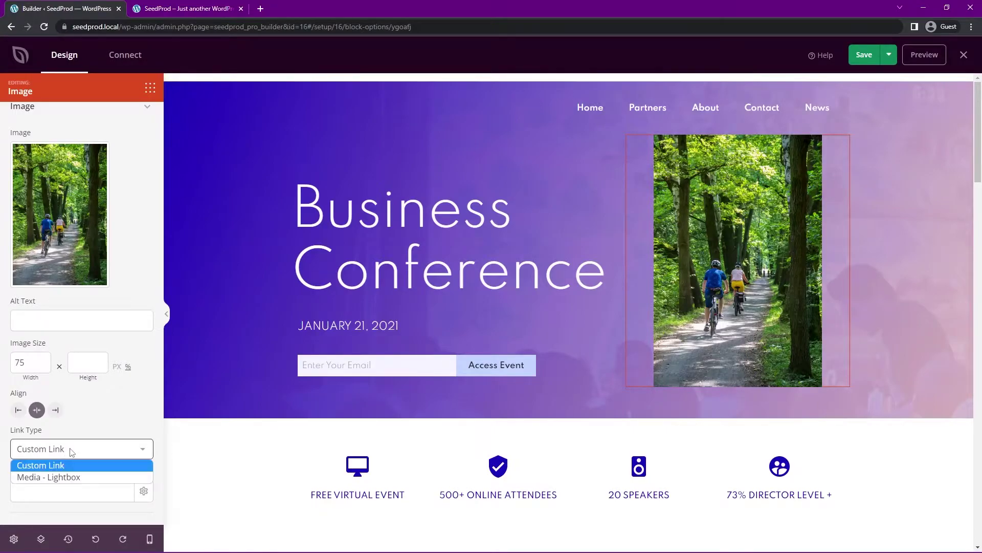
pyautogui.click(57, 478)
pyautogui.click(675, 368)
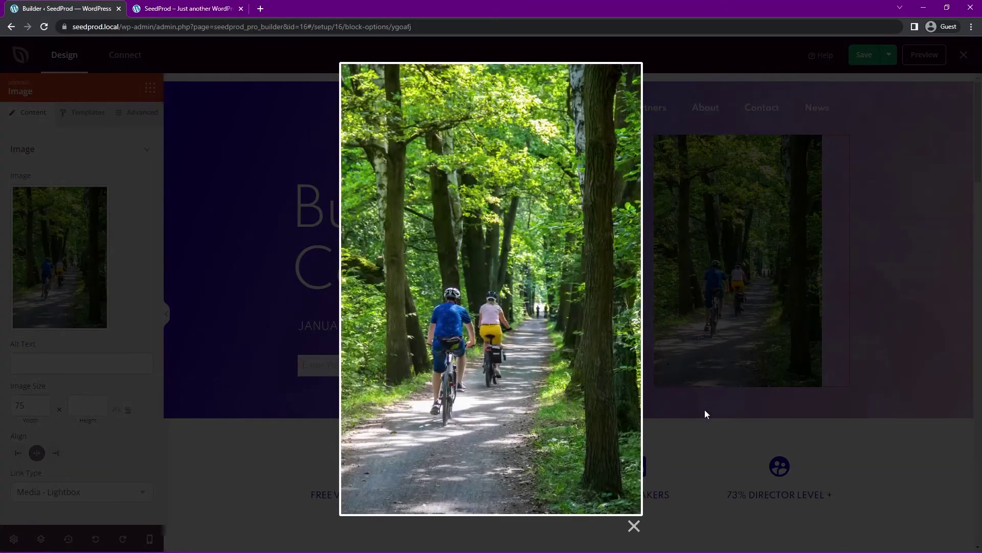
pyautogui.click(778, 411)
pyautogui.click(111, 497)
pyautogui.click(66, 507)
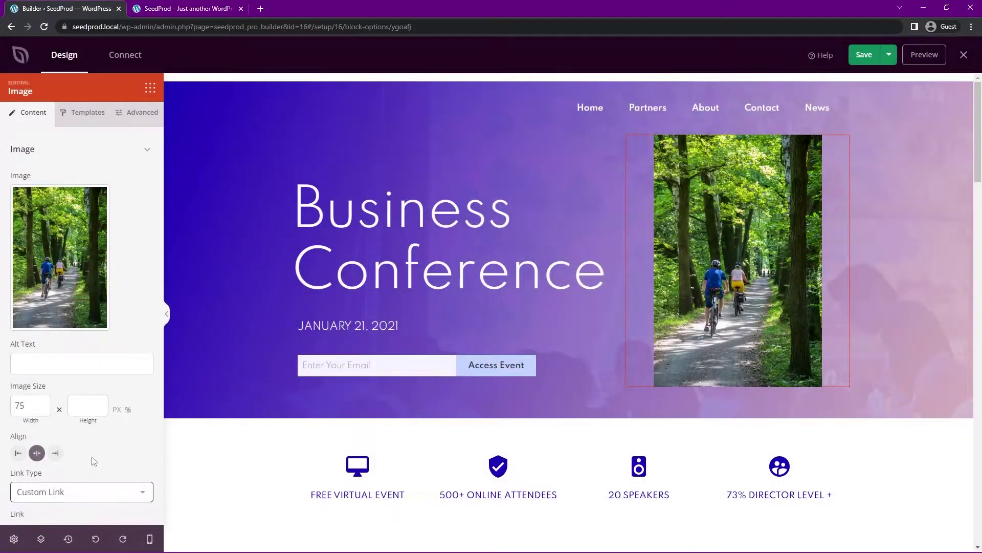
# - Round all four corners of the hero image with a border radius of 100 px
pyautogui.click(144, 118)
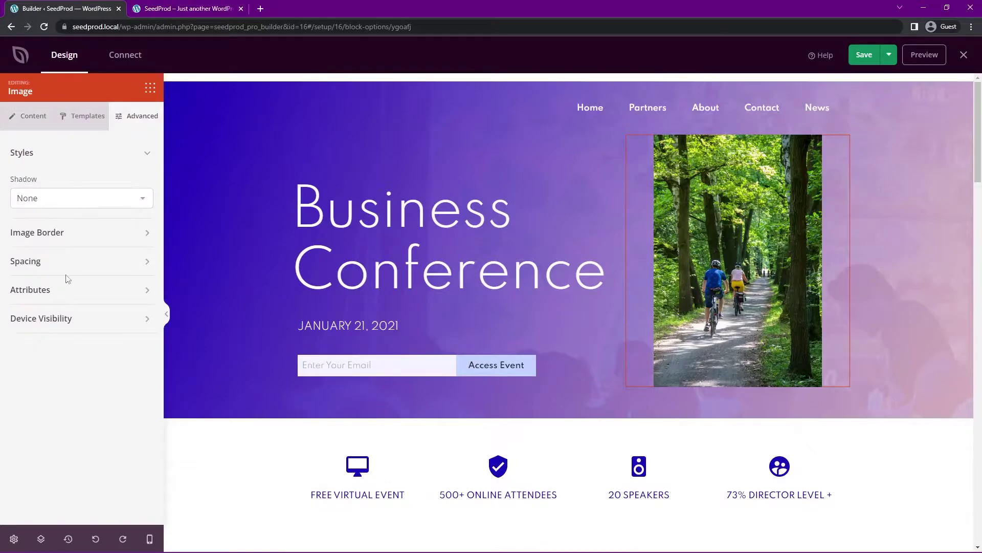
pyautogui.click(69, 240)
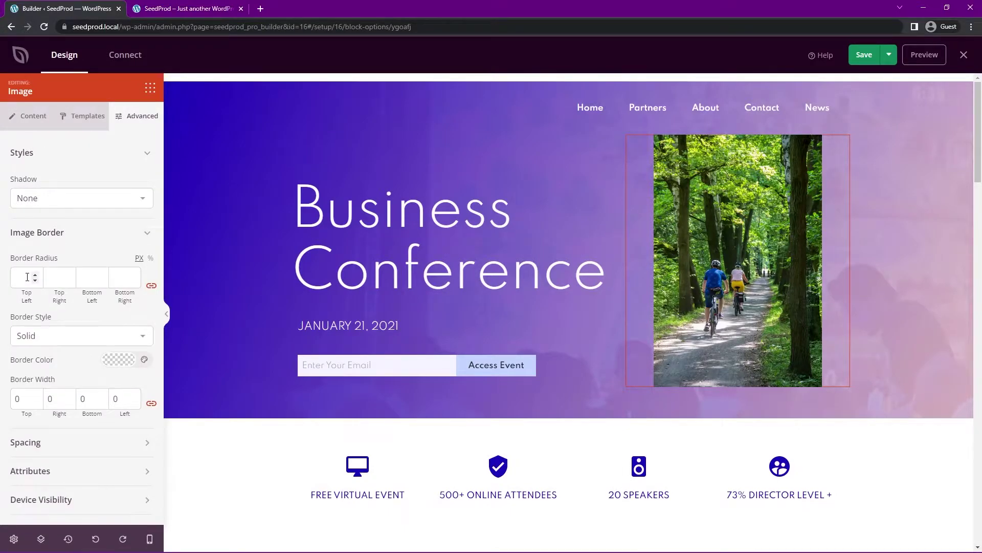
pyautogui.write('100')
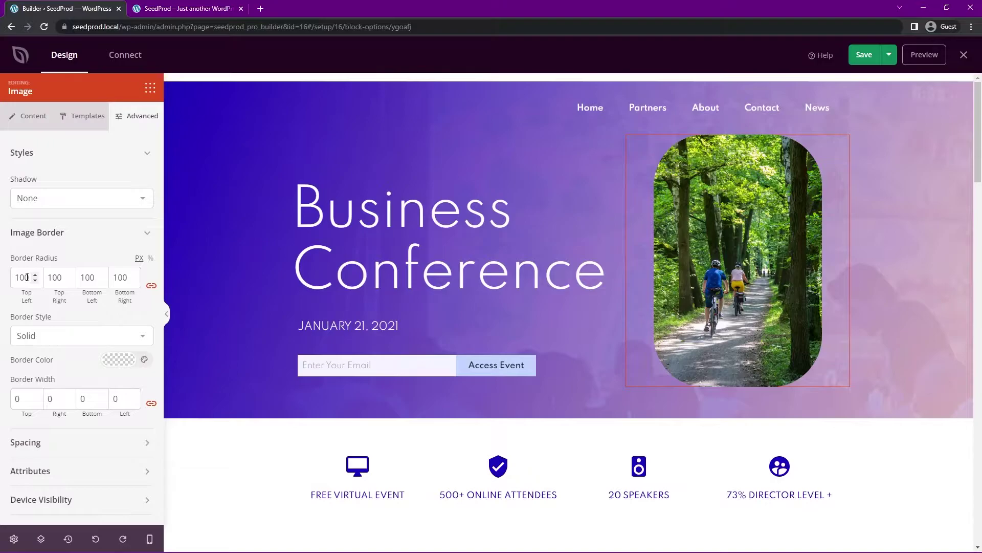
# - Give the hero image a solid white (#FFFFFF) border with a width of 10 on all sides
pyautogui.click(49, 337)
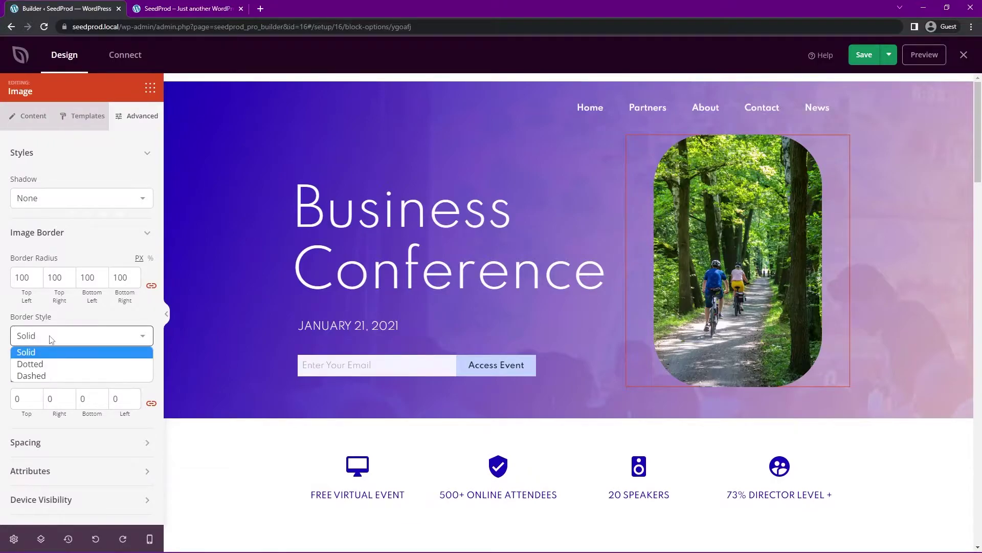
pyautogui.click(49, 349)
pyautogui.click(126, 360)
pyautogui.click(117, 195)
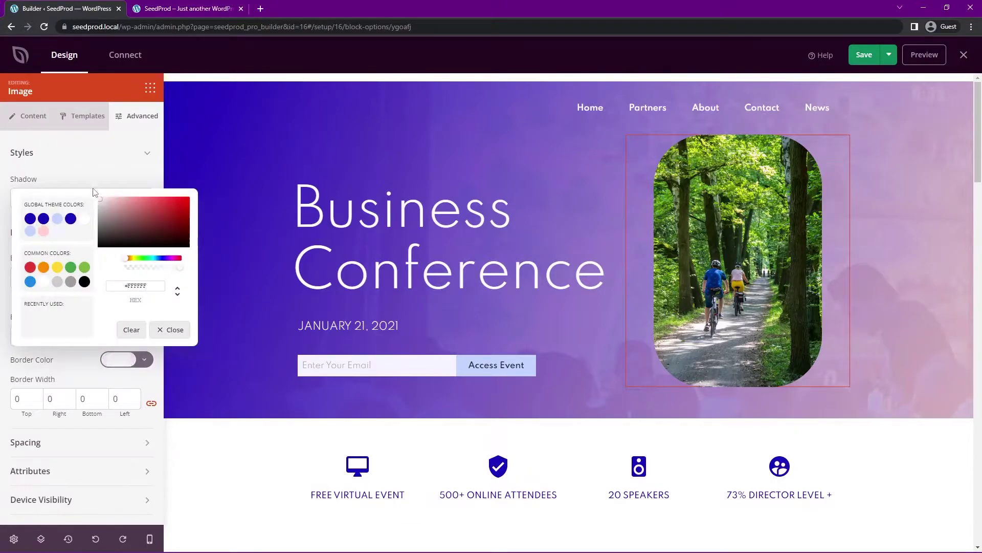
pyautogui.click(16, 399)
pyautogui.write('1')
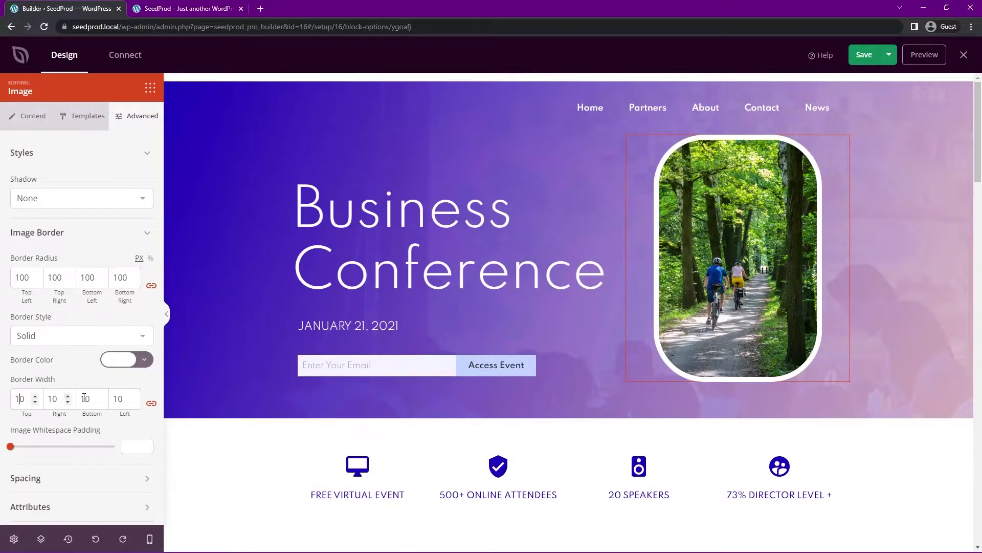
pyautogui.scroll(-1, 118, 405)
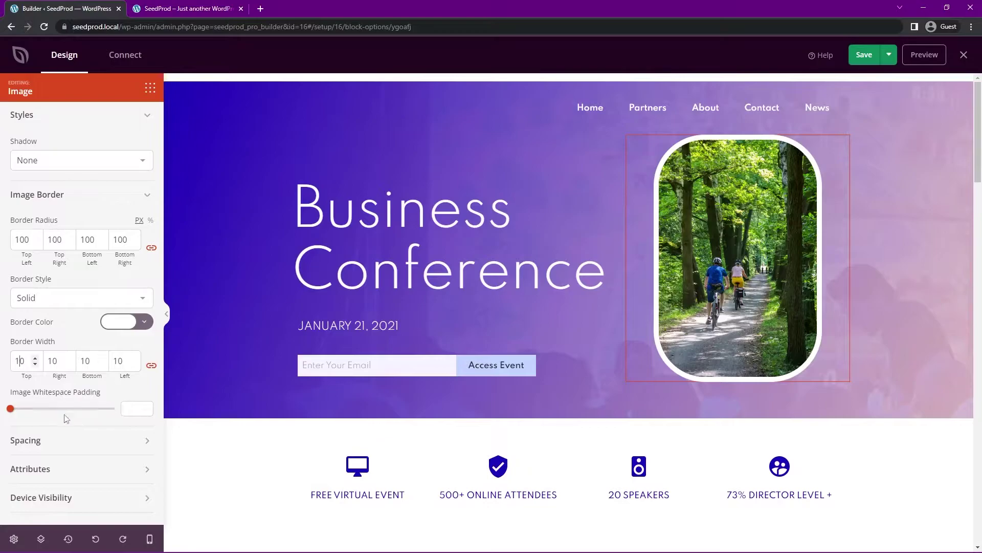
pyautogui.scroll(1, 64, 417)
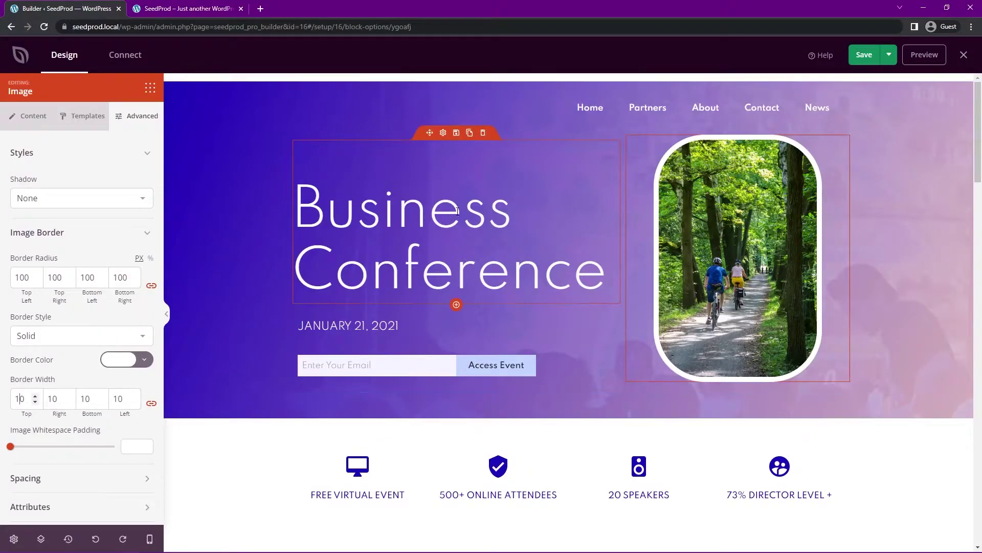
# - Replace the hero headline with "Annual Biking Event", one word per line, and the date text below it with "September 1, 2022"
pyautogui.click(443, 133)
pyautogui.moveTo(113, 240); pyautogui.dragTo(19, 214)
pyautogui.press('BackSpace')
pyautogui.press('BackSpace')
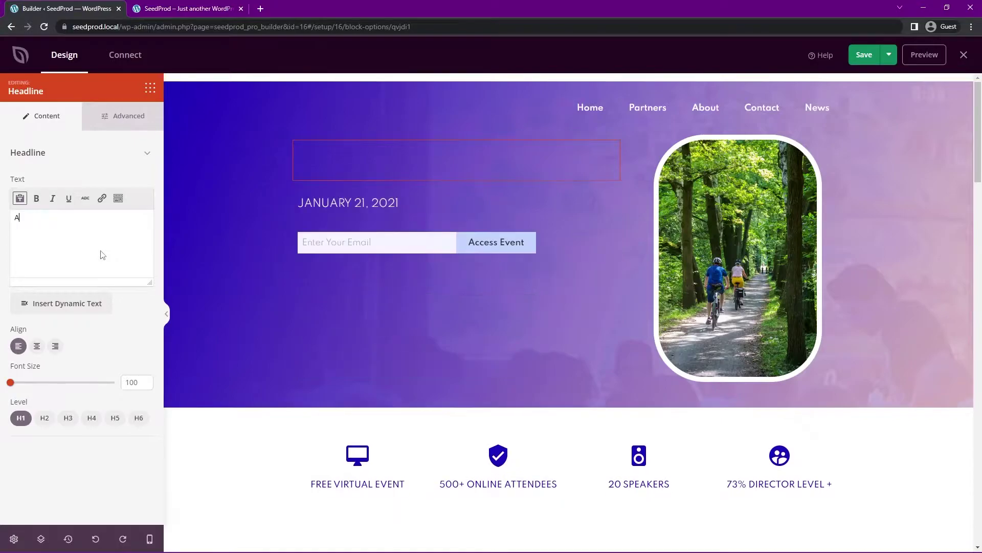
pyautogui.write('Annual')
pyautogui.press('Return')
pyautogui.write('Biking')
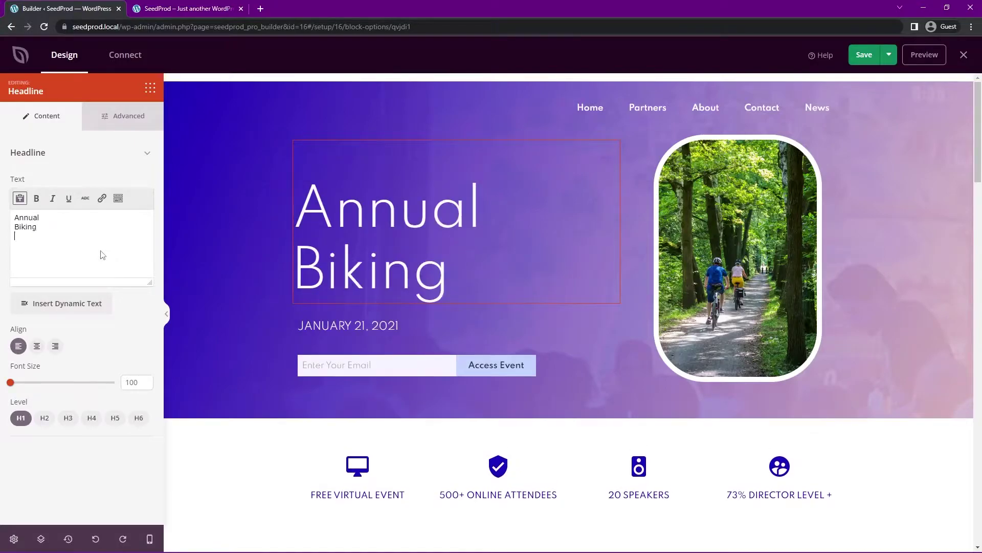
pyautogui.press('Return')
pyautogui.write('Event')
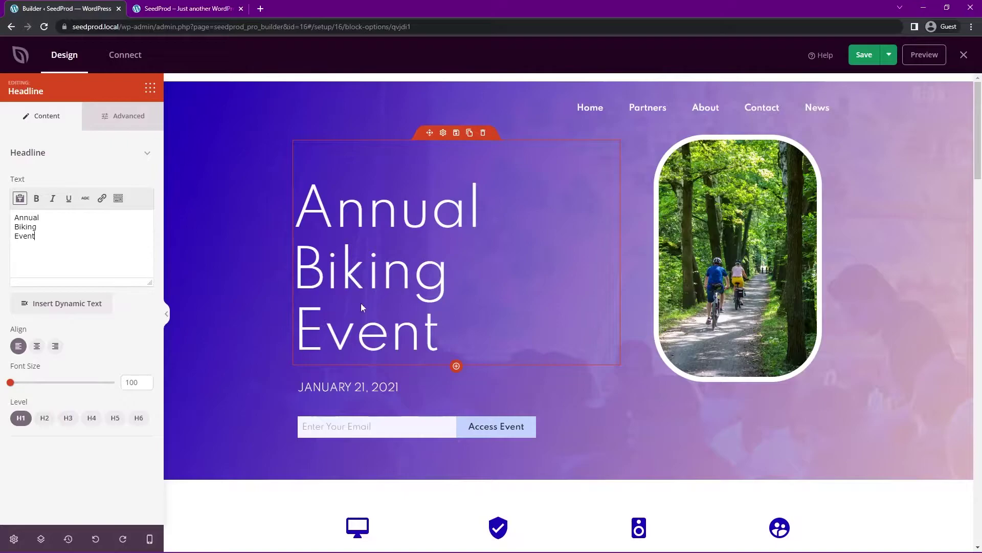
pyautogui.click(443, 368)
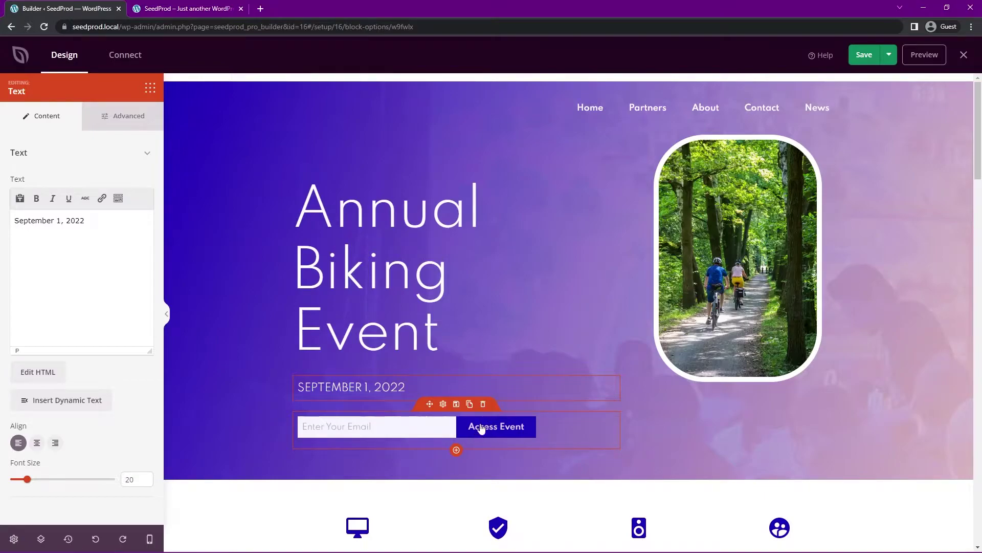
# - Delete the email sign-up form below the date and put a Button block in its place
pyautogui.click(483, 404)
pyautogui.click(456, 306)
pyautogui.doubleClick(97, 124)
pyautogui.press('BackSpace')
pyautogui.write('button')
pyautogui.moveTo(33, 271); pyautogui.dragTo(377, 419)
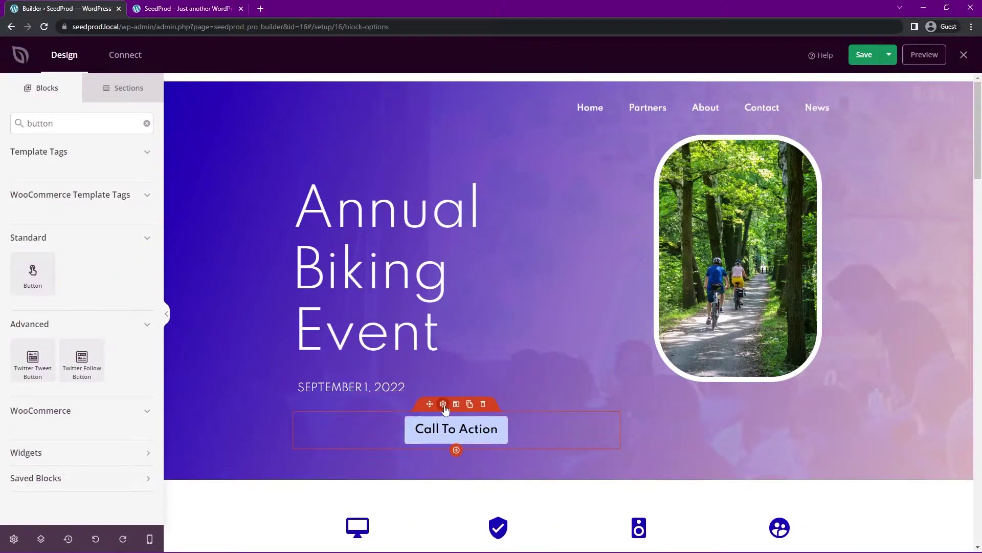
# - Stretch the new button to full width and change its text to "Register For Event"
pyautogui.click(446, 424)
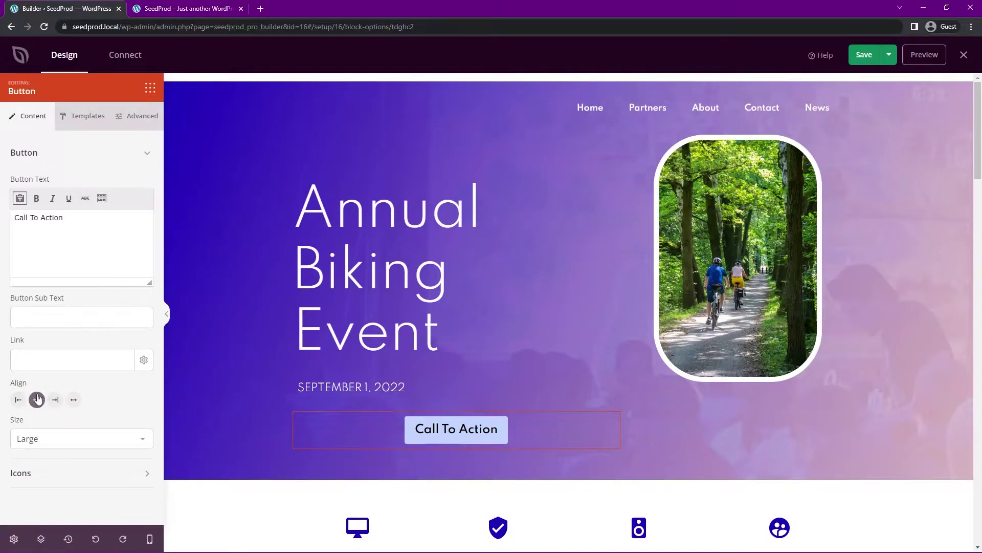
pyautogui.click(74, 402)
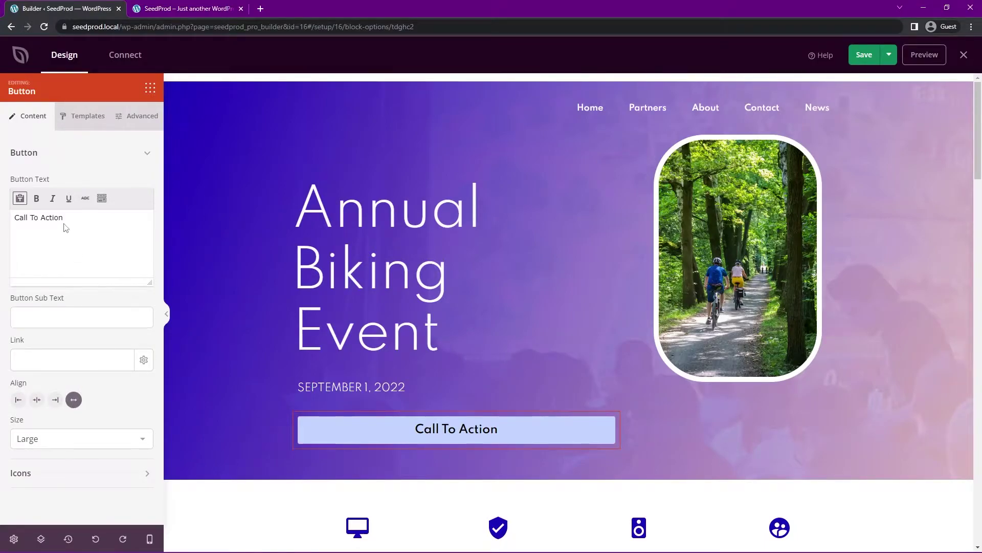
pyautogui.moveTo(64, 227); pyautogui.dragTo(14, 227)
pyautogui.write('R')
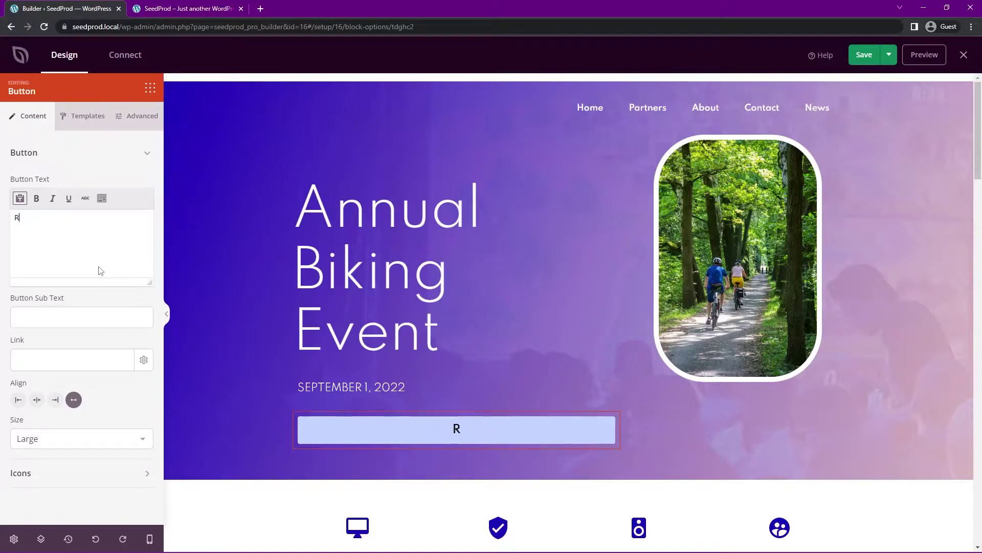
pyautogui.write('egister For Event')
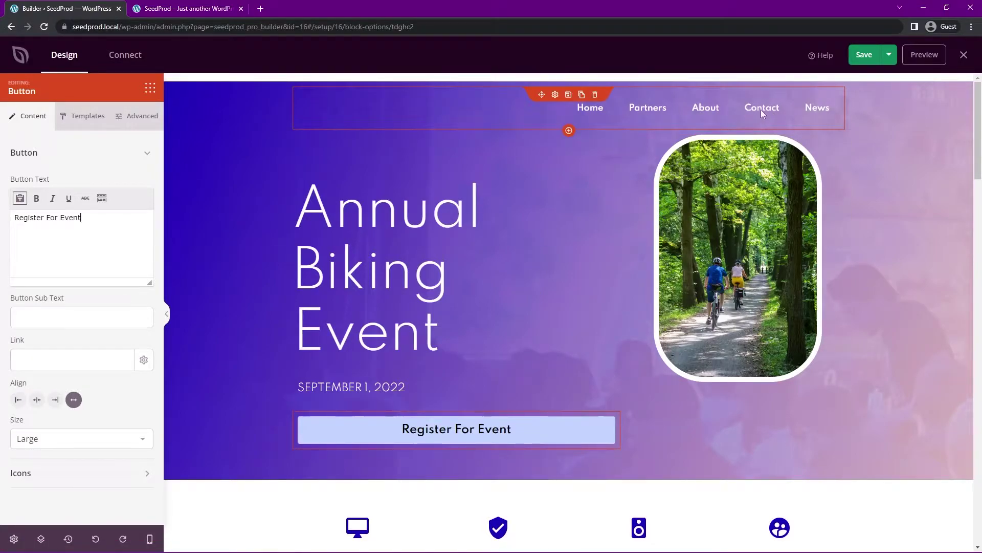
# - Increase the hero image's width to 85%
pyautogui.click(759, 269)
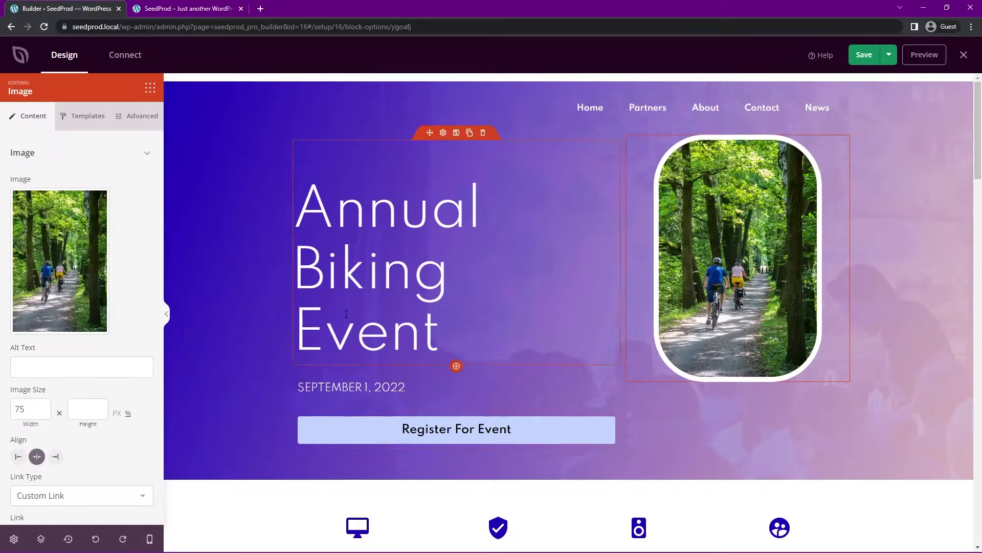
pyautogui.click(30, 409)
pyautogui.press('Up')
pyautogui.press('Up')
pyautogui.press('Up')
pyautogui.press('Up')
pyautogui.press('Up')
pyautogui.press('Up')
pyautogui.press('Up')
pyautogui.press('Up')
pyautogui.press('Up')
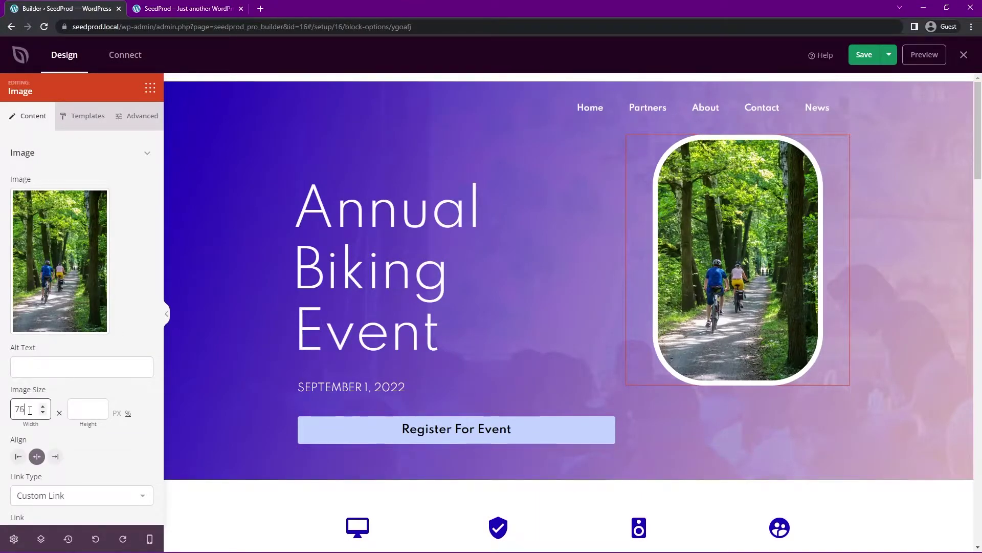
pyautogui.press('Up')
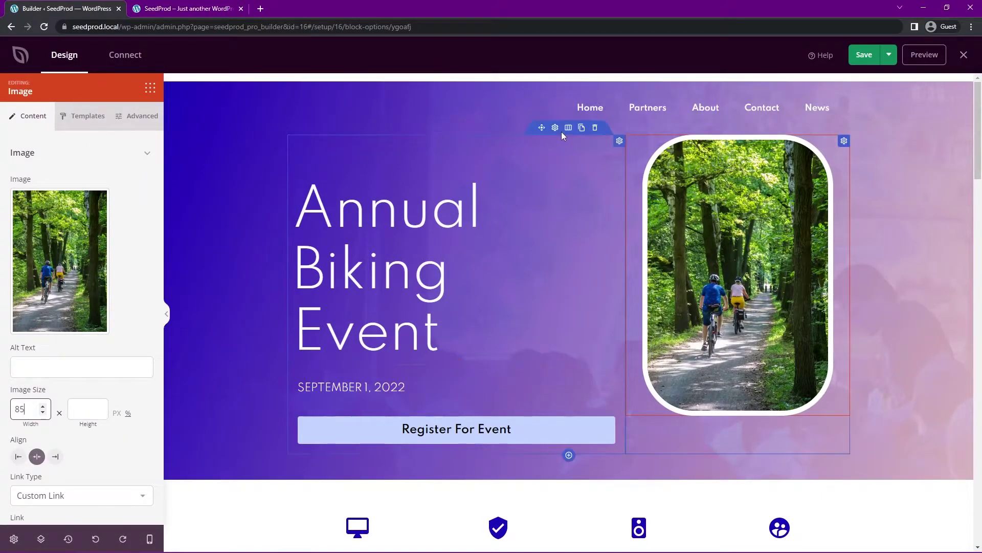
# - Vertically centre the content of the hero row that holds the headline and the biking image
pyautogui.click(556, 129)
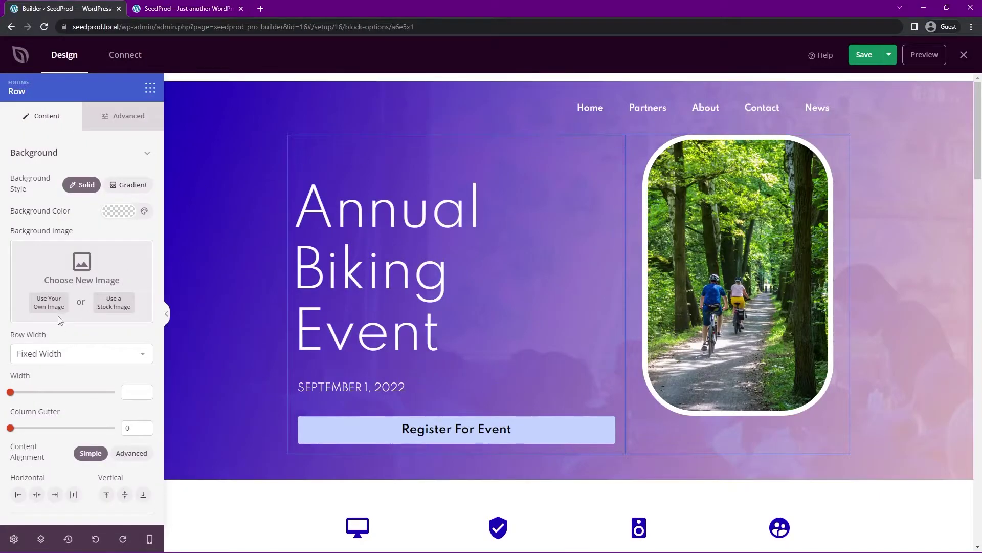
pyautogui.click(125, 494)
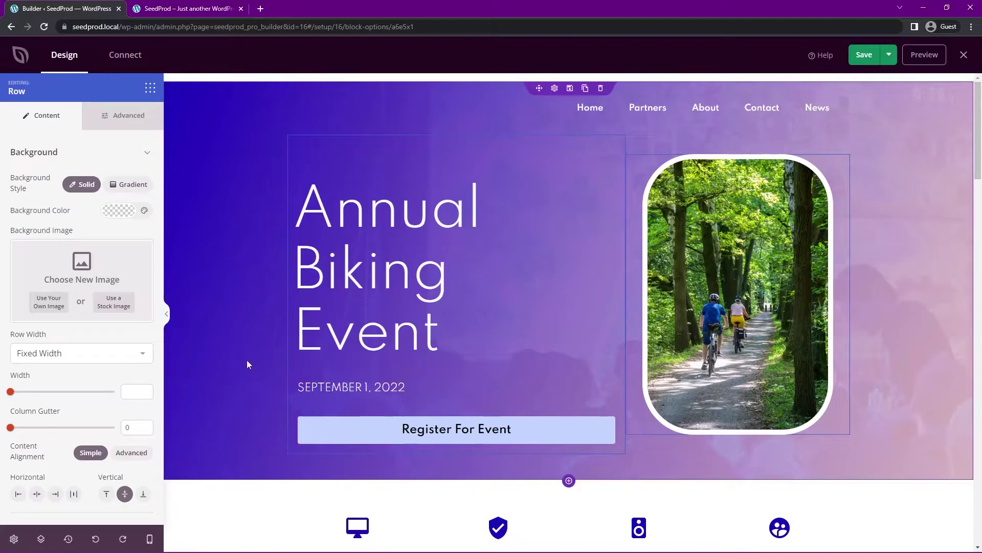
# - Replace the hero section's background with a stock image found by searching "countryside", choosing the dirt road beside the yellow flower field
pyautogui.click(881, 217)
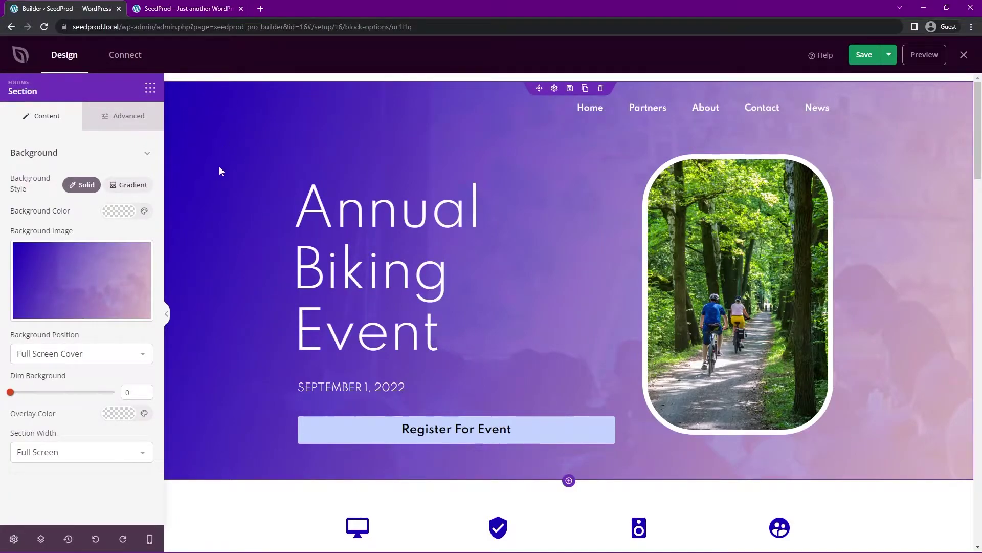
pyautogui.moveTo(65, 251)
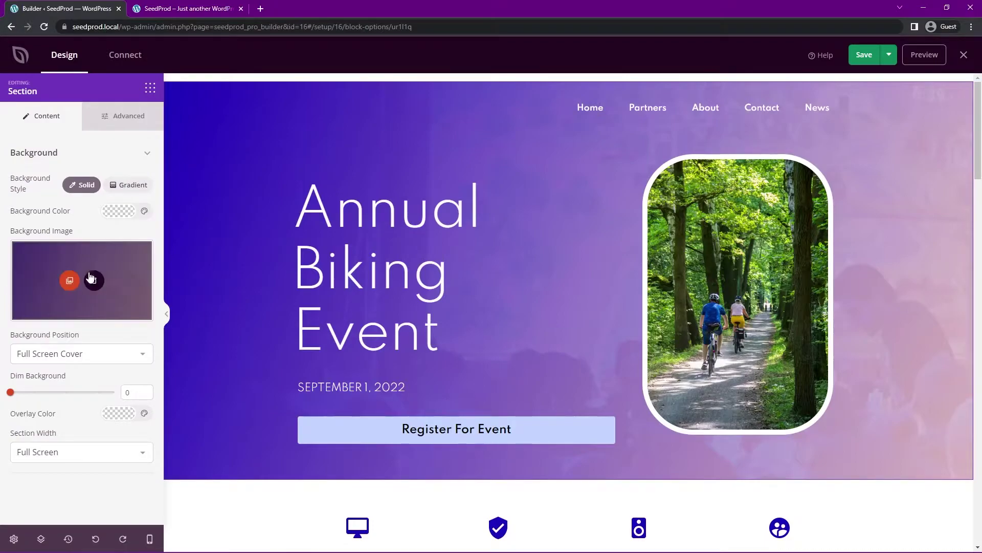
pyautogui.click(94, 281)
pyautogui.click(113, 305)
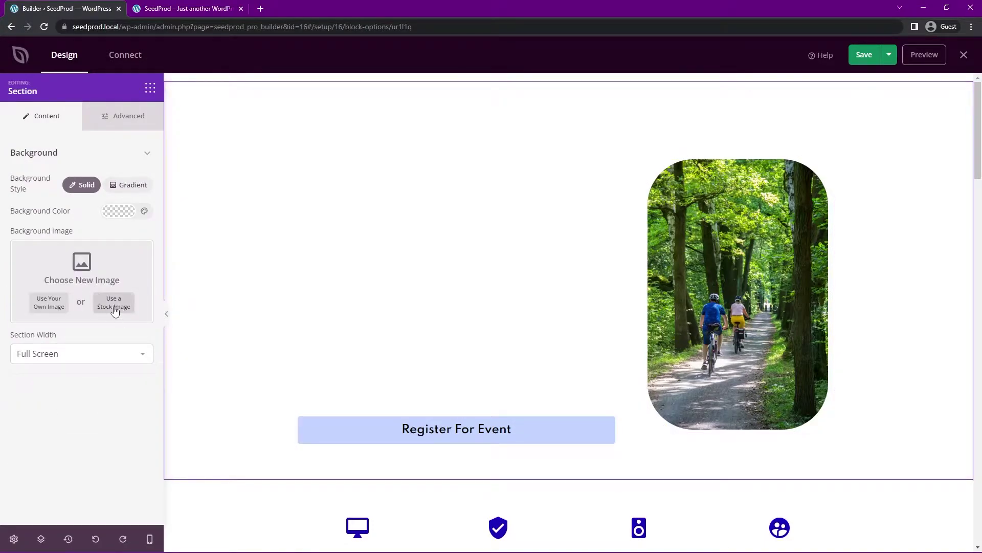
pyautogui.click(492, 304)
pyautogui.write('countryside')
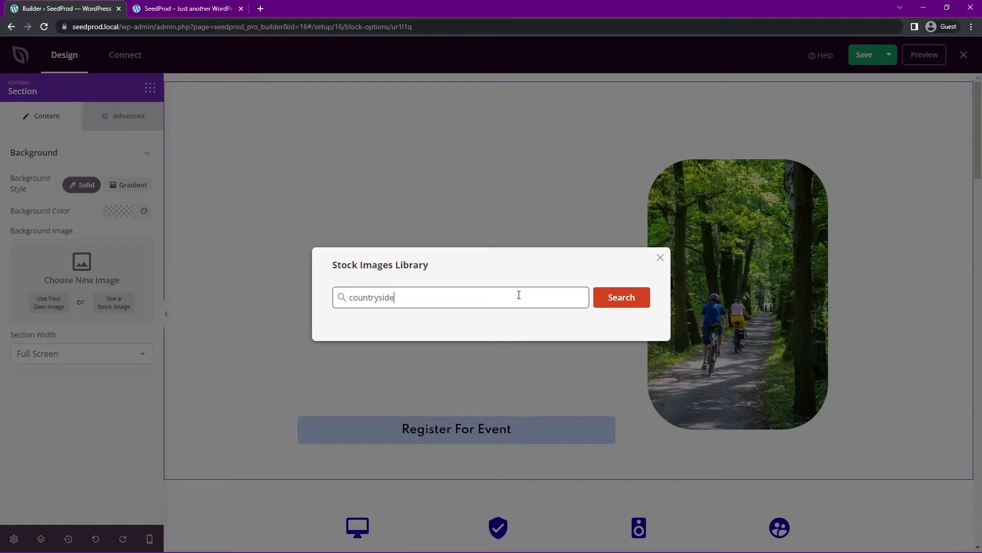
pyautogui.press('Return')
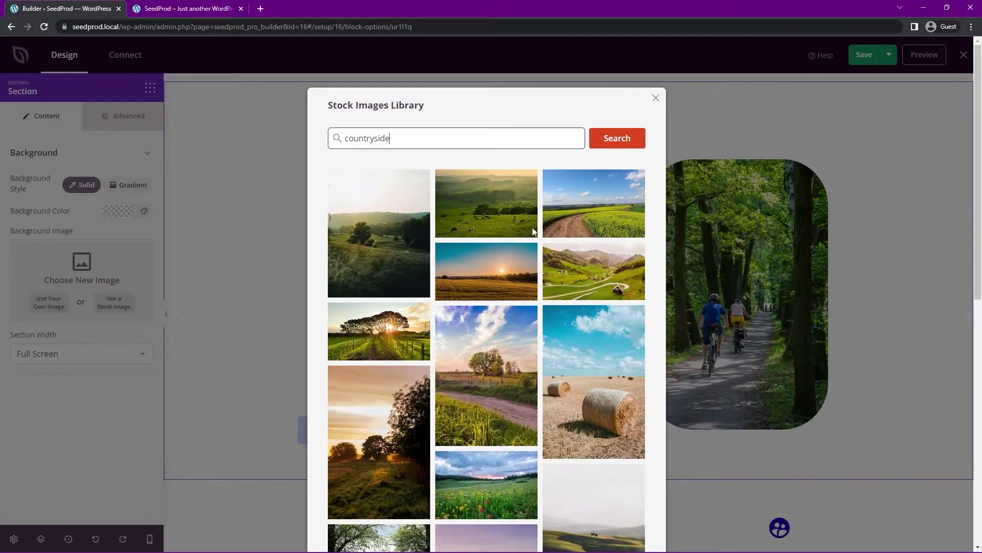
pyautogui.click(598, 198)
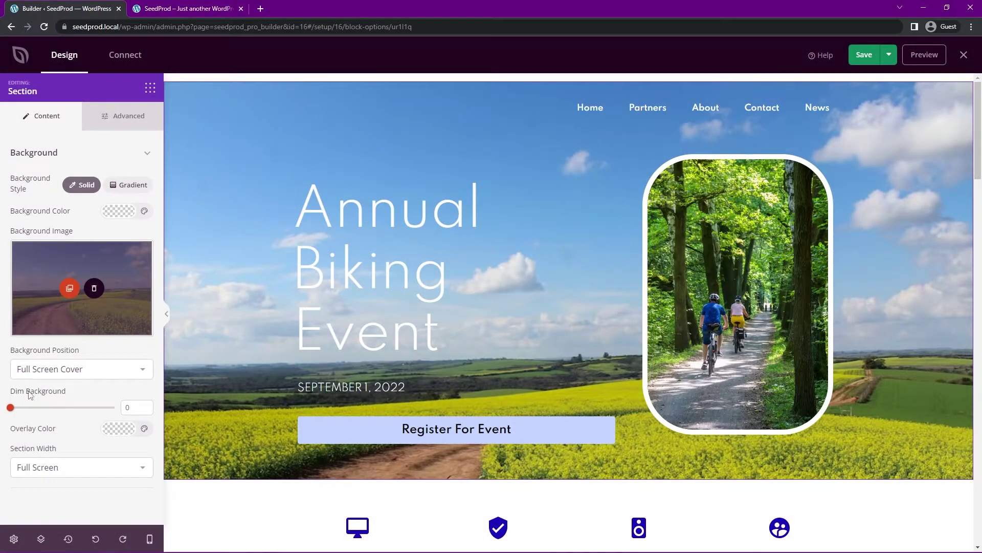
# - Give the hero background a bright blue overlay color and set its dimming to 35
pyautogui.moveTo(11, 407); pyautogui.dragTo(81, 411)
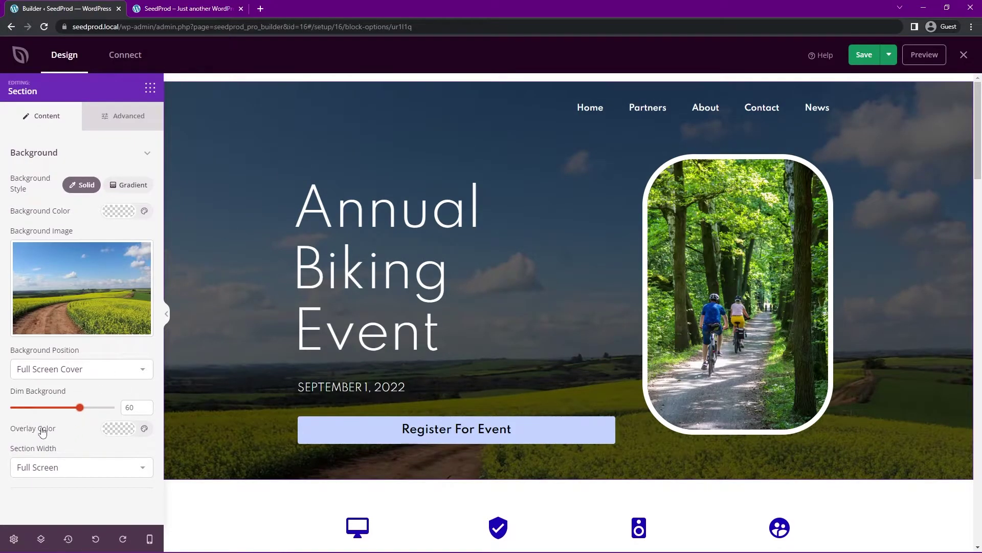
pyautogui.click(119, 429)
pyautogui.moveTo(151, 311); pyautogui.dragTo(180, 275)
pyautogui.click(71, 288)
pyautogui.moveTo(131, 297); pyautogui.dragTo(194, 267)
pyautogui.click(114, 416)
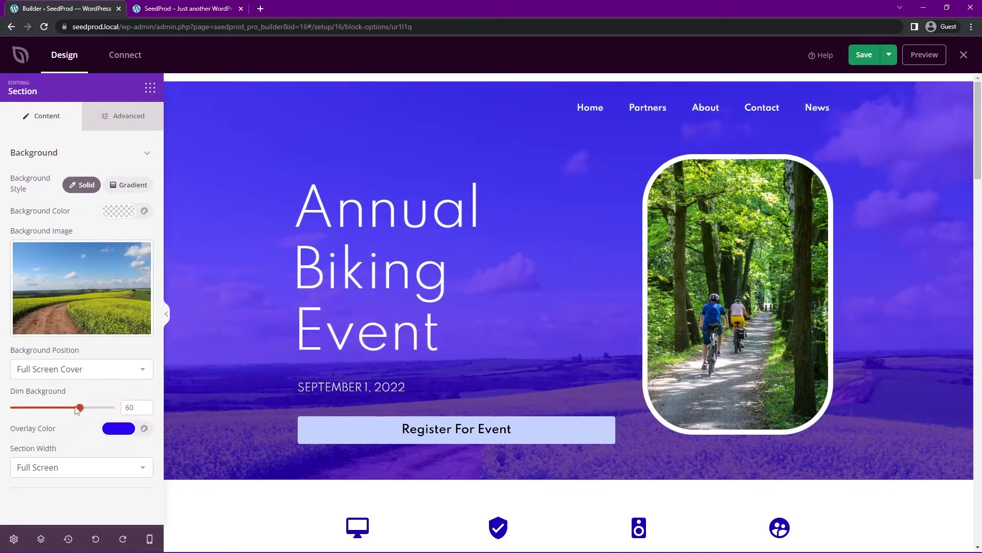
pyautogui.moveTo(79, 407); pyautogui.dragTo(52, 411)
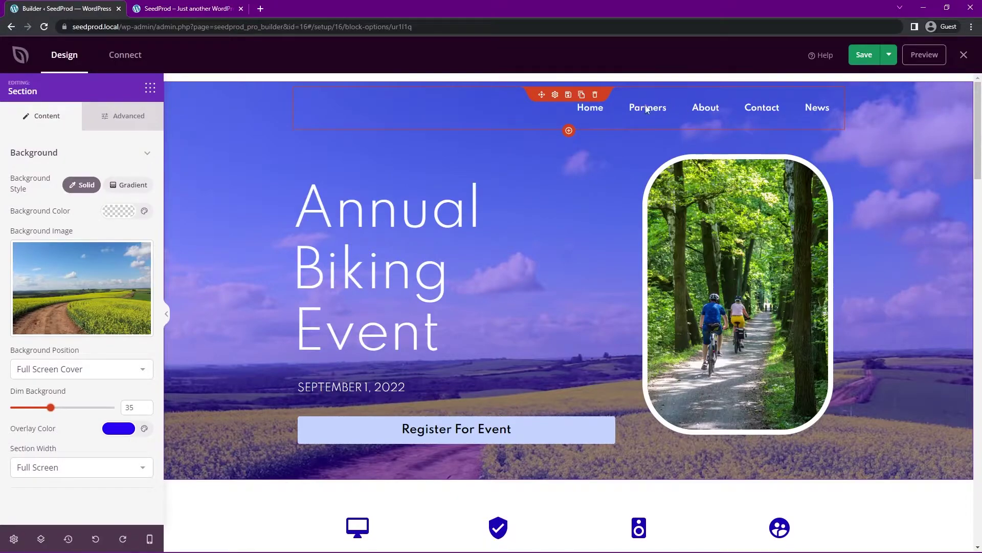
# - Check the template part choices of the header navigation, keeping Header Section
pyautogui.click(556, 96)
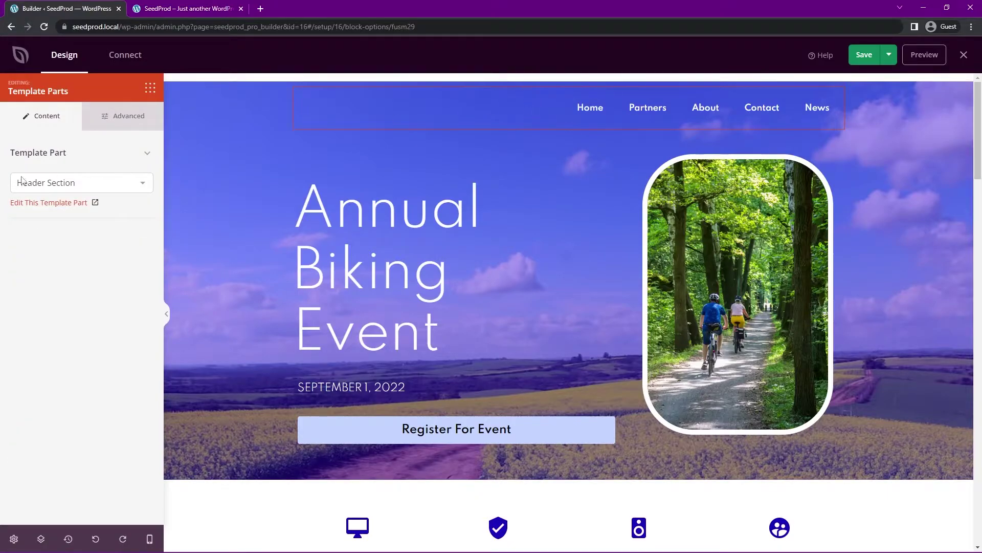
pyautogui.click(45, 184)
pyautogui.click(66, 246)
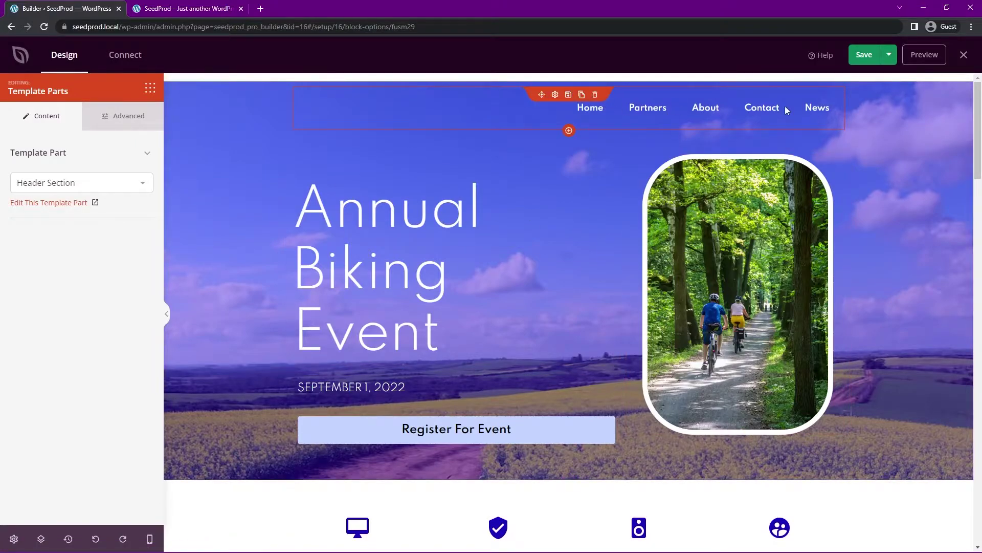
pyautogui.click(872, 193)
# - Look through the page below the hero, including the "Moving Beyond the Hype" headline and its neighbouring text block
pyautogui.moveTo(978, 117); pyautogui.dragTo(965, 193)
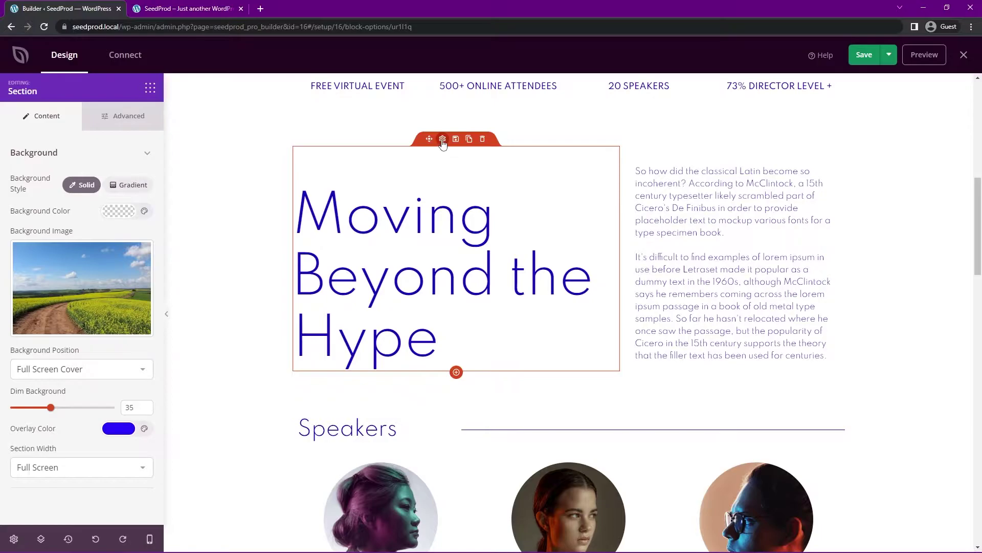
pyautogui.click(442, 154)
pyautogui.tripleClick(89, 226)
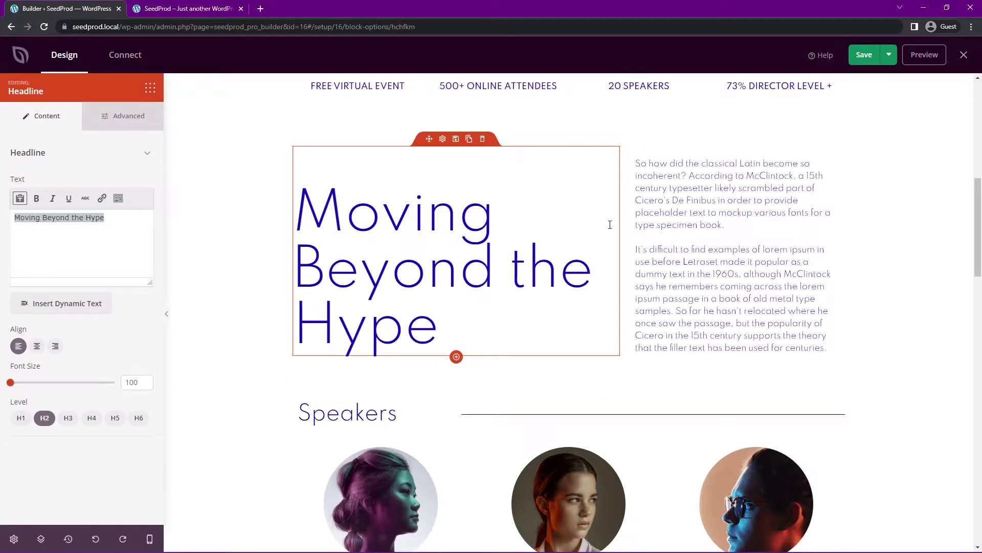
pyautogui.click(660, 225)
pyautogui.scroll(-4, 460, 307)
pyautogui.scroll(4, 562, 430)
pyautogui.scroll(-12, 567, 428)
pyautogui.scroll(12, 578, 440)
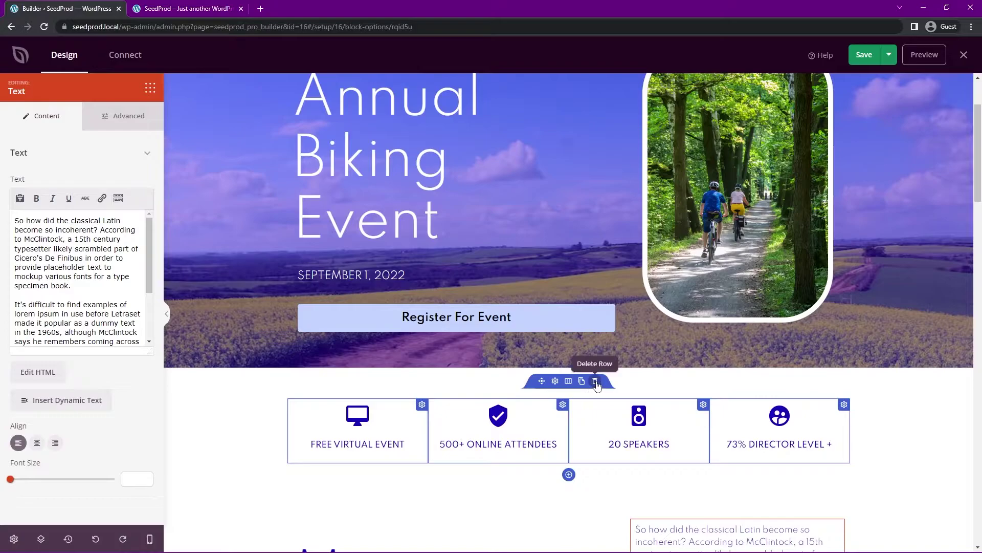
# - Delete the four-column row of image boxes below the hero and set up a three-column row in its place
pyautogui.click(344, 407)
pyautogui.moveTo(45, 209)
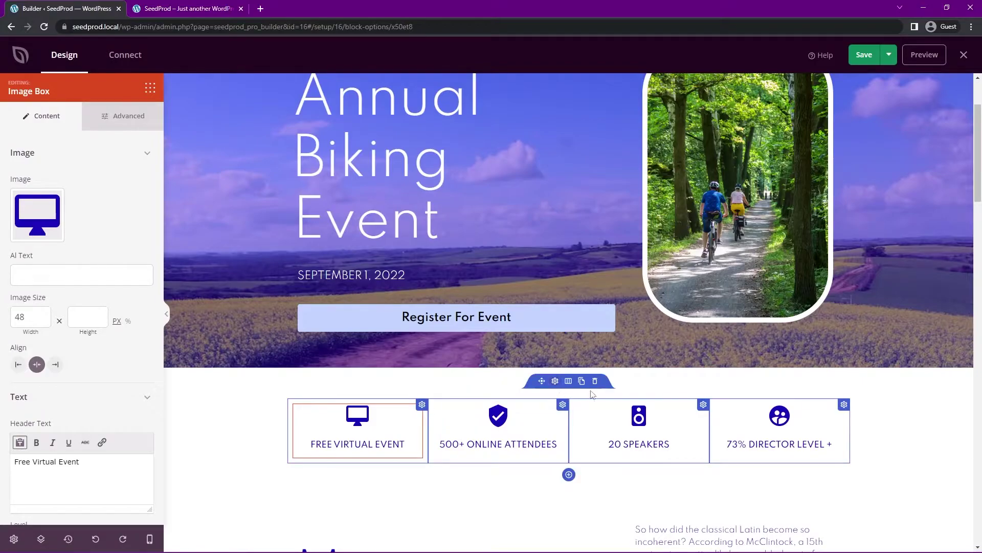
pyautogui.click(595, 381)
pyautogui.click(476, 306)
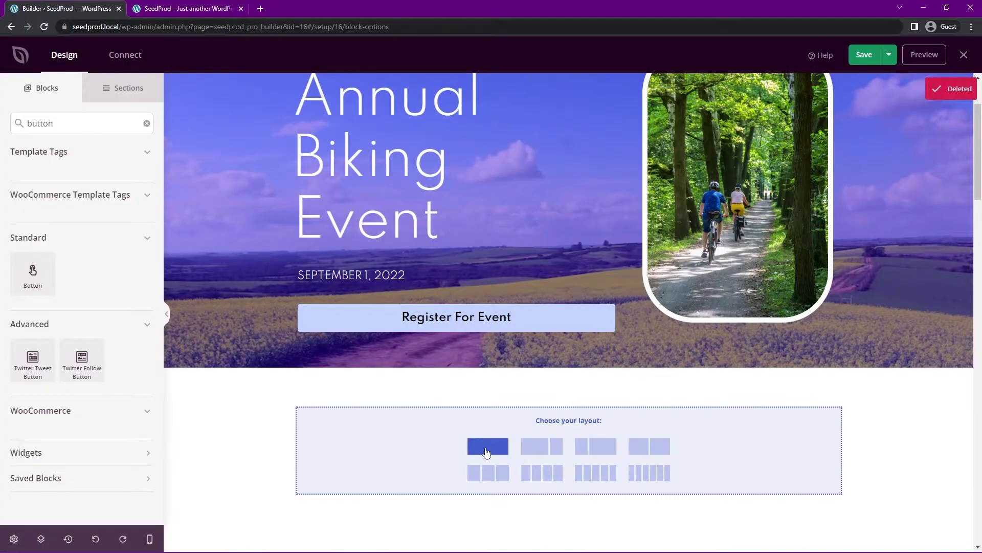
pyautogui.scroll(-2, 511, 454)
pyautogui.click(494, 371)
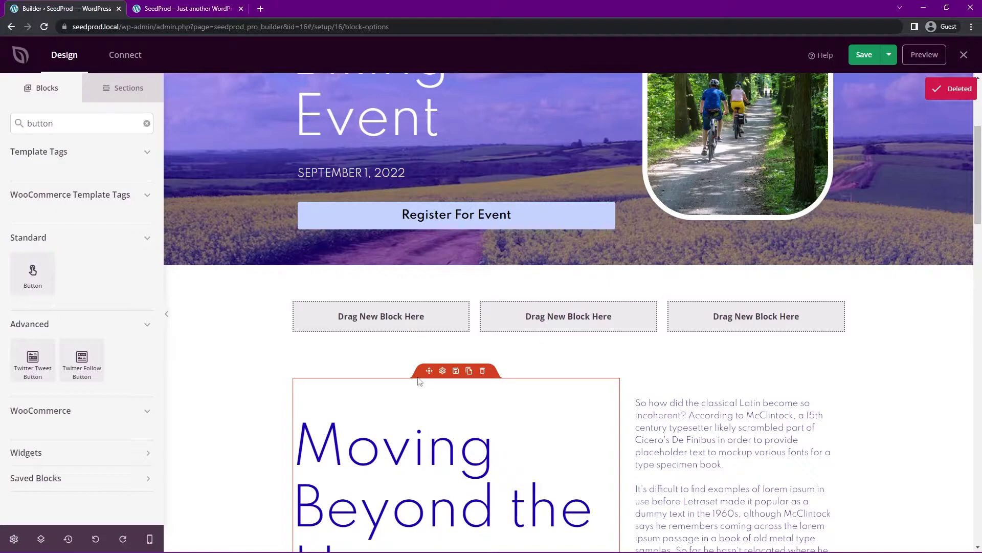
# - Search the blocks for "icon" and place an Icon Box in the first column of the new row
pyautogui.moveTo(60, 123); pyautogui.dragTo(4, 123)
pyautogui.write('ic')
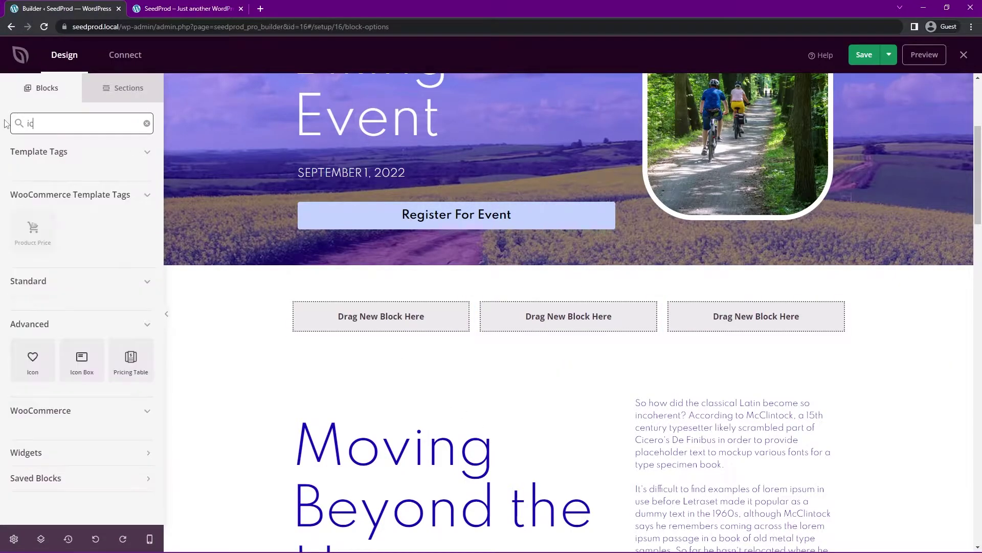
pyautogui.write('on')
pyautogui.moveTo(74, 317); pyautogui.dragTo(381, 317)
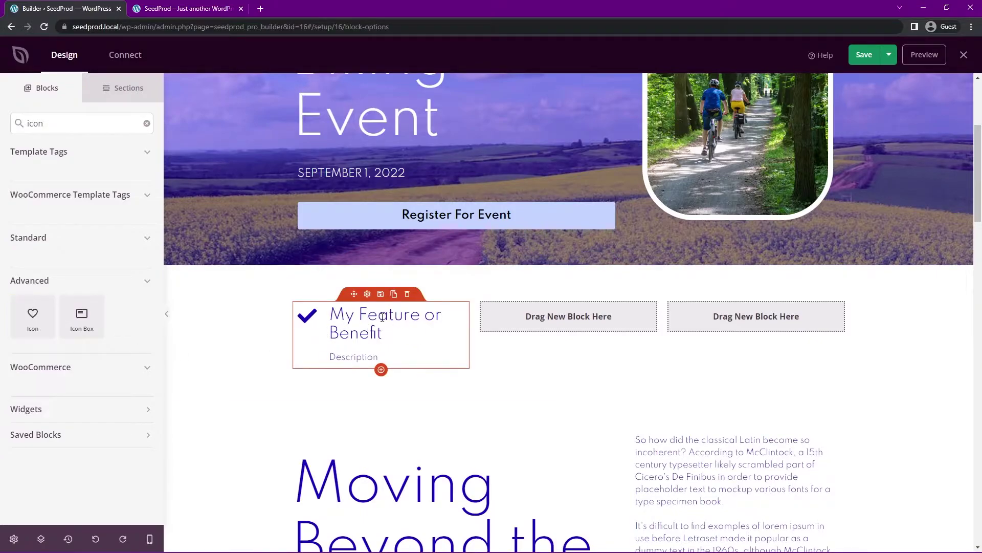
# - Change the Icon Box's icon to the fork-and-knife utensils symbol from the icon library
pyautogui.click(367, 294)
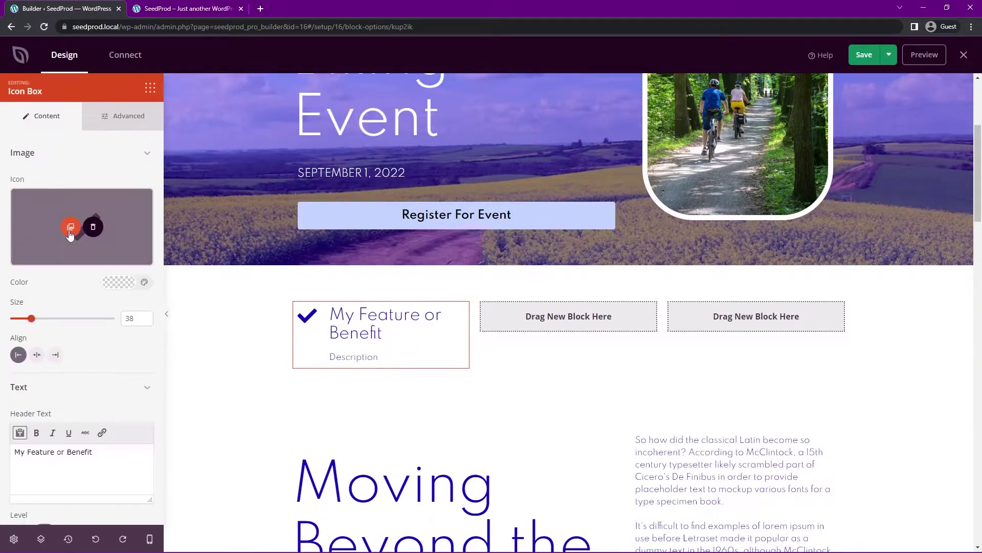
pyautogui.click(82, 232)
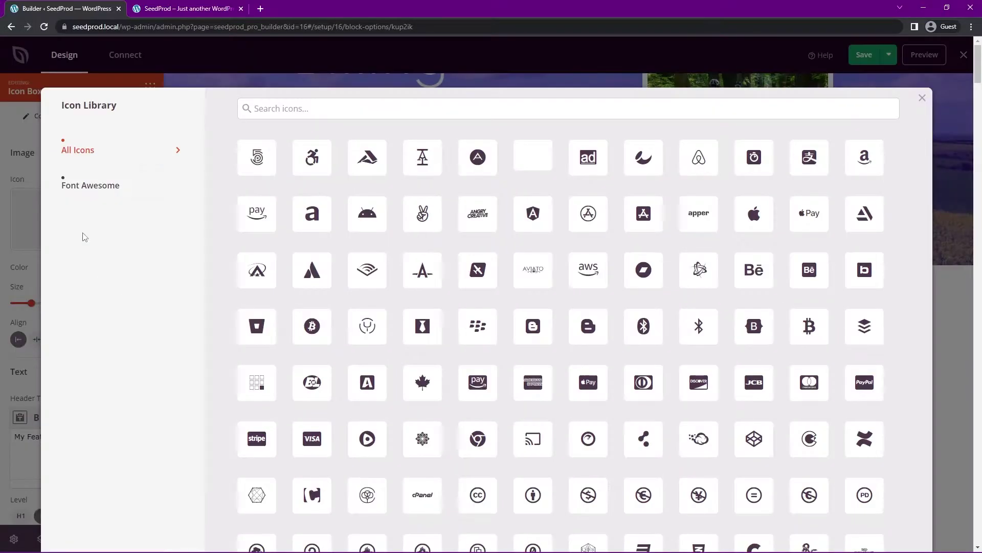
pyautogui.click(314, 109)
pyautogui.write('utens')
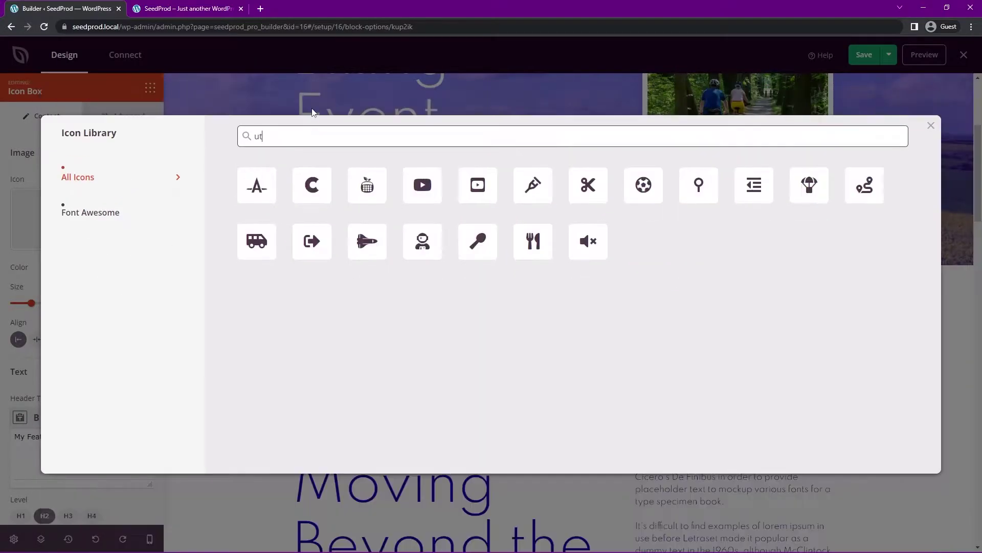
pyautogui.write('i')
pyautogui.click(311, 185)
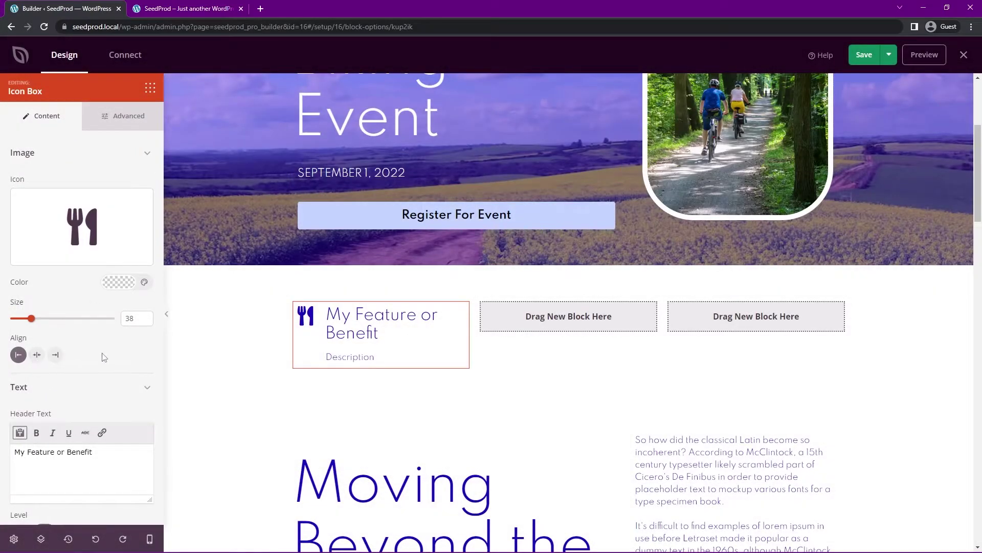
# - Set the Icon Box's header text to "Lunch Included" and its description to "1 Token Per Person"
pyautogui.scroll(-3, 109, 322)
pyautogui.moveTo(108, 309); pyautogui.dragTo(1, 290)
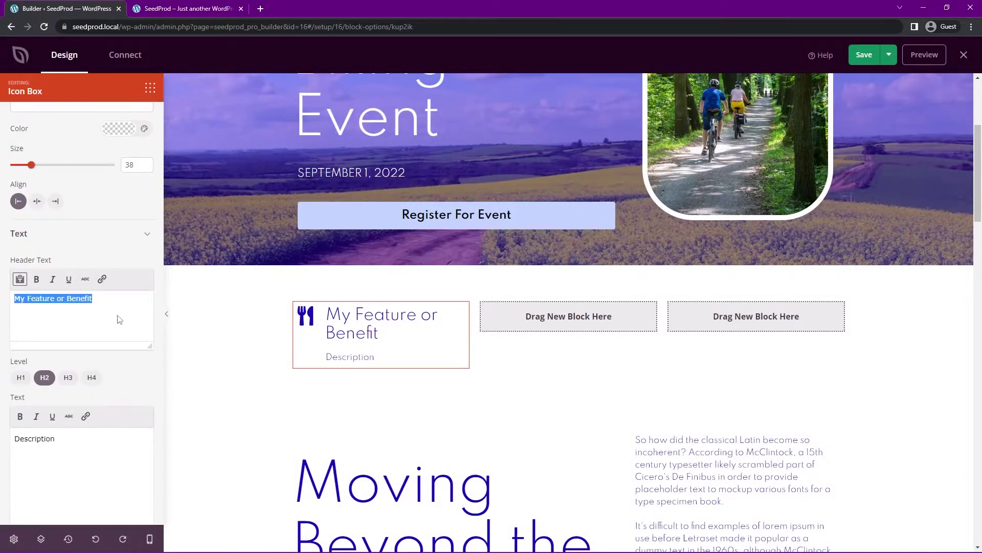
pyautogui.write('Lunch Included')
pyautogui.moveTo(58, 439); pyautogui.dragTo(2, 431)
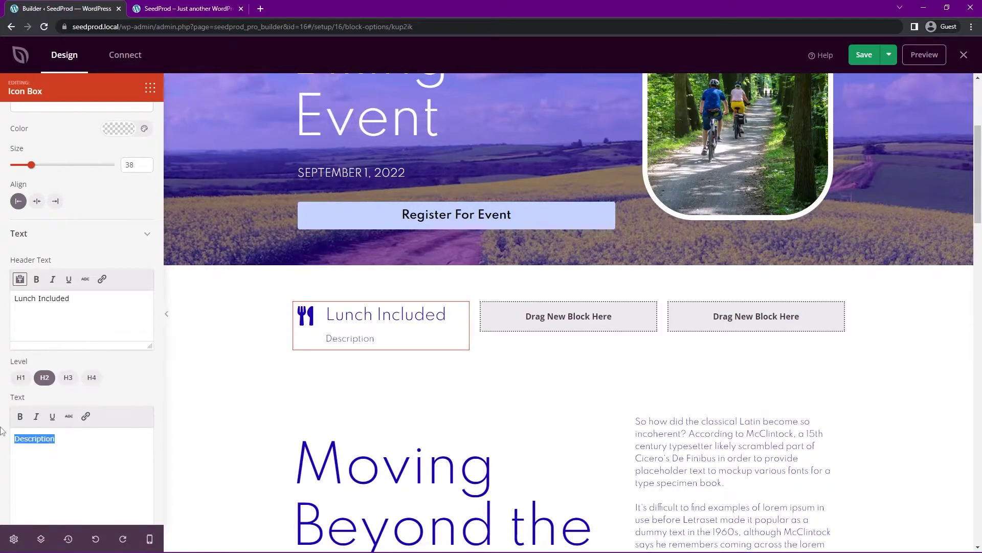
pyautogui.write('1 Token Per Person')
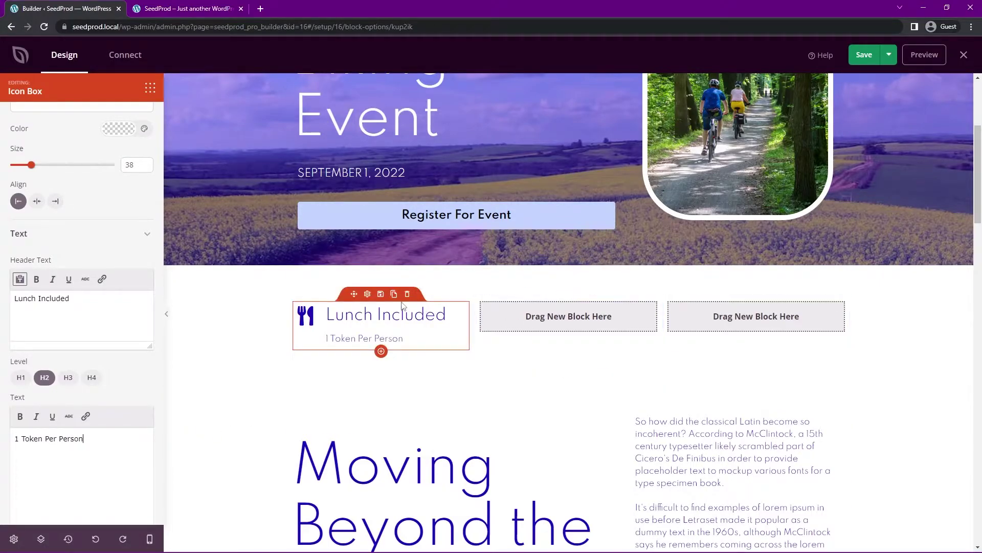
# - Duplicate the "Lunch Included" icon box and move the copies into the second and third columns
pyautogui.click(394, 294)
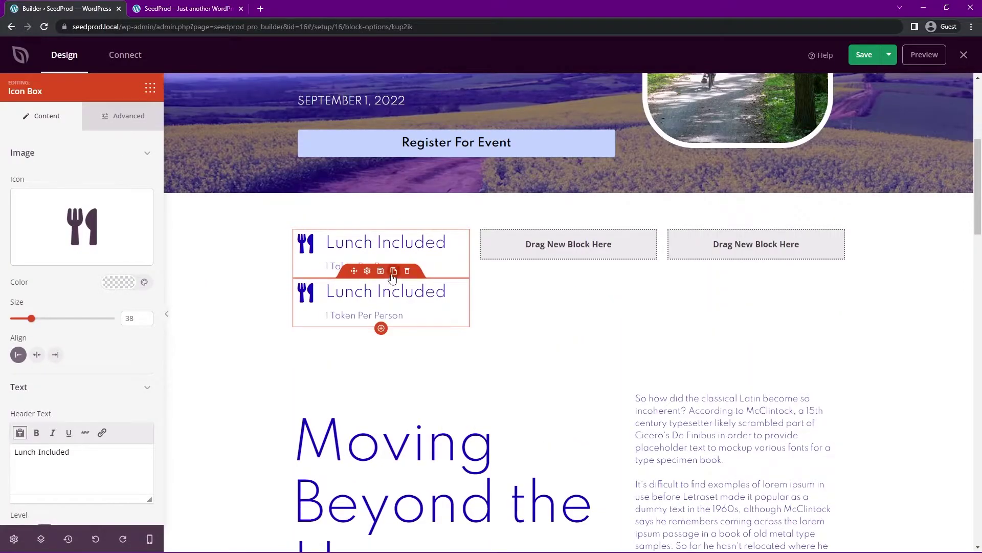
pyautogui.moveTo(354, 271); pyautogui.dragTo(717, 248)
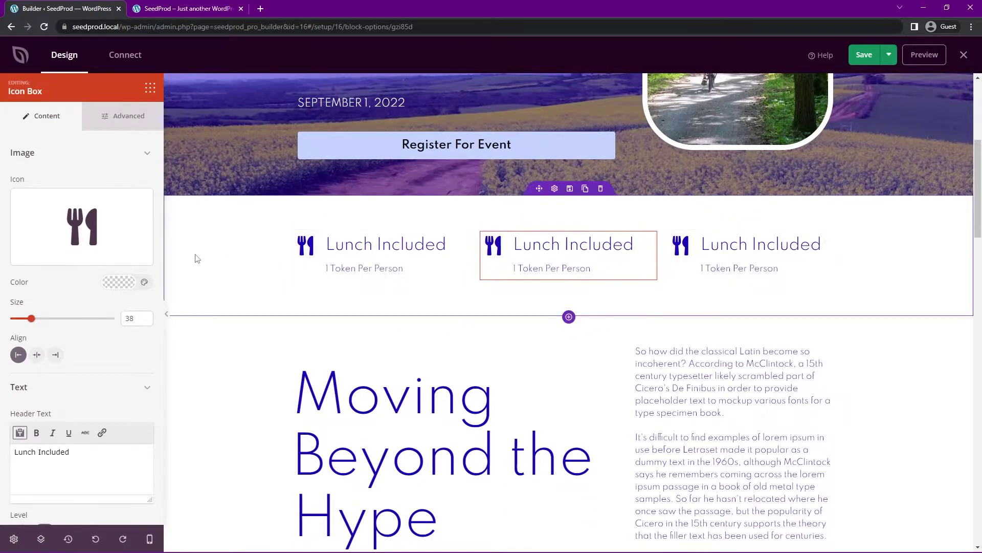
# - Change the middle copy to "Water Stations", "Volunteers On Route" with a bottle icon, and the third to "Shaded Area", "Route Is Protected From Sun"
pyautogui.scroll(-2, 71, 476)
pyautogui.tripleClick(70, 369)
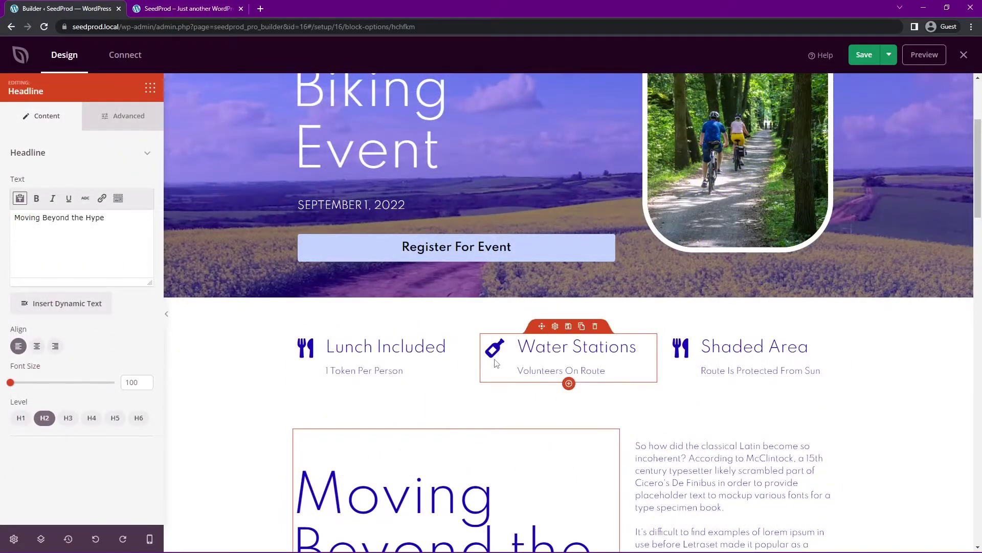
# - Replace the "Shaded Area" box's icon with a tree found by searching the icon library for "tree"
pyautogui.click(681, 351)
pyautogui.moveTo(94, 248)
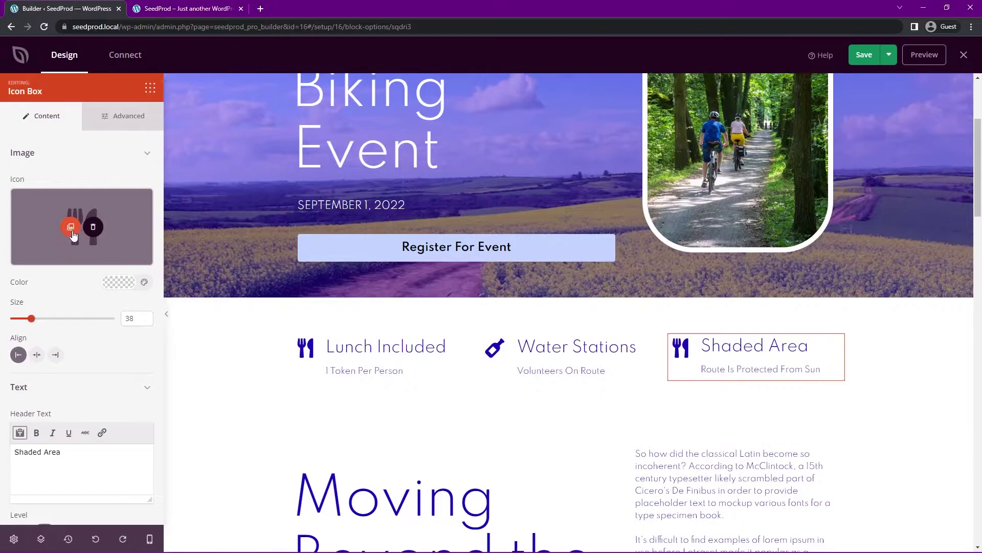
pyautogui.click(93, 227)
pyautogui.click(153, 209)
pyautogui.click(303, 108)
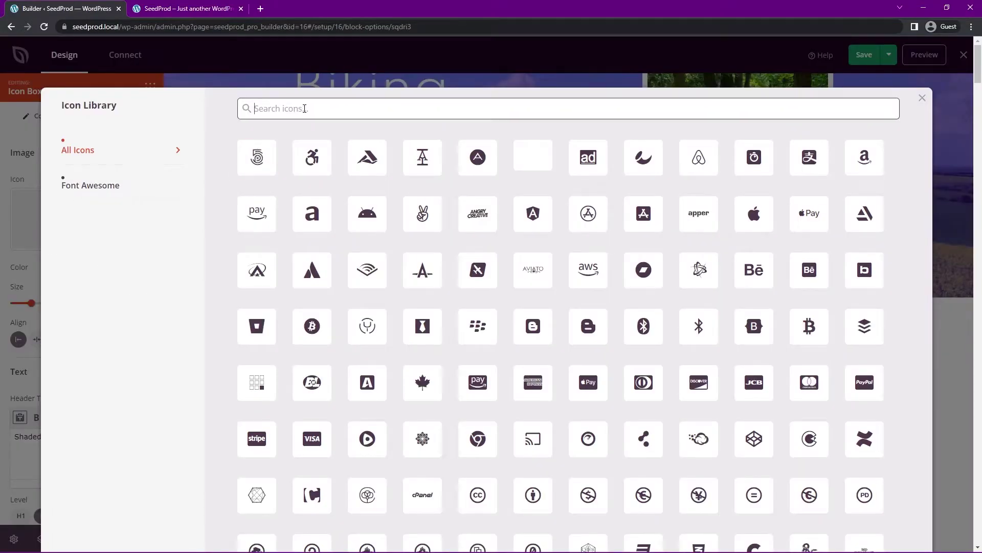
pyautogui.write('tree')
pyautogui.click(371, 196)
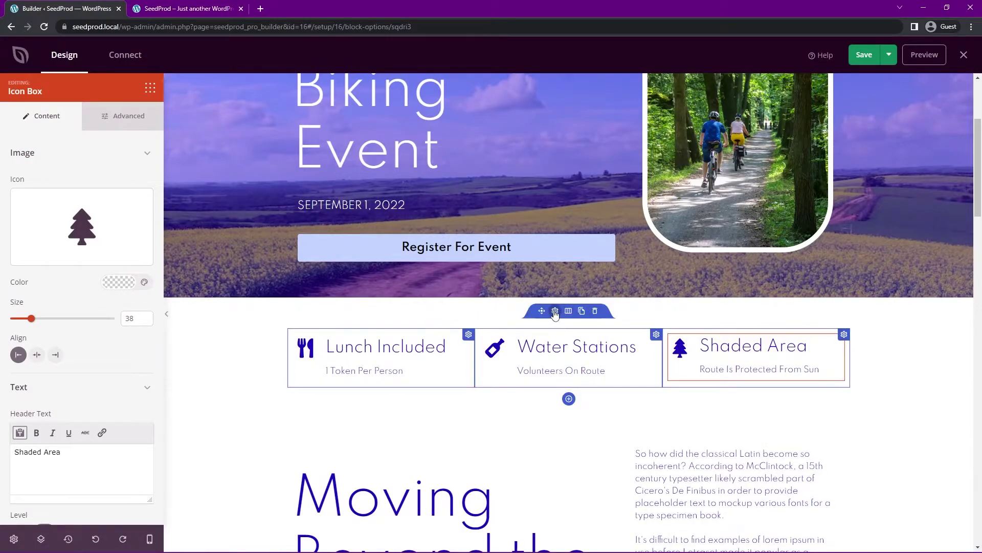
pyautogui.click(246, 358)
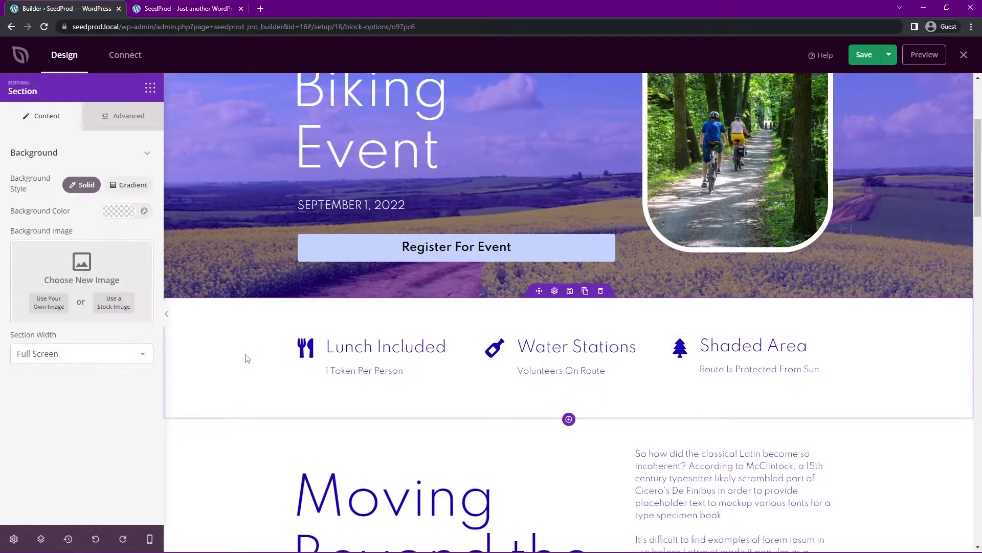
# - Set the feature row section's background colour to the pale cream #FFF9E8
pyautogui.click(115, 212)
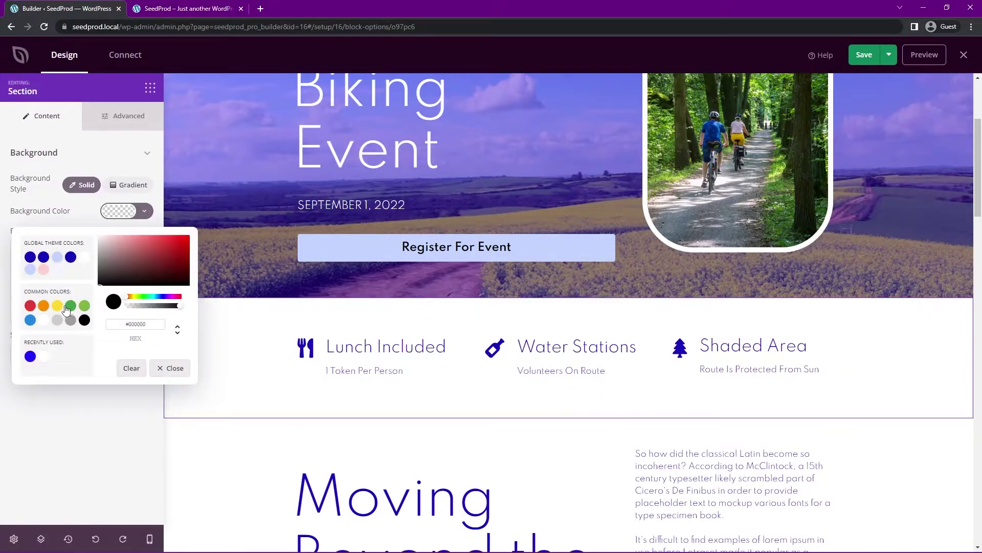
pyautogui.click(57, 305)
pyautogui.moveTo(167, 246); pyautogui.dragTo(106, 233)
pyautogui.click(57, 305)
pyautogui.click(105, 244)
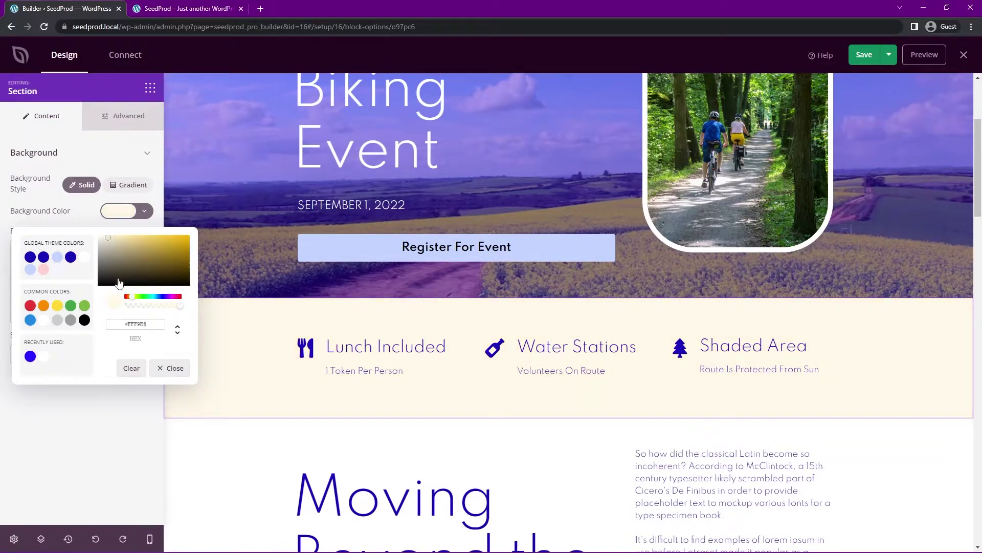
pyautogui.click(97, 449)
pyautogui.scroll(3, 397, 295)
pyautogui.scroll(-3, 416, 355)
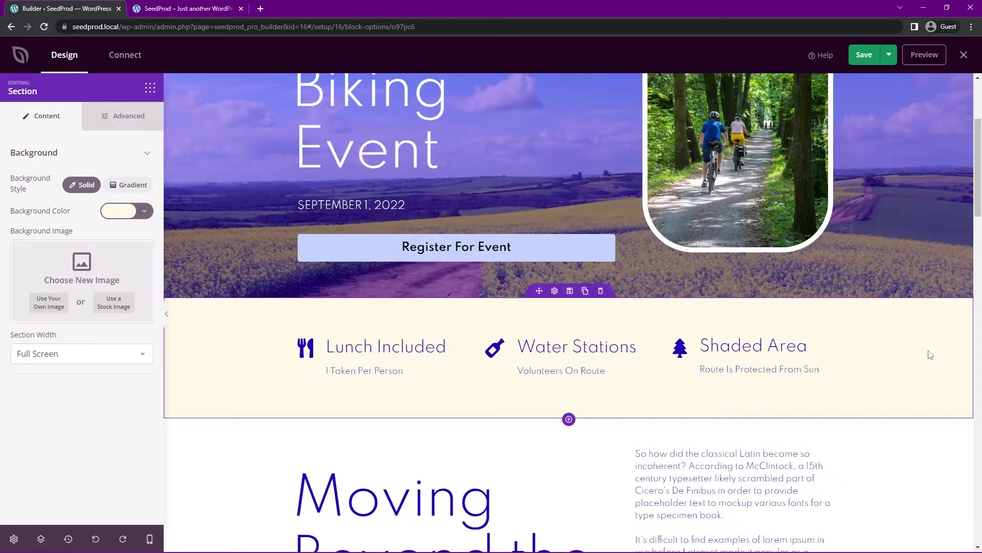
pyautogui.scroll(-1, 258, 298)
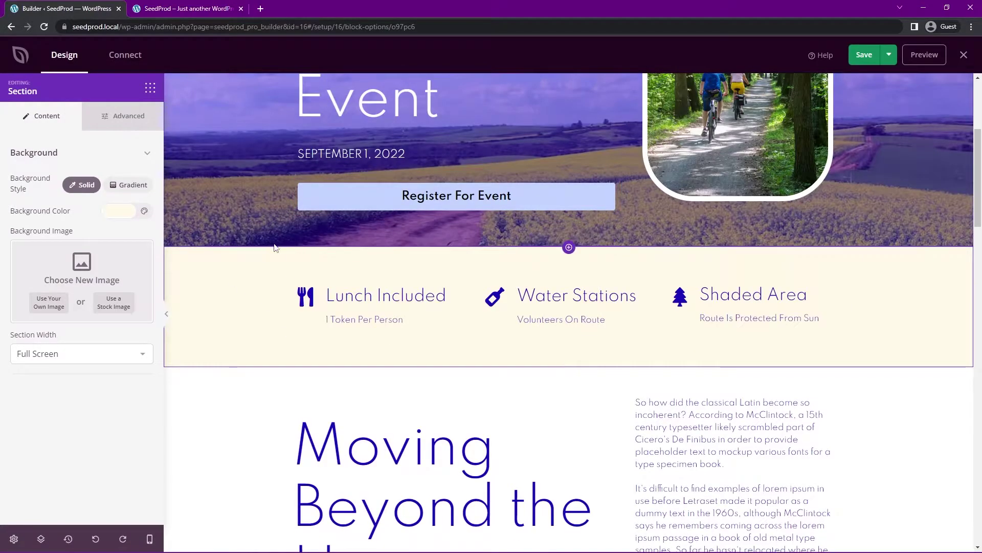
# - Change the "Speakers" headline to "After Party"
pyautogui.moveTo(977, 178); pyautogui.dragTo(979, 238)
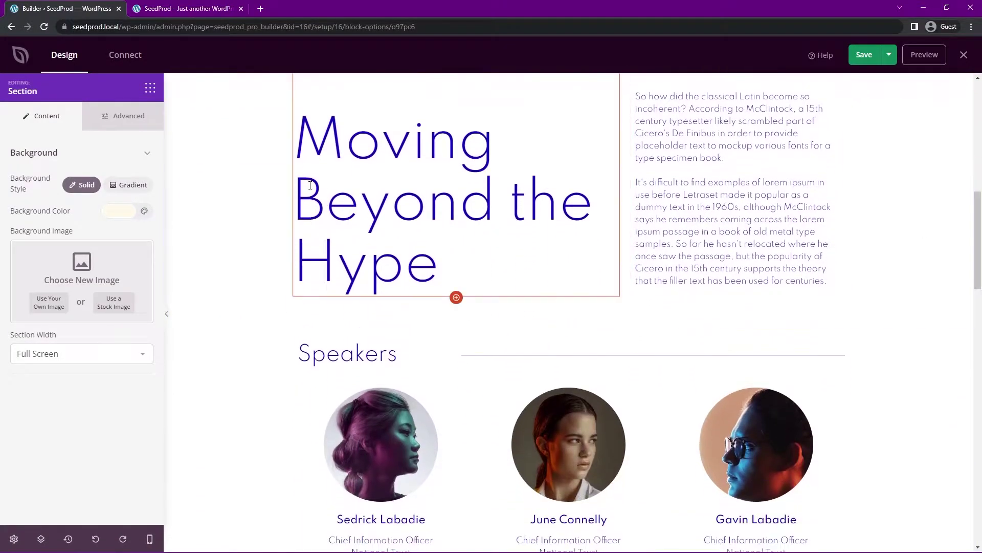
pyautogui.scroll(2, 332, 210)
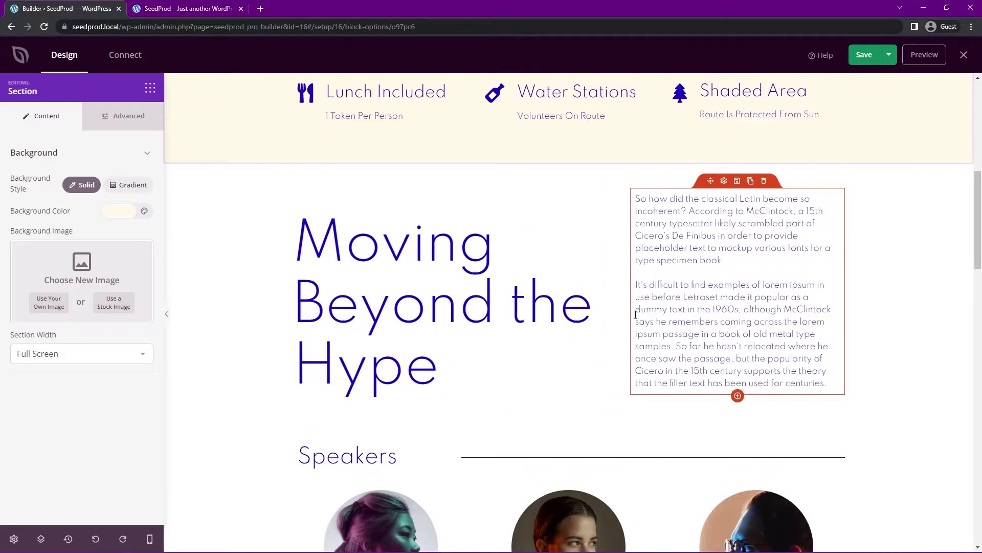
pyautogui.scroll(-5, 716, 267)
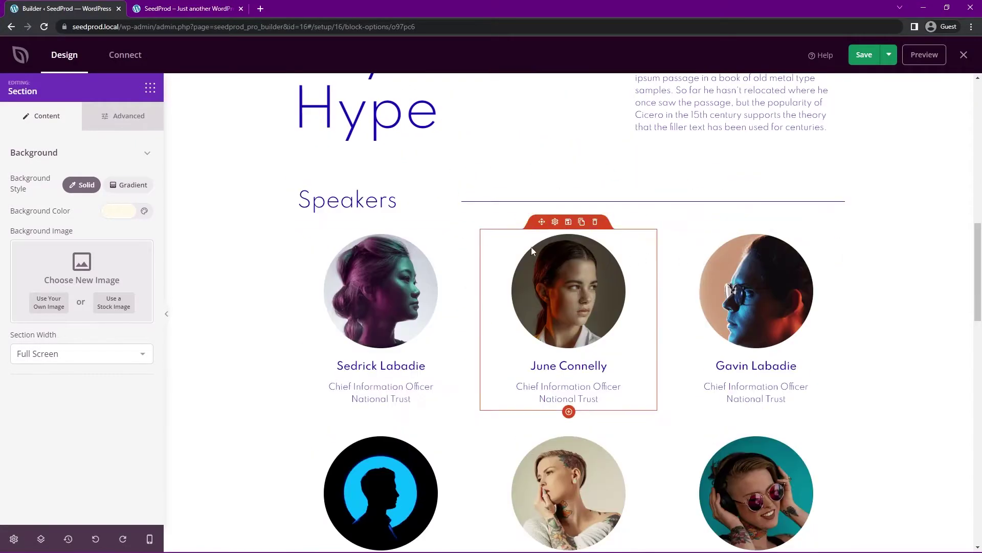
pyautogui.scroll(-1, 389, 215)
pyautogui.click(358, 128)
pyautogui.moveTo(51, 218); pyautogui.dragTo(2, 220)
pyautogui.write('After Party')
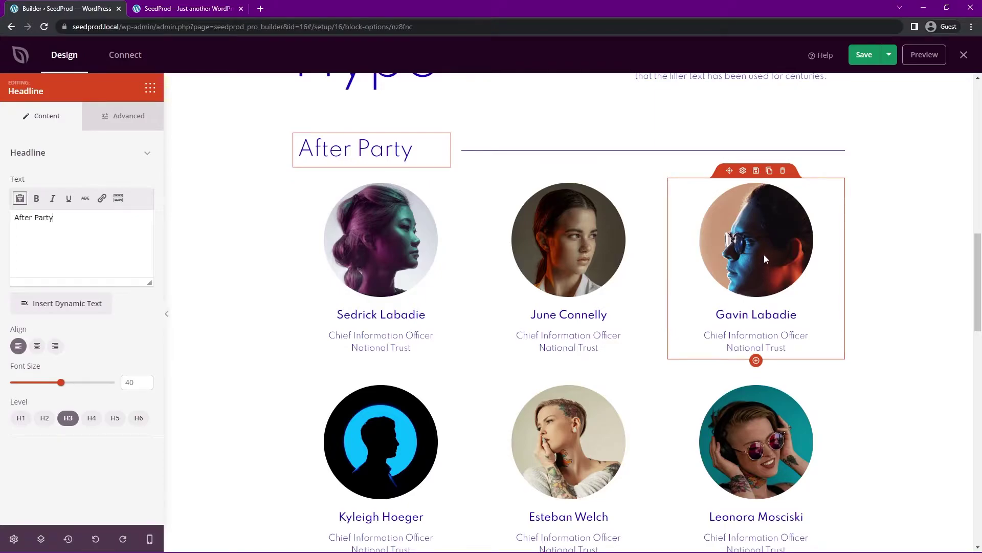
# - Replace the first After Party image box's description with "R&B Singer"
pyautogui.scroll(-1, 764, 254)
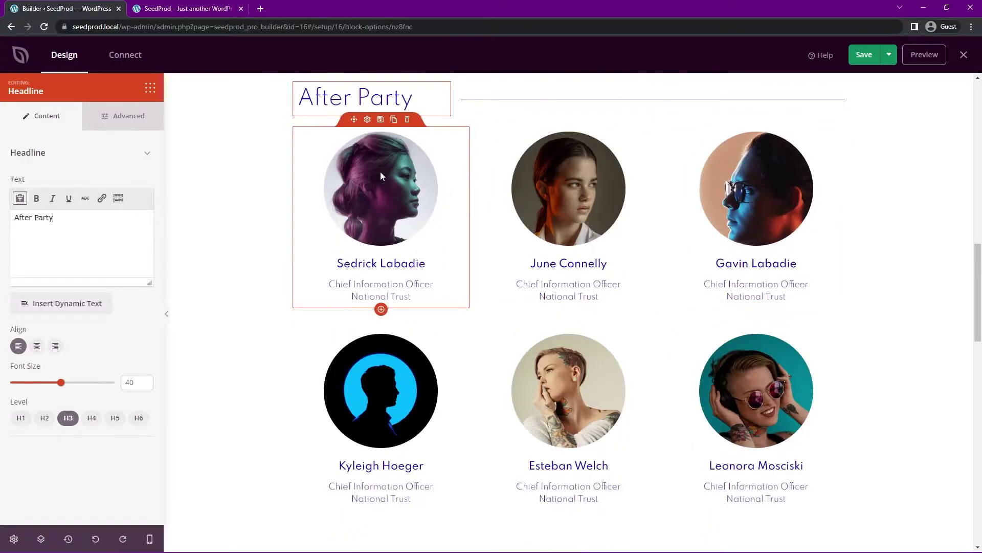
pyautogui.click(381, 174)
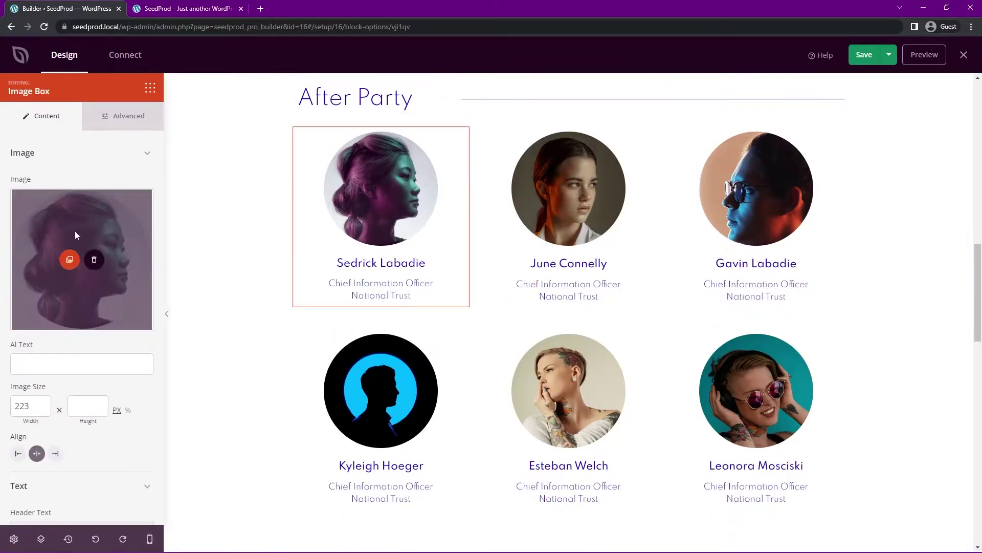
pyautogui.scroll(-3, 74, 231)
pyautogui.scroll(-2, 77, 291)
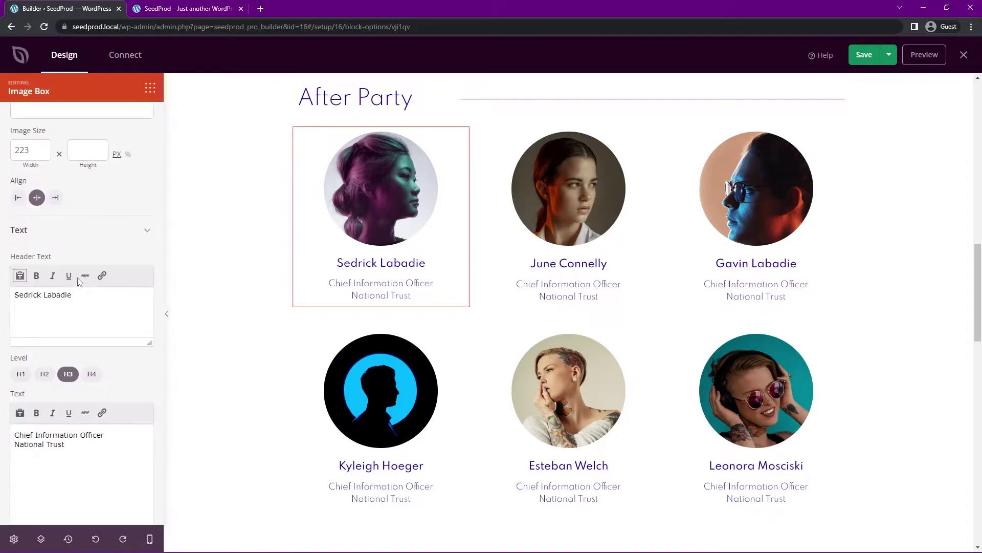
pyautogui.scroll(-1, 80, 284)
pyautogui.tripleClick(52, 285)
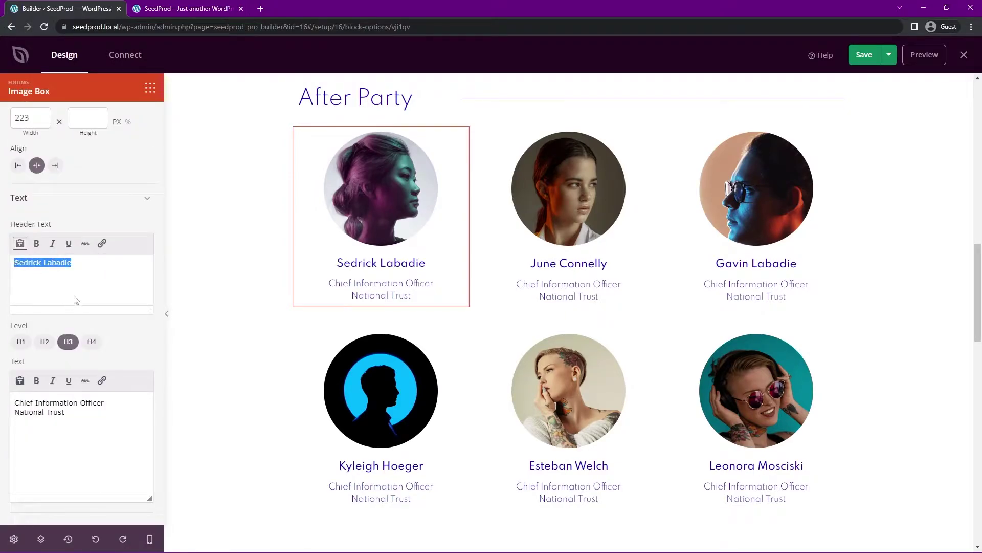
pyautogui.tripleClick(68, 412)
pyautogui.press('BackSpace')
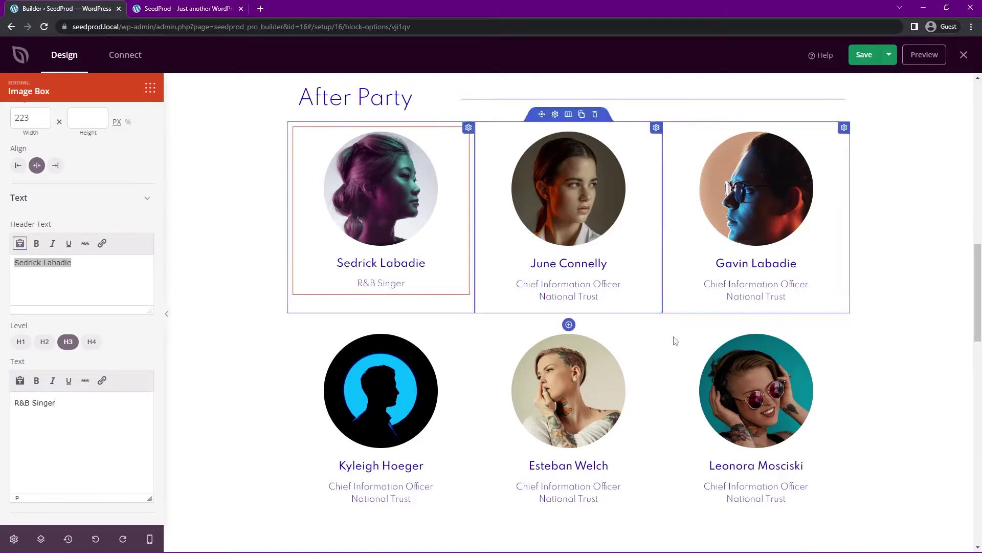
# - Open the first Airbnb logo's image settings in the Sponsors section and examine its replacement options
pyautogui.scroll(-7, 427, 338)
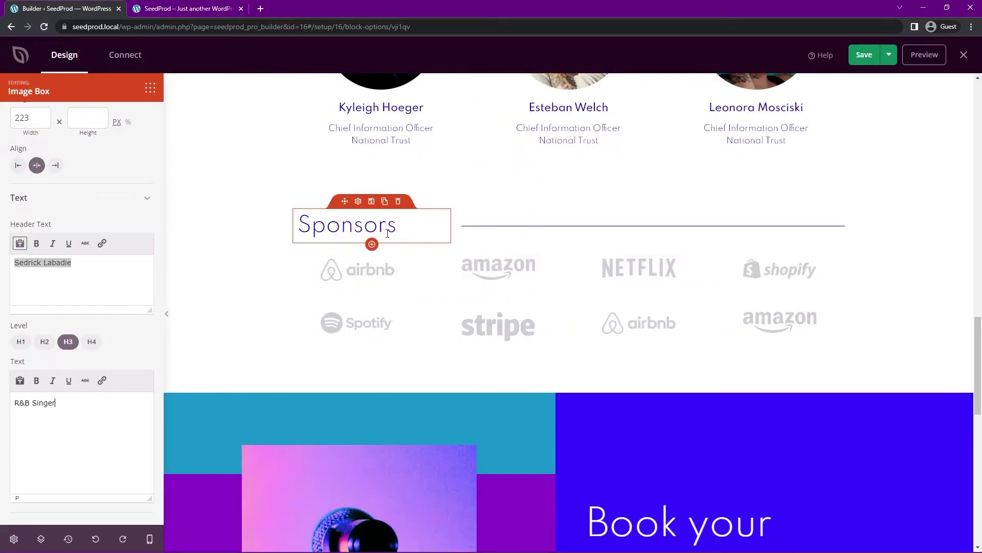
pyautogui.click(358, 270)
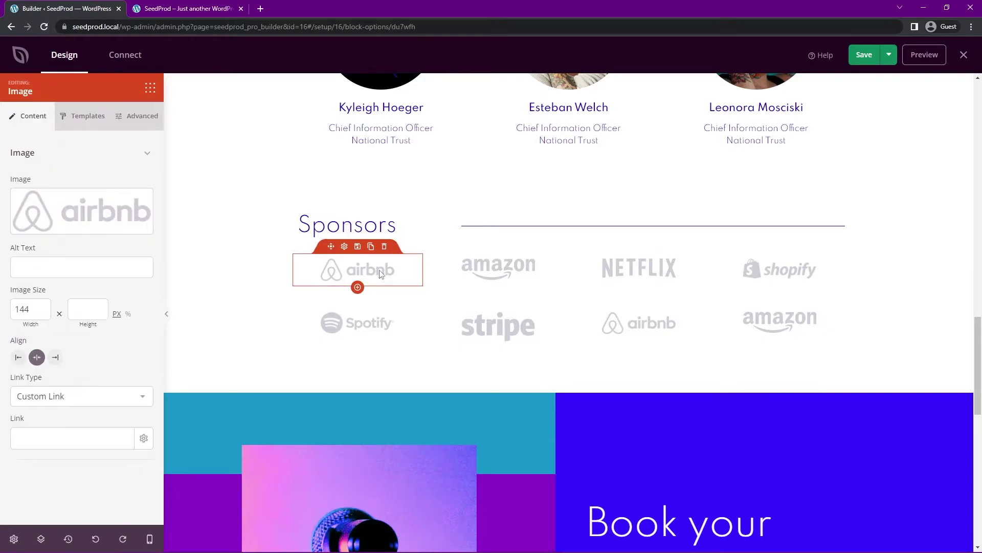
pyautogui.moveTo(91, 206)
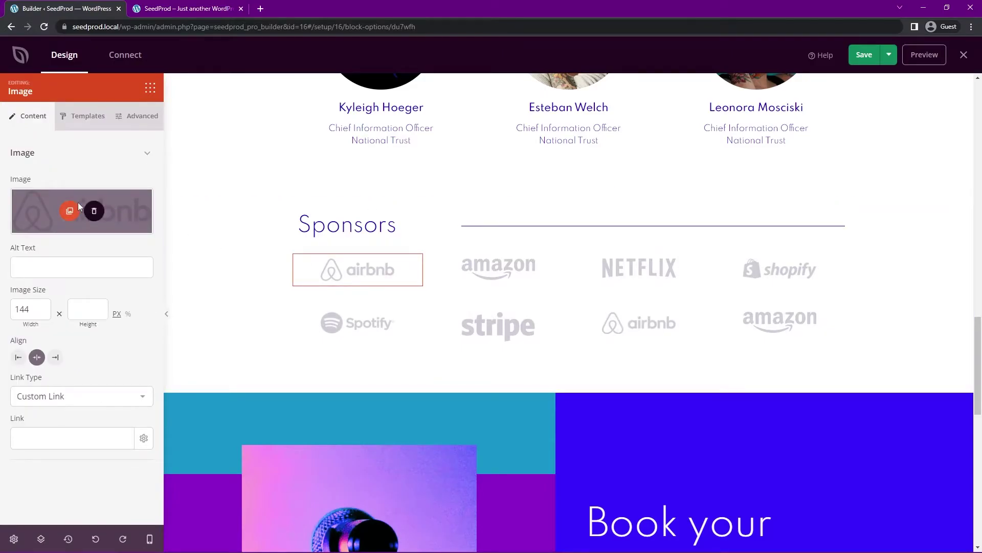
pyautogui.scroll(-5, 775, 327)
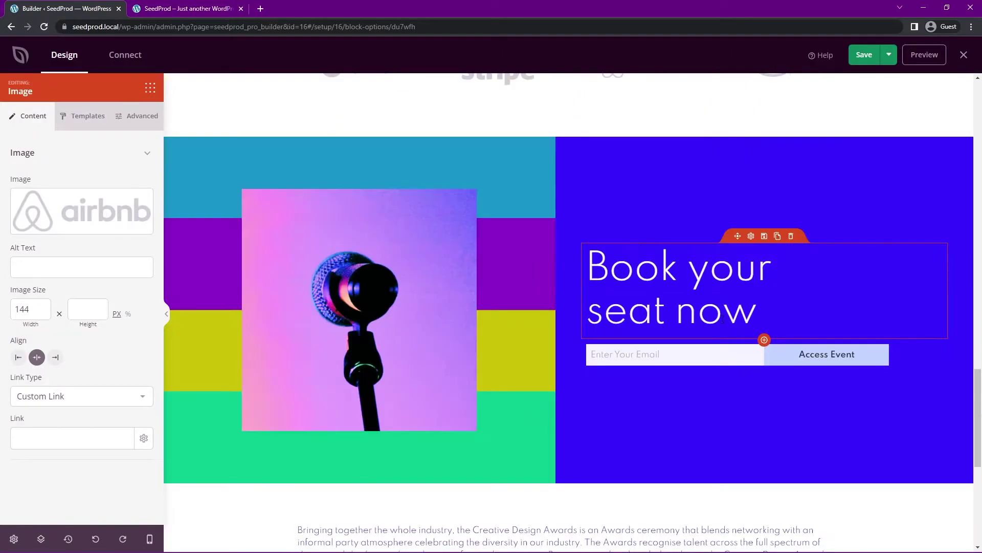
# - Change the "Book your seat now" headline to "Let's Get Riding!" and delete the email sign-up form beneath it
pyautogui.click(745, 249)
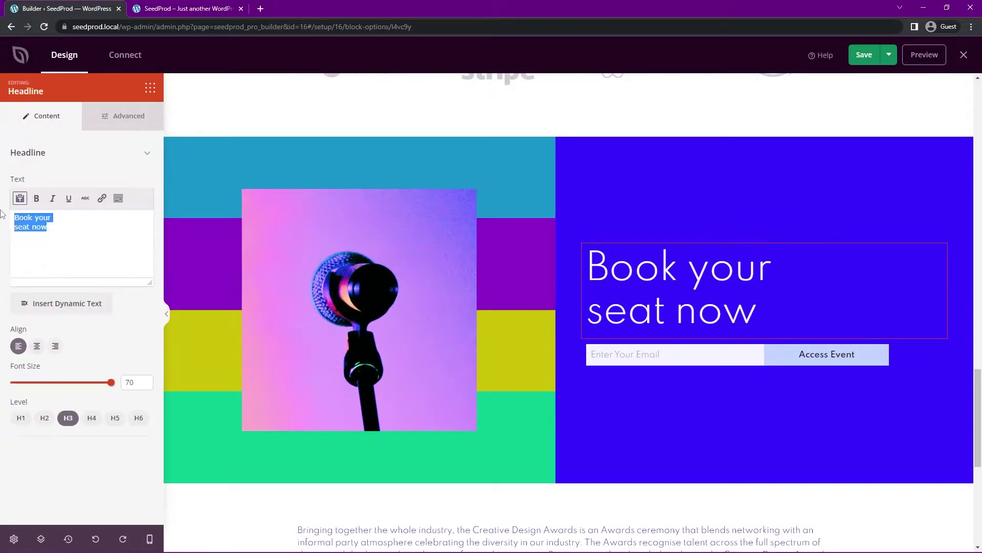
pyautogui.write("Let's ")
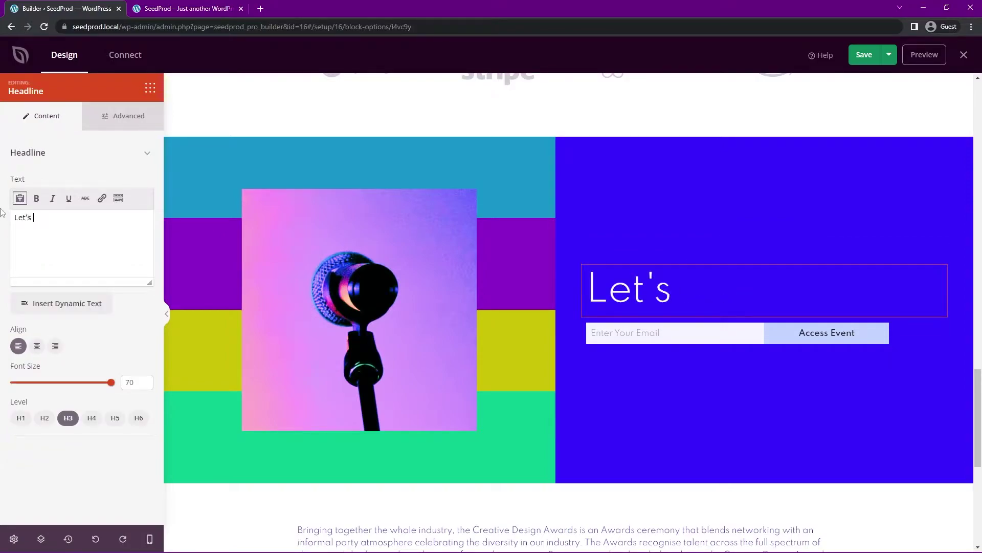
pyautogui.write('Get Riding!')
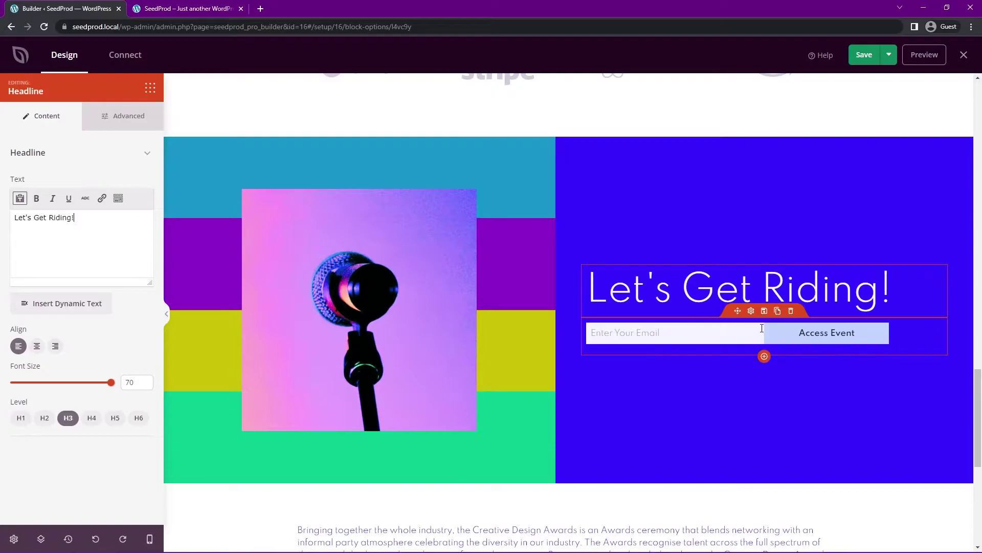
pyautogui.click(788, 309)
pyautogui.click(452, 307)
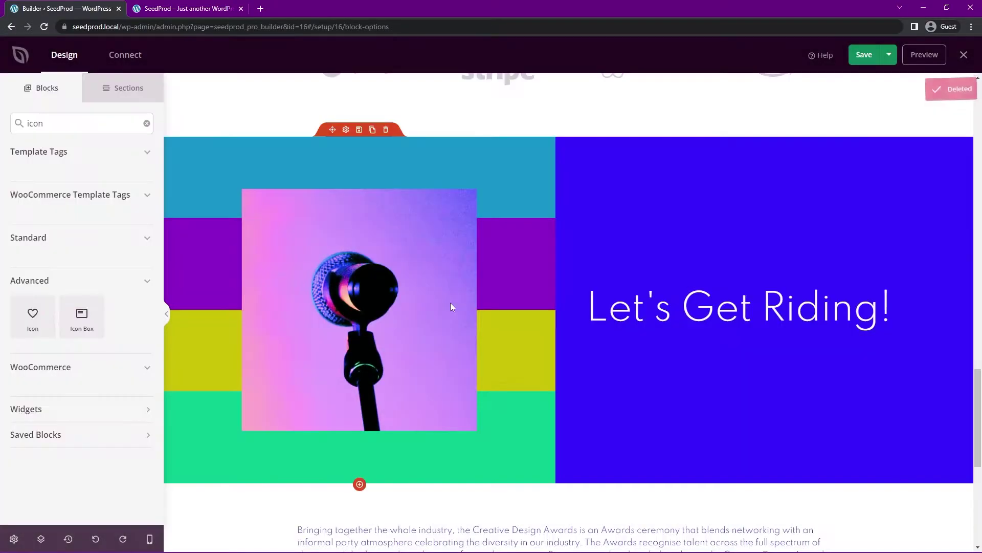
# - Show the page's layout navigation and collapse the sections below the hero, keeping the Sponsors section expanded
pyautogui.click(41, 538)
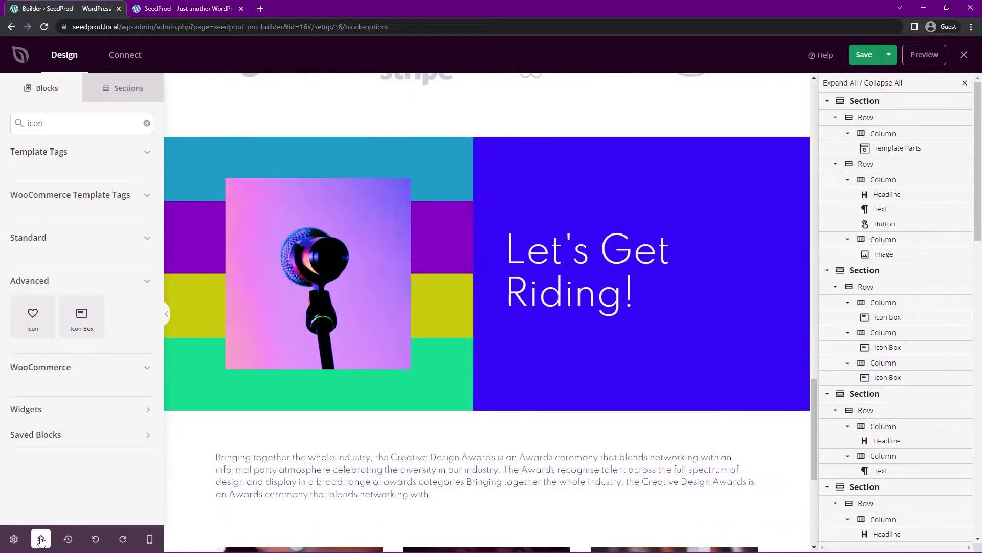
pyautogui.click(827, 270)
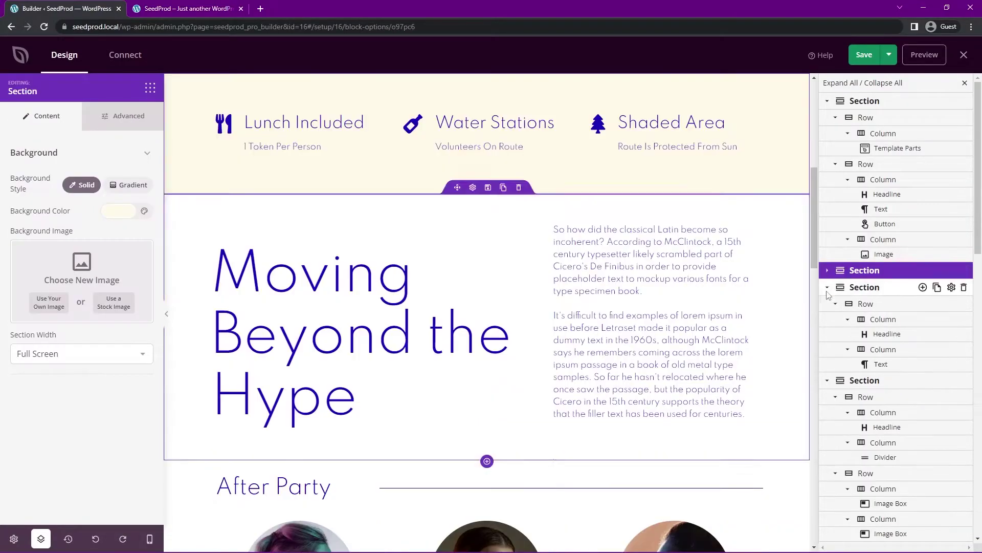
pyautogui.click(828, 287)
pyautogui.click(827, 303)
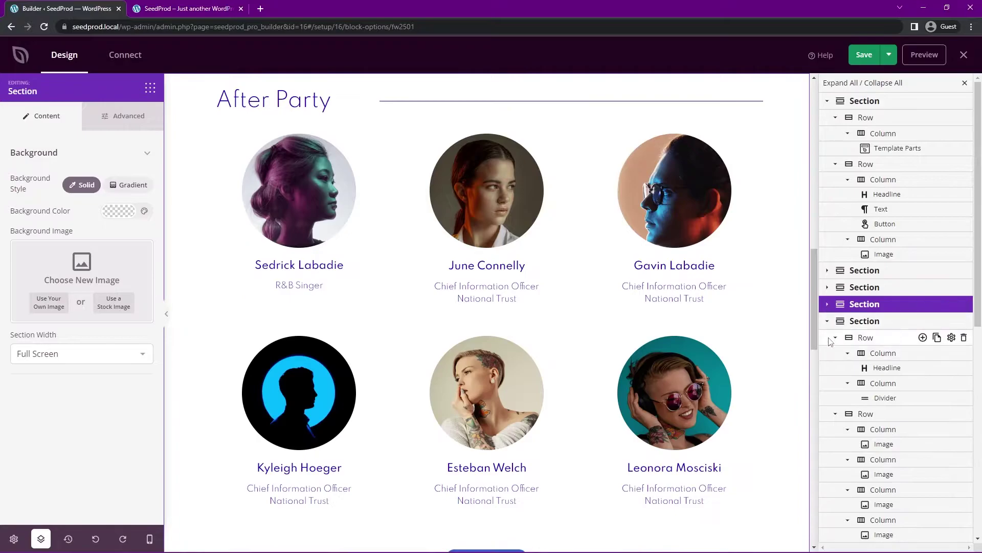
pyautogui.click(827, 321)
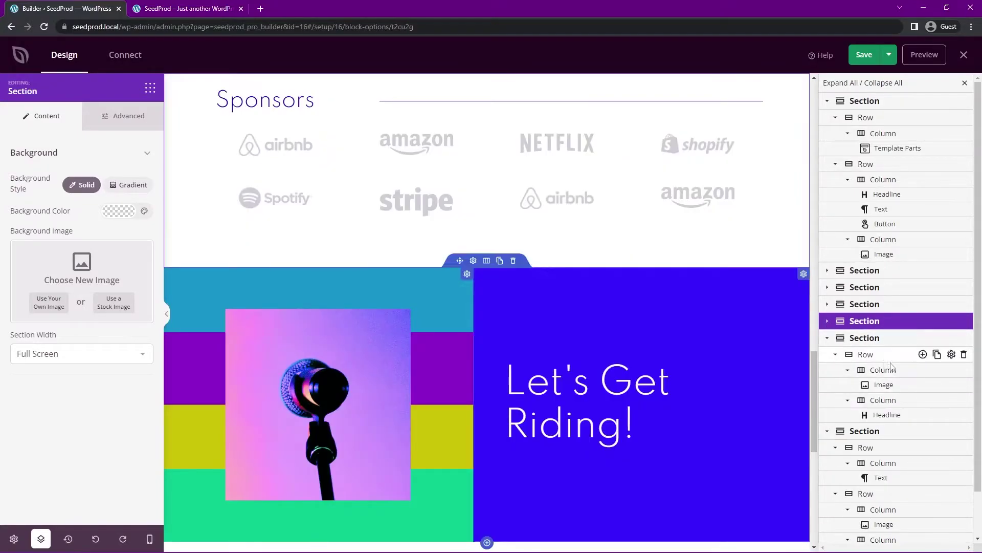
pyautogui.click(827, 338)
pyautogui.click(828, 322)
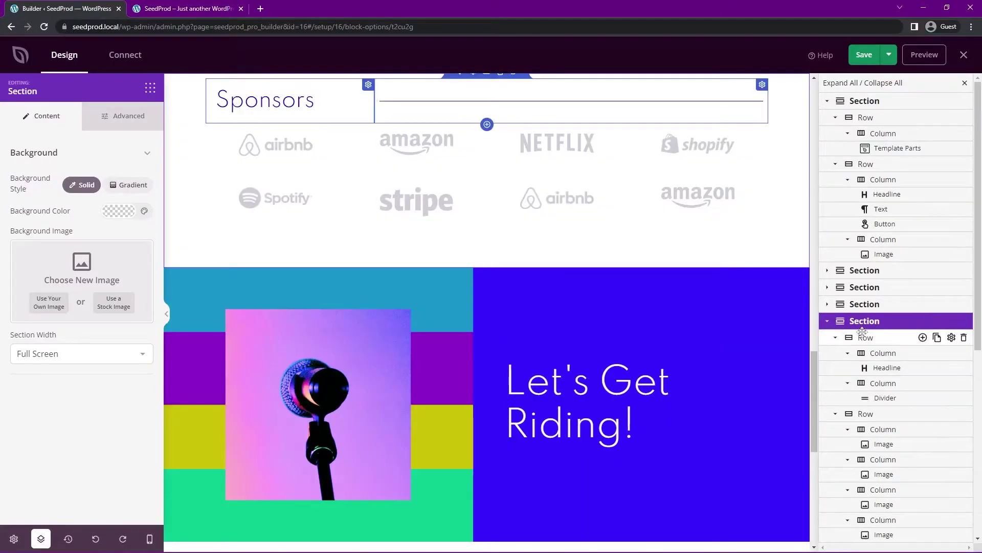
# - Duplicate the hero's "Register For Event" button, move the copy beneath the "Let's Get Riding!" headline, and close the layout navigation
pyautogui.click(884, 226)
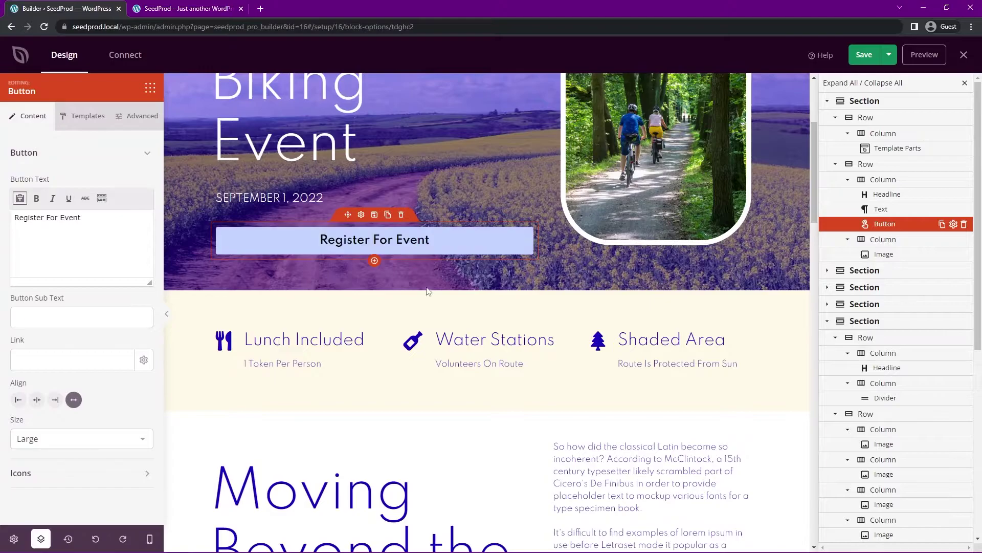
pyautogui.click(388, 215)
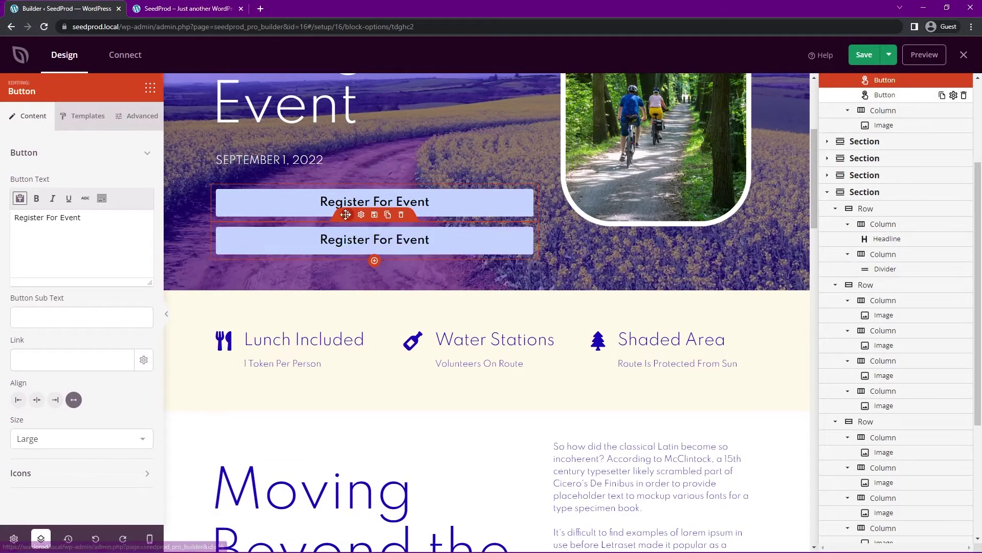
pyautogui.scroll(3, 882, 283)
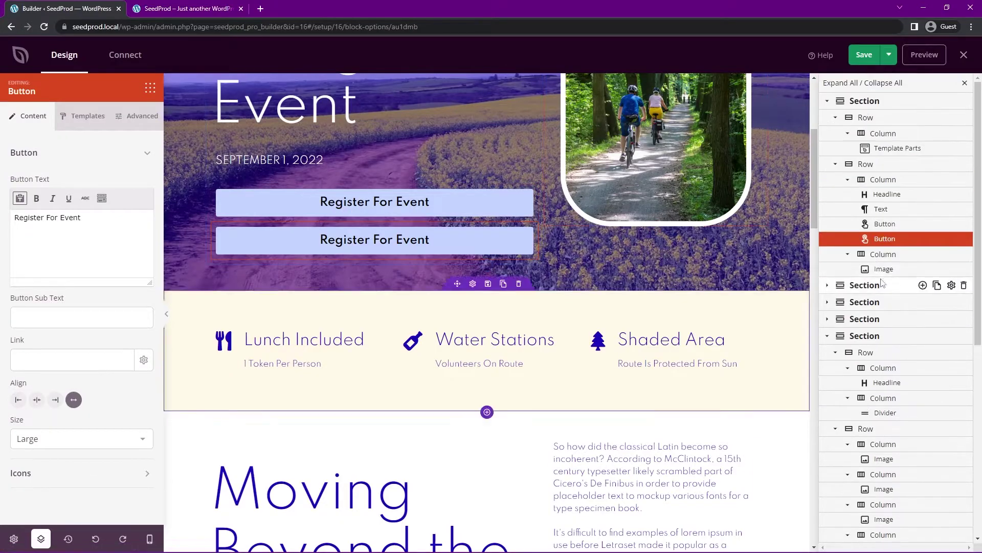
pyautogui.moveTo(874, 245); pyautogui.dragTo(885, 384)
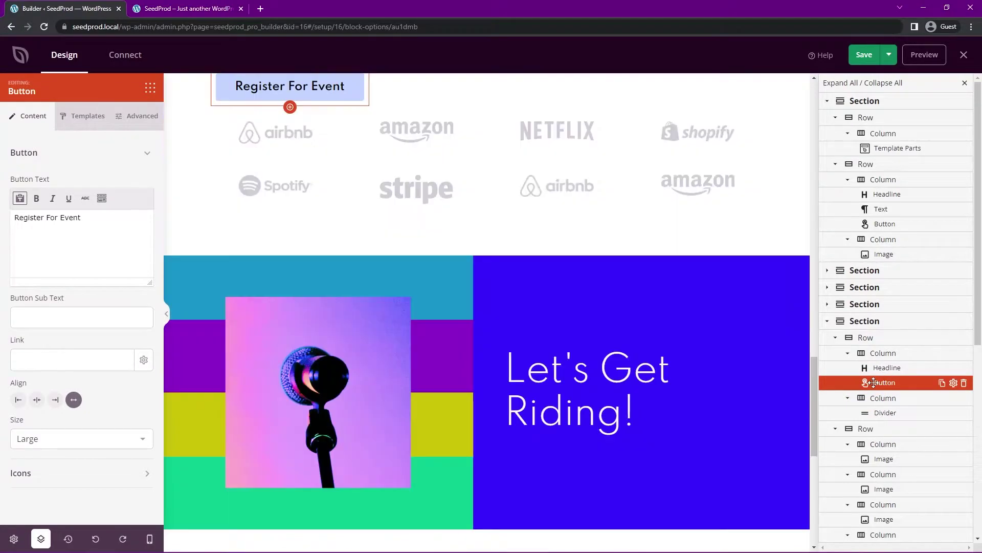
pyautogui.scroll(2, 278, 220)
pyautogui.moveTo(271, 202); pyautogui.dragTo(592, 450)
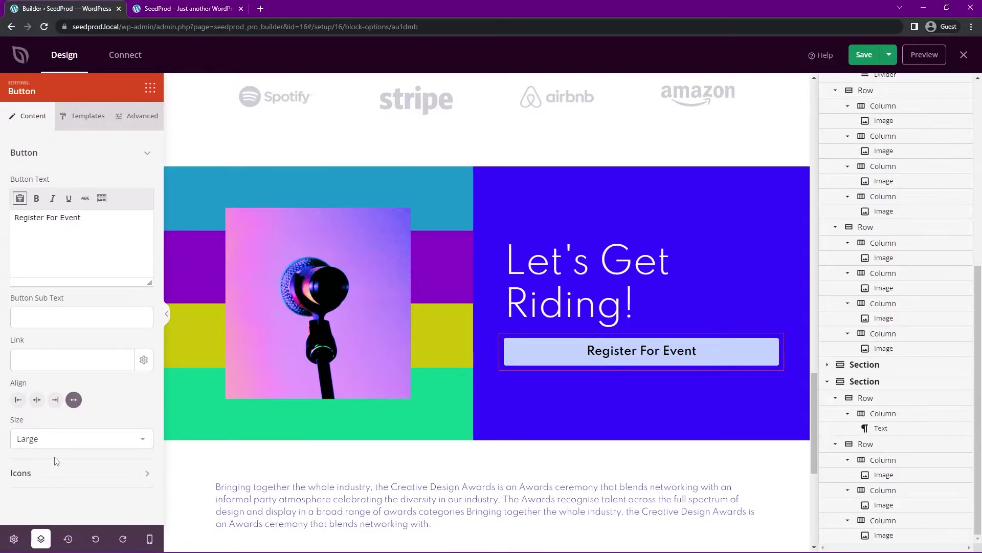
pyautogui.click(45, 357)
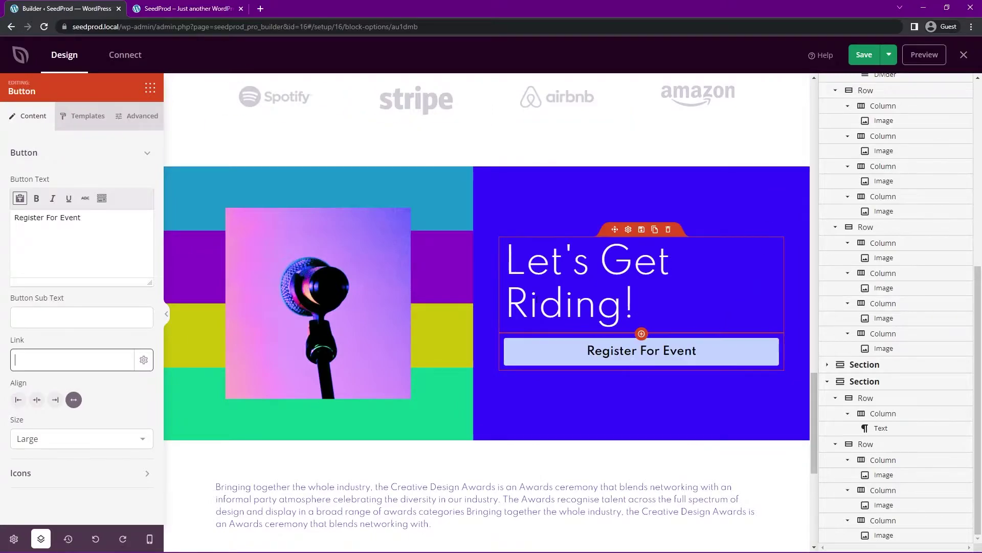
pyautogui.click(41, 540)
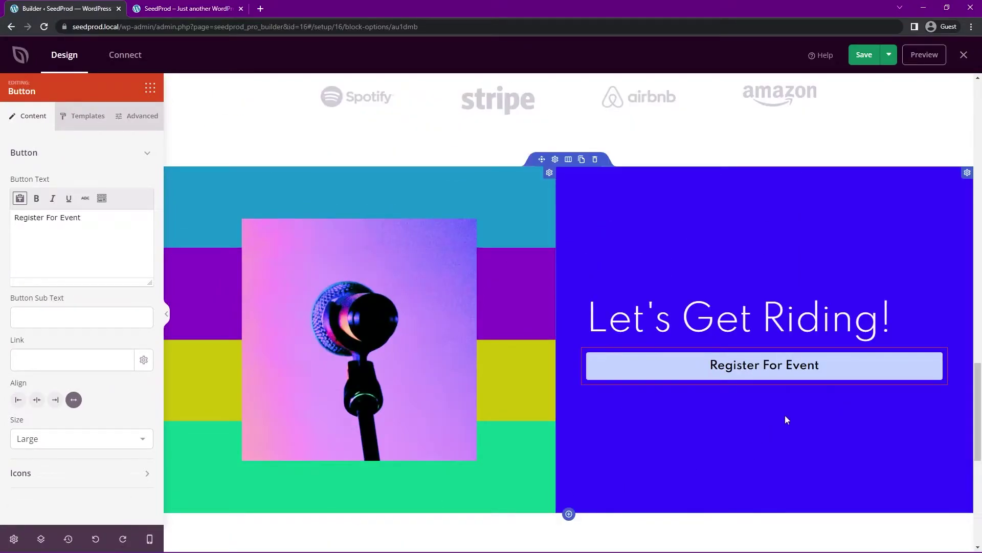
# - Remove the microphone image beside "Let's Get Riding!" and search the stock image library for "biking"
pyautogui.scroll(-1, 322, 331)
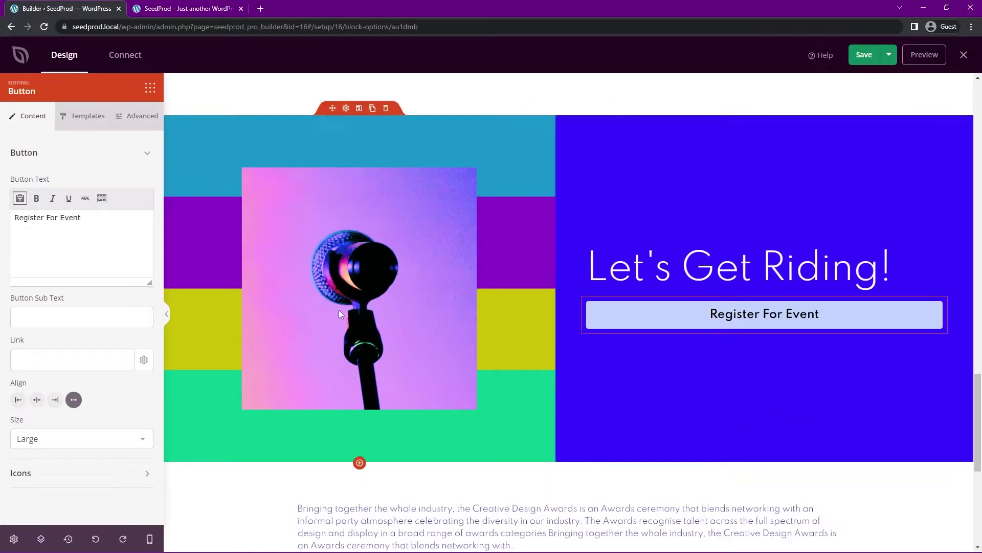
pyautogui.click(365, 284)
pyautogui.click(93, 251)
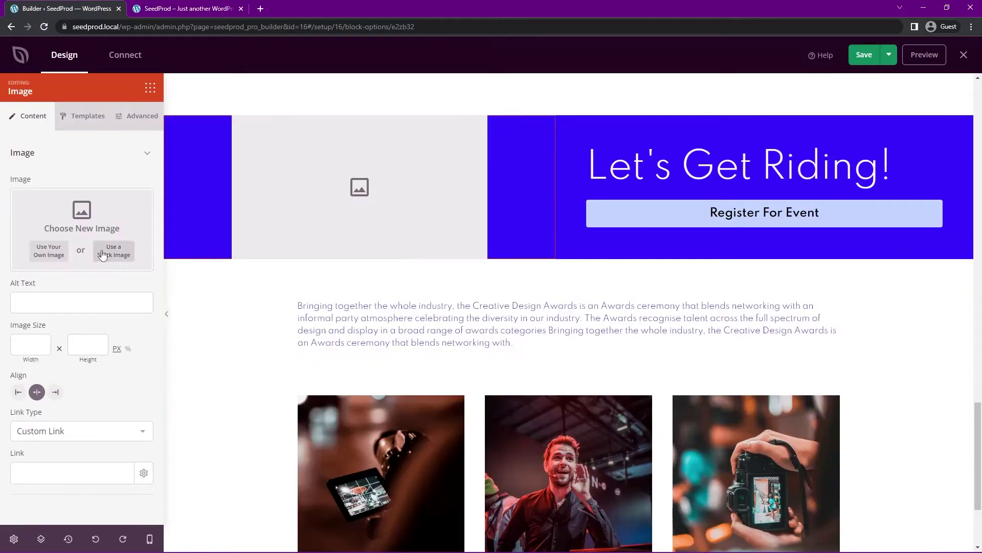
pyautogui.click(114, 250)
pyautogui.click(400, 297)
pyautogui.write('biking')
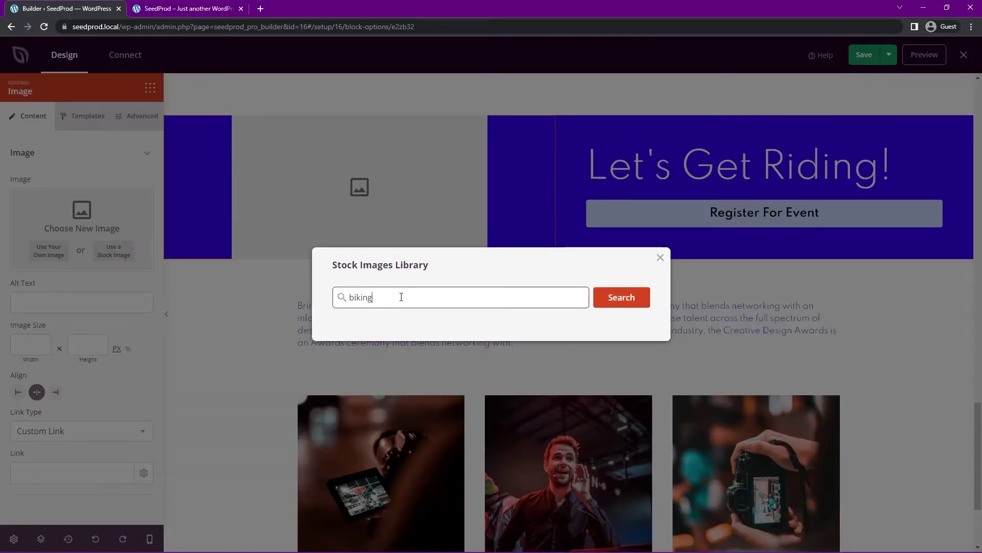
pyautogui.press('Return')
# - Insert the photo of a cyclist standing with a bike on the beach from the second page of stock results
pyautogui.scroll(-8, 554, 266)
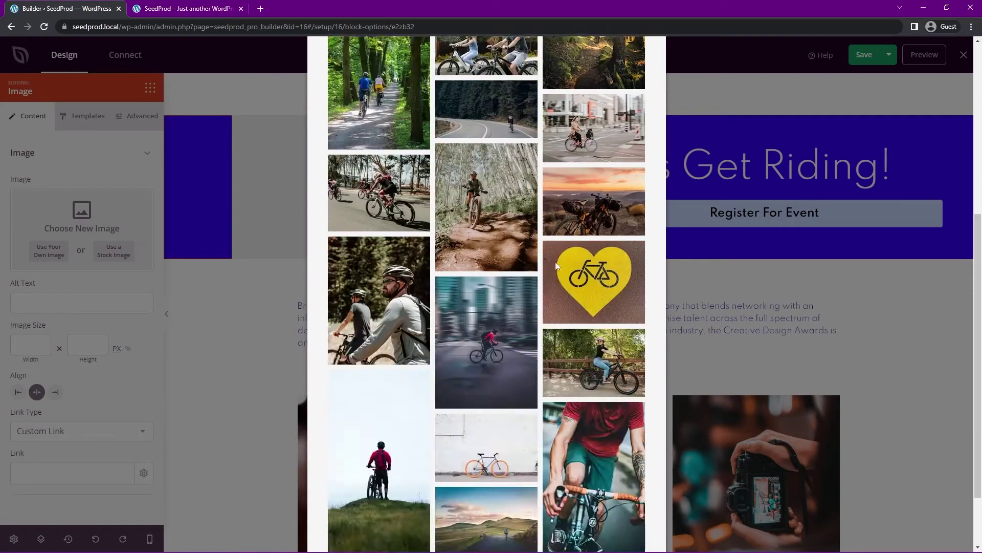
pyautogui.click(509, 483)
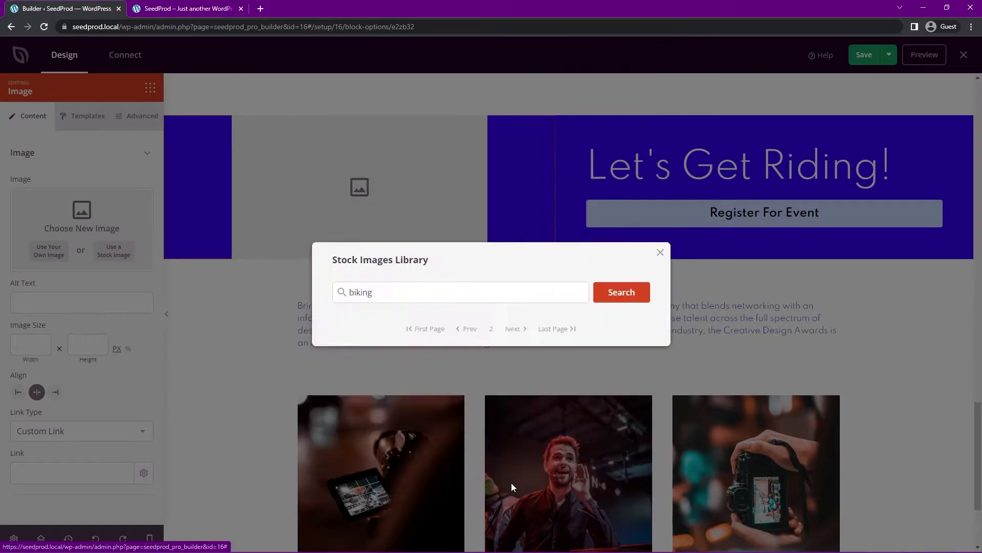
pyautogui.scroll(-8, 555, 319)
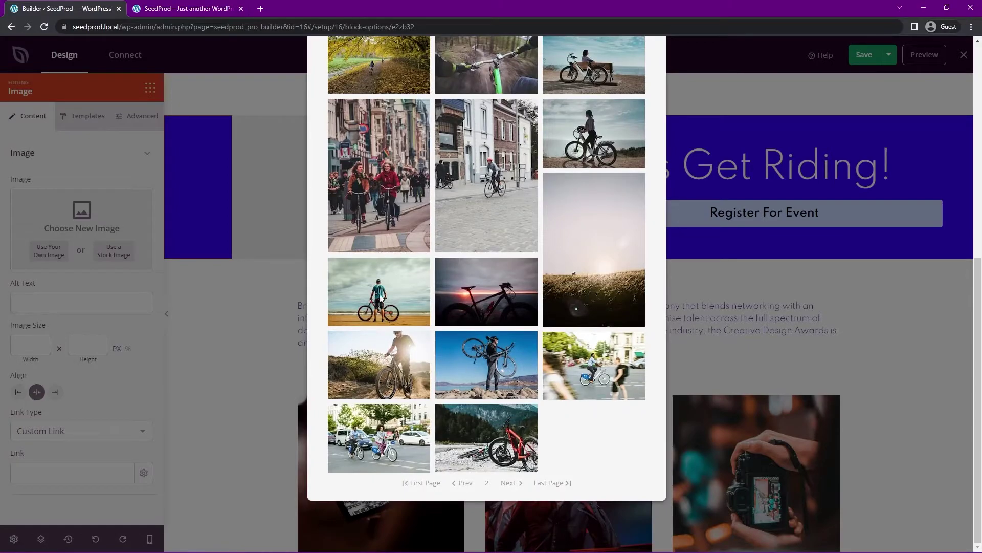
pyautogui.click(380, 296)
# - Set the first photo in the three-image row to link as Media - Lightbox and check the other photos' settings
pyautogui.scroll(-5, 579, 388)
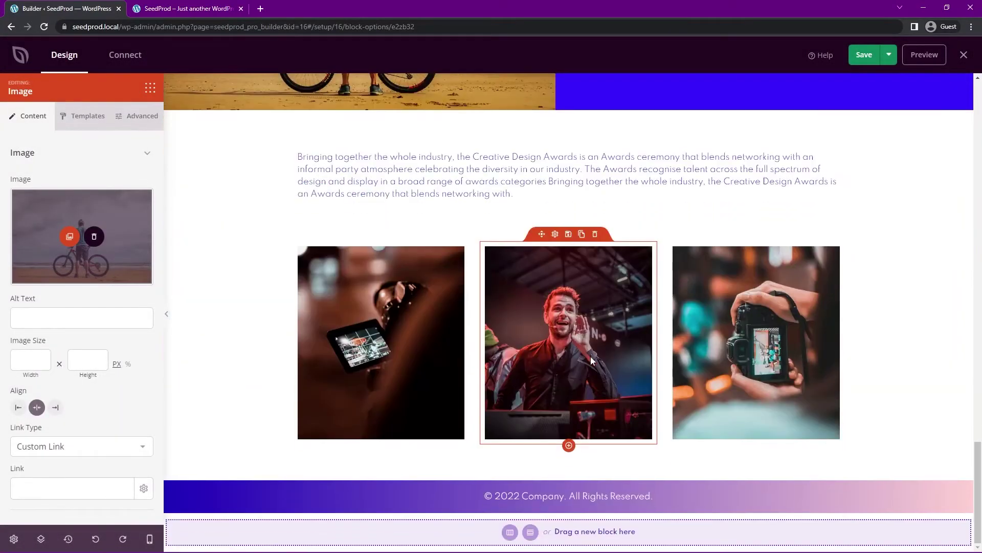
pyautogui.click(377, 343)
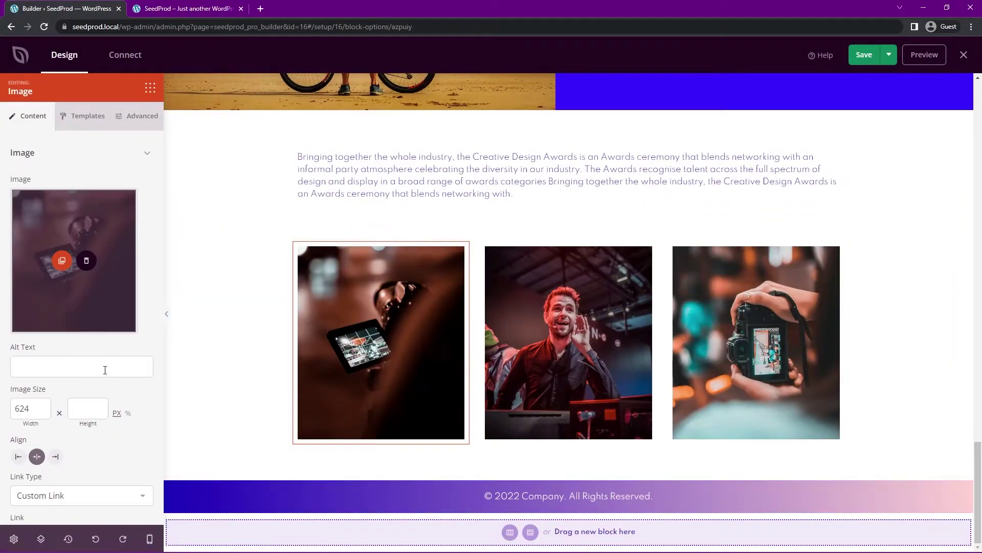
pyautogui.scroll(-1, 108, 368)
pyautogui.click(57, 452)
pyautogui.click(52, 478)
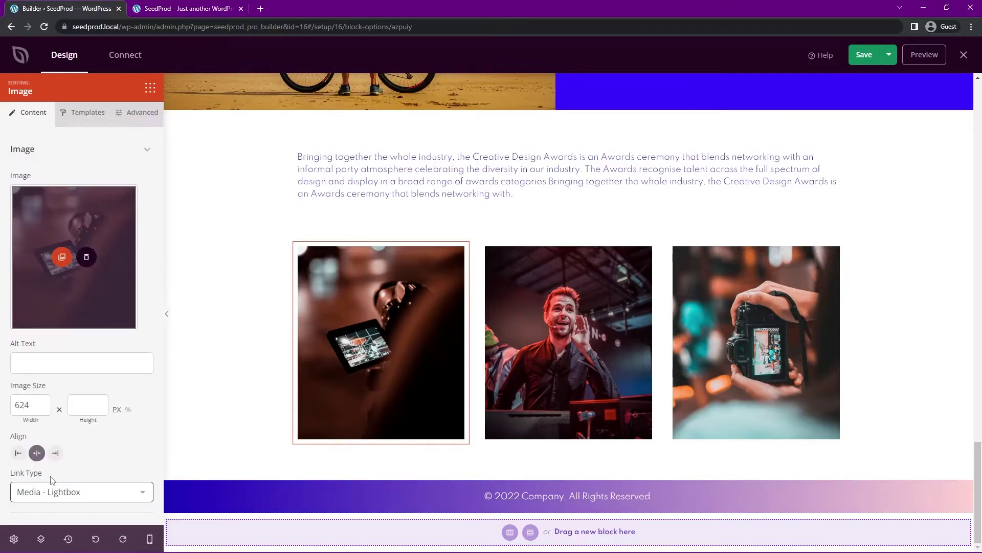
pyautogui.click(582, 287)
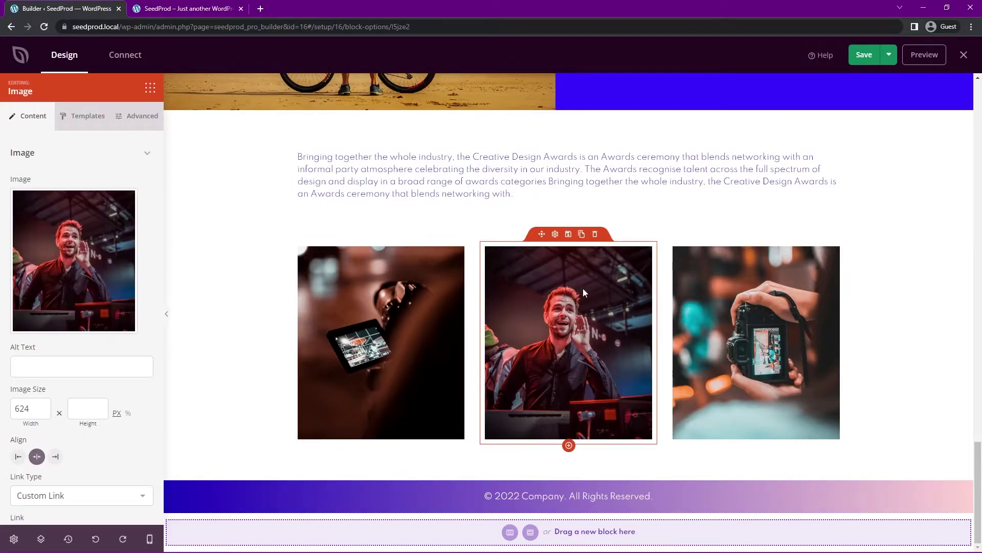
pyautogui.click(726, 309)
pyautogui.click(407, 313)
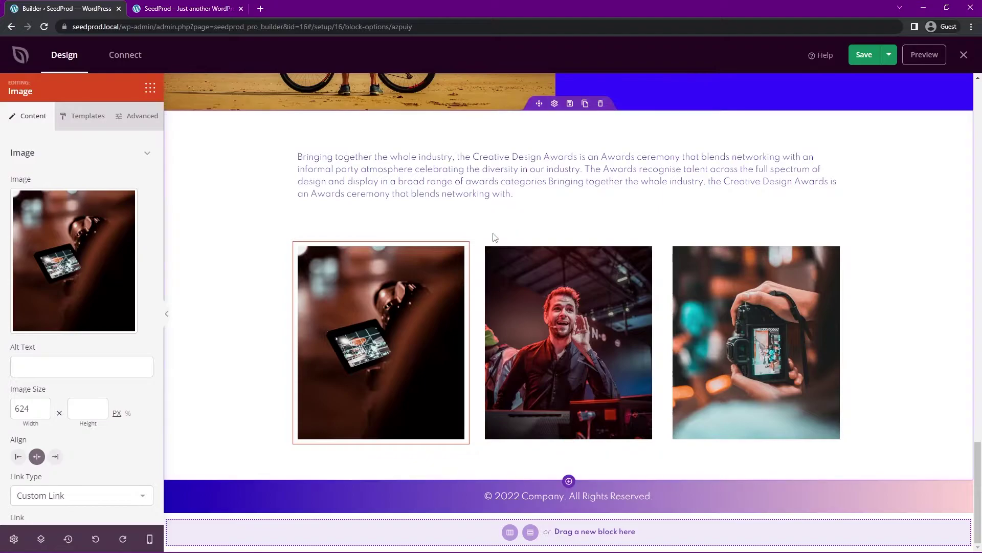
# - Delete the three-image row near the page end and the text paragraph above it
pyautogui.click(594, 230)
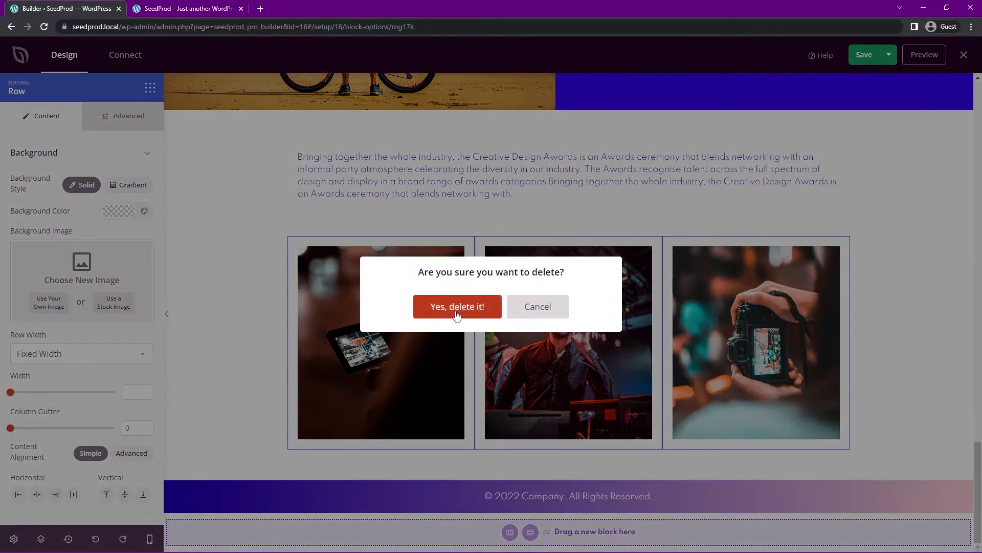
pyautogui.click(458, 306)
pyautogui.click(595, 378)
pyautogui.click(458, 305)
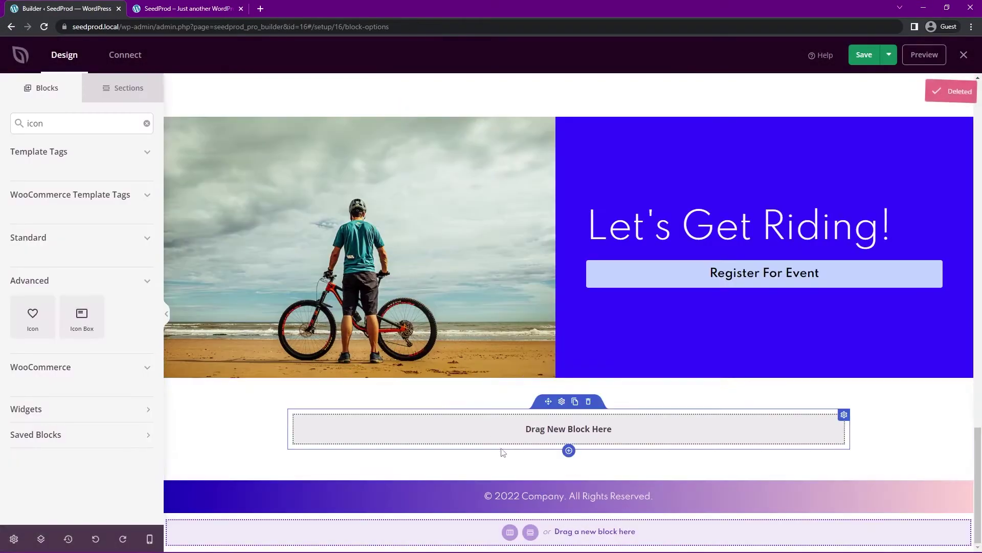
# - Duplicate the Sponsors heading row and move the copy below the "Let's Get Riding!" section, above the empty block area
pyautogui.scroll(5, 485, 410)
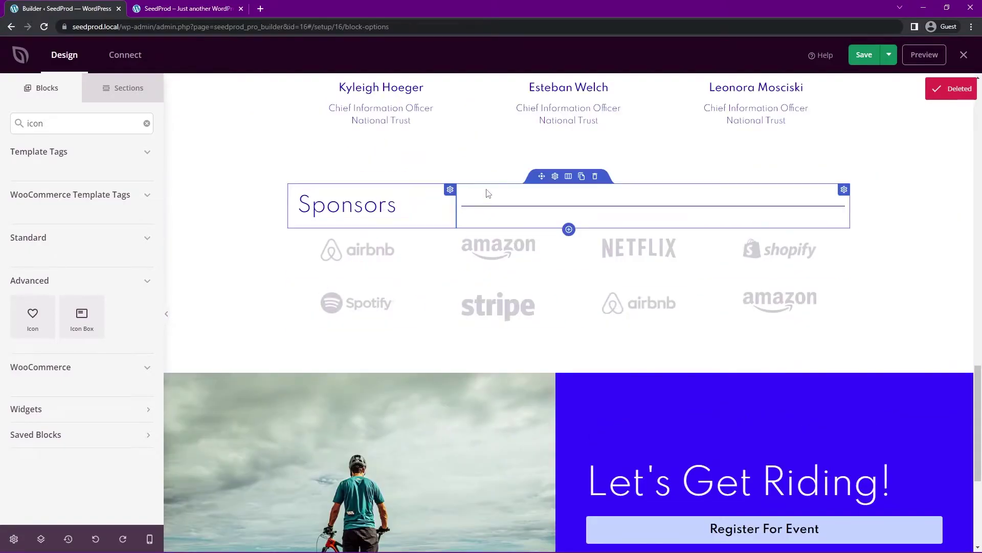
pyautogui.click(575, 175)
pyautogui.scroll(2, 389, 175)
pyautogui.scroll(2, 390, 175)
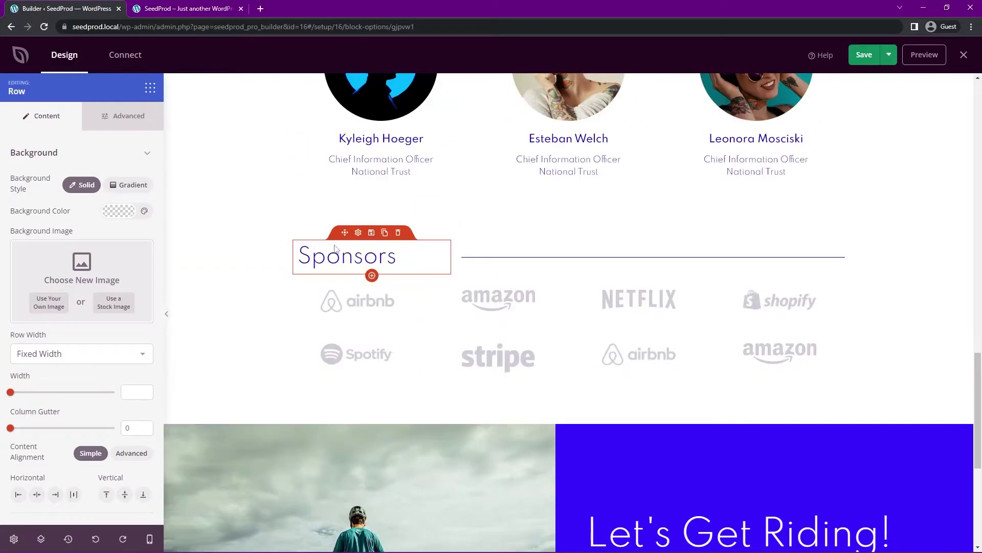
pyautogui.click(581, 228)
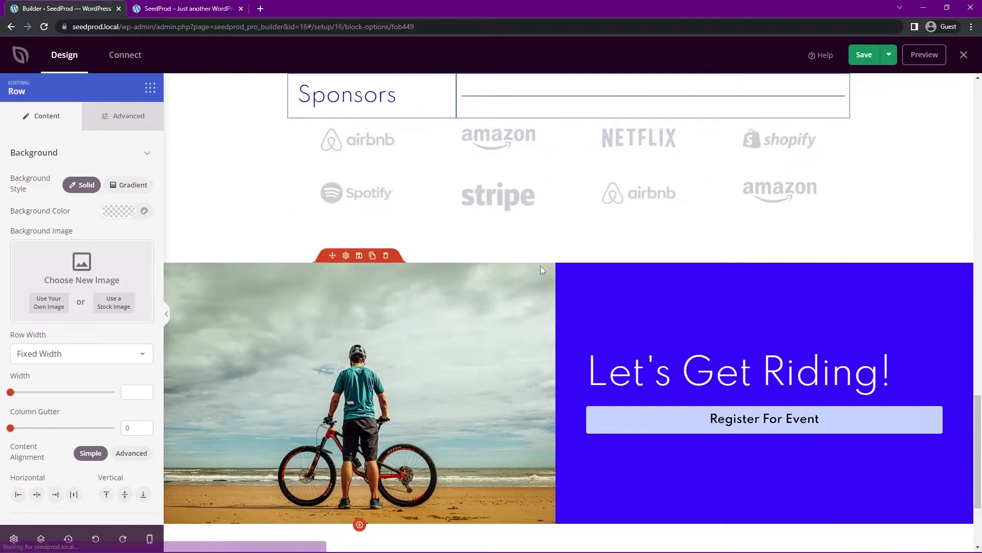
pyautogui.moveTo(542, 170); pyautogui.dragTo(553, 333)
pyautogui.moveTo(542, 171); pyautogui.dragTo(553, 463)
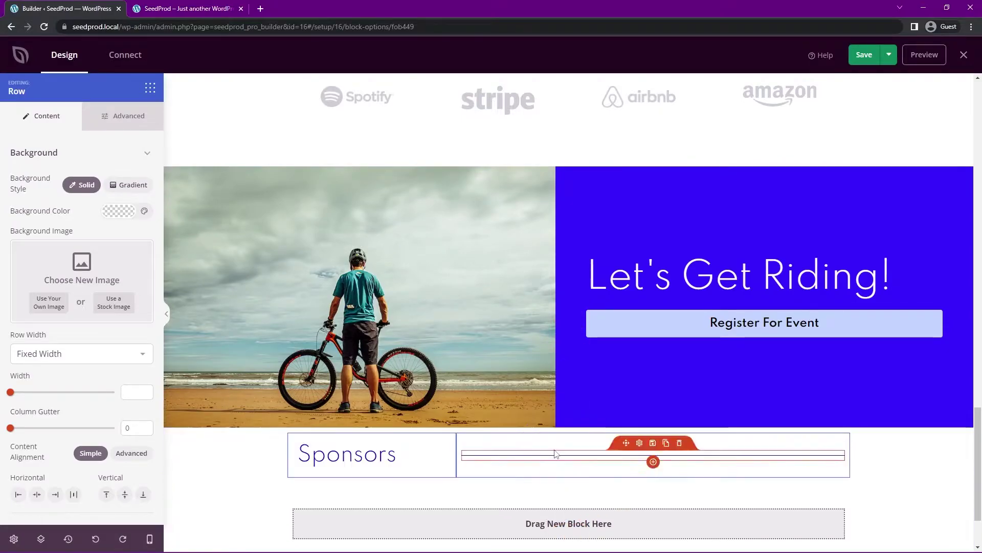
# - Change the copied Sponsors headline to "Gallery"
pyautogui.click(357, 342)
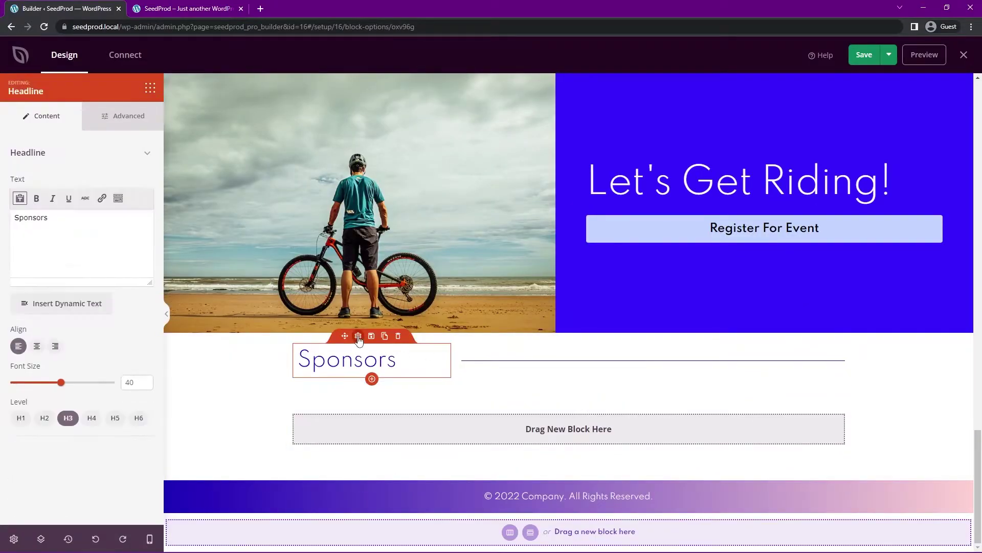
pyautogui.moveTo(97, 246); pyautogui.dragTo(3, 213)
pyautogui.write('Gallery')
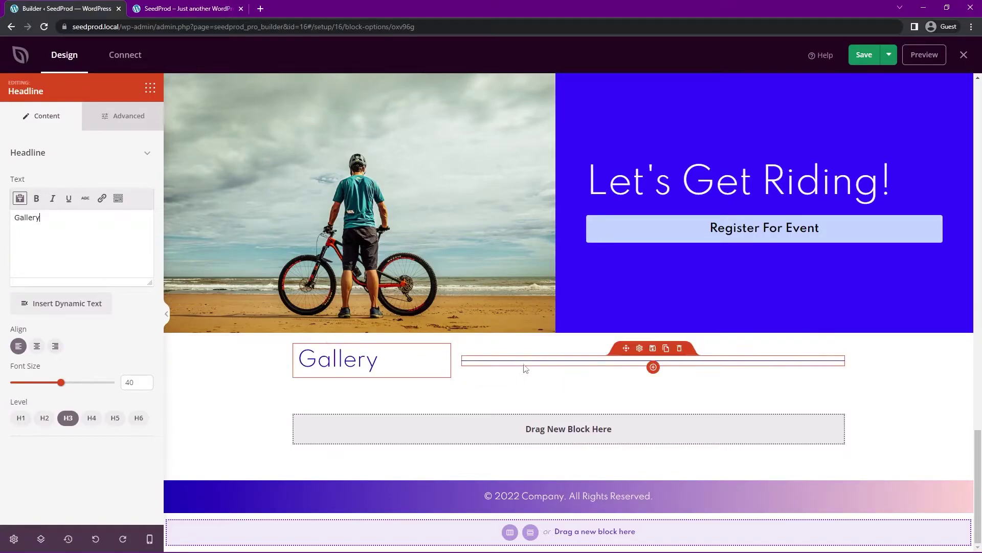
# - Examine the margin and padding settings of the Gallery heading row
pyautogui.click(555, 329)
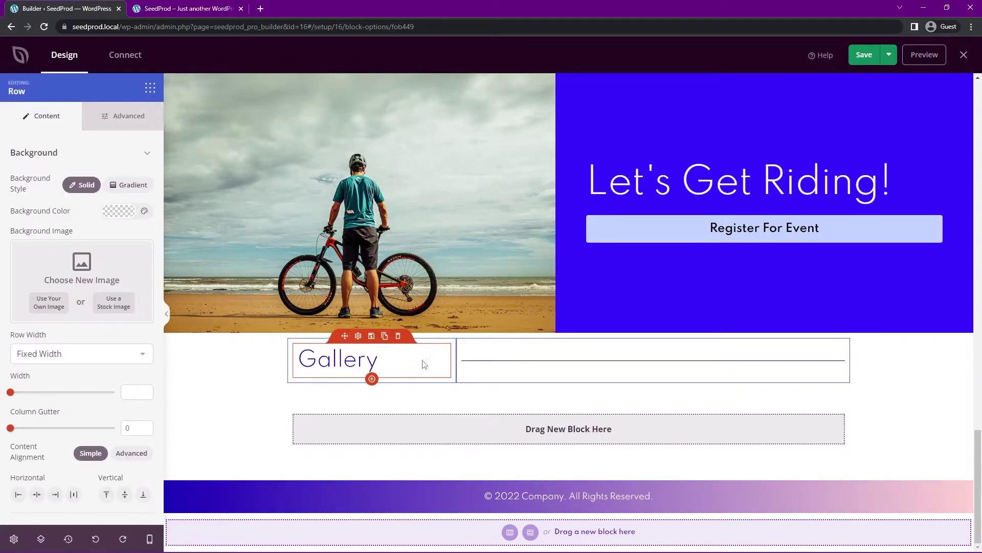
pyautogui.click(117, 116)
pyautogui.click(28, 232)
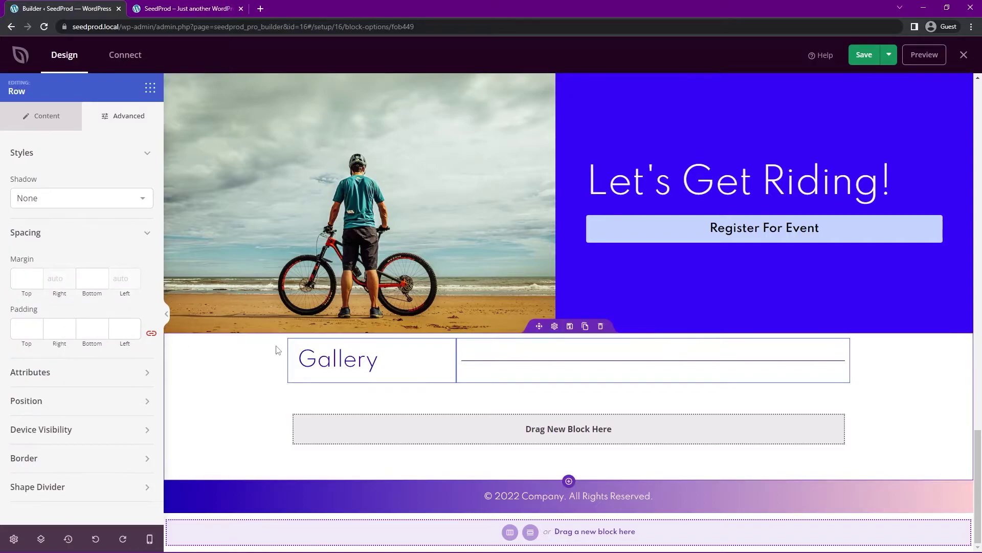
pyautogui.click(259, 370)
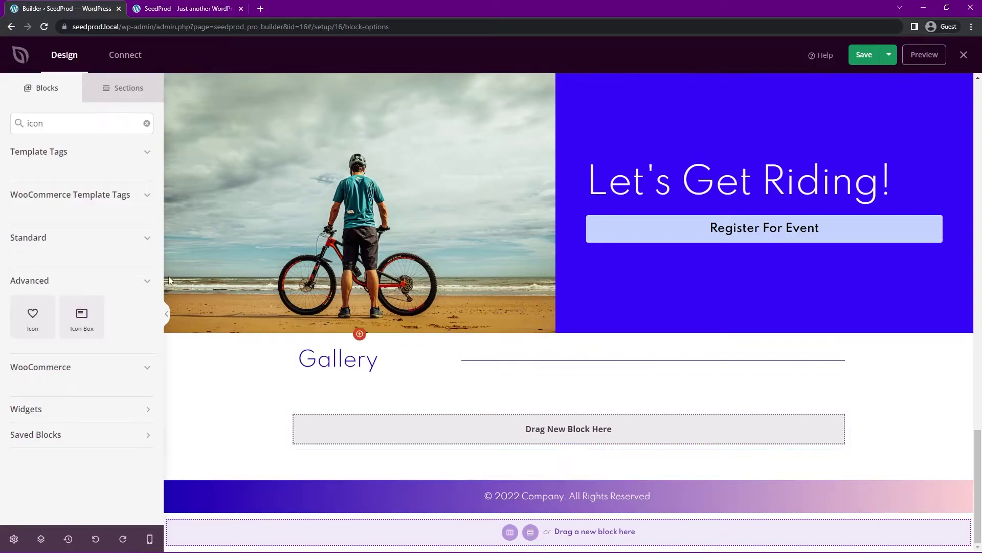
# - Search the blocks for "gallery" and place a Gallery block in the empty area under the Gallery heading
pyautogui.moveTo(57, 124); pyautogui.dragTo(2, 123)
pyautogui.press('BackSpace')
pyautogui.write('gallery')
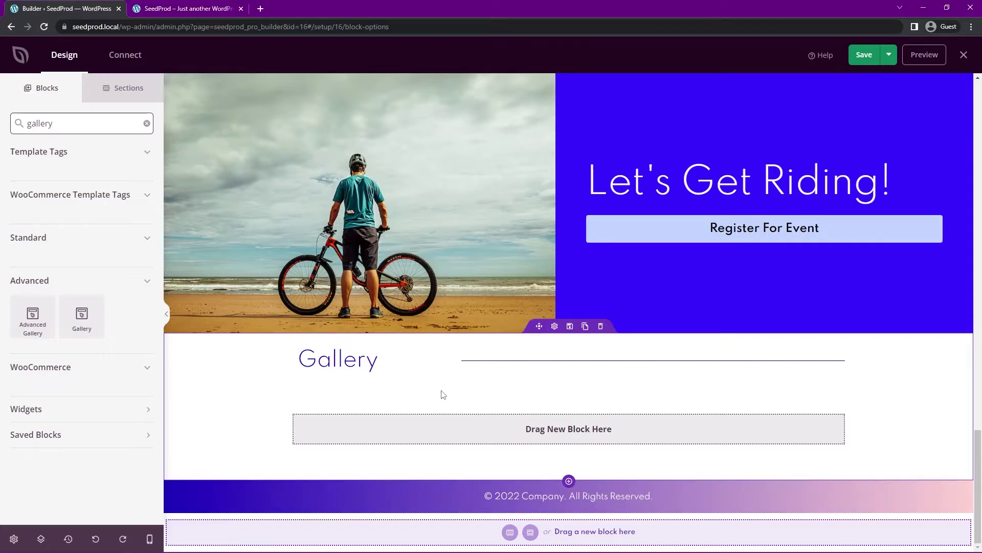
pyautogui.moveTo(80, 325); pyautogui.dragTo(493, 427)
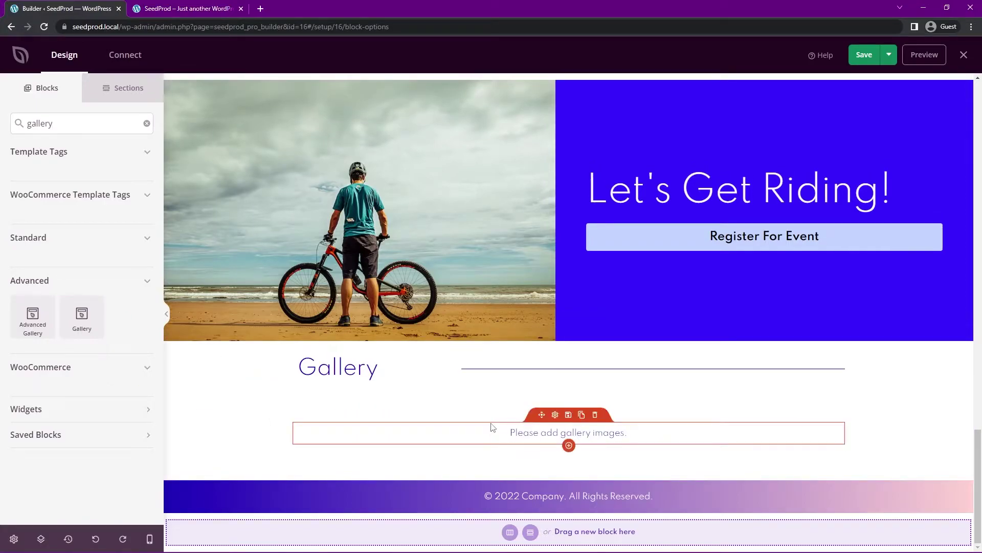
# - Open the media library for the Gallery block and select the beach cyclist, flower-field road and forest cycling photos
pyautogui.click(556, 416)
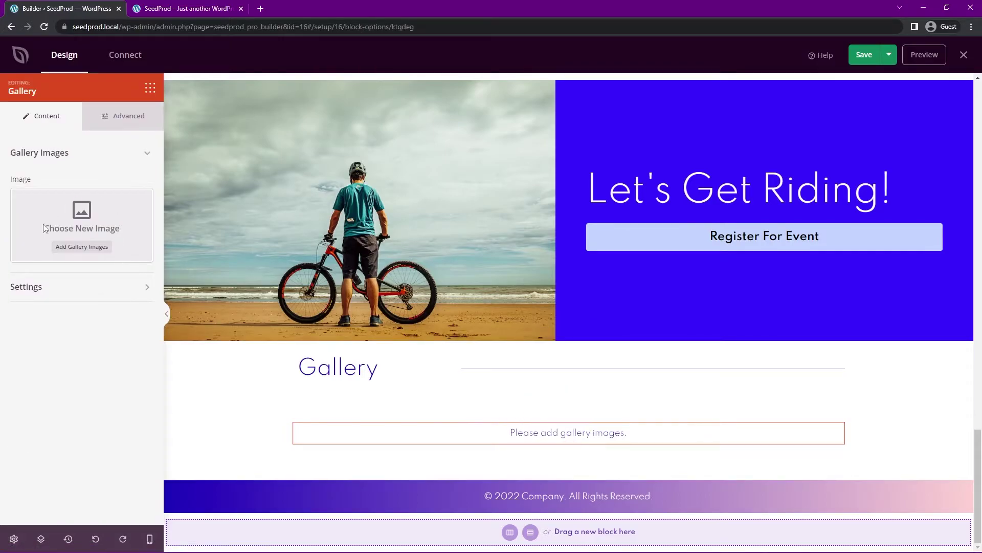
pyautogui.click(88, 248)
pyautogui.click(195, 87)
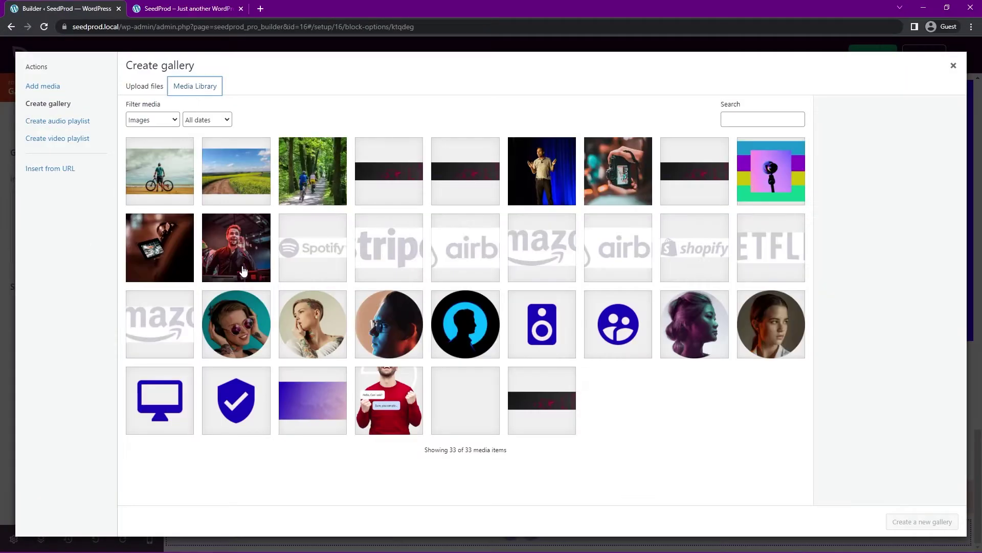
pyautogui.click(166, 182)
pyautogui.click(226, 182)
pyautogui.click(310, 180)
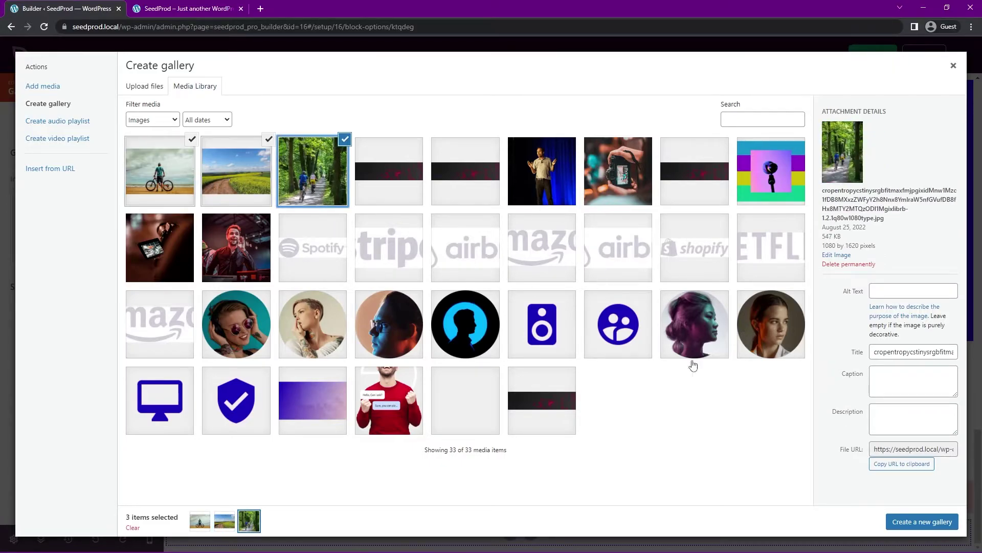
# - Add the red-lit performer, two camera photos and the stage speaker to the selection, and insert the gallery
pyautogui.click(230, 267)
pyautogui.click(160, 247)
pyautogui.click(605, 169)
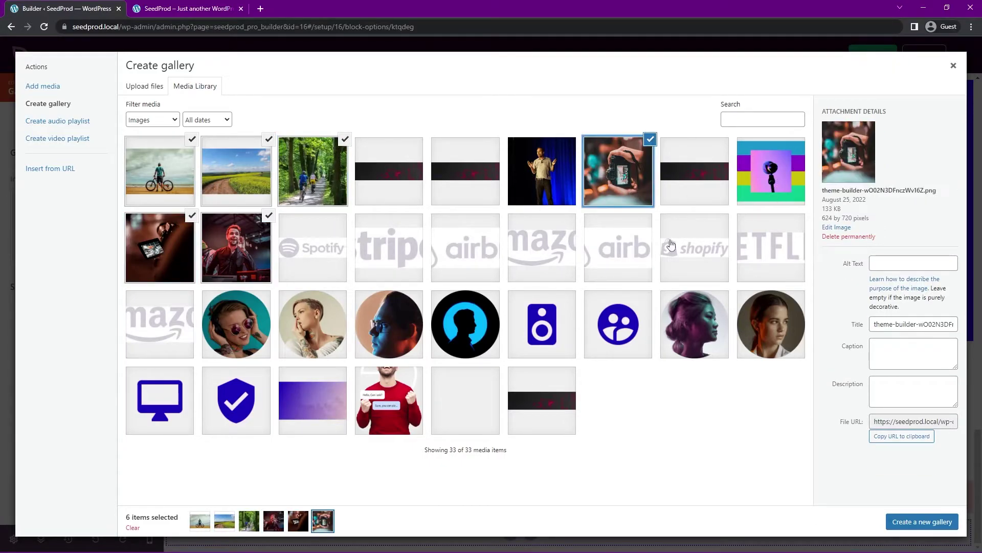
pyautogui.click(542, 170)
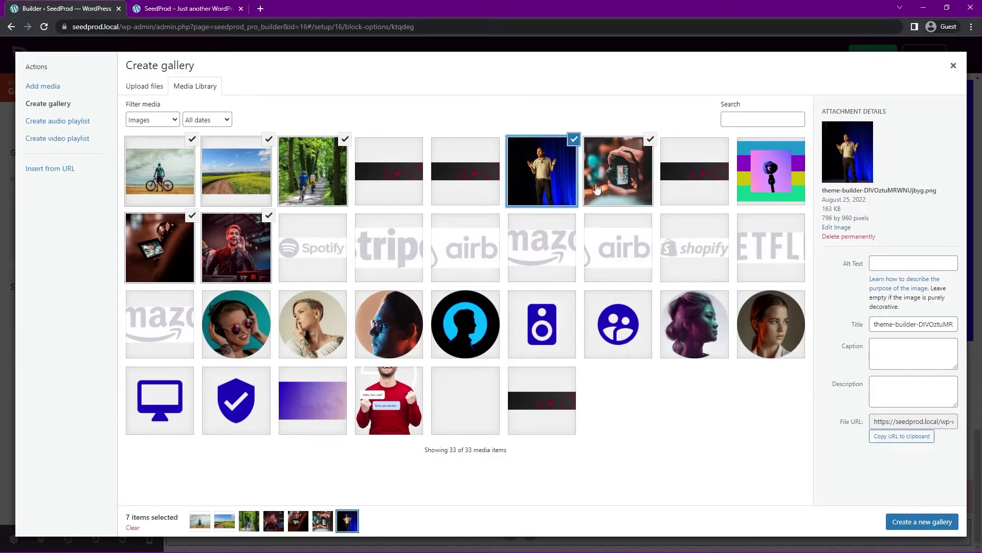
pyautogui.click(903, 522)
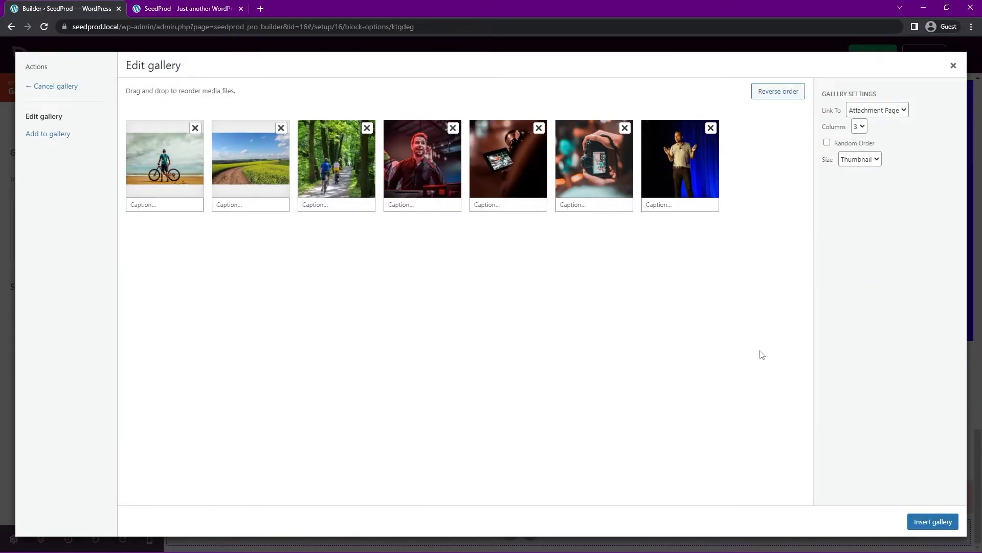
pyautogui.click(932, 521)
# - Set the gallery to 7 columns and its image size to Thumbnail
pyautogui.scroll(-5, 517, 348)
pyautogui.scroll(-1, 477, 308)
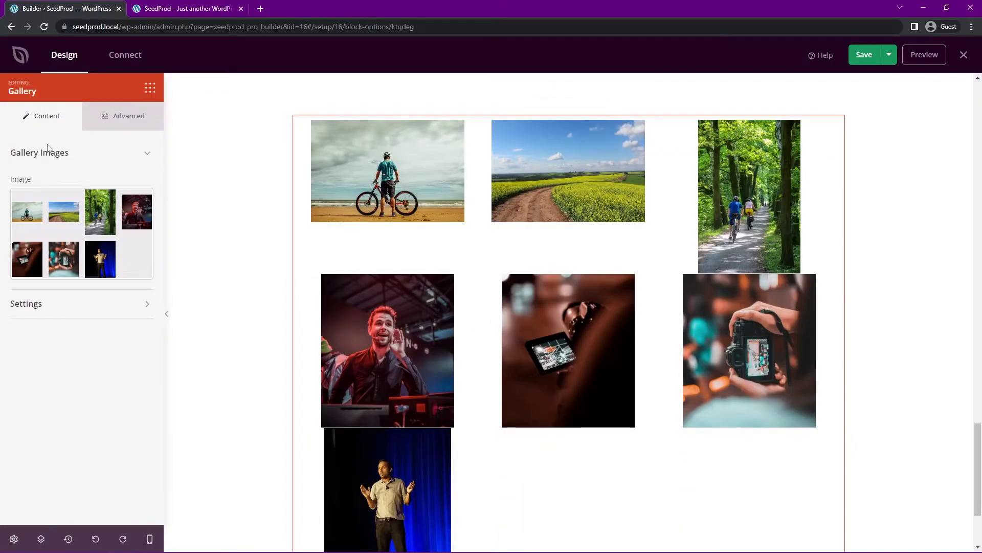
pyautogui.click(129, 308)
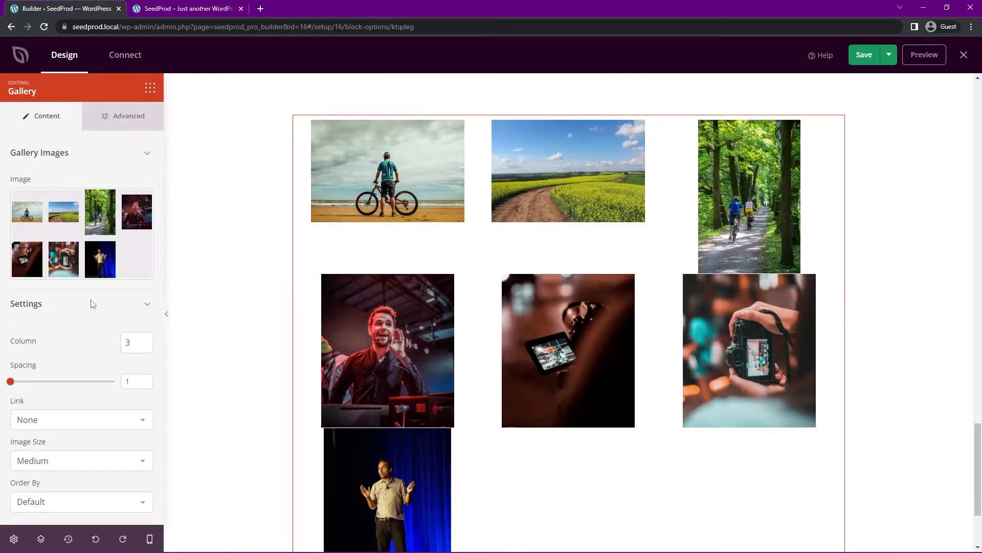
pyautogui.click(145, 330)
pyautogui.click(145, 330)
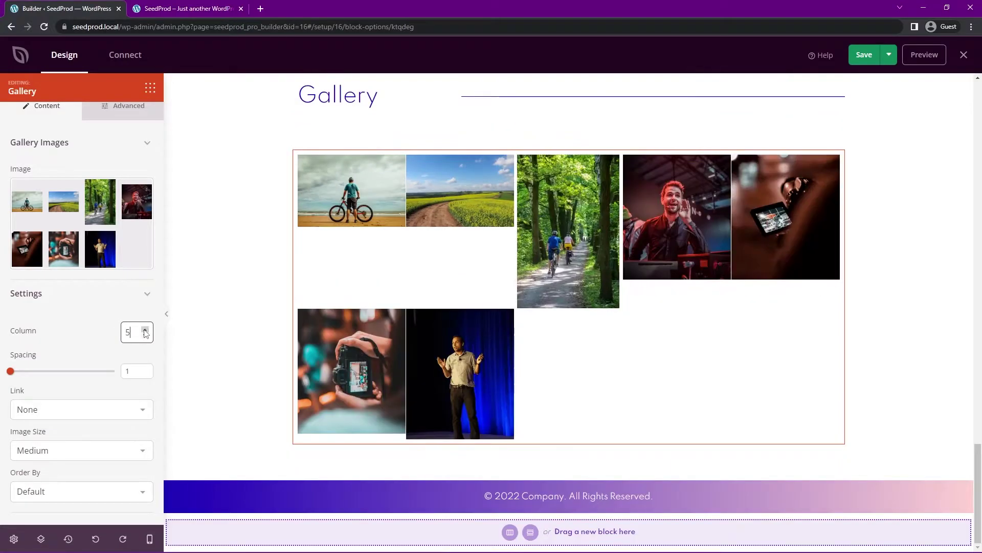
pyautogui.click(146, 330)
pyautogui.click(145, 330)
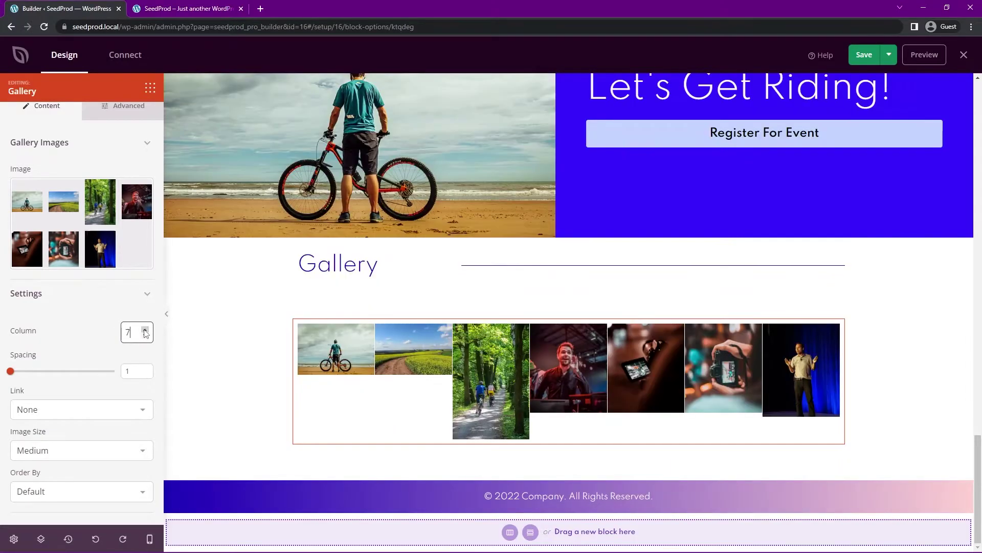
pyautogui.click(65, 453)
pyautogui.click(57, 466)
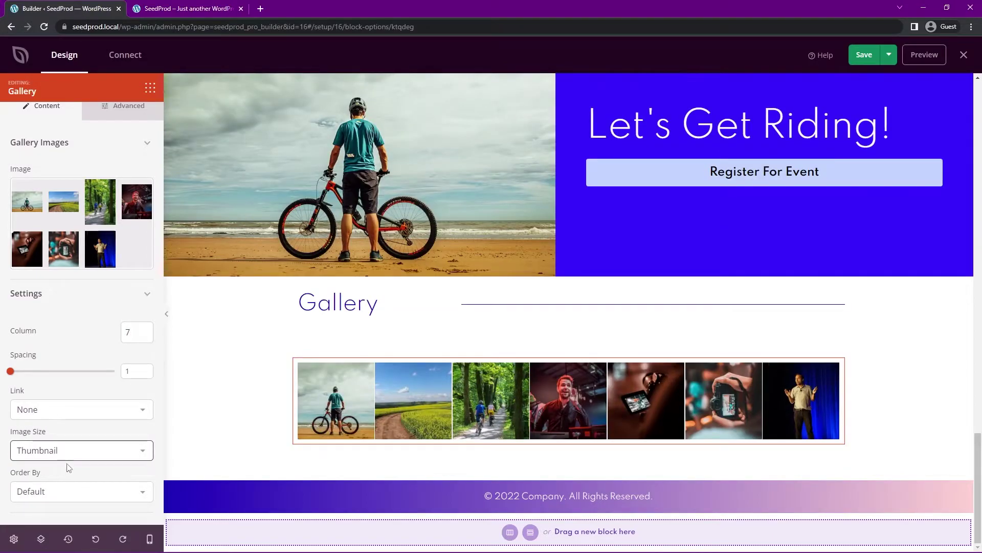
# - Configure the gallery with a spacing of 10, images linked to Media File, and the lightbox set to Yes
pyautogui.moveTo(10, 371); pyautogui.dragTo(44, 374)
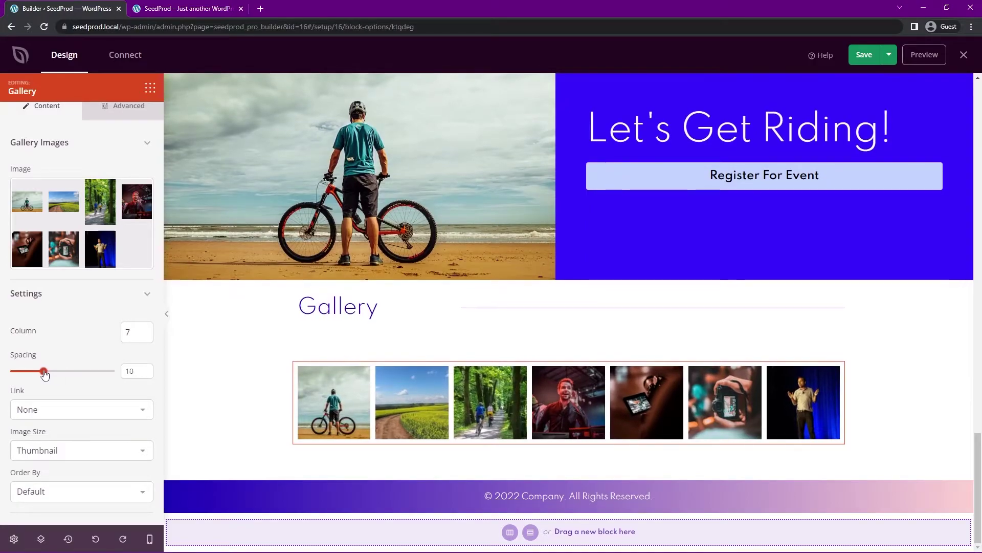
pyautogui.click(95, 412)
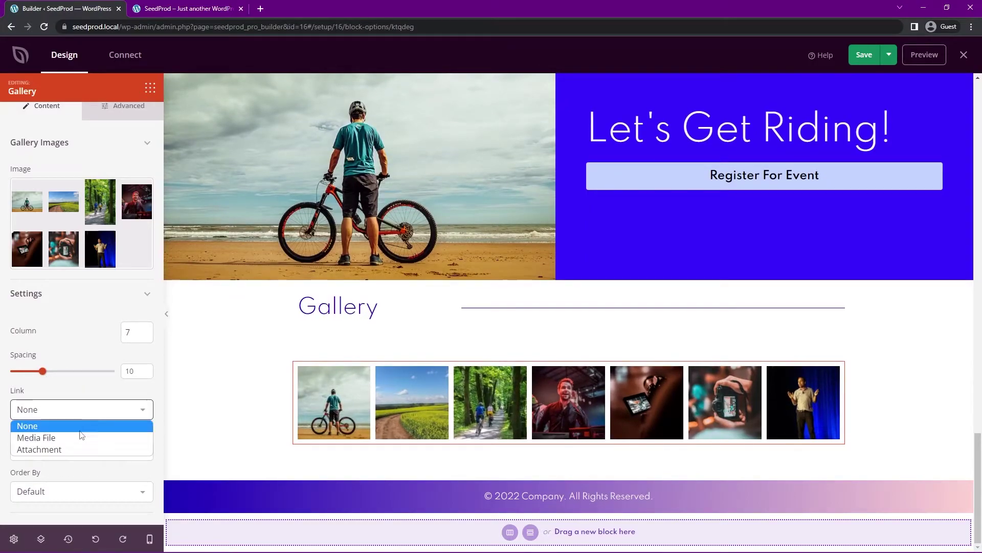
pyautogui.click(35, 437)
pyautogui.scroll(-1, 67, 424)
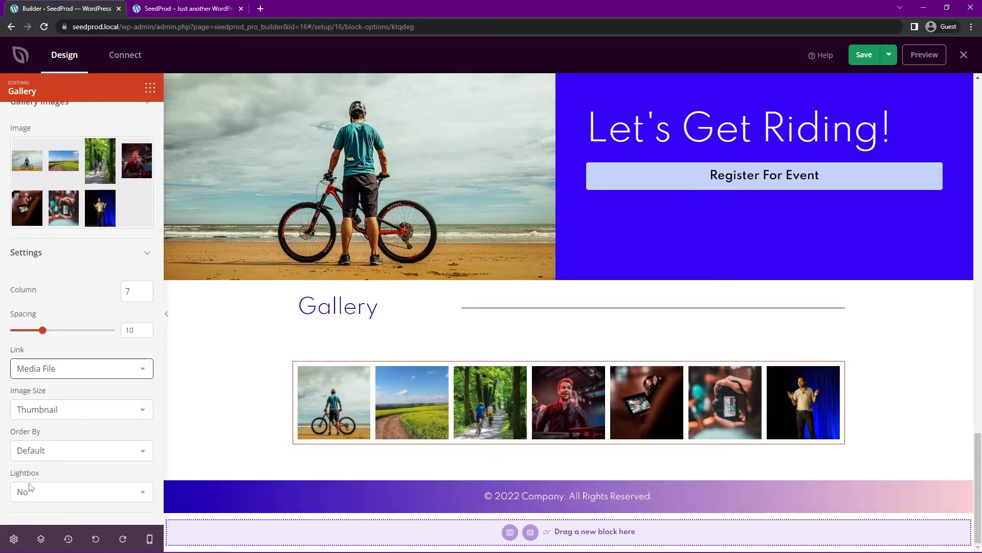
pyautogui.click(104, 495)
pyautogui.click(51, 520)
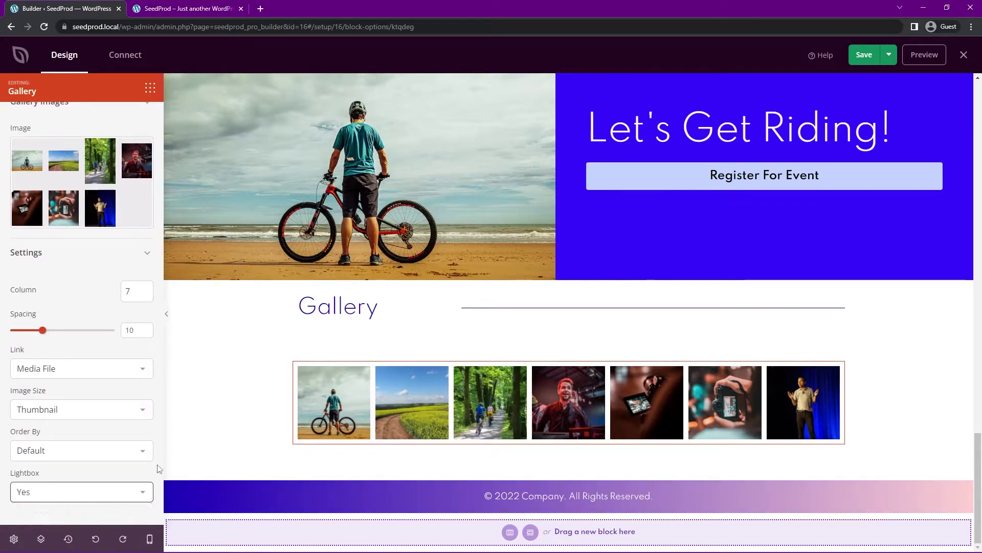
# - Test the gallery's lightbox by opening the beach cyclist photo, paging through the following images, and opening a camera photo
pyautogui.click(343, 408)
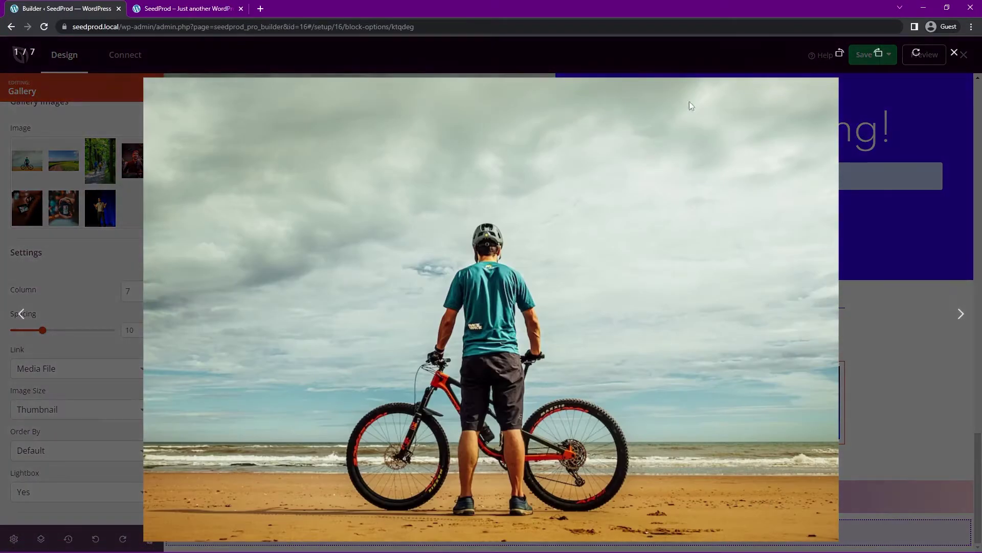
pyautogui.click(960, 315)
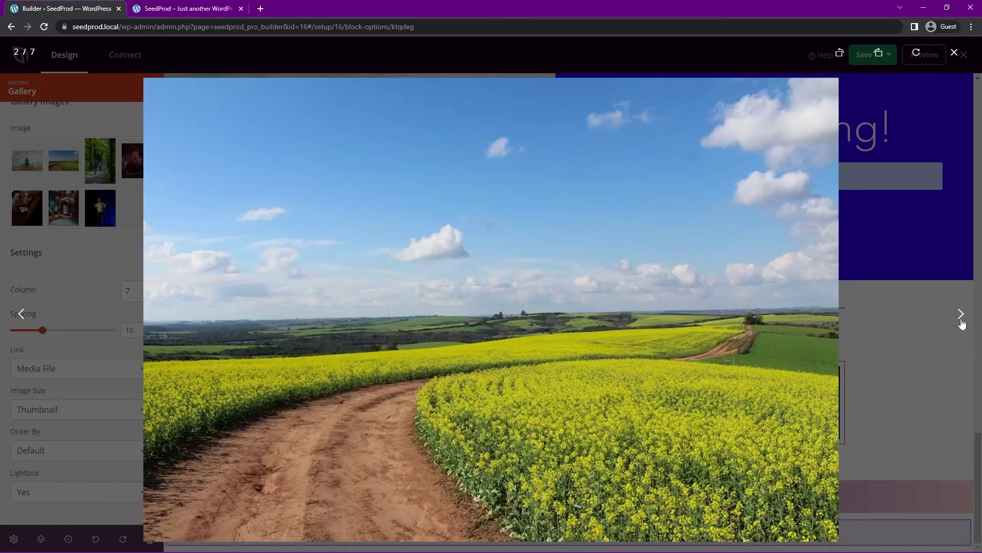
pyautogui.click(960, 315)
pyautogui.click(960, 315)
pyautogui.click(960, 315)
pyautogui.click(907, 246)
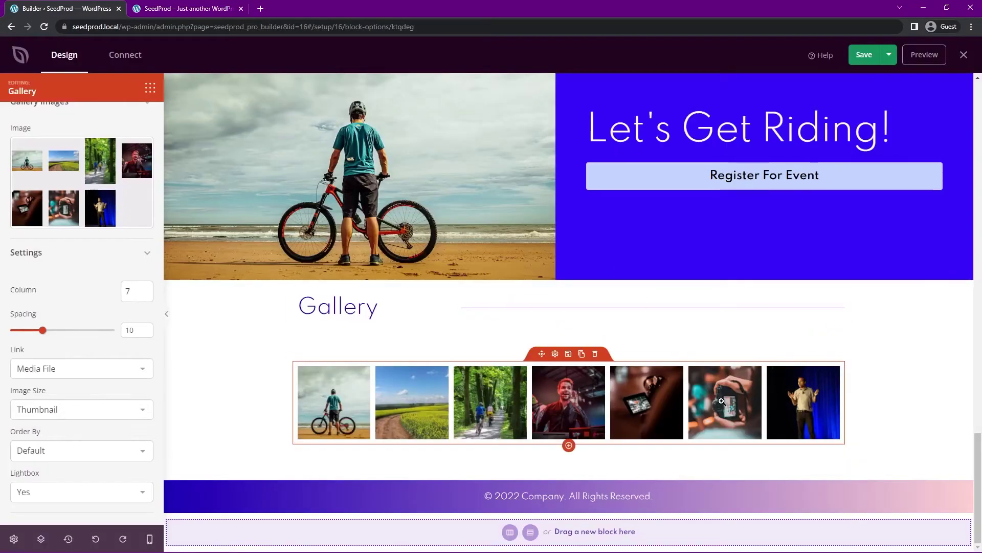
pyautogui.click(725, 402)
pyautogui.click(909, 231)
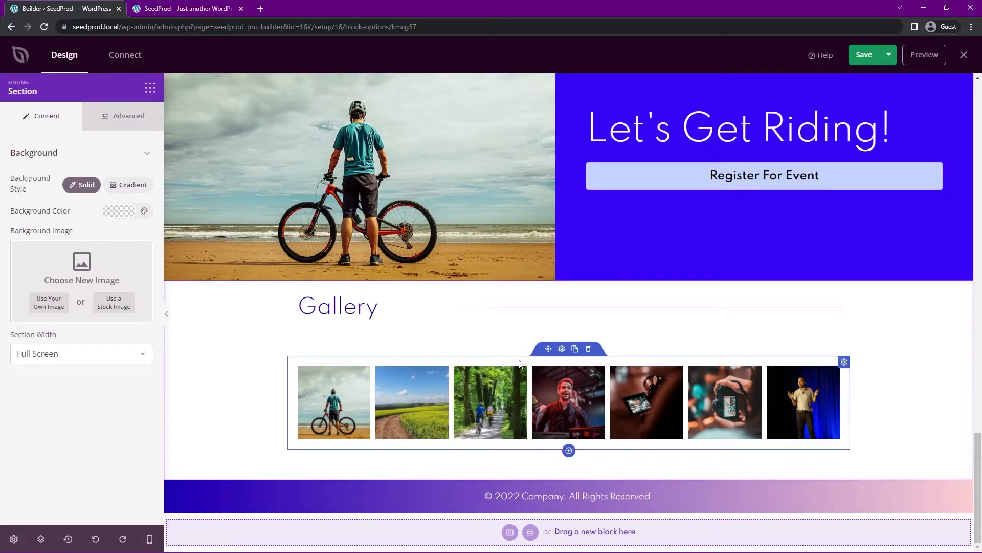
# - Set the top and bottom margins of the row containing the gallery images to 0
pyautogui.click(562, 348)
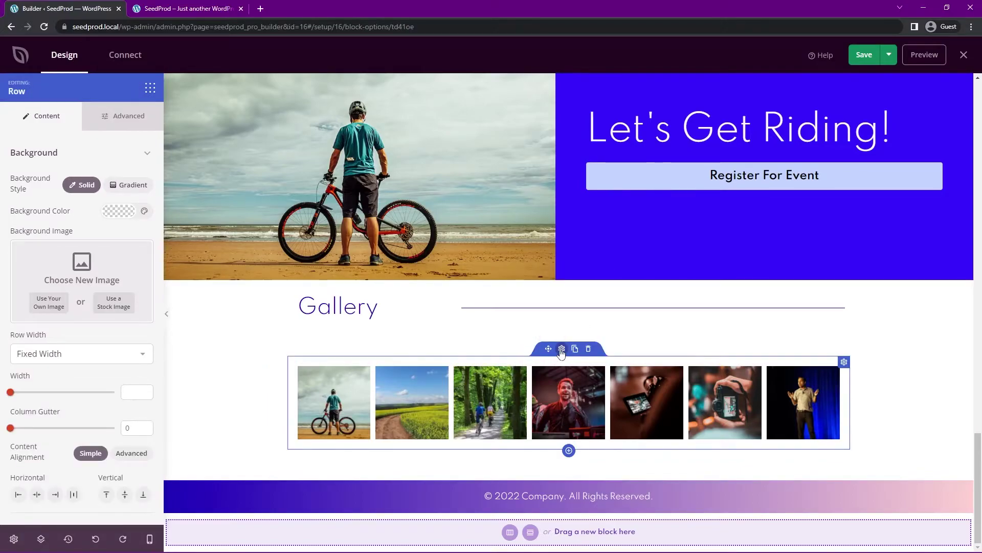
pyautogui.click(129, 123)
pyautogui.click(31, 235)
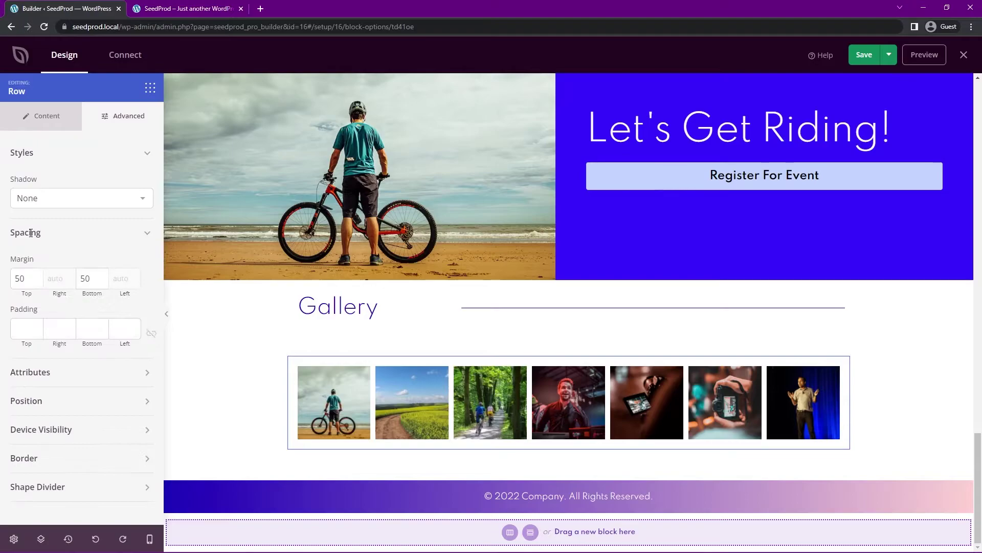
pyautogui.press('BackSpace')
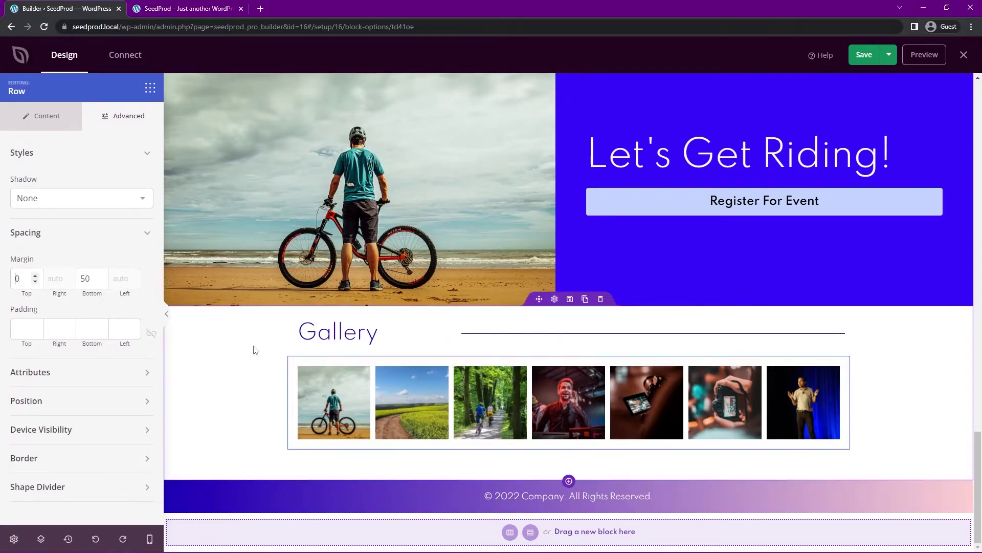
pyautogui.doubleClick(85, 278)
pyautogui.write('0')
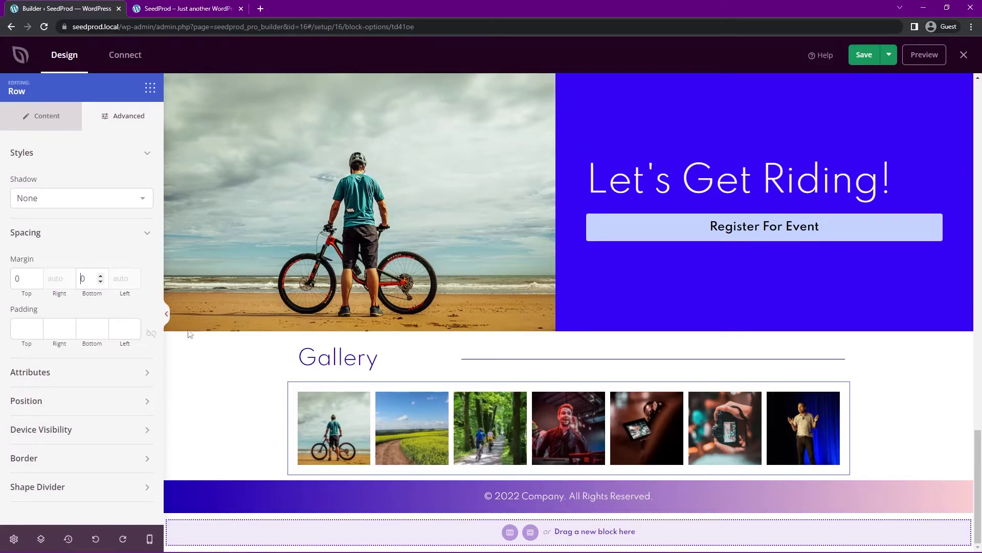
# - Set the Gallery section's top and bottom padding to 50
pyautogui.click(205, 380)
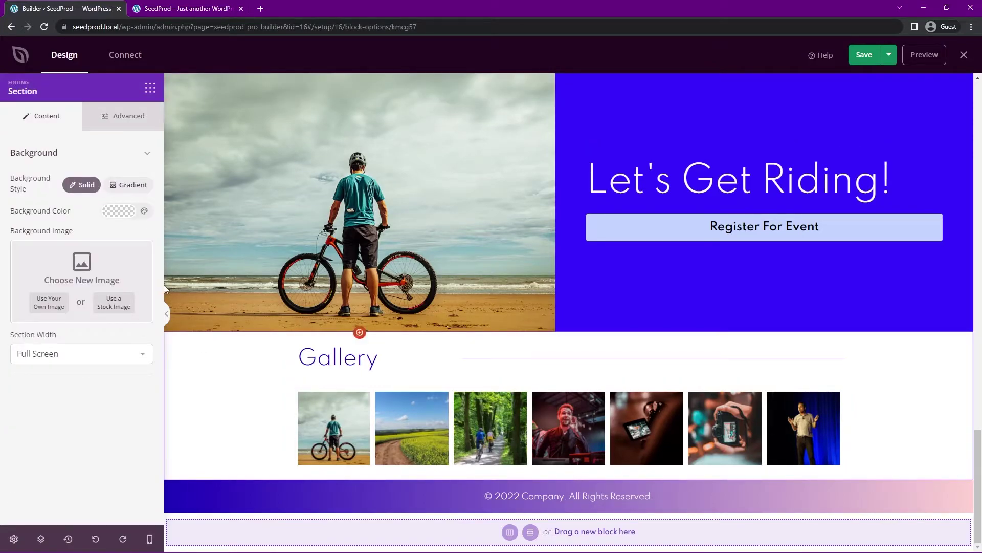
pyautogui.click(133, 117)
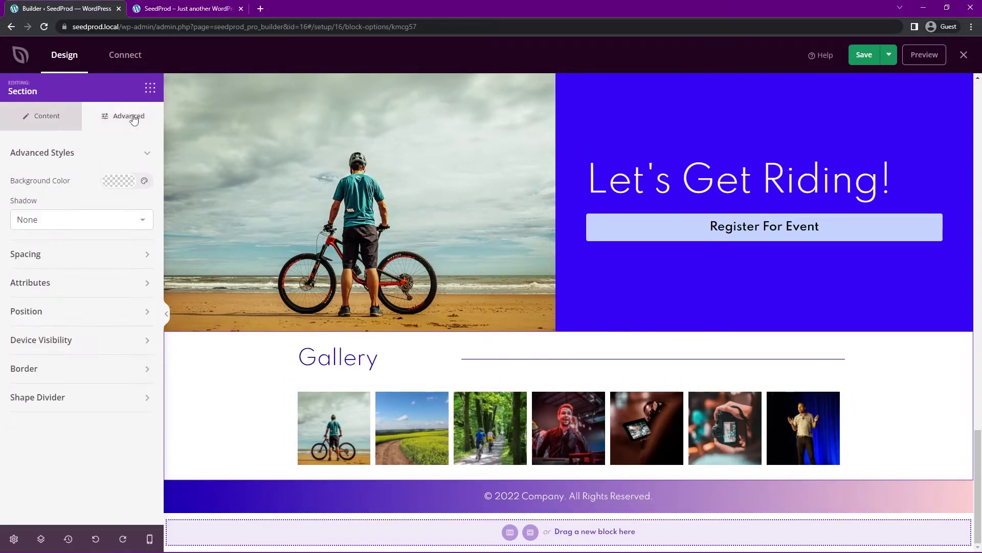
pyautogui.click(42, 259)
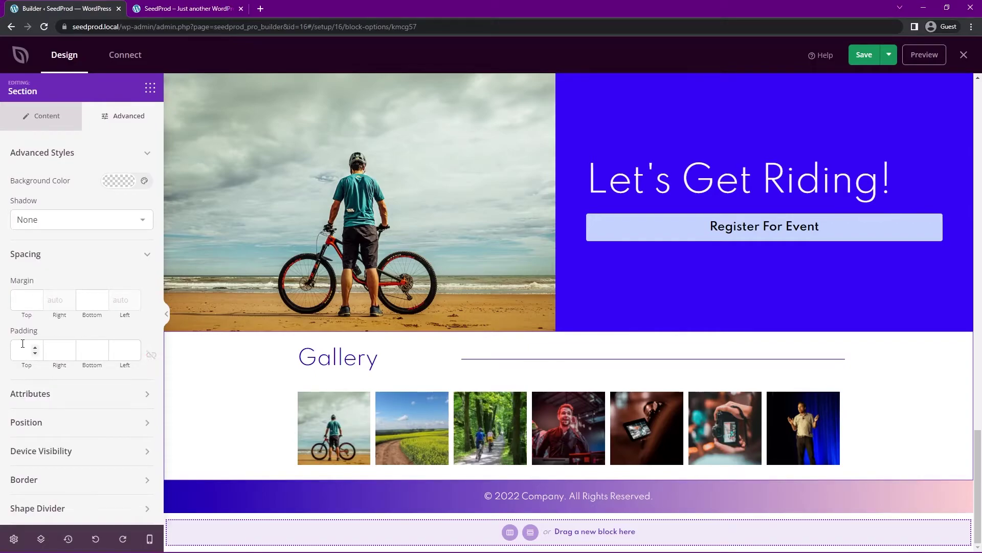
pyautogui.write('50')
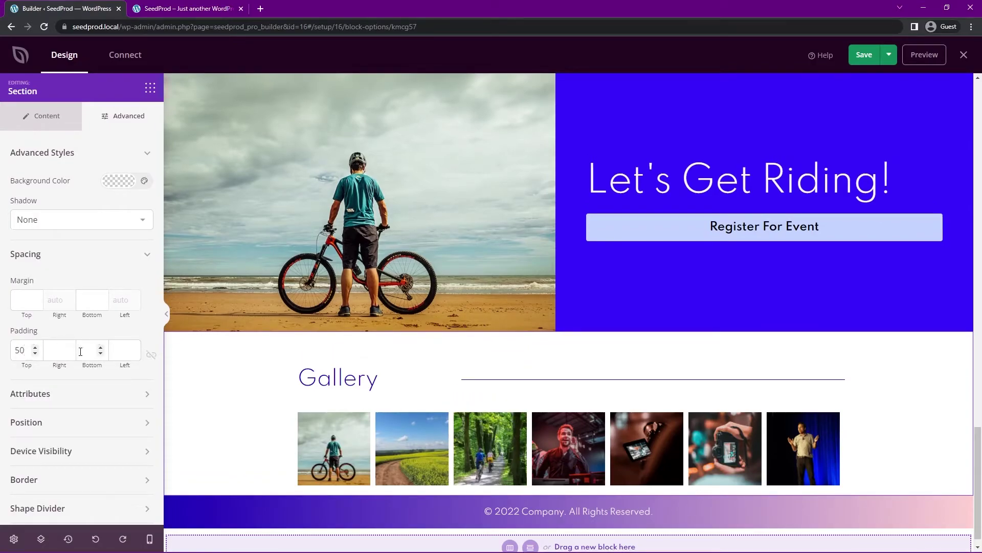
pyautogui.write('50')
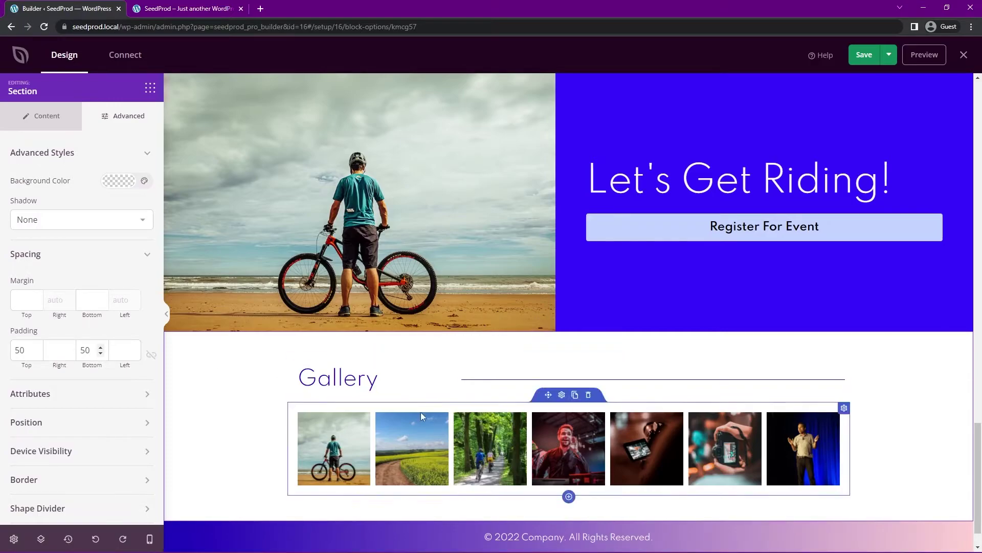
# - Apply an X Large shadow to the images in the Gallery block
pyautogui.scroll(-1, 772, 444)
pyautogui.click(559, 369)
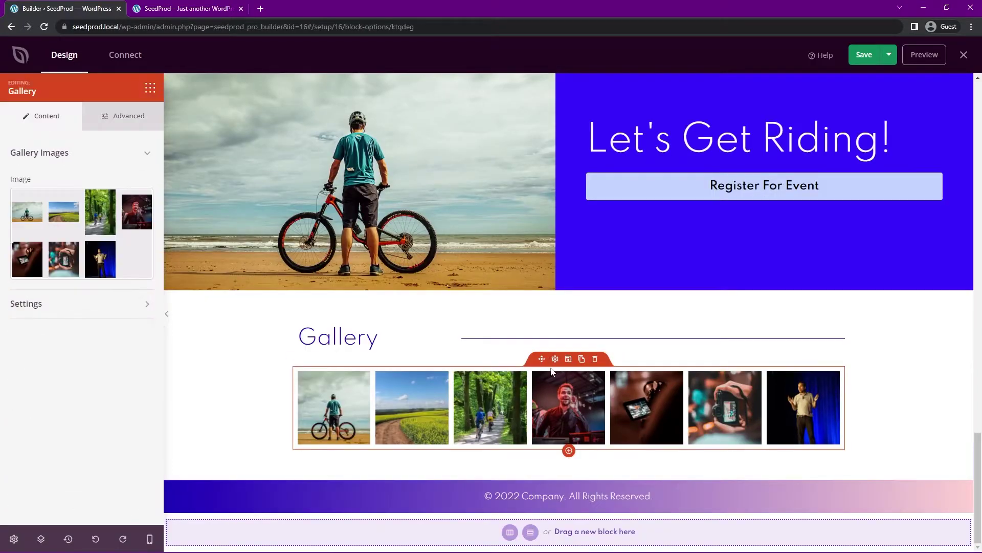
pyautogui.click(118, 121)
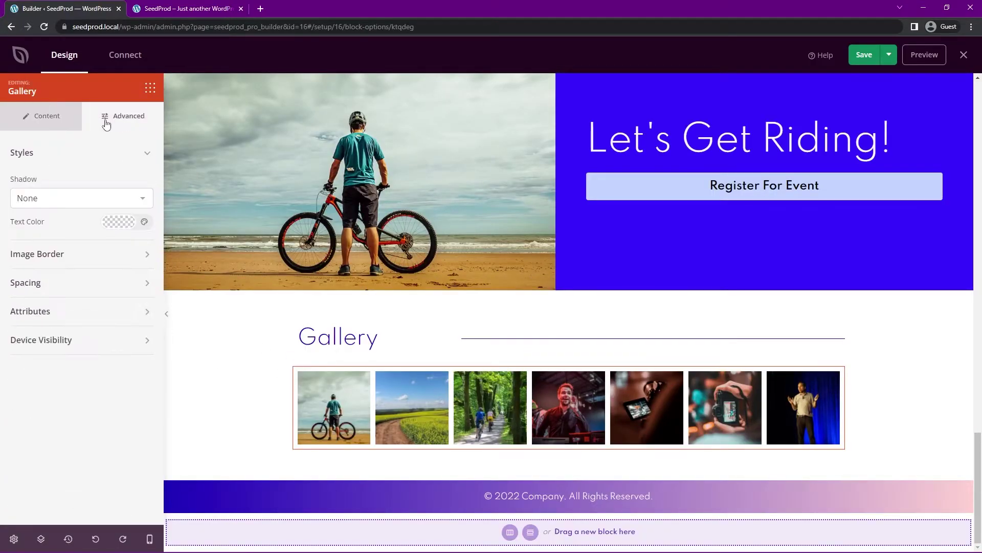
pyautogui.click(58, 207)
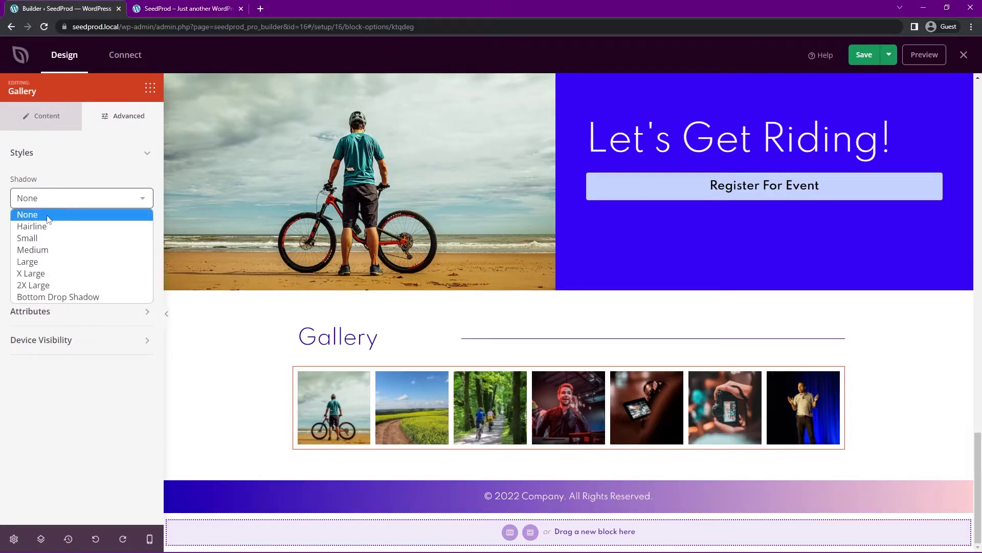
pyautogui.click(55, 277)
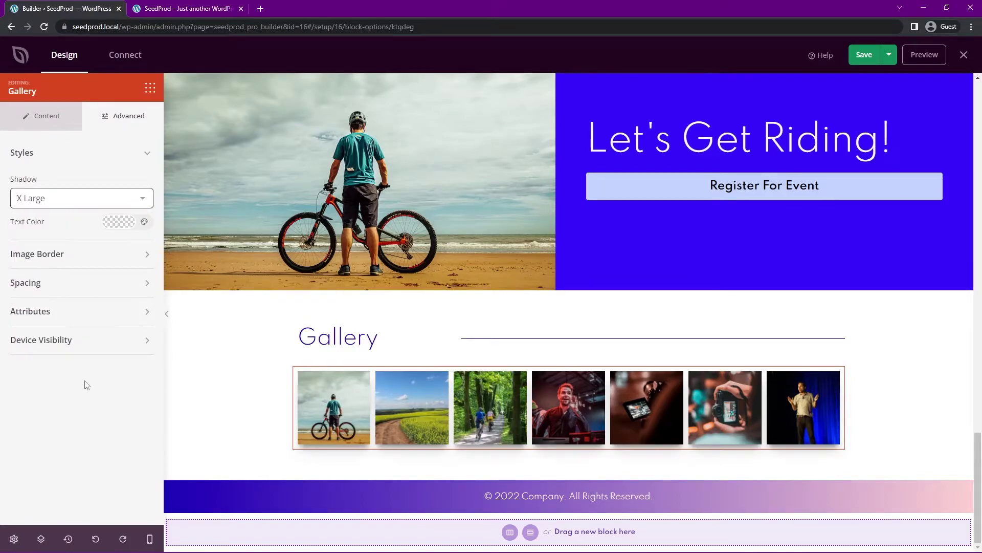
# - Round the gallery images with a border radius of 10 and compare them with the framed hero image
pyautogui.click(55, 254)
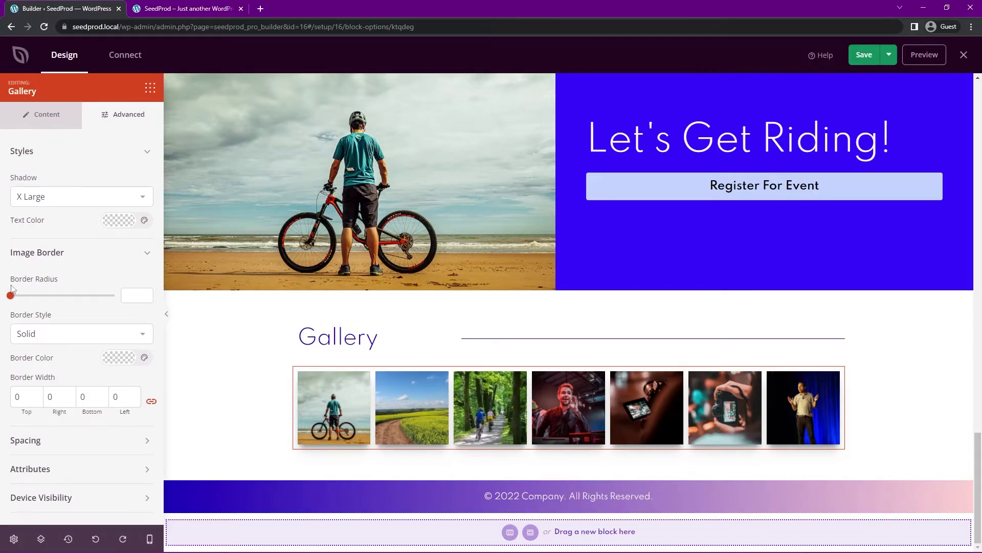
pyautogui.moveTo(11, 297); pyautogui.dragTo(29, 296)
pyautogui.moveTo(977, 467); pyautogui.dragTo(967, 78)
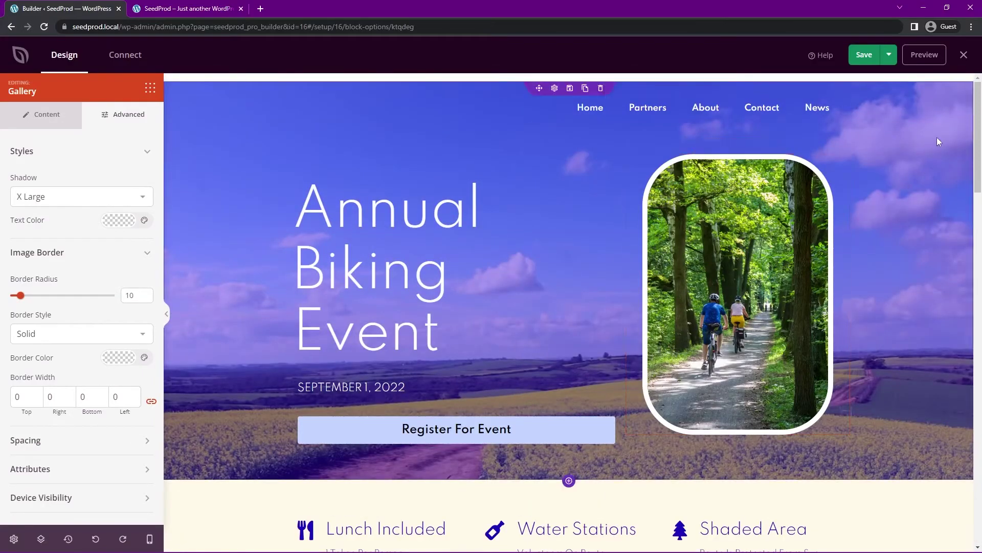
pyautogui.moveTo(975, 123); pyautogui.dragTo(977, 547)
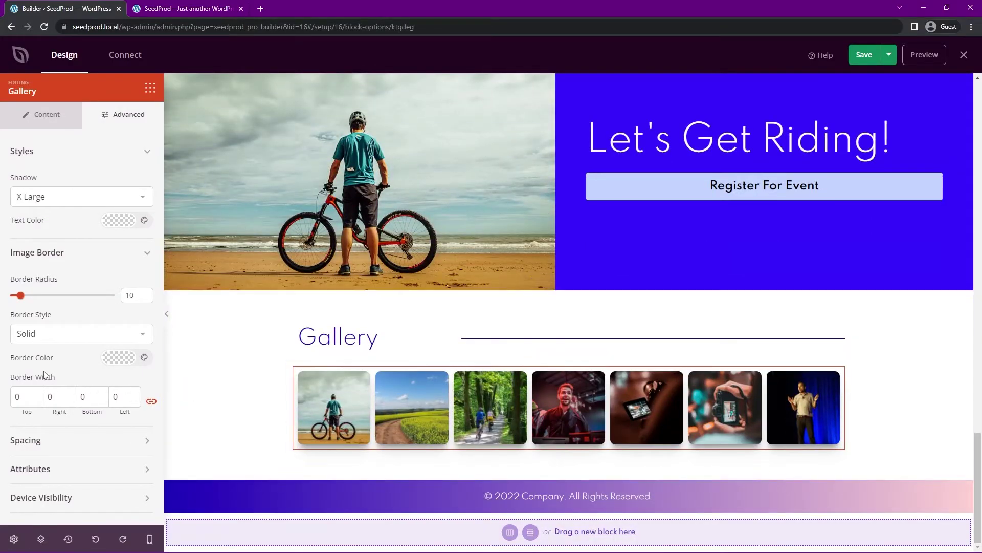
# - Give the gallery images a solid white border with a width of 4 on all sides
pyautogui.click(118, 357)
pyautogui.moveTo(110, 241); pyautogui.dragTo(99, 194)
pyautogui.click(29, 383)
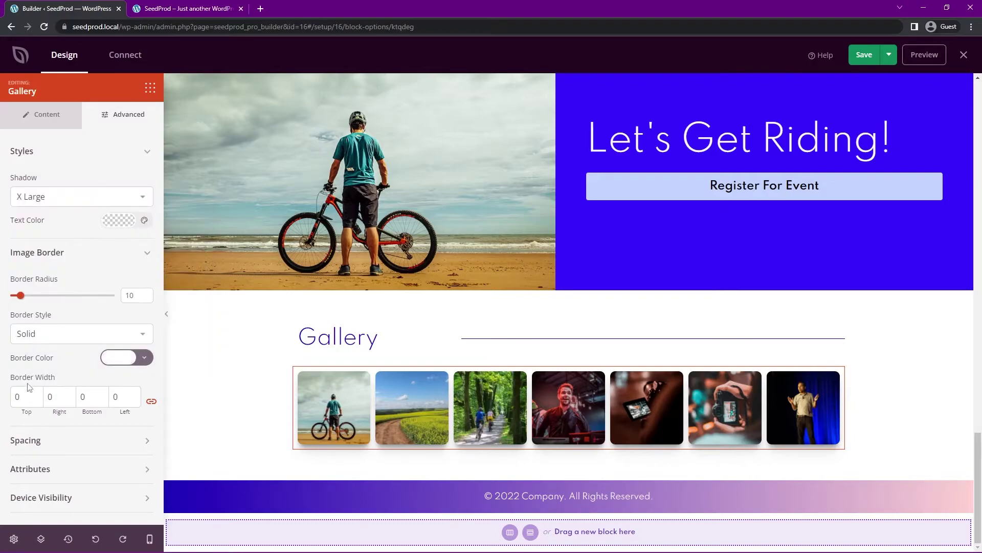
pyautogui.click(35, 393)
pyautogui.click(35, 394)
pyautogui.click(35, 393)
pyautogui.click(35, 394)
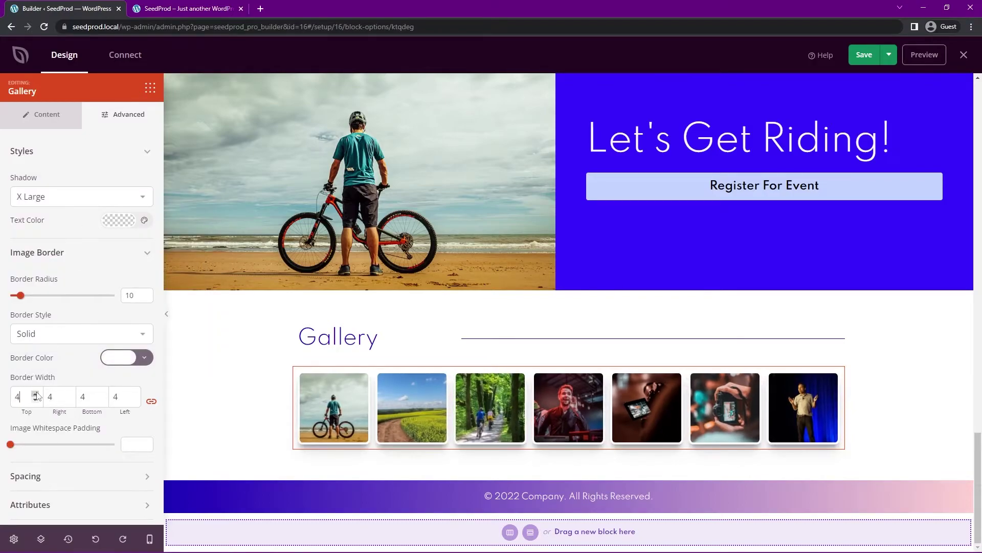
pyautogui.click(35, 394)
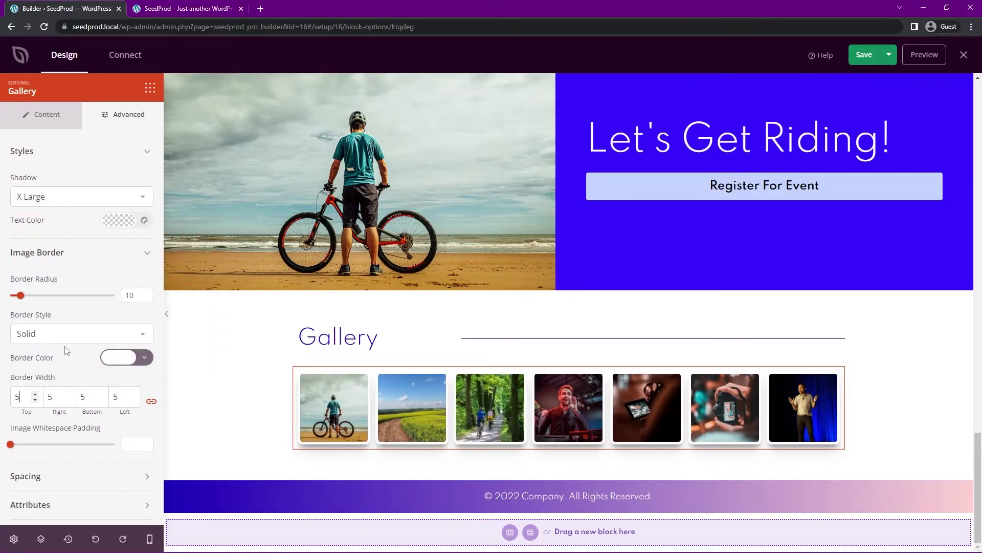
pyautogui.click(35, 400)
# - Set the gallery's image whitespace padding to 0 and save the page
pyautogui.scroll(-1, 66, 345)
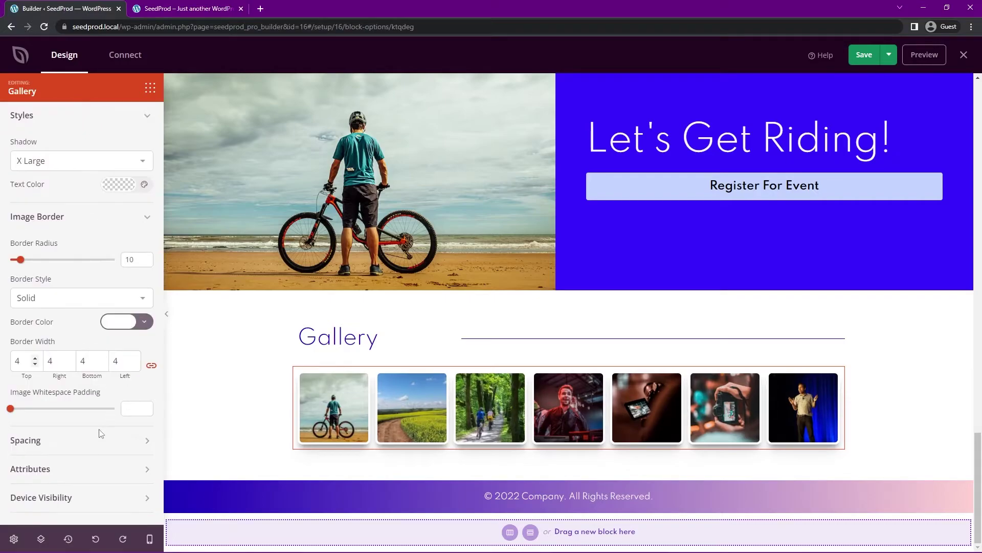
pyautogui.moveTo(14, 410)
pyautogui.mouseDown()
pyautogui.moveTo(37, 408)
pyautogui.moveTo(1, 411)
pyautogui.mouseUp()
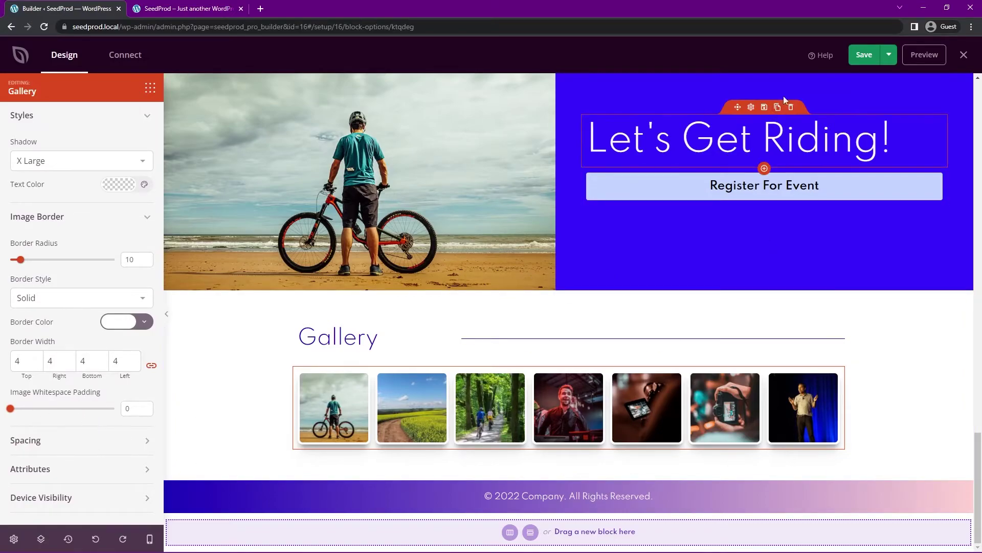
pyautogui.click(866, 56)
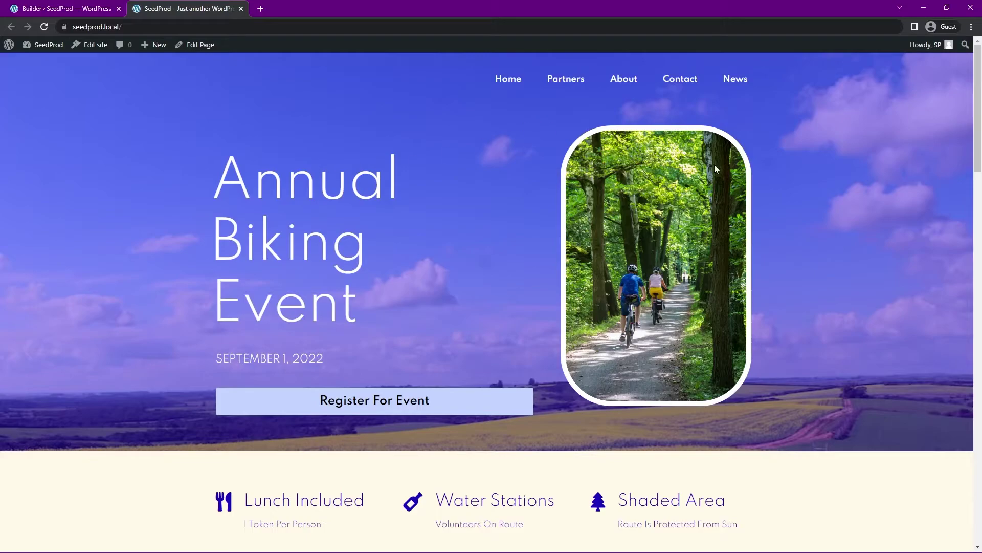
# - Review the live homepage from the hero down to the gallery, return to its start, and open the Partners page
pyautogui.moveTo(973, 85); pyautogui.dragTo(977, 199)
pyautogui.scroll(-2, 621, 274)
pyautogui.scroll(-4, 623, 278)
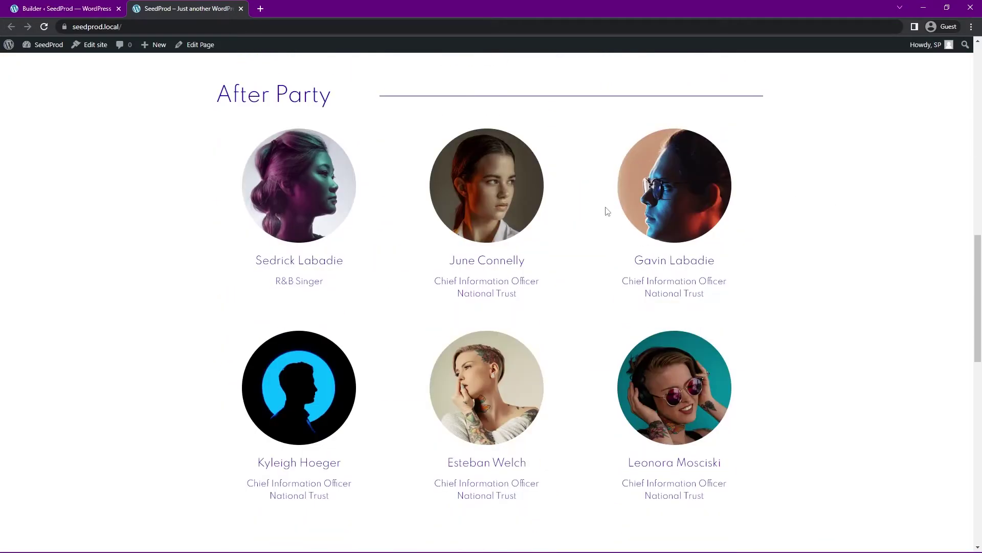
pyautogui.scroll(-14, 491, 302)
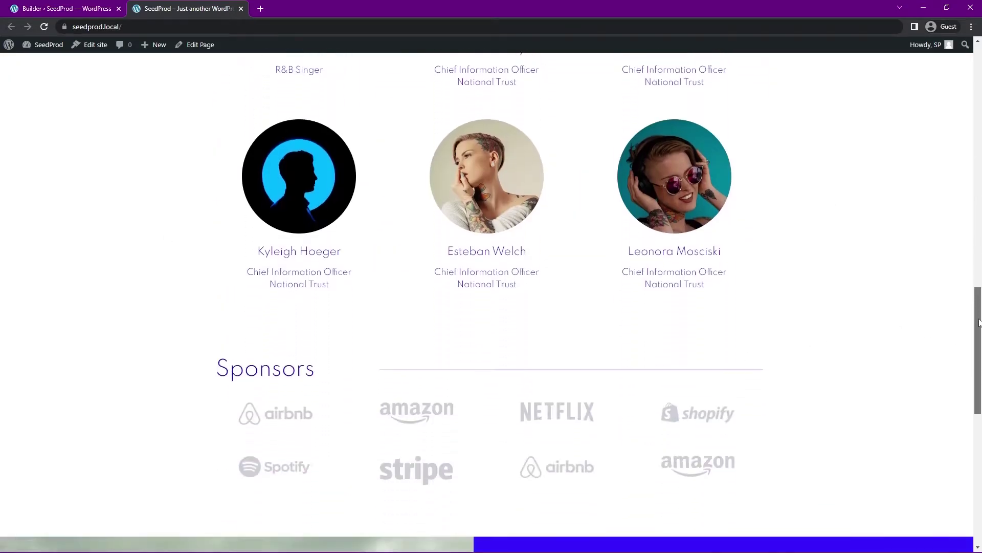
pyautogui.scroll(2, 767, 336)
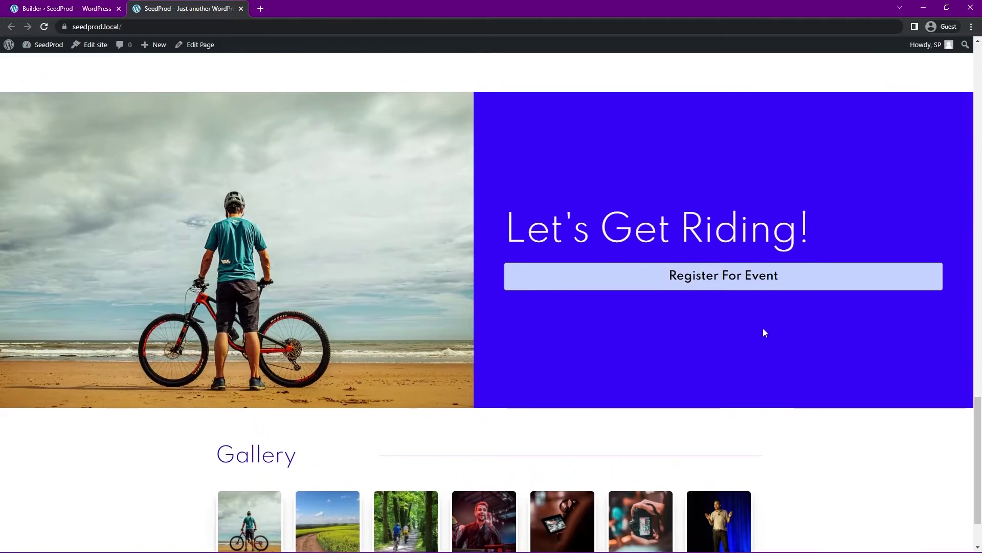
pyautogui.moveTo(978, 473); pyautogui.dragTo(977, 117)
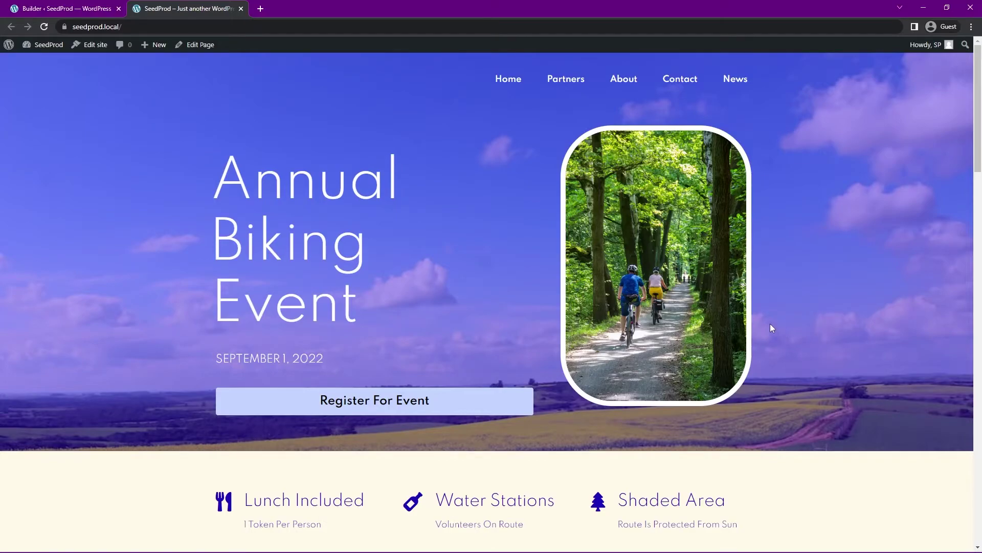
pyautogui.click(567, 86)
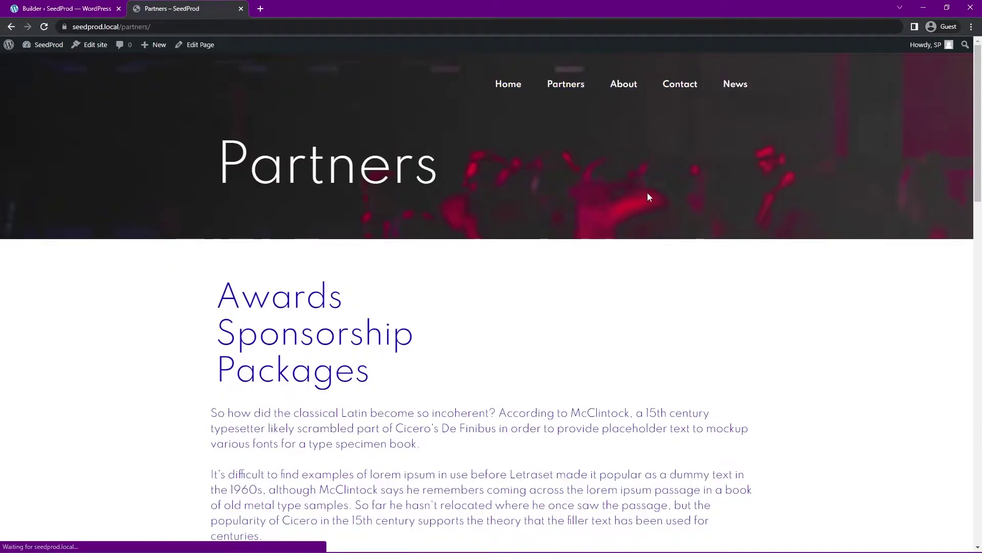
# - Review the live Partners page and the About page, each down to its end and back to its start
pyautogui.scroll(-7, 672, 280)
pyautogui.scroll(-9, 672, 286)
pyautogui.scroll(16, 675, 309)
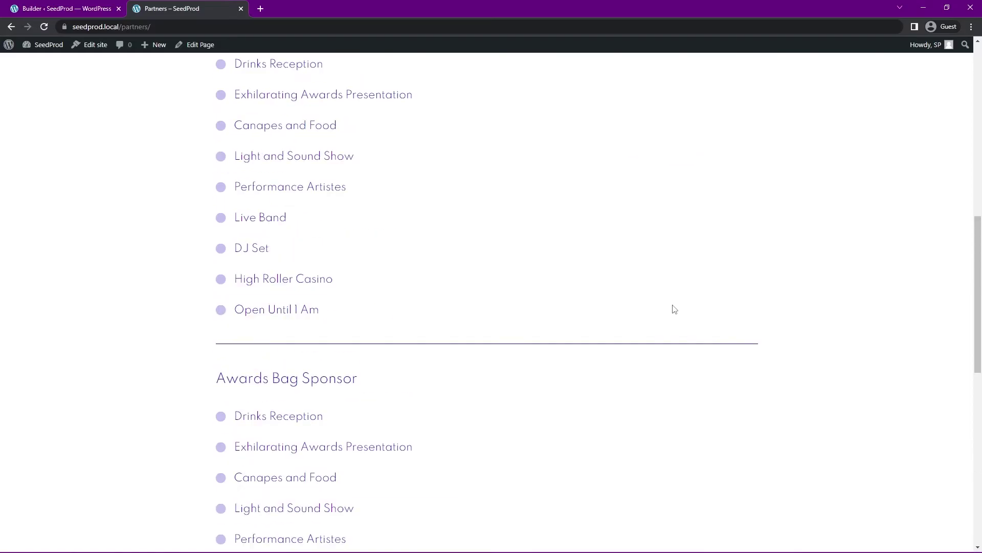
pyautogui.click(621, 87)
pyautogui.scroll(-6, 739, 215)
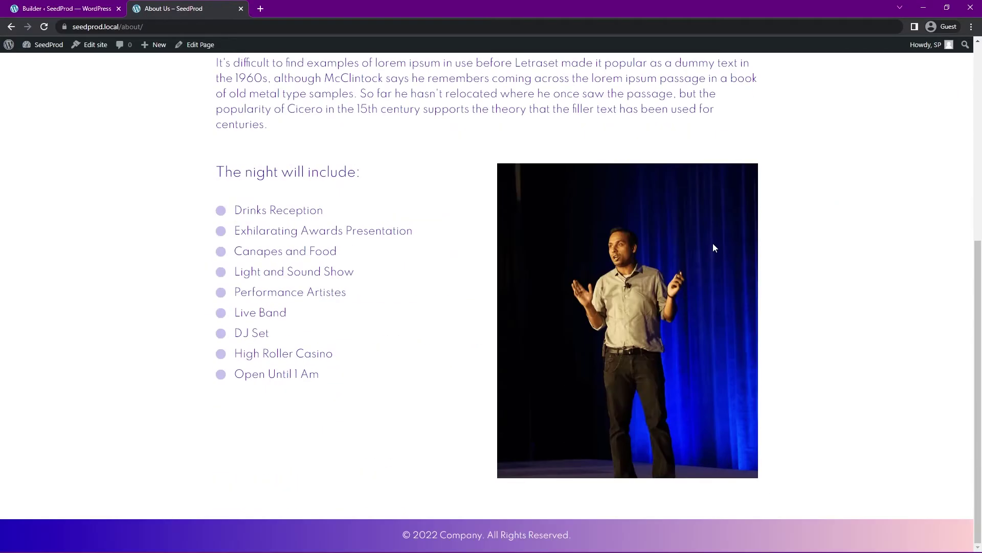
pyautogui.scroll(6, 713, 244)
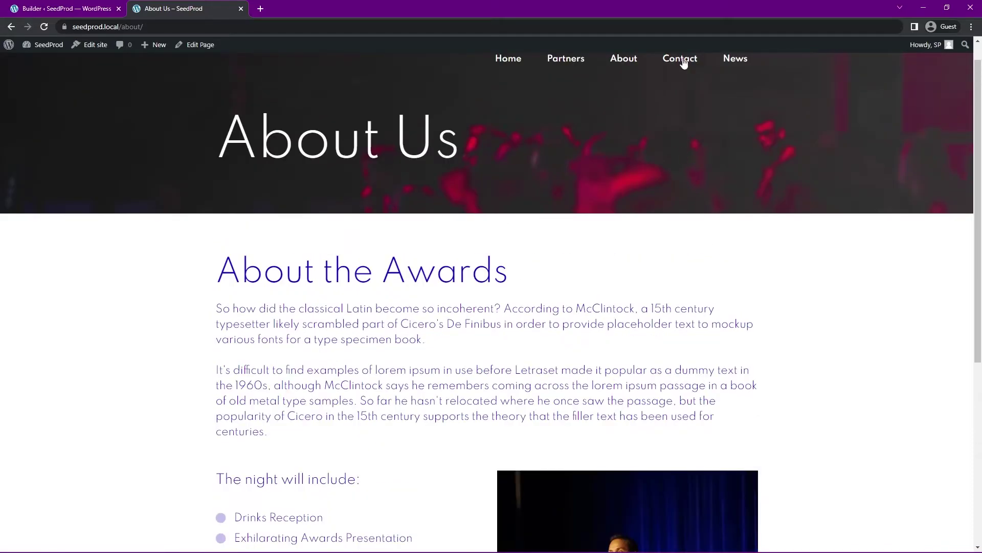
# - Review the live Contact page with its contact details, map, FAQs and sign-up form
pyautogui.click(682, 59)
pyautogui.scroll(-3, 752, 327)
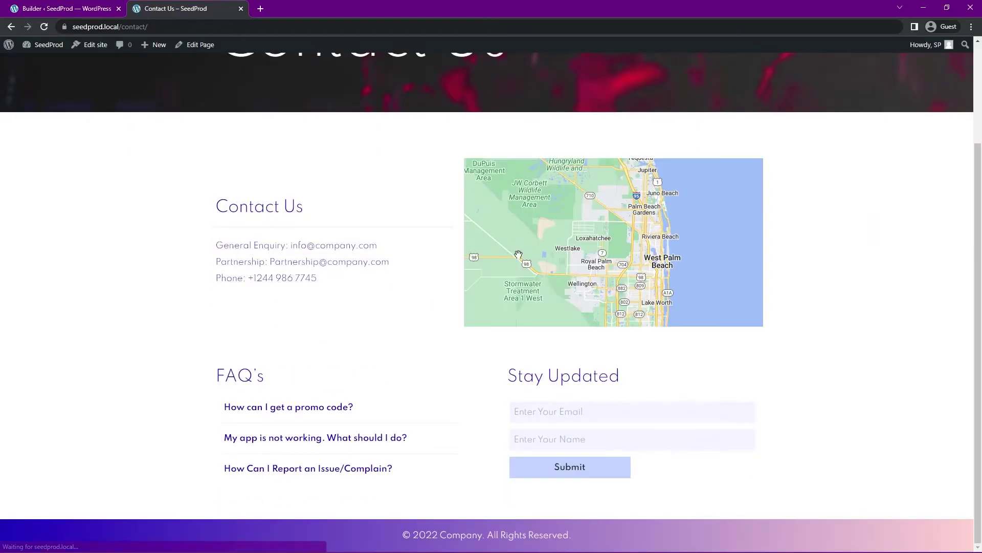
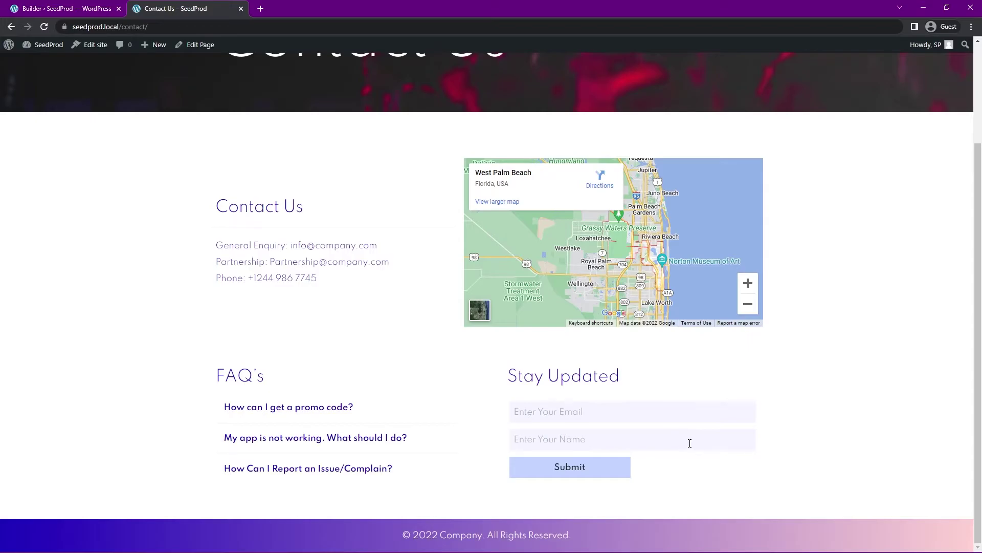
pyautogui.scroll(3, 696, 444)
# - Check the News page and its blog address, and open the Hello world! post
pyautogui.click(738, 86)
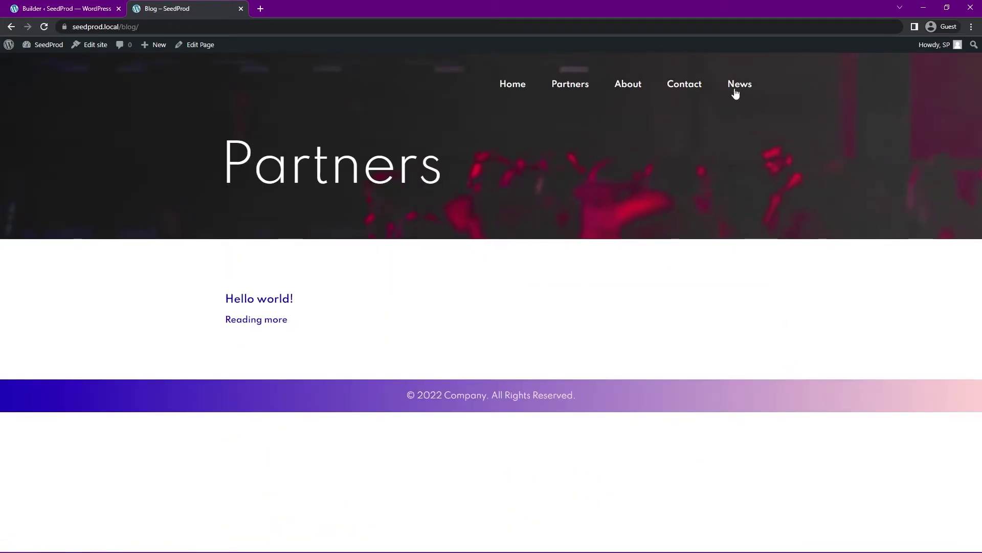
pyautogui.click(145, 26)
pyautogui.doubleClick(129, 27)
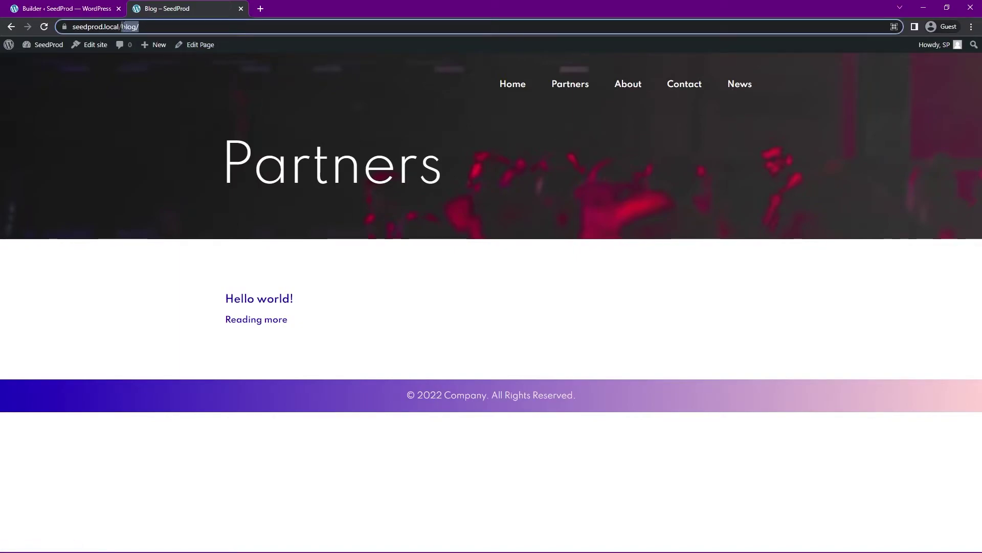
pyautogui.click(165, 87)
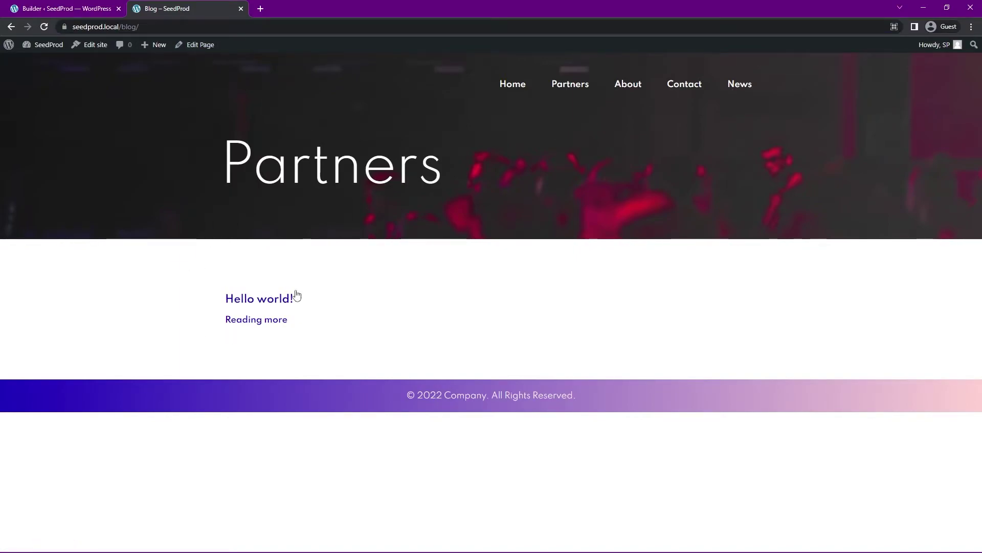
pyautogui.click(272, 302)
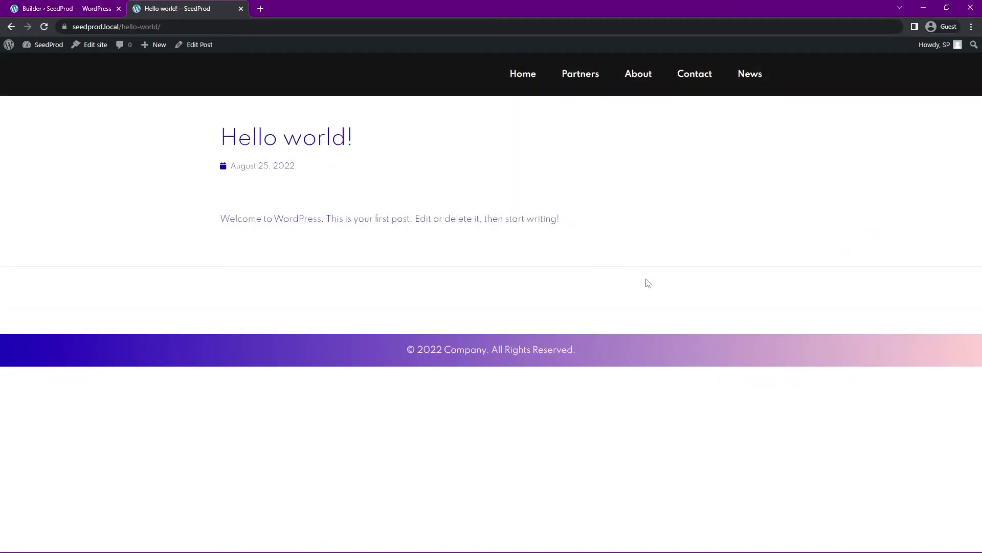
# - Return to the live Partners page and open it for editing in the SeedProd builder, dismissing the block editor welcome guide
pyautogui.click(580, 74)
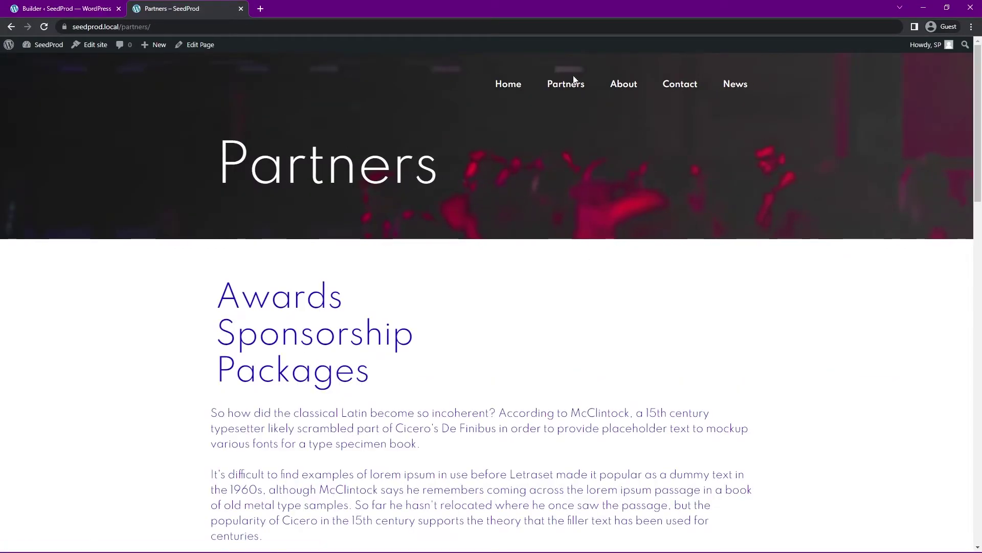
pyautogui.click(197, 45)
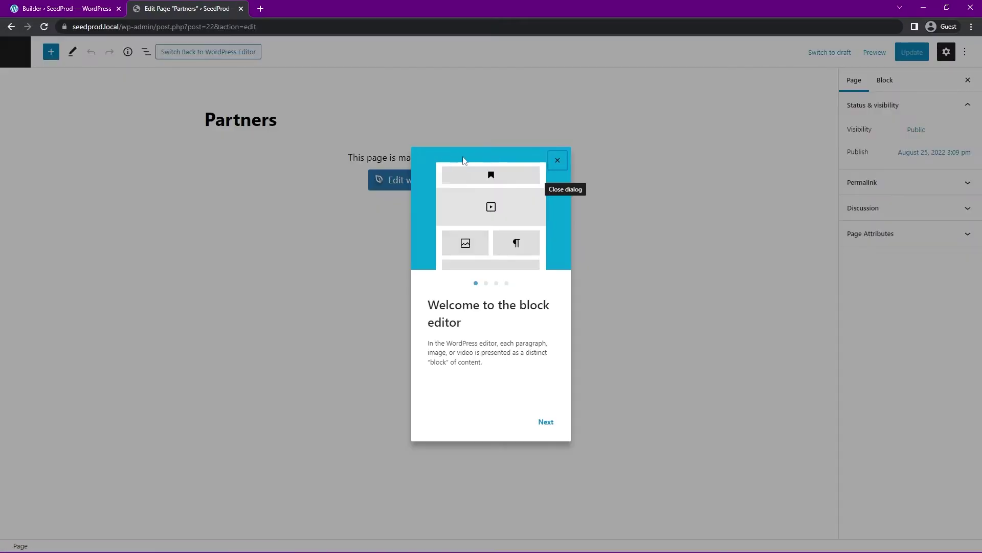
pyautogui.click(558, 161)
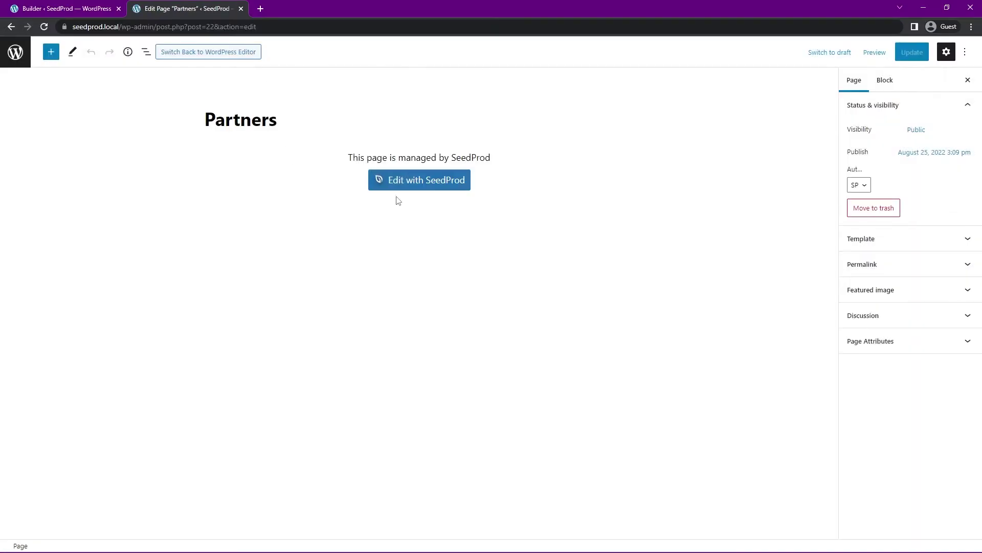
pyautogui.click(426, 185)
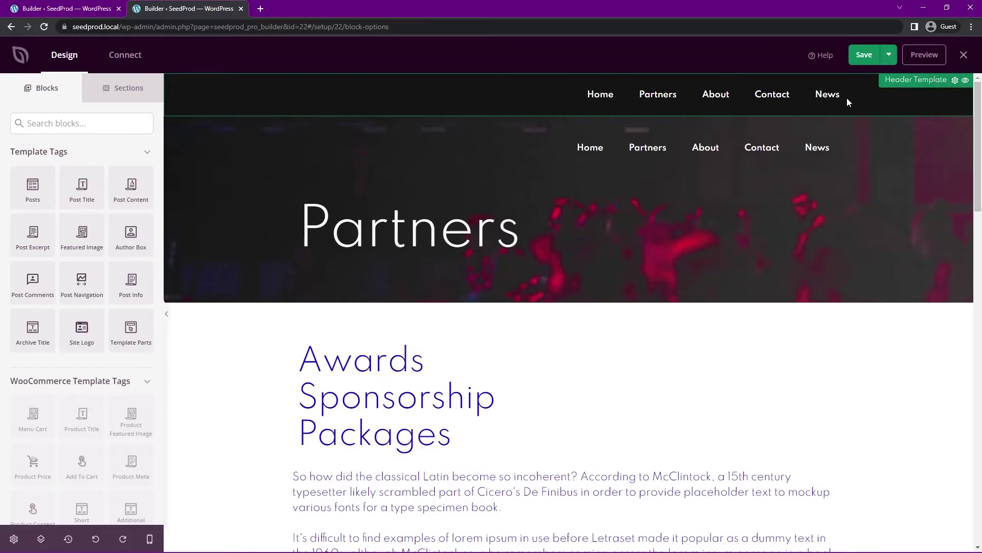
# - Hide the header template above the Partners hero and open the settings of the hero's menu template part
pyautogui.click(965, 80)
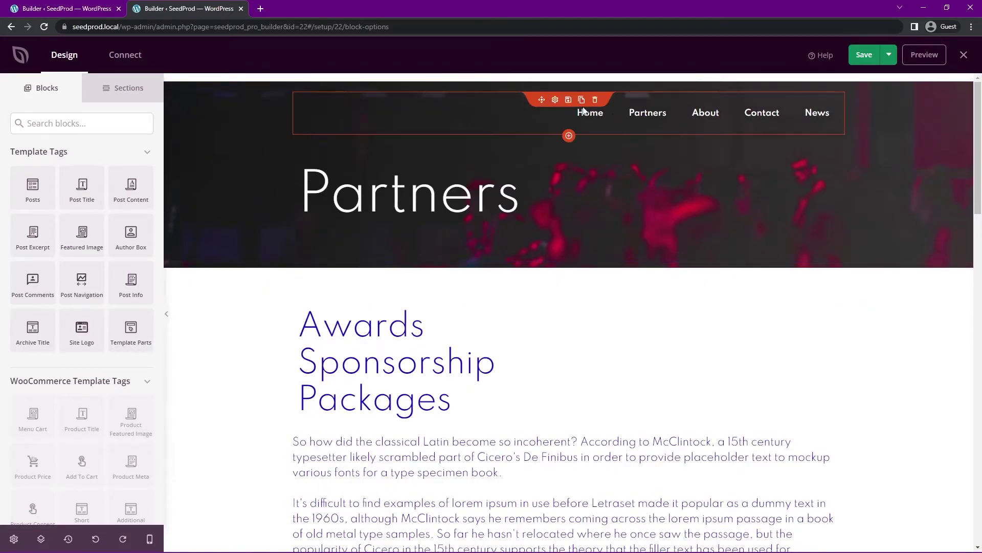
pyautogui.click(555, 100)
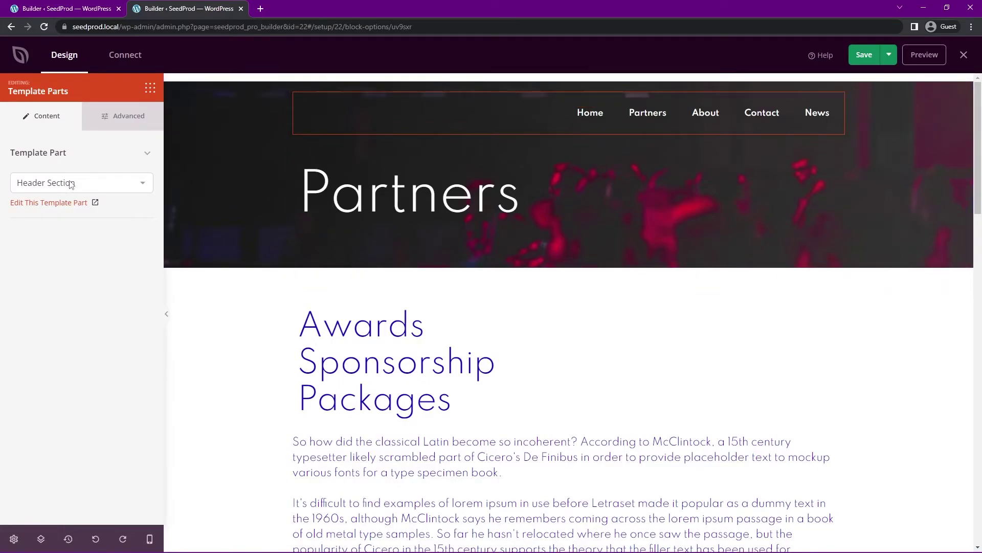
# - Replace the Partners hero section's background with the stock image of a lone cyclist in a field, found by searching for biking
pyautogui.click(225, 155)
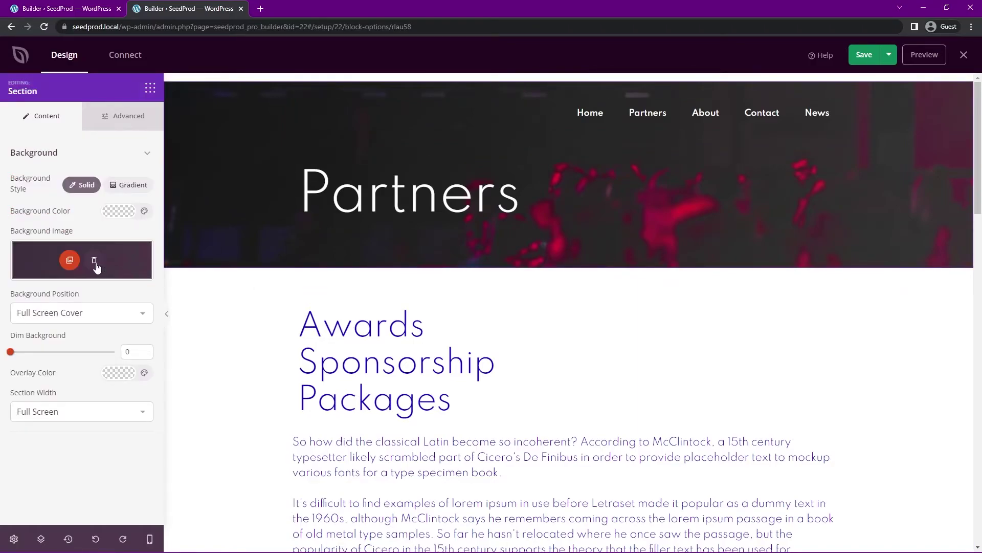
pyautogui.click(95, 261)
pyautogui.click(113, 301)
pyautogui.click(426, 300)
pyautogui.write('biking')
pyautogui.press('Return')
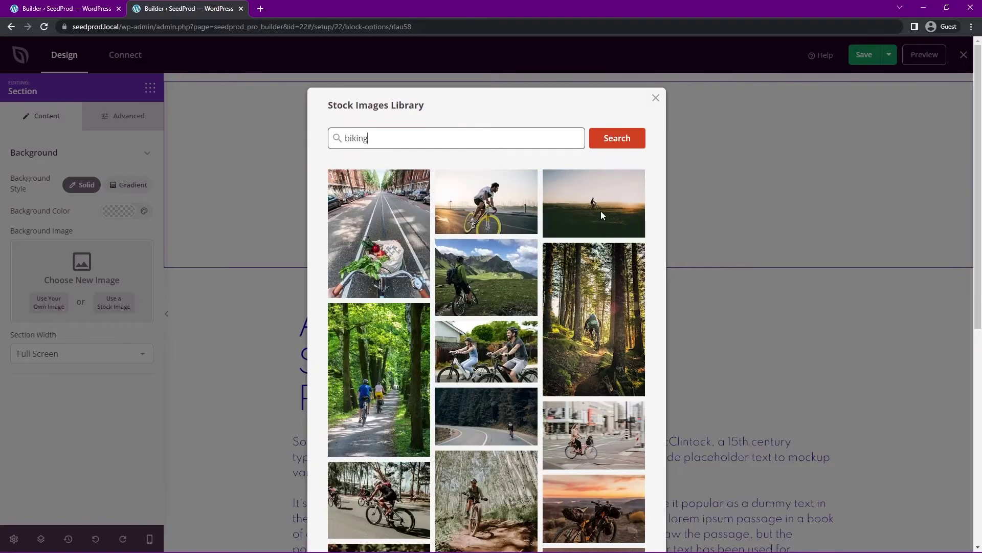
pyautogui.click(600, 211)
# - Try the background positions 100% Width Bottom, 100% Width Top and Full Screen Contain - Fixed on the hero image
pyautogui.click(93, 372)
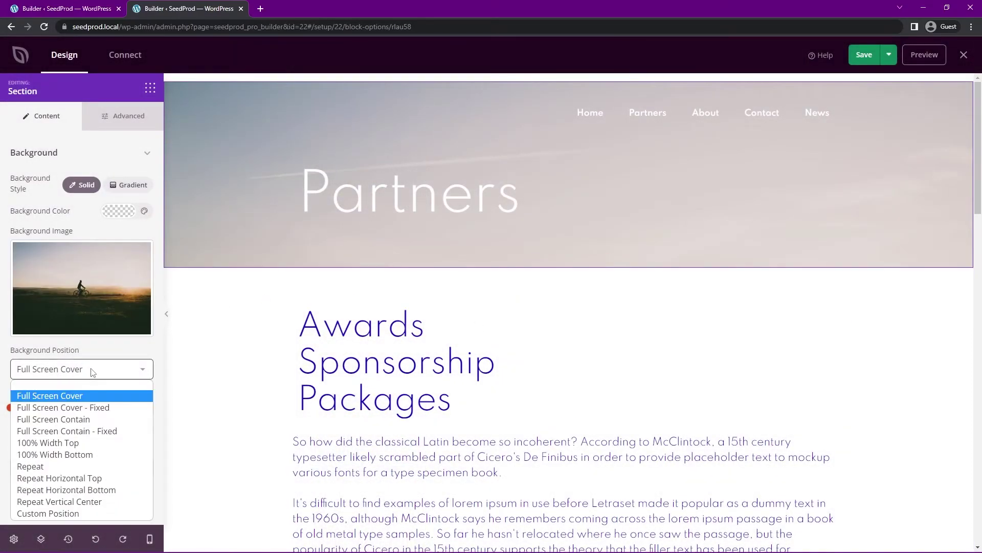
pyautogui.click(76, 455)
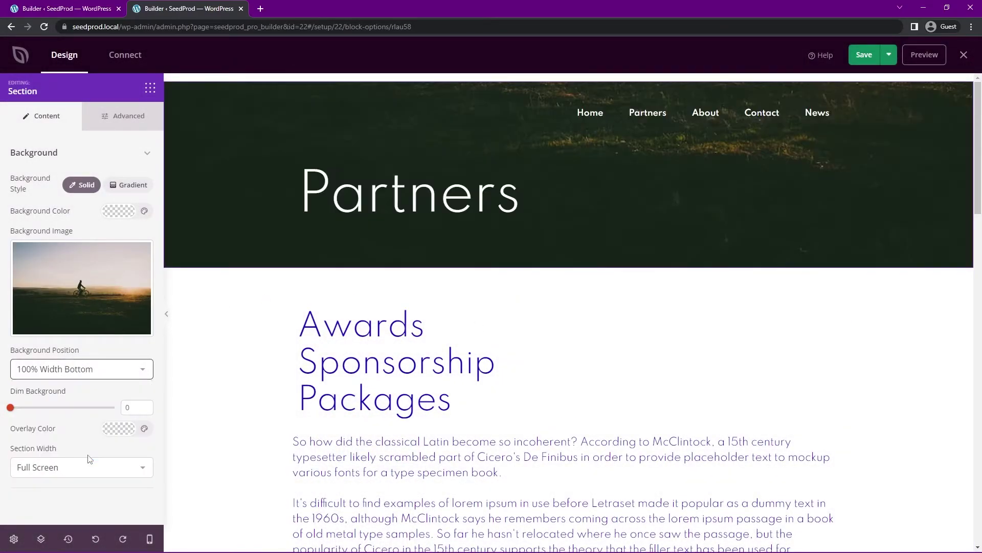
pyautogui.click(68, 371)
pyautogui.click(77, 443)
pyautogui.click(77, 369)
pyautogui.click(94, 434)
# - Switch the hero image to Custom Position with X at 241 px and Y at -157 px
pyautogui.click(72, 369)
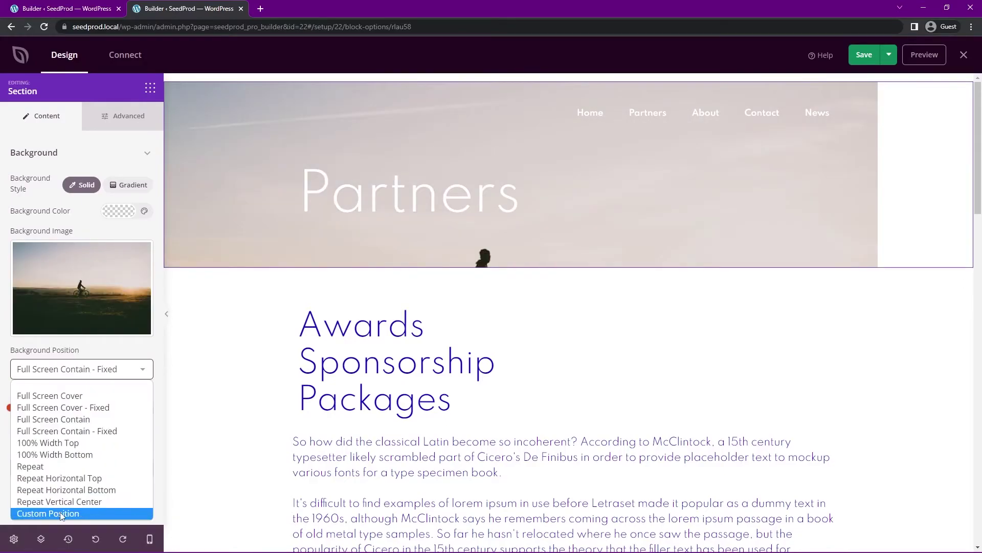
pyautogui.click(61, 512)
pyautogui.moveTo(64, 413); pyautogui.dragTo(78, 412)
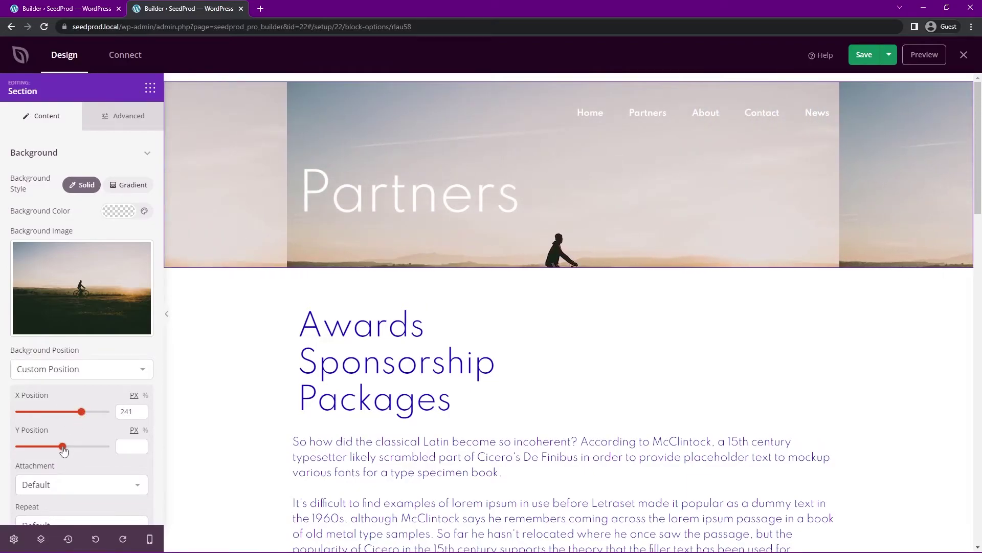
pyautogui.moveTo(63, 449); pyautogui.dragTo(50, 446)
# - Set the hero image's size to Cover and its custom position to X 0 px and Y -359 px
pyautogui.scroll(-4, 56, 409)
pyautogui.click(77, 378)
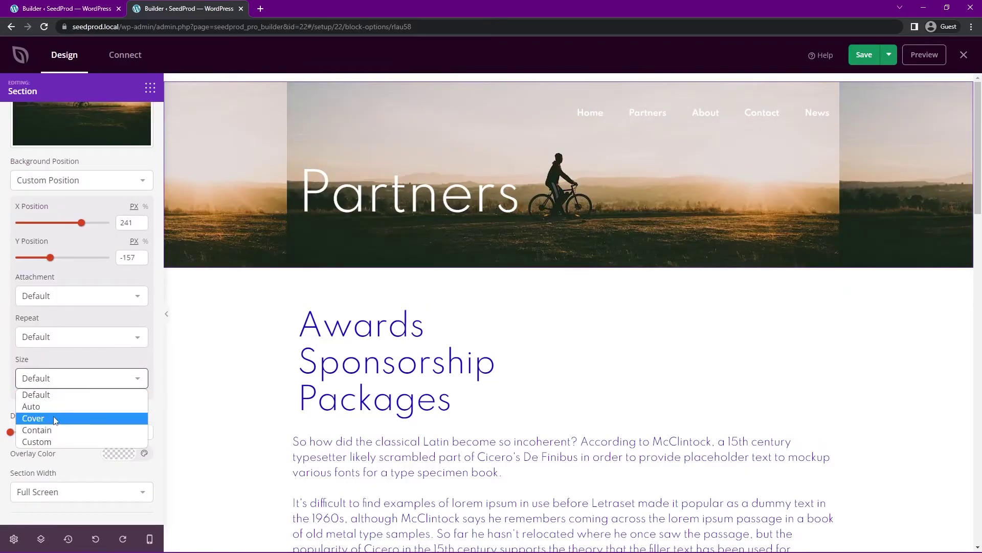
pyautogui.click(55, 418)
pyautogui.click(60, 382)
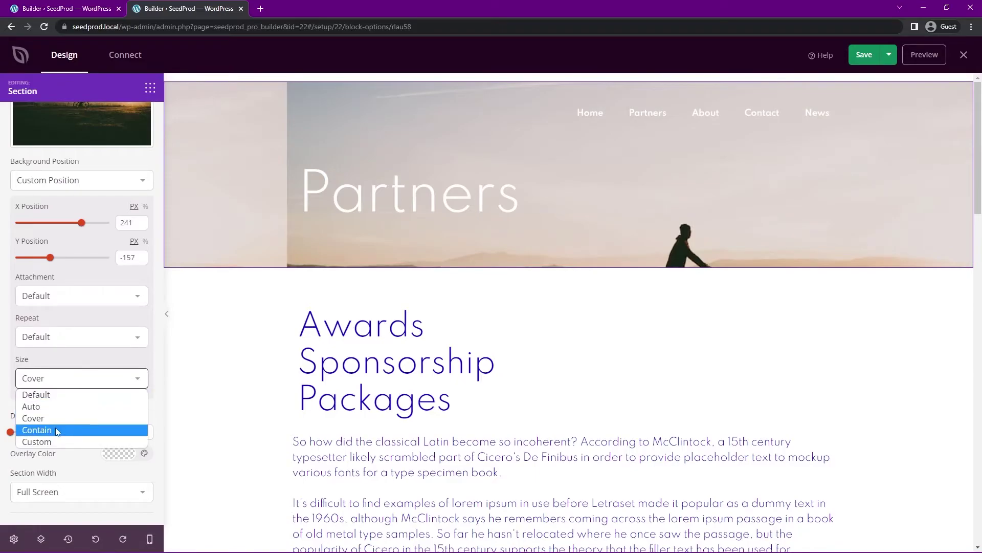
pyautogui.click(55, 428)
pyautogui.click(57, 376)
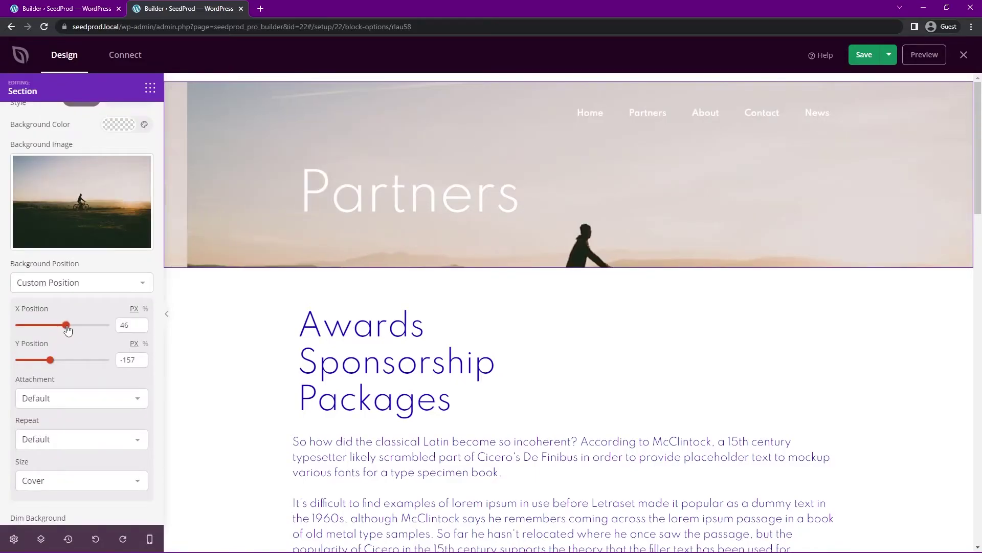
pyautogui.moveTo(66, 326); pyautogui.dragTo(63, 325)
pyautogui.moveTo(50, 360); pyautogui.dragTo(34, 359)
# - Dim the hero background to 40 and try the dark blue global theme color as its overlay
pyautogui.scroll(-2, 25, 399)
pyautogui.moveTo(13, 432); pyautogui.dragTo(65, 432)
pyautogui.click(117, 453)
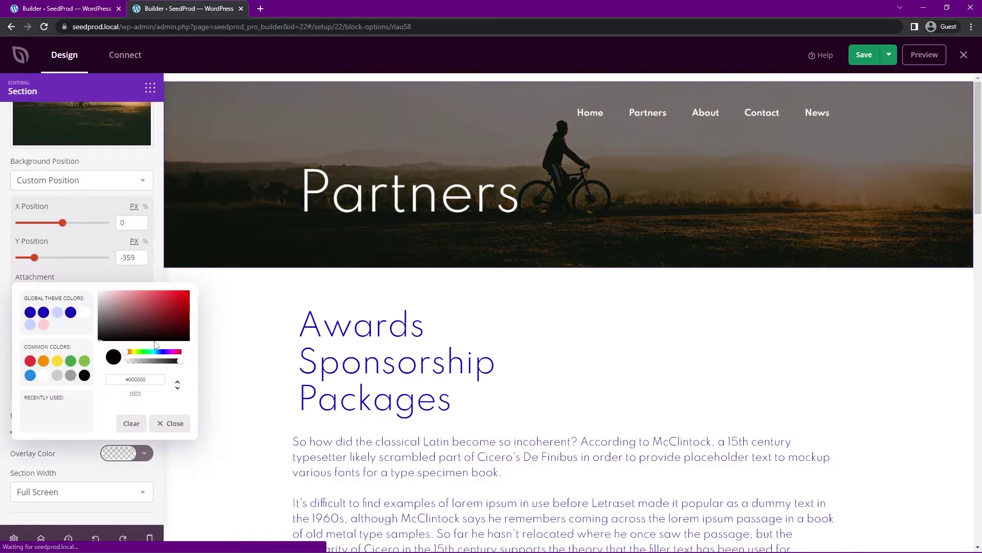
pyautogui.click(30, 312)
pyautogui.click(88, 463)
pyautogui.moveTo(63, 432)
pyautogui.mouseDown()
pyautogui.moveTo(34, 432)
pyautogui.moveTo(56, 435)
pyautogui.mouseUp()
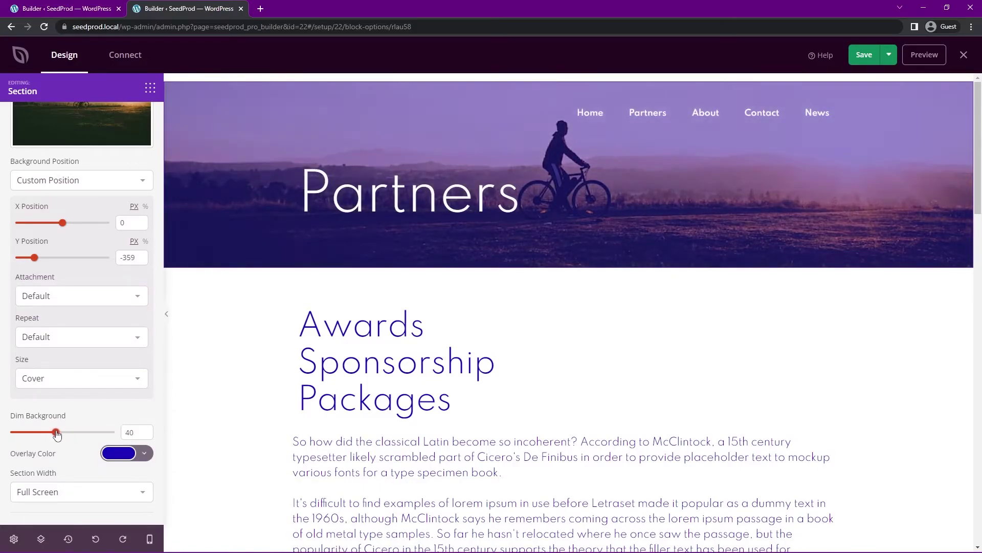
# - Delete the Awards Sponsorship Packages headline block below the Partners hero
pyautogui.click(555, 312)
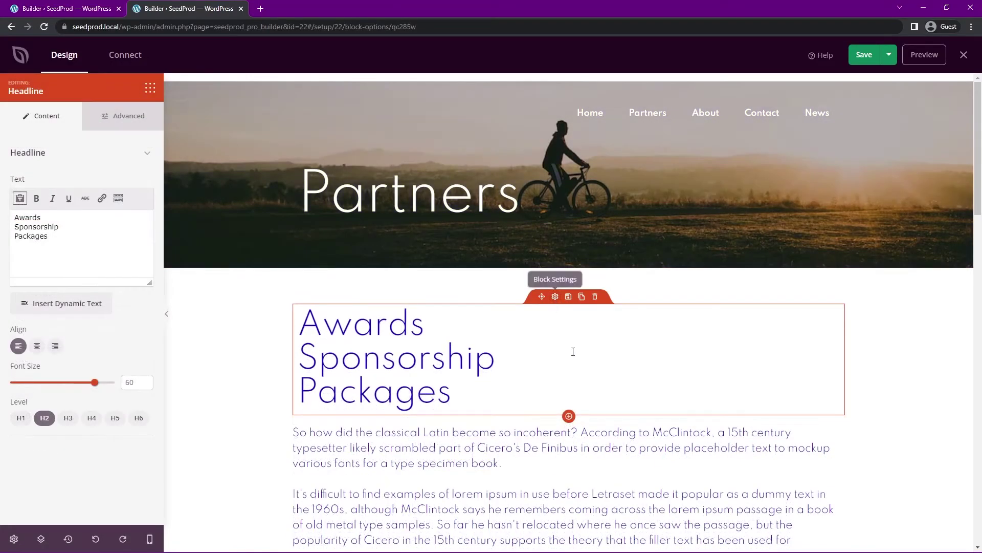
pyautogui.scroll(-8, 659, 384)
pyautogui.scroll(-8, 659, 384)
pyautogui.scroll(14, 658, 395)
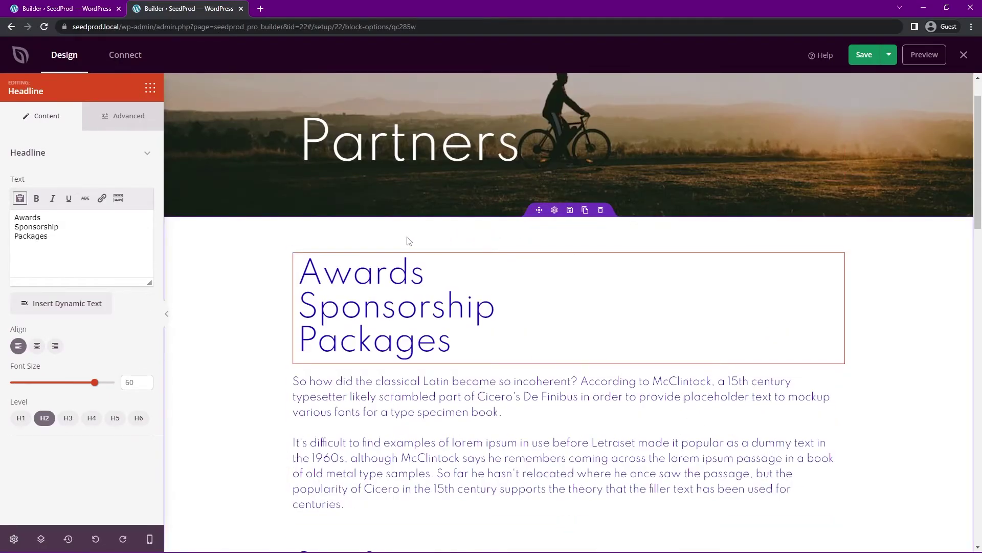
pyautogui.scroll(1, 492, 351)
pyautogui.scroll(-2, 481, 256)
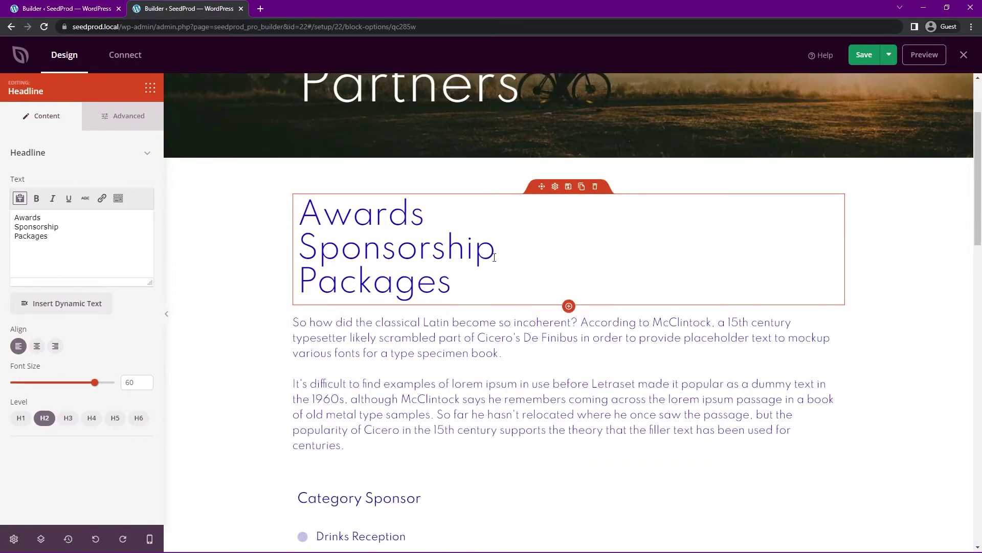
pyautogui.click(594, 187)
pyautogui.click(450, 303)
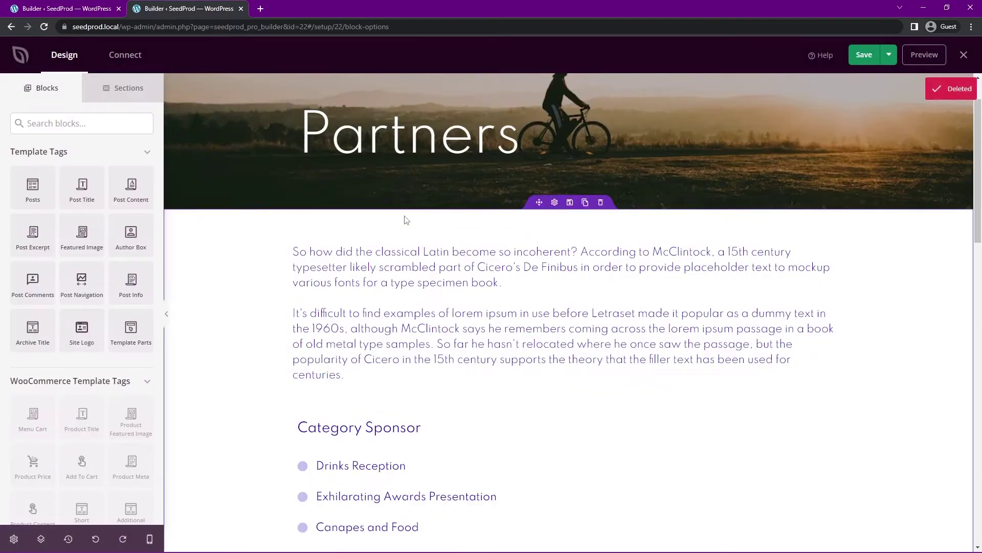
# - Review the intro text and the sponsor package lists below the Partners hero
pyautogui.scroll(1, 499, 330)
pyautogui.scroll(-4, 512, 325)
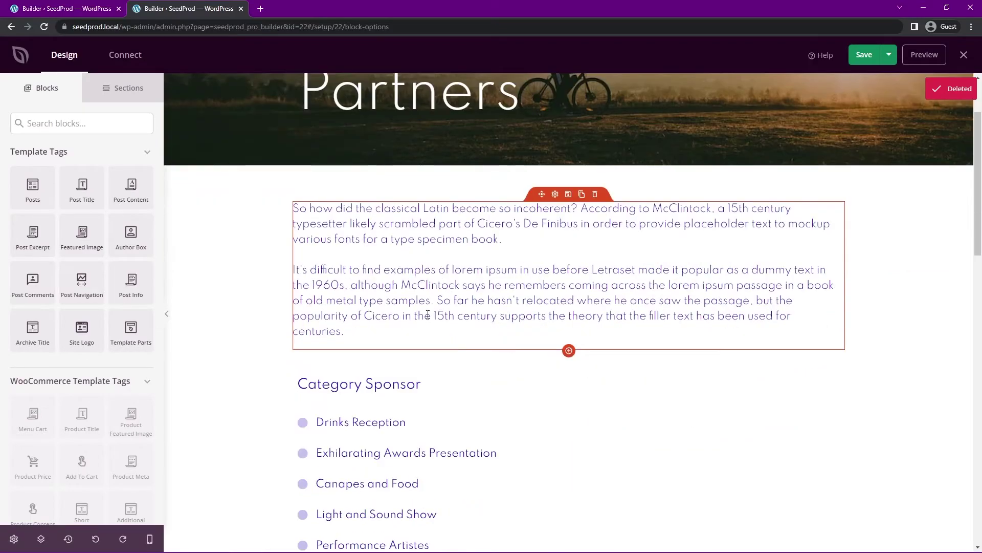
pyautogui.scroll(-4, 420, 304)
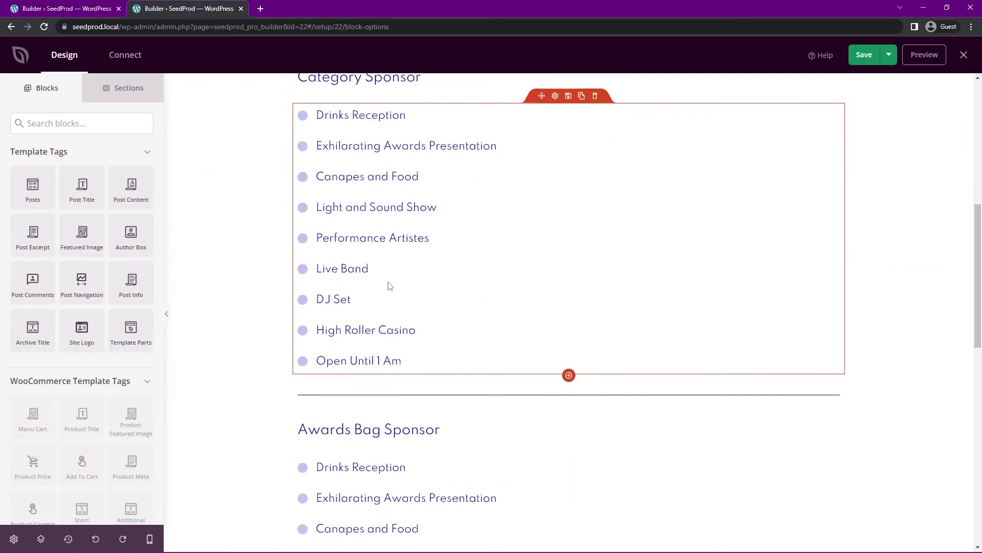
pyautogui.scroll(-5, 400, 324)
pyautogui.scroll(3, 364, 230)
pyautogui.scroll(-1, 362, 297)
pyautogui.scroll(-3, 423, 314)
pyautogui.scroll(10, 412, 314)
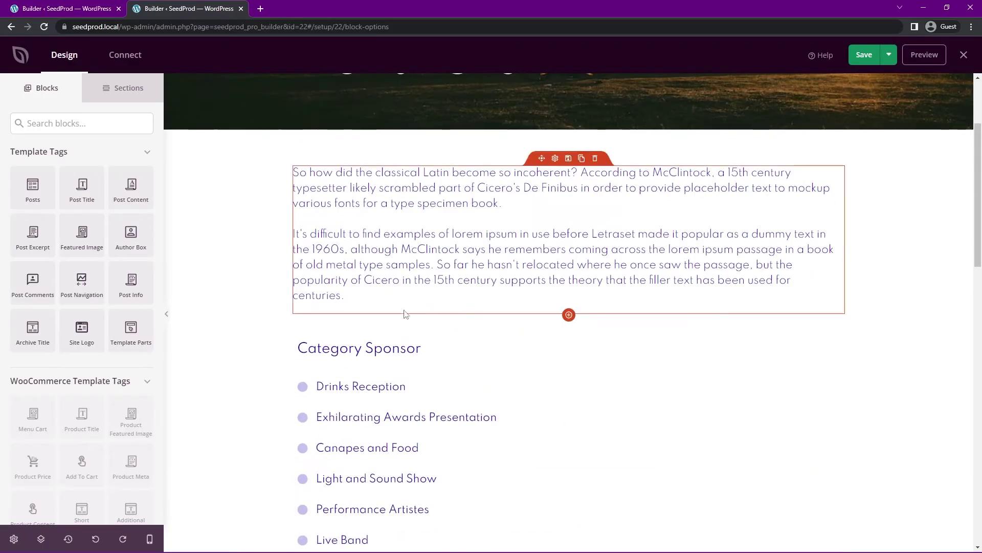
# - Change the Category Sponsor heading to Gold Sponsor
pyautogui.click(370, 342)
pyautogui.moveTo(82, 220); pyautogui.dragTo(2, 221)
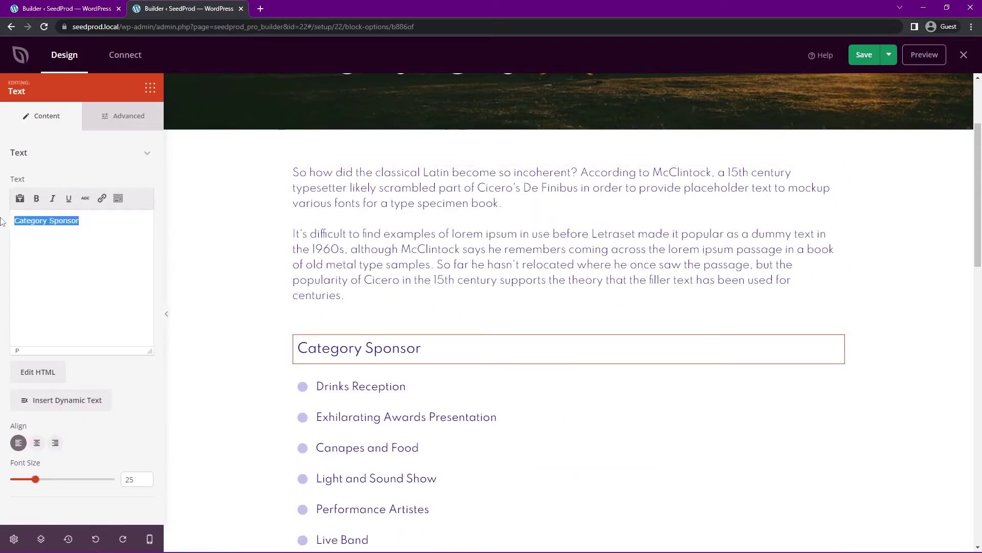
pyautogui.write('Gold')
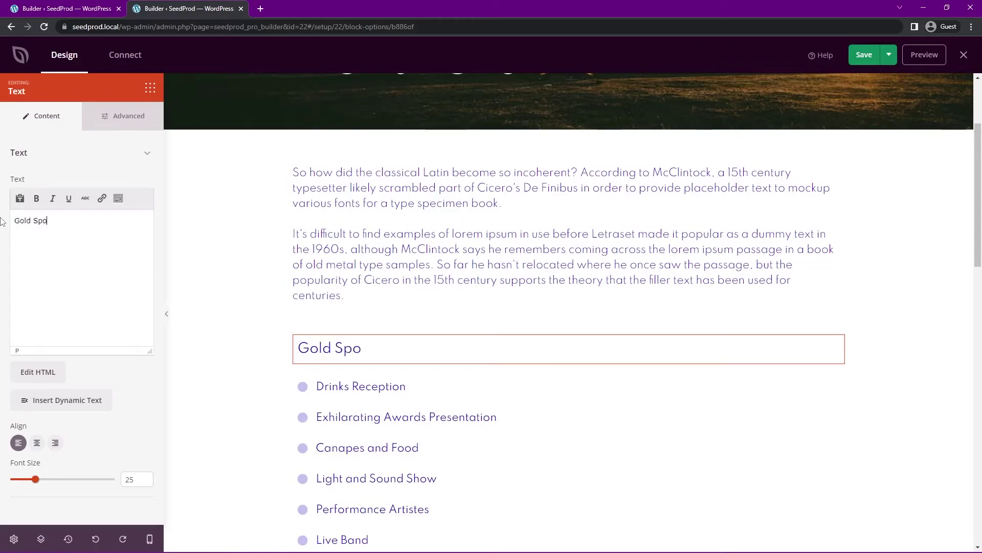
# - Change the heading above the second sponsor list to Silver Sponsor
pyautogui.scroll(-5, 389, 332)
pyautogui.click(369, 343)
pyautogui.moveTo(90, 221); pyautogui.dragTo(2, 221)
pyautogui.write('Silver Sponsor')
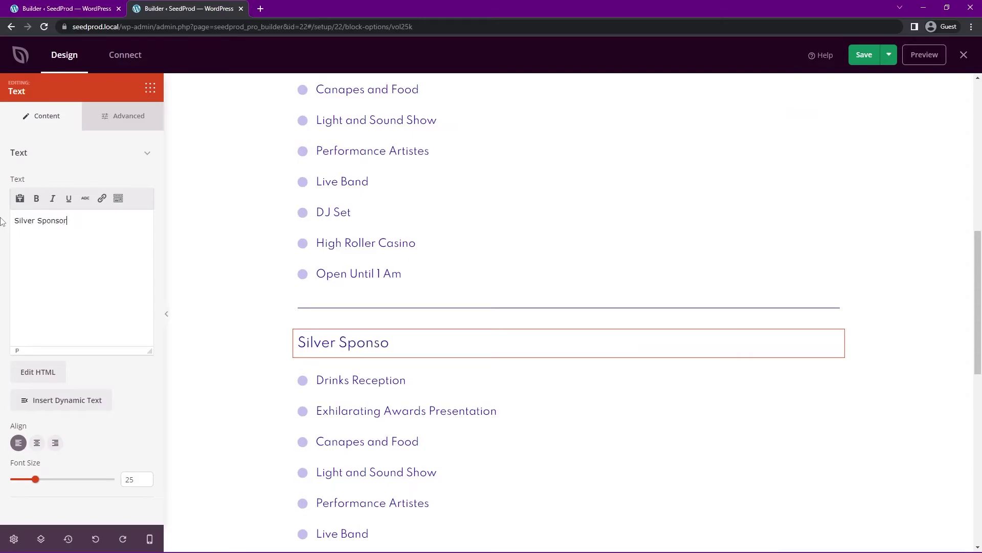
# - Change the Awards Bag Sponsor heading above the last list to Bronze Sponsor
pyautogui.scroll(-9, 440, 305)
pyautogui.click(371, 241)
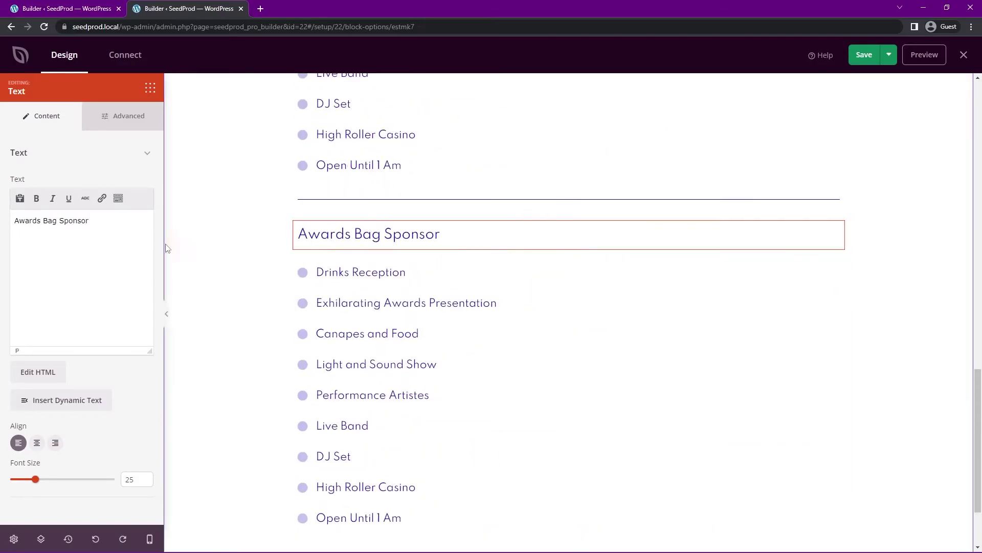
pyautogui.moveTo(106, 224); pyautogui.dragTo(2, 218)
pyautogui.write('Bronze Sponsor')
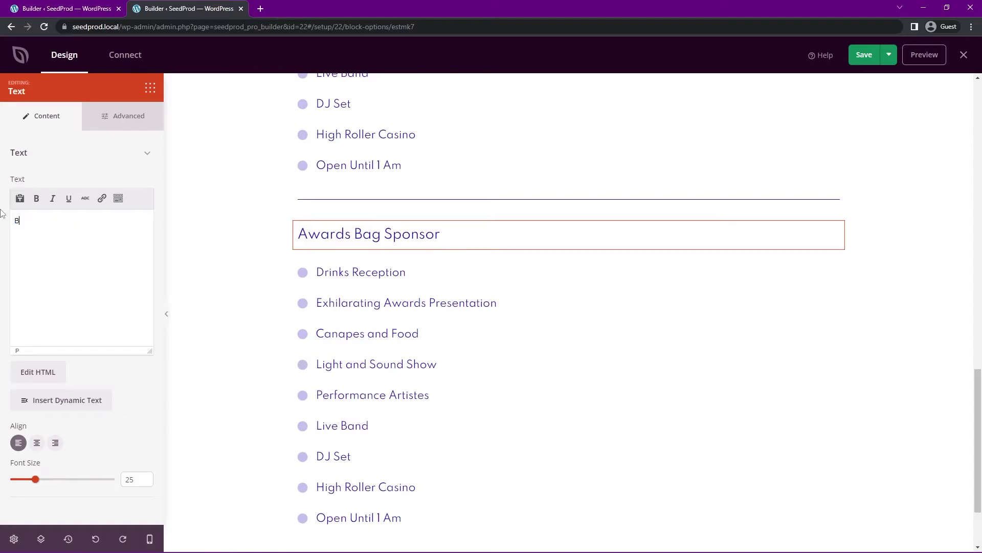
# - Set the icon color of the Gold Sponsor list to a dark golden yellow, based on the common yellow
pyautogui.scroll(14, 430, 235)
pyautogui.scroll(-1, 430, 234)
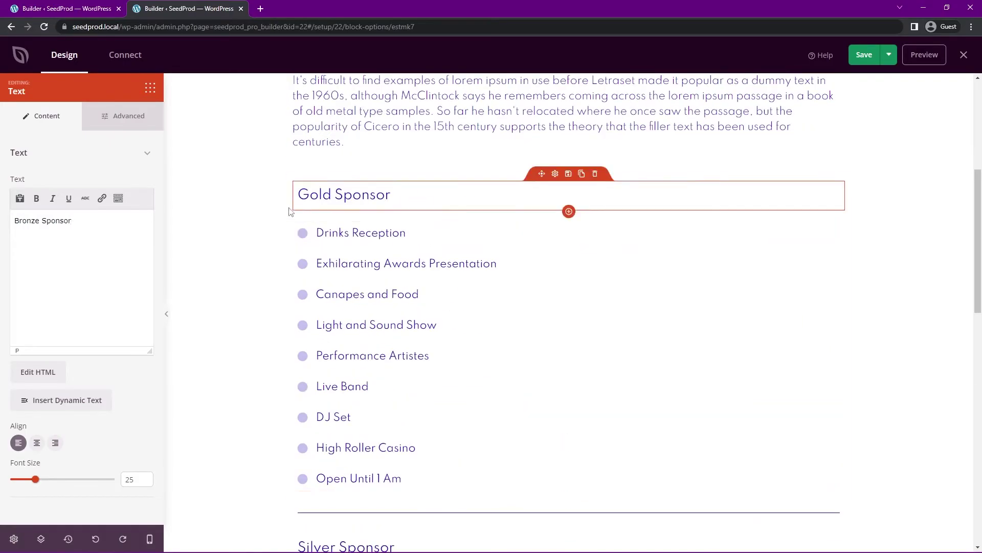
pyautogui.click(537, 257)
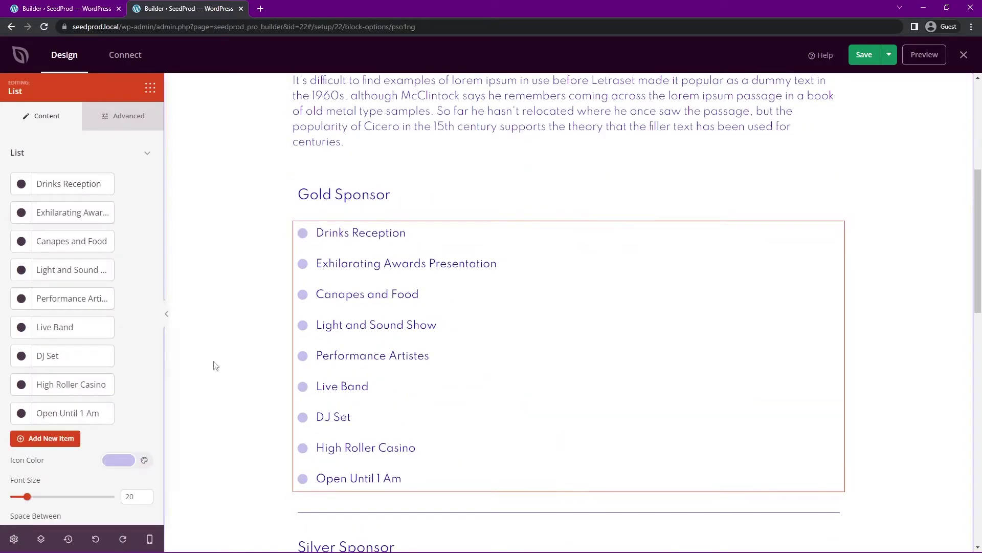
pyautogui.click(117, 460)
pyautogui.click(44, 370)
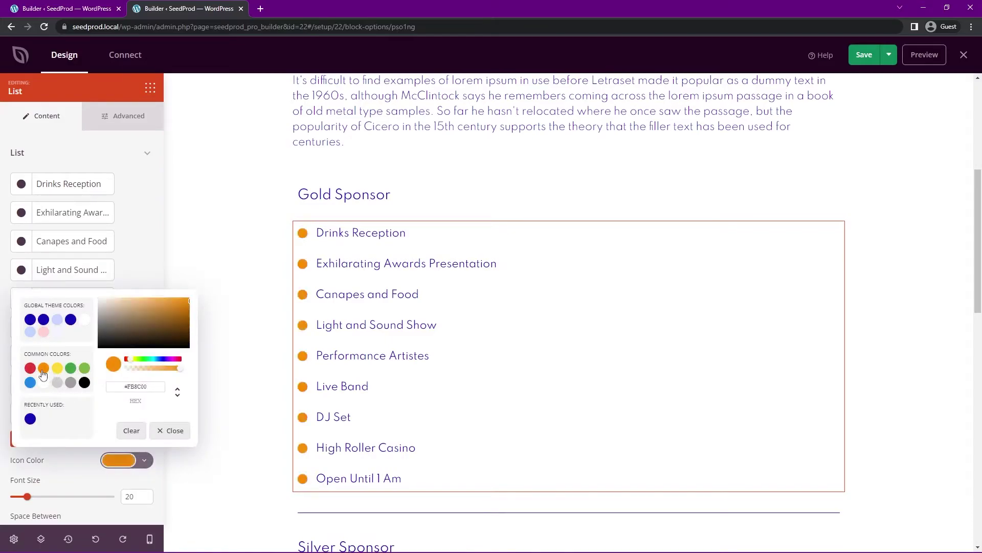
pyautogui.click(57, 368)
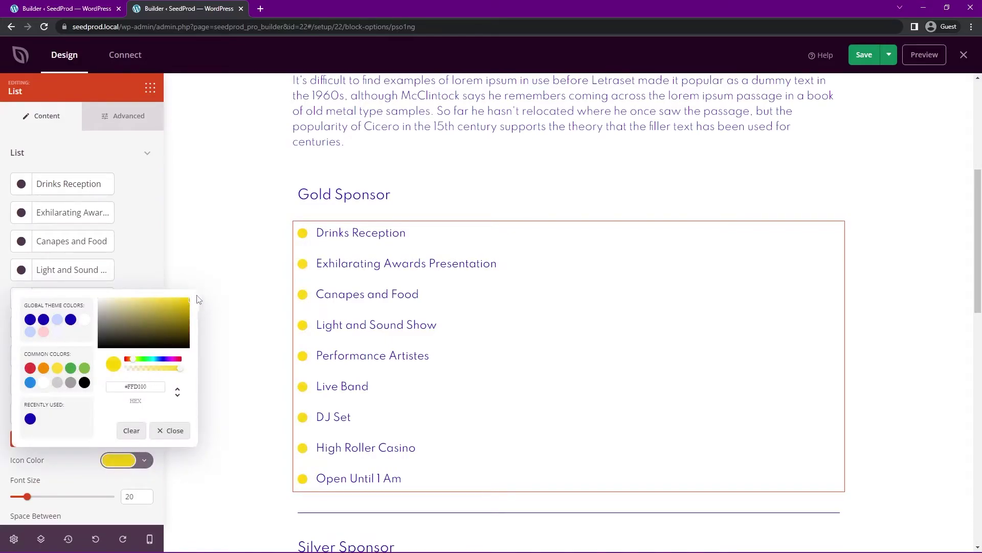
pyautogui.click(490, 337)
# - Set the icon color of the Silver Sponsor list to a light gray
pyautogui.scroll(-3, 445, 290)
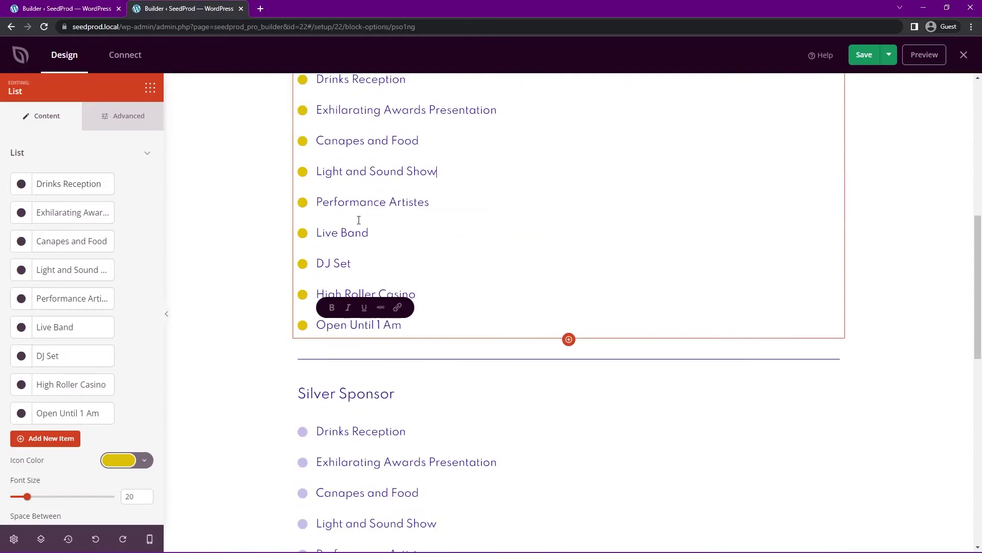
pyautogui.scroll(4, 368, 246)
pyautogui.scroll(-4, 460, 307)
pyautogui.scroll(-3, 486, 369)
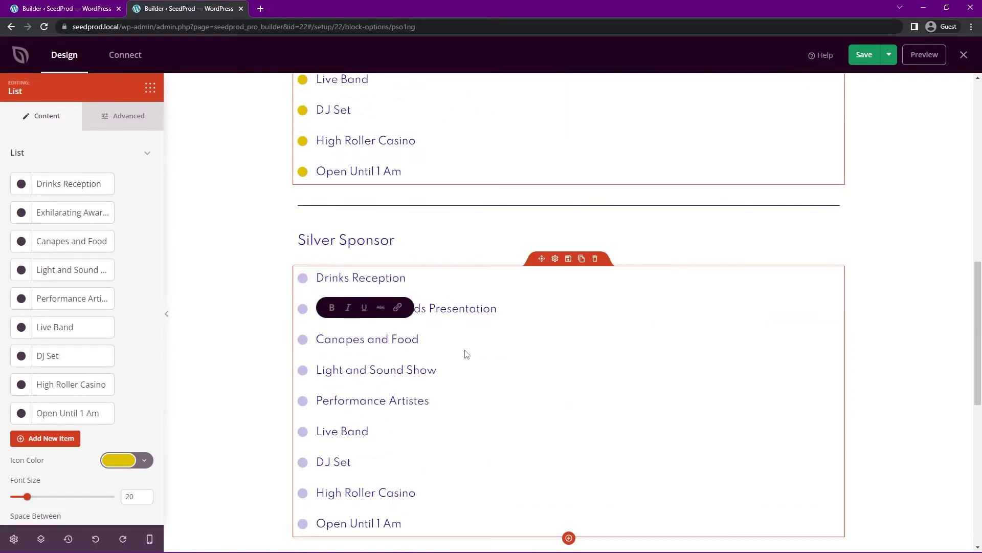
pyautogui.scroll(-1, 467, 337)
pyautogui.click(467, 322)
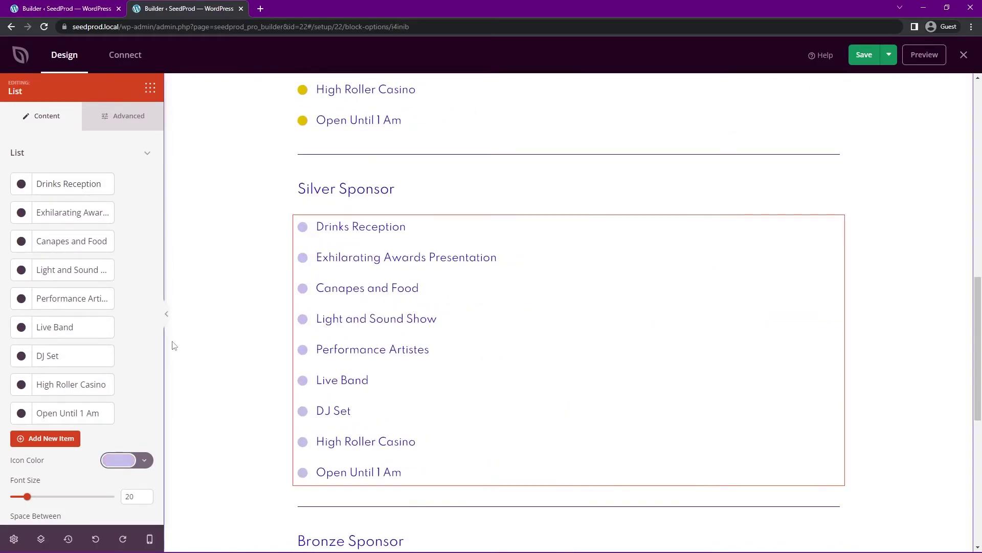
pyautogui.click(119, 460)
pyautogui.click(100, 308)
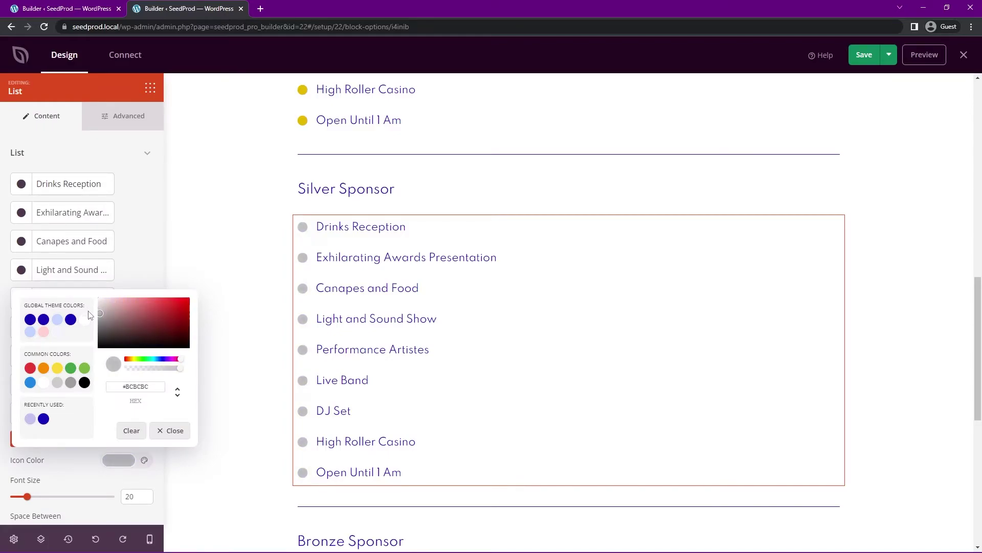
pyautogui.click(458, 344)
# - Set the icon color of the Bronze Sponsor list to the common orange
pyautogui.scroll(-6, 458, 345)
pyautogui.click(495, 344)
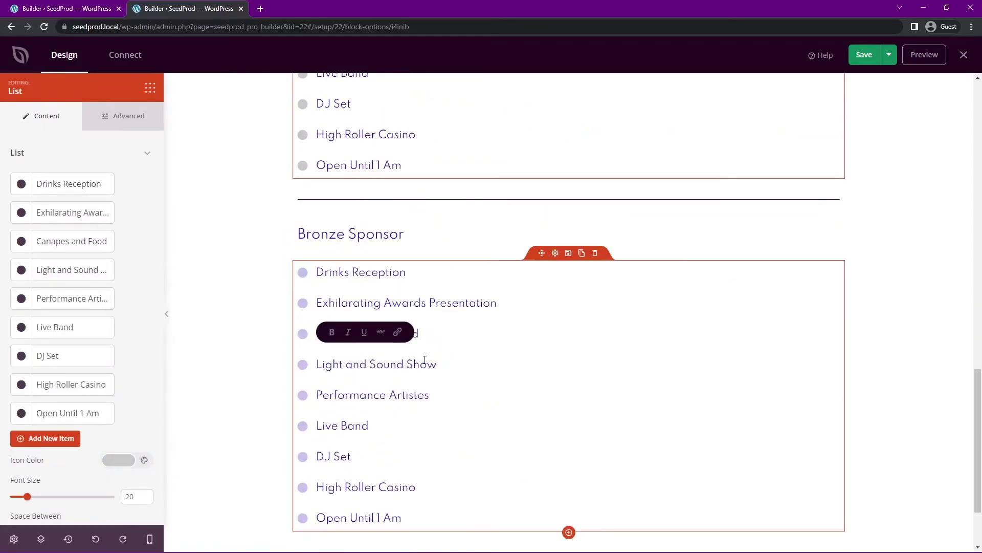
pyautogui.click(118, 460)
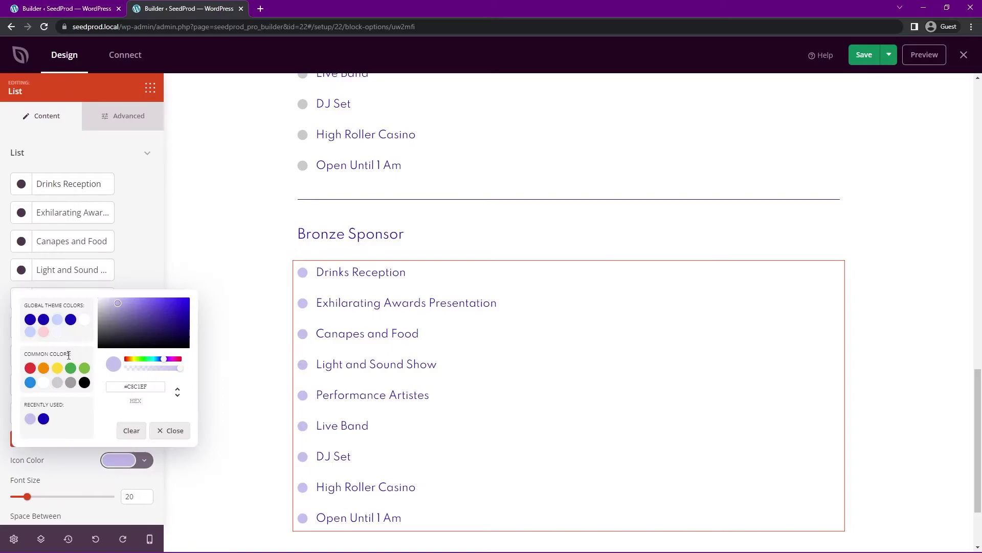
pyautogui.click(44, 368)
pyautogui.click(245, 241)
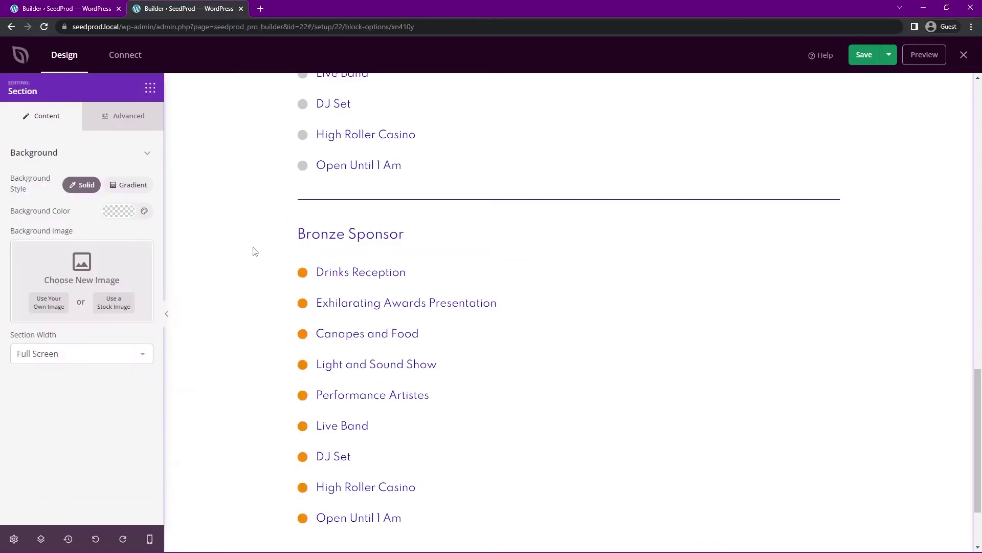
# - Look over the edited Partners page, save it and close the builder
pyautogui.scroll(5, 274, 332)
pyautogui.scroll(8, 275, 331)
pyautogui.scroll(-15, 239, 326)
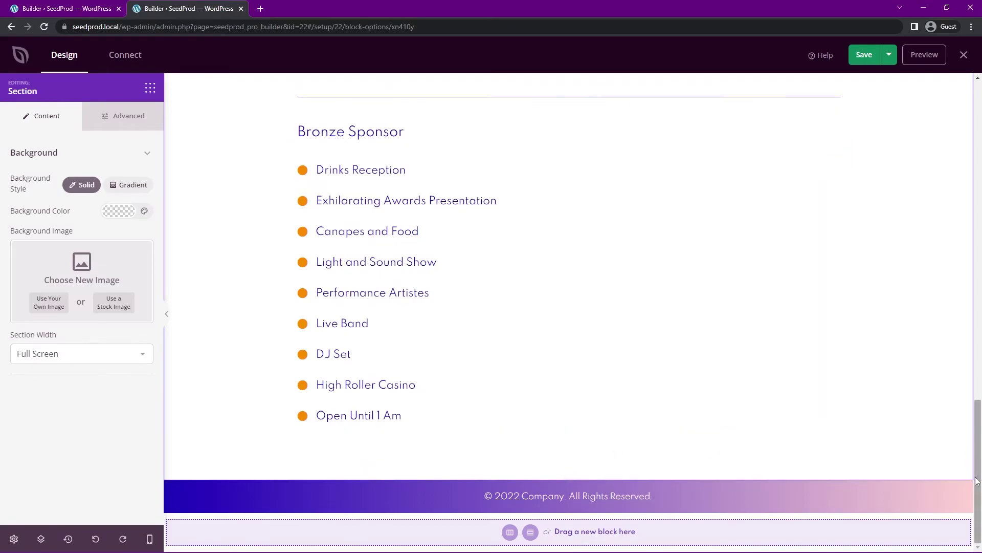
pyautogui.scroll(20, 869, 399)
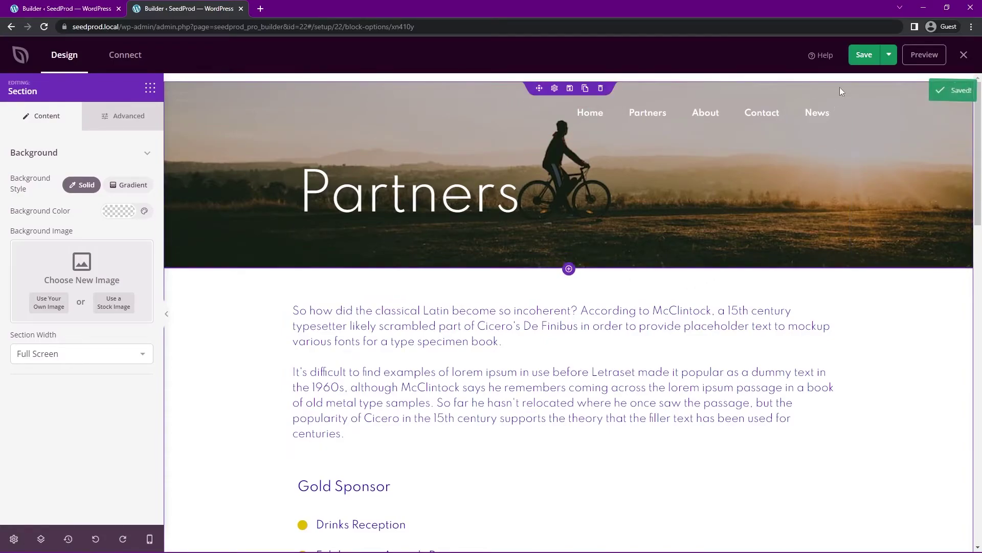
pyautogui.click(962, 57)
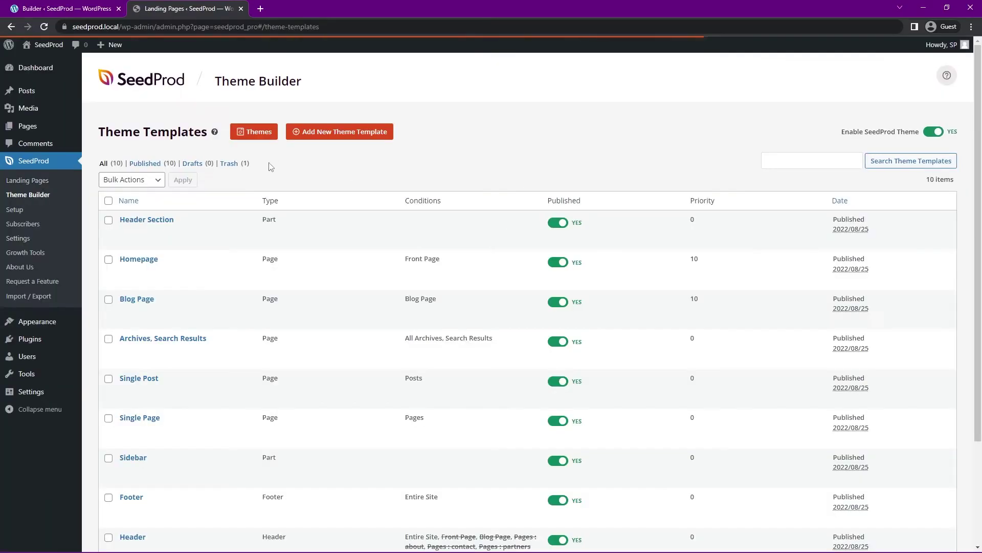
# - Open the live site in a new tab and check the Partners page's hero and three sponsor lists
pyautogui.middleClick(48, 44)
pyautogui.click(298, 7)
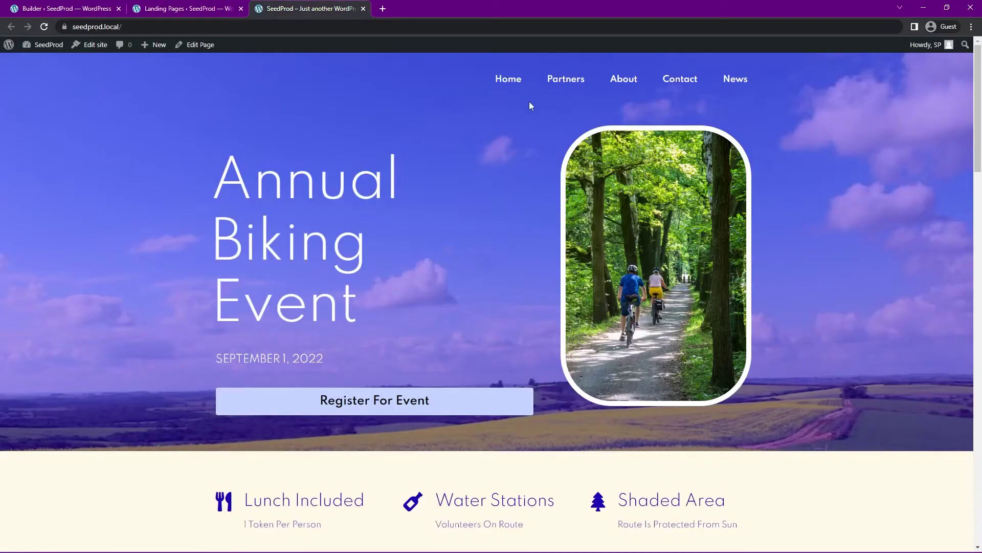
pyautogui.click(577, 83)
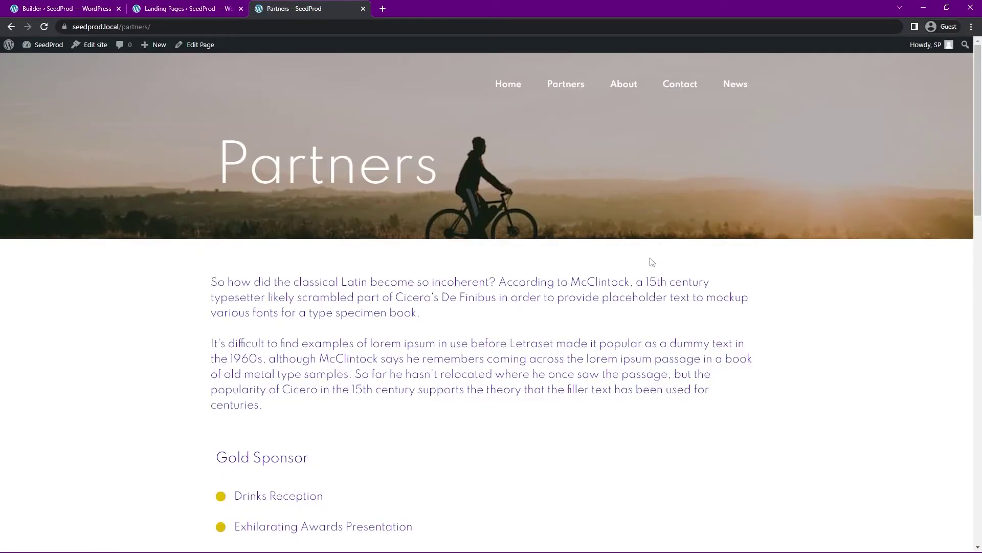
pyautogui.scroll(-10, 654, 263)
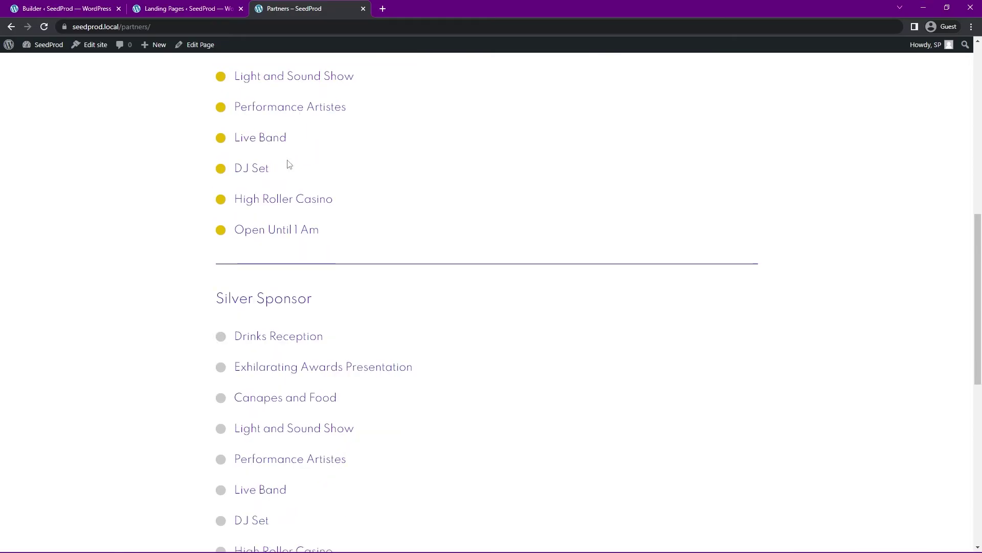
pyautogui.scroll(-9, 317, 169)
pyautogui.scroll(5, 371, 230)
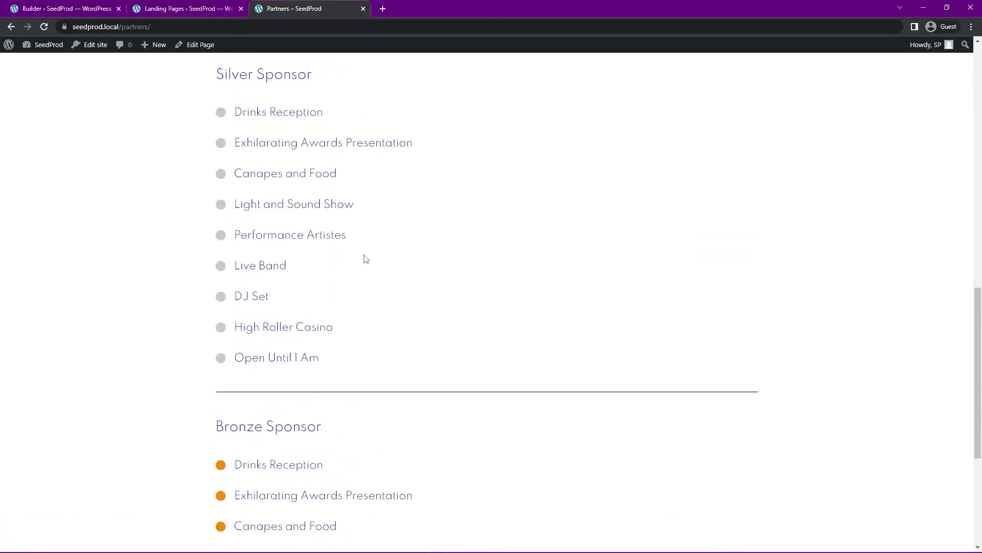
pyautogui.scroll(15, 366, 259)
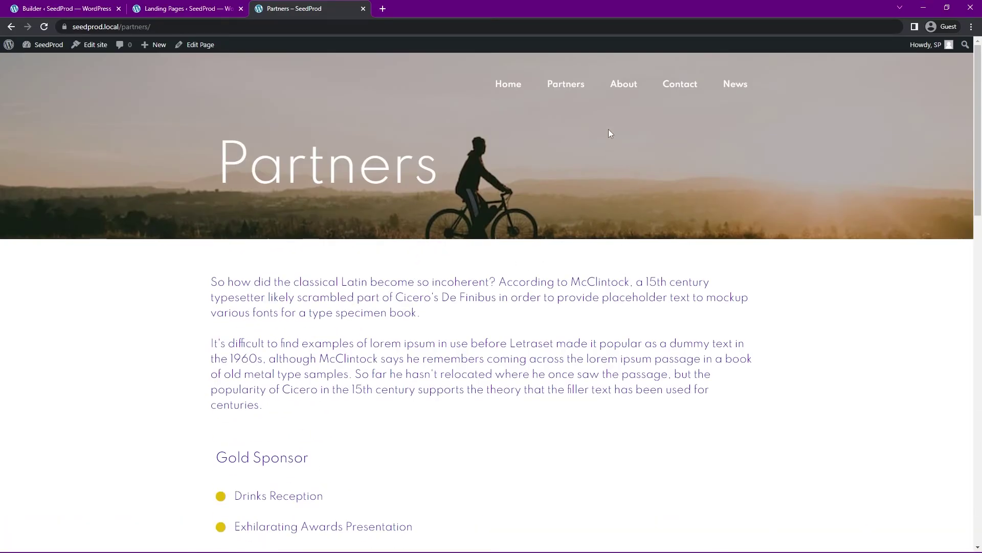
# - Look over the live About page and open it for editing with SeedProd
pyautogui.click(623, 84)
pyautogui.scroll(-2, 980, 175)
pyautogui.scroll(-4, 979, 175)
pyautogui.scroll(2, 963, 232)
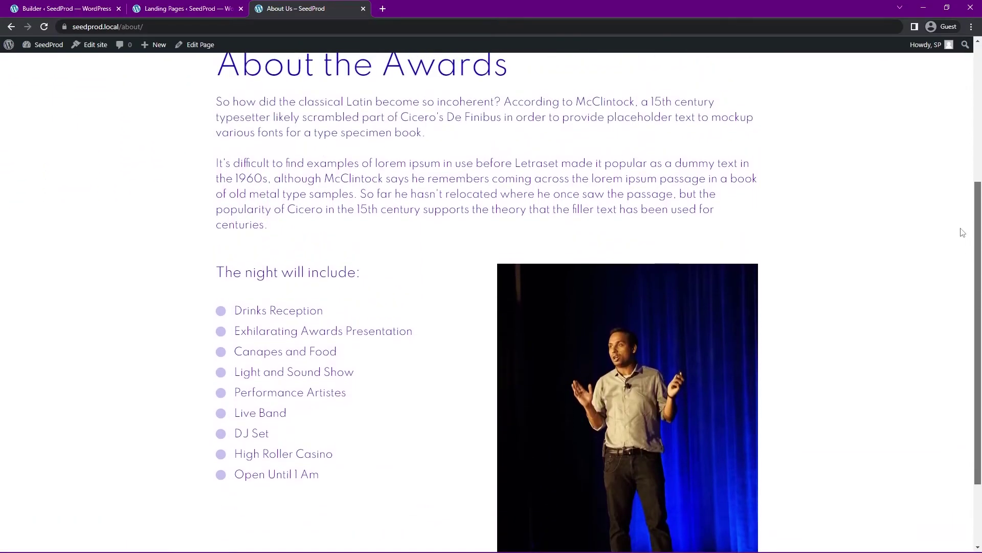
pyautogui.scroll(4, 517, 208)
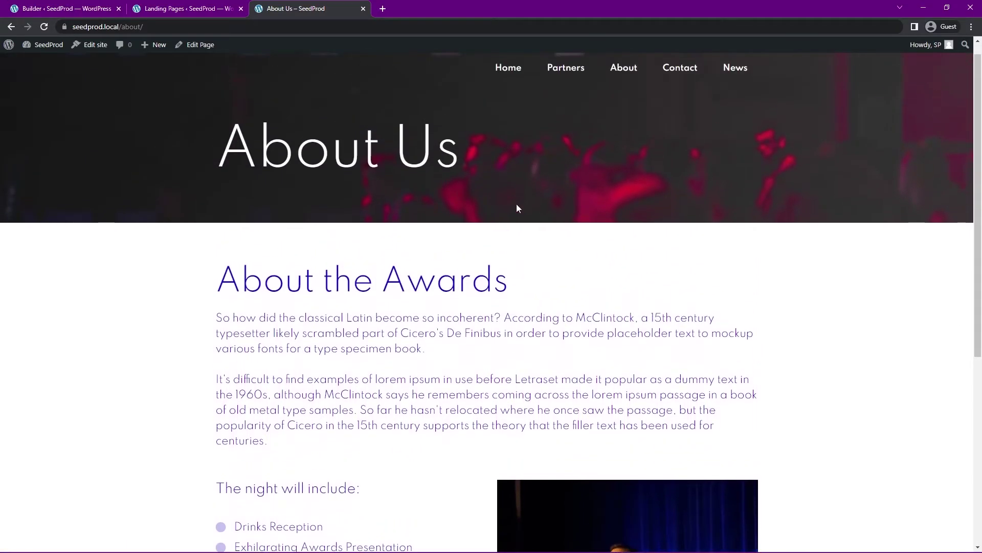
pyautogui.click(200, 45)
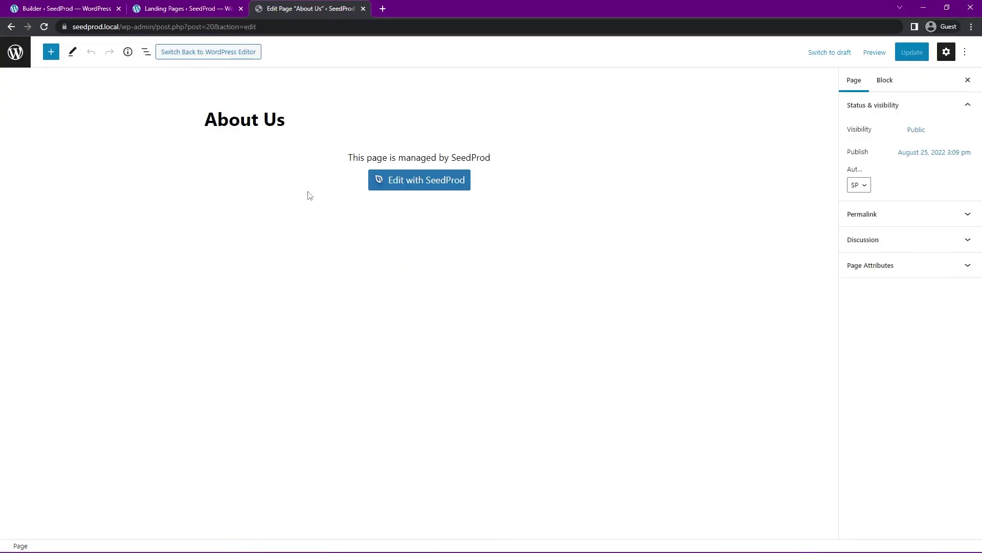
pyautogui.click(404, 185)
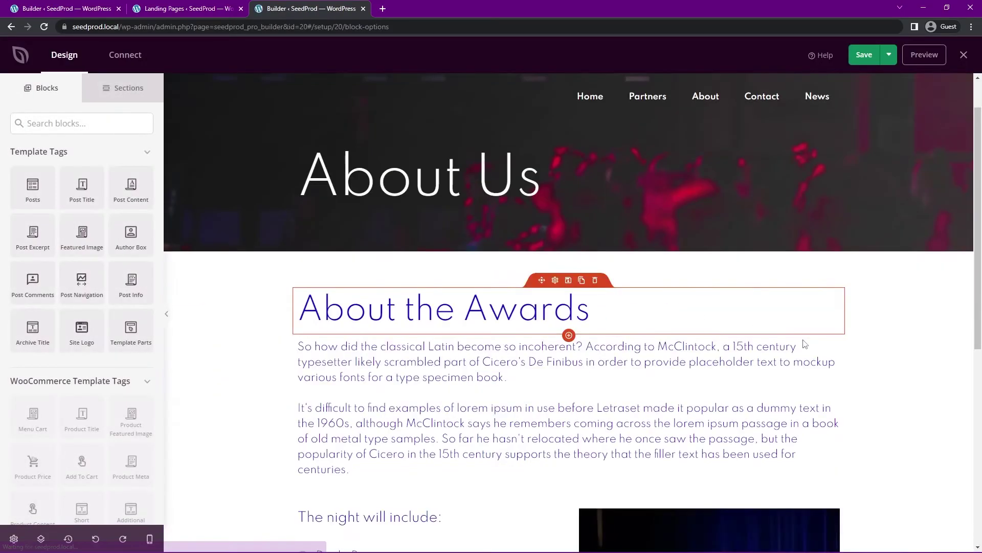
# - Delete the About the Awards headline block below the About Us hero
pyautogui.scroll(-4, 805, 343)
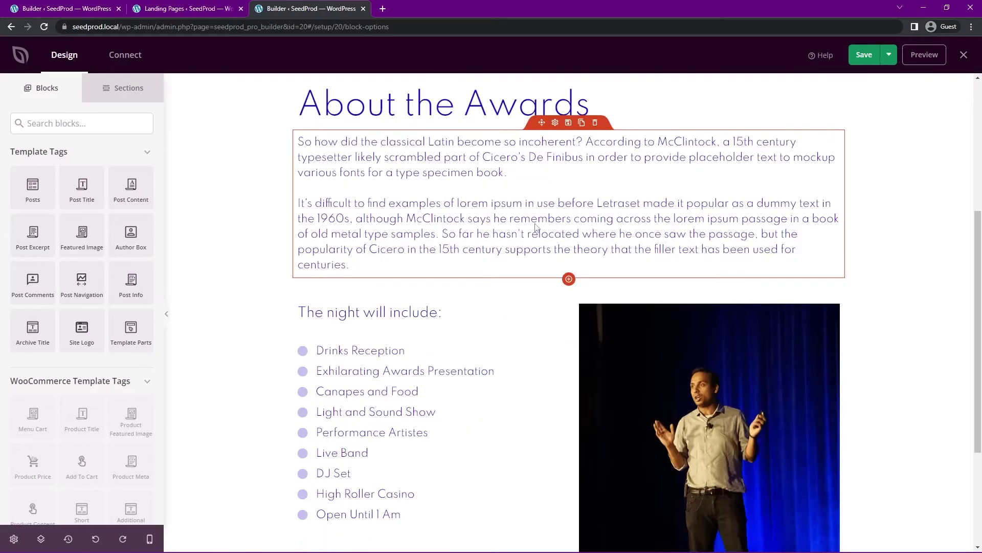
pyautogui.scroll(3, 548, 231)
pyautogui.click(595, 229)
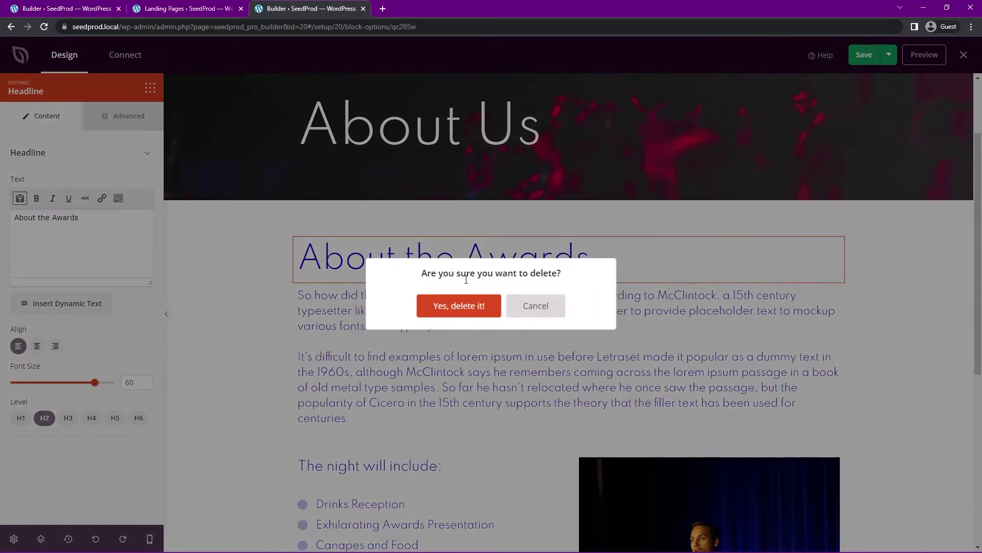
pyautogui.click(459, 305)
# - Try a dark grey text color, #3E3E3E, on the introductory paragraphs below the About Us hero
pyautogui.click(557, 125)
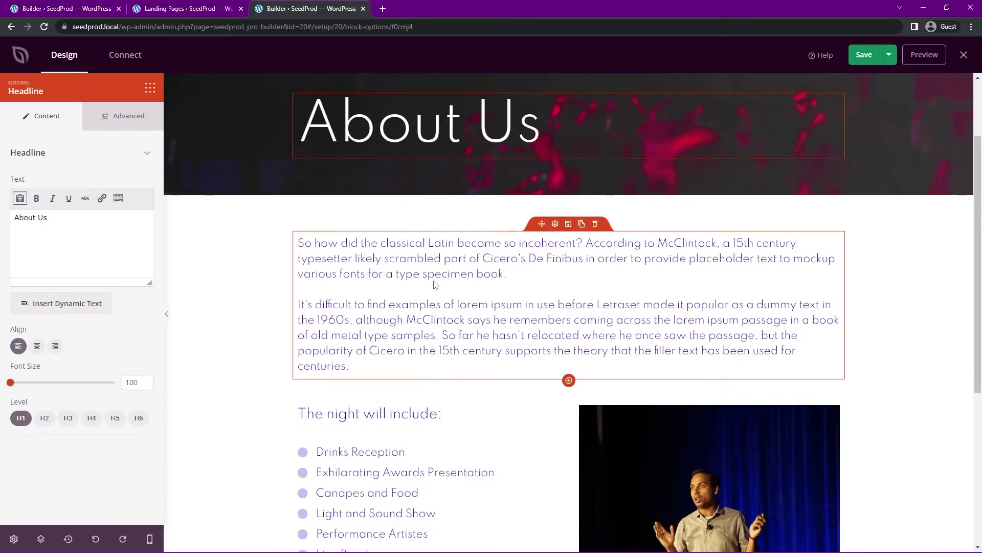
pyautogui.click(461, 276)
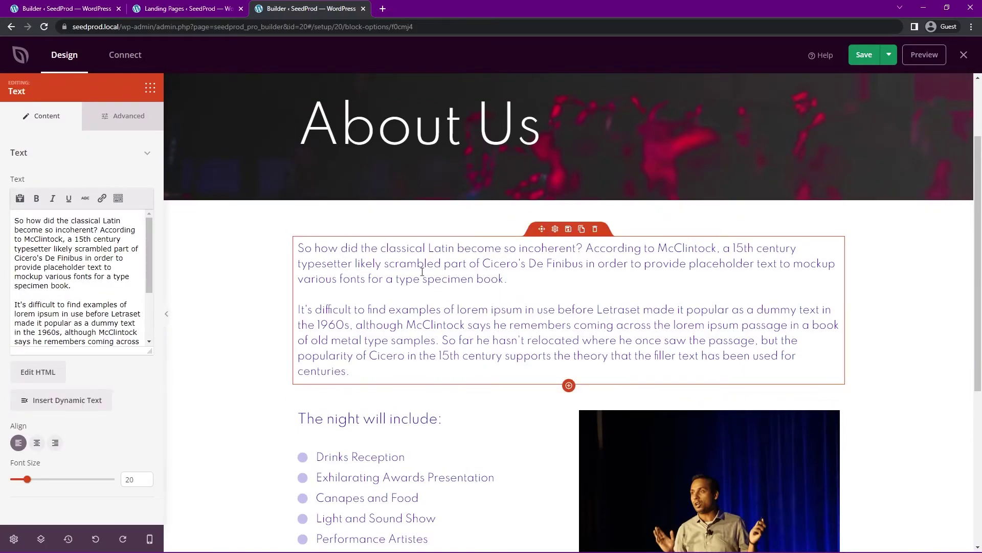
pyautogui.click(121, 122)
pyautogui.click(116, 207)
pyautogui.click(99, 270)
pyautogui.moveTo(93, 264); pyautogui.dragTo(93, 265)
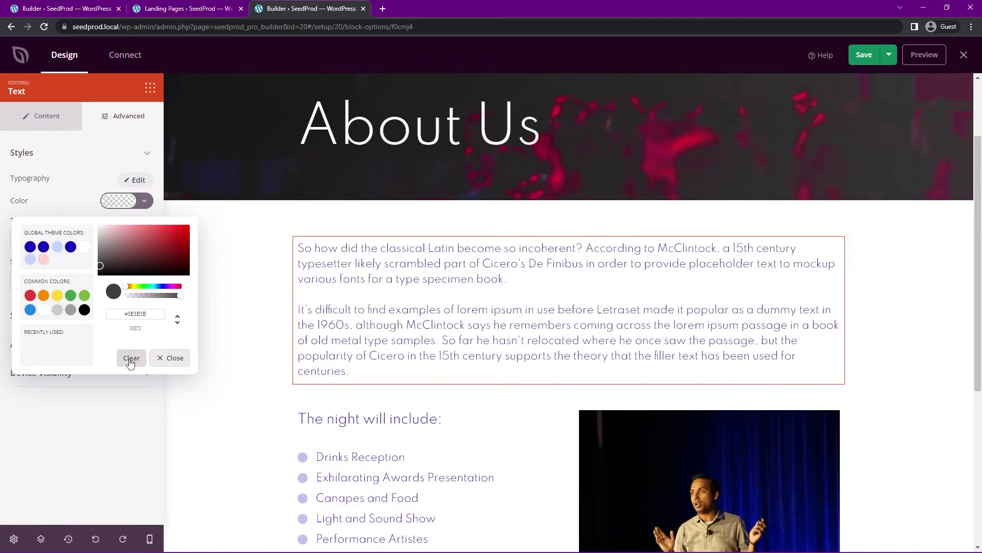
pyautogui.click(116, 388)
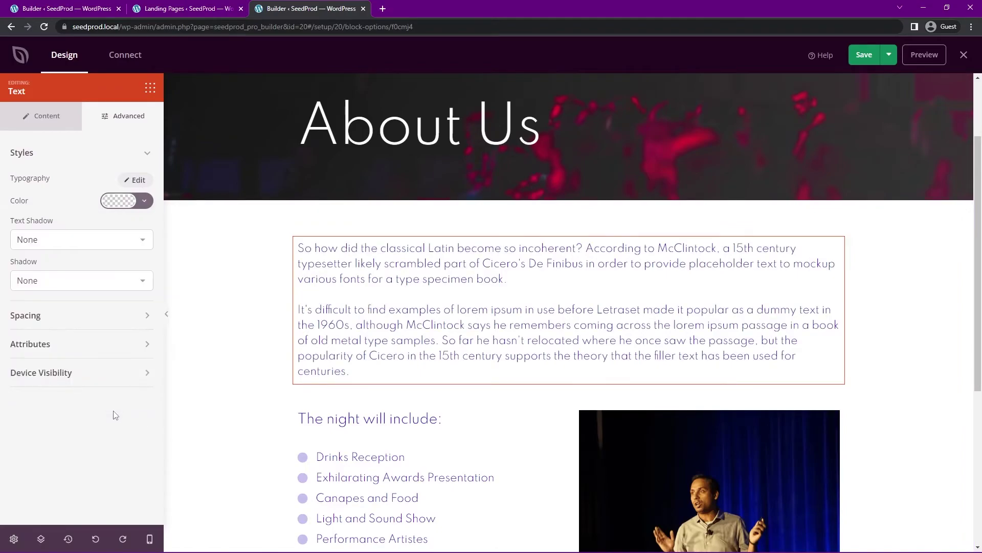
# - Set the width of the speaker image beside the night's program list to 75%
pyautogui.scroll(-4, 731, 312)
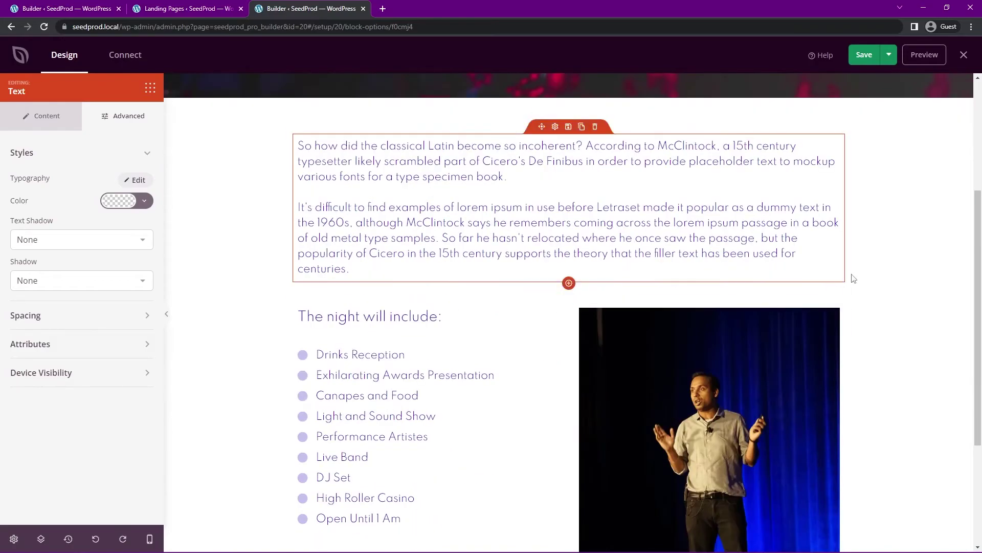
pyautogui.click(699, 278)
pyautogui.doubleClick(51, 407)
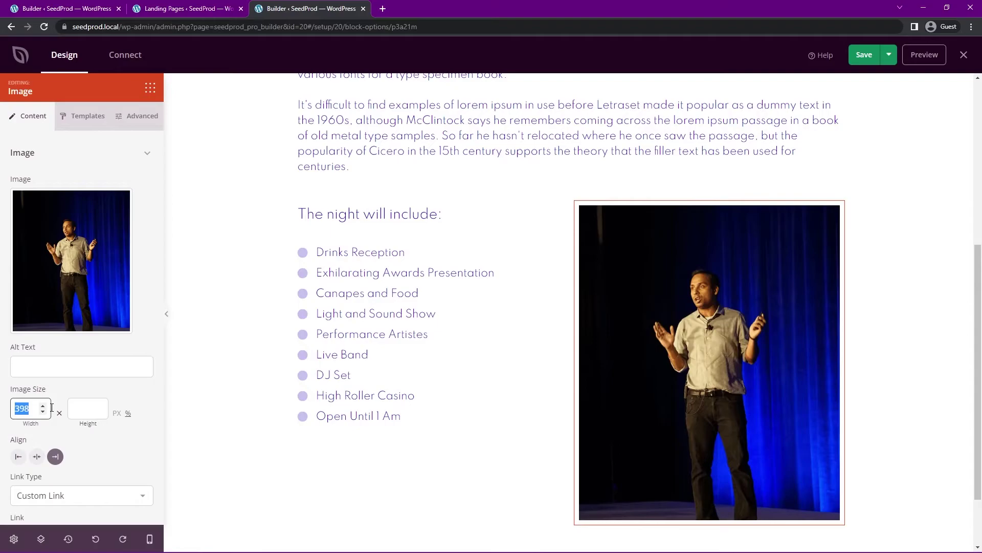
pyautogui.write('75')
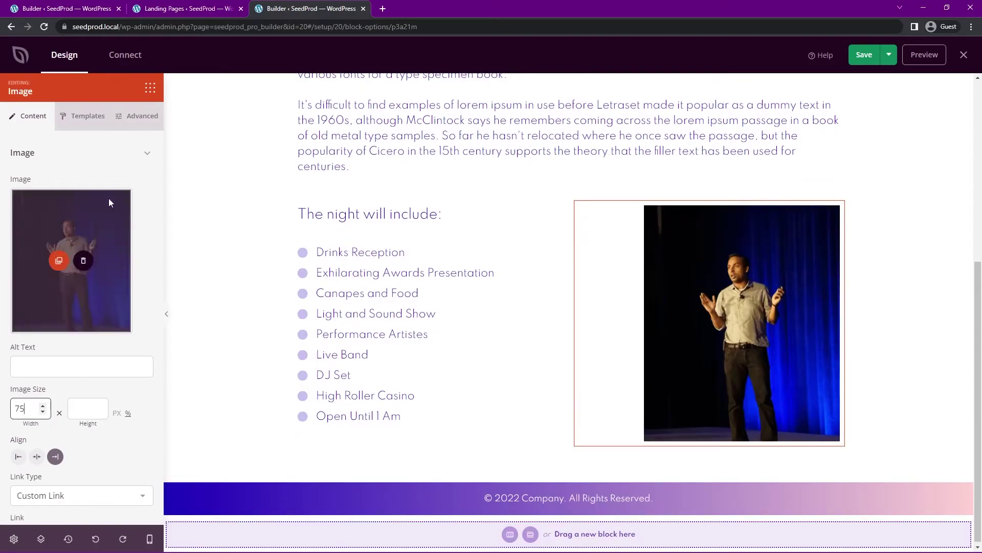
# - Round all four corners of the speaker image with a 100 px border radius
pyautogui.click(134, 116)
pyautogui.click(39, 200)
pyautogui.click(64, 197)
pyautogui.click(49, 243)
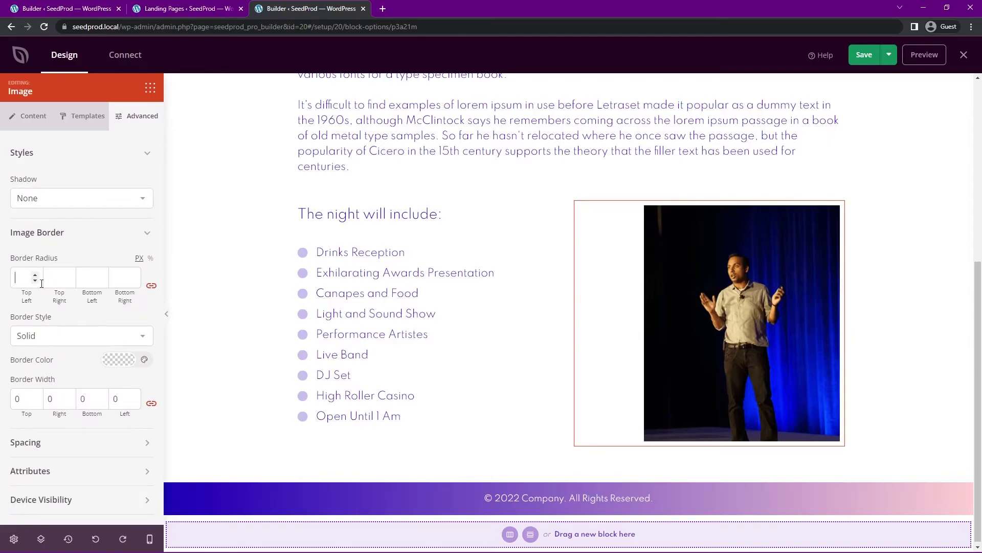
pyautogui.write('100')
# - Give the speaker image a solid border 10 wide on all sides in light grey, #E3E1E1
pyautogui.click(117, 359)
pyautogui.click(22, 418)
pyautogui.click(13, 398)
pyautogui.write('1')
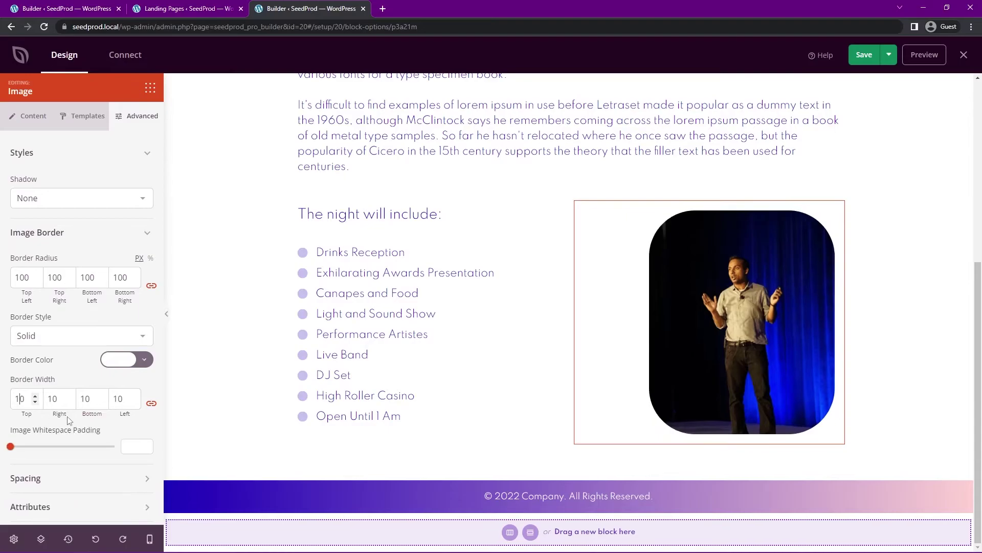
pyautogui.click(113, 360)
pyautogui.click(99, 206)
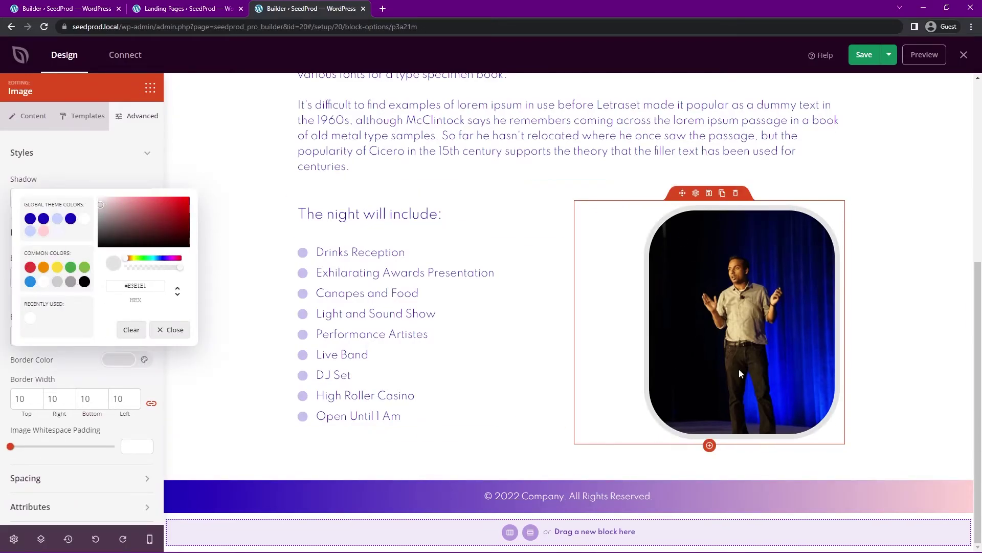
pyautogui.moveTo(978, 330); pyautogui.dragTo(979, 317)
pyautogui.click(961, 312)
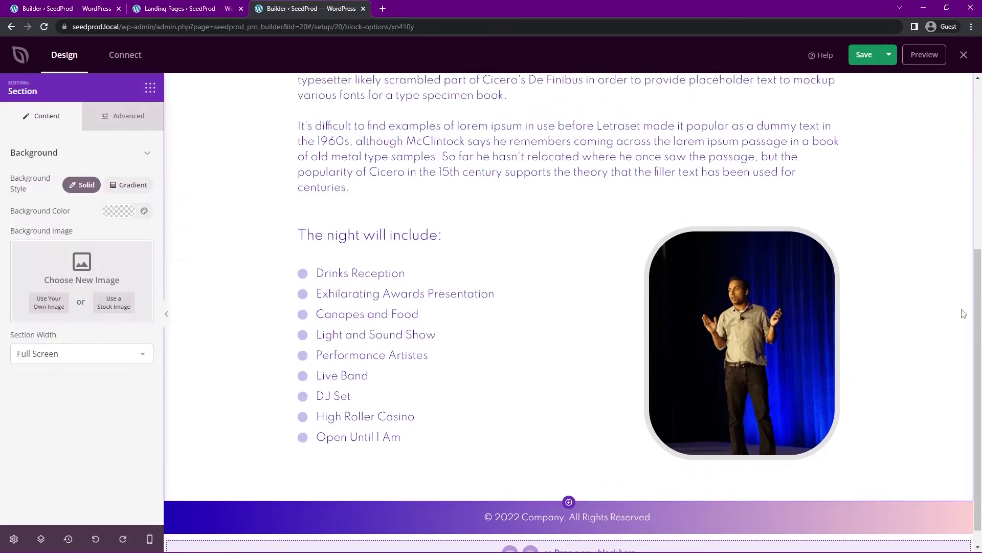
pyautogui.scroll(6, 304, 157)
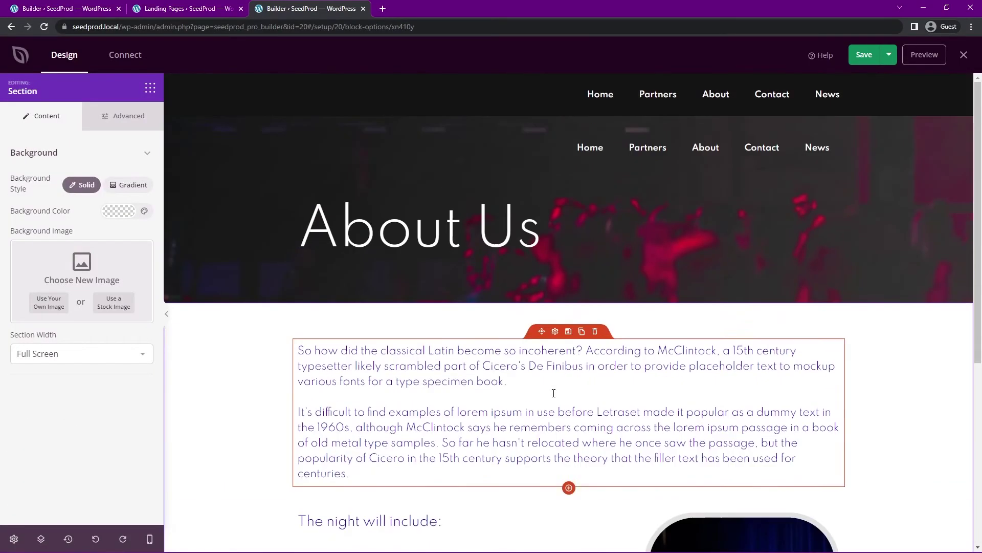
# - Browse the builder's available blocks, including the template tag, standard, advanced and WooCommerce groups
pyautogui.click(150, 88)
pyautogui.scroll(-2, 122, 170)
pyautogui.scroll(-2, 122, 171)
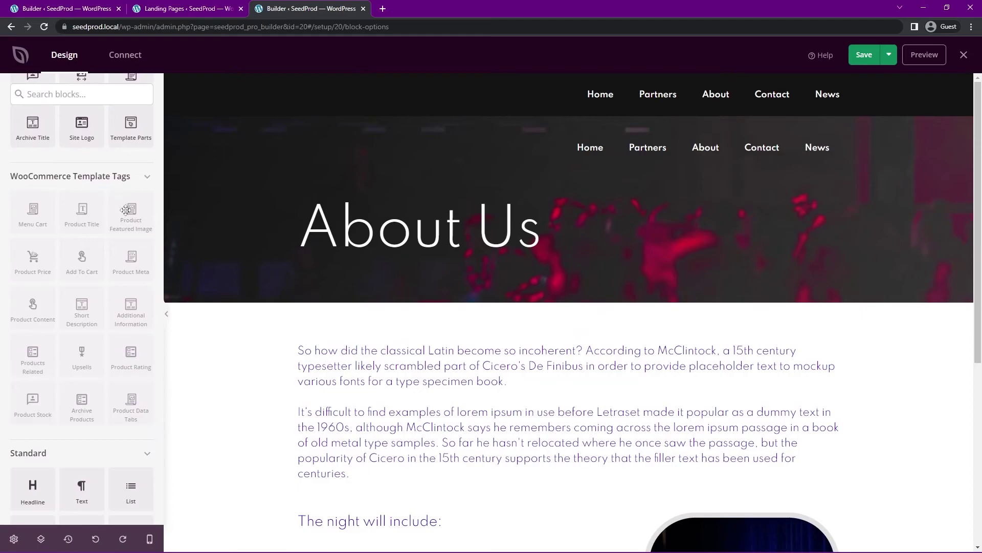
pyautogui.click(148, 181)
pyautogui.scroll(-1, 110, 302)
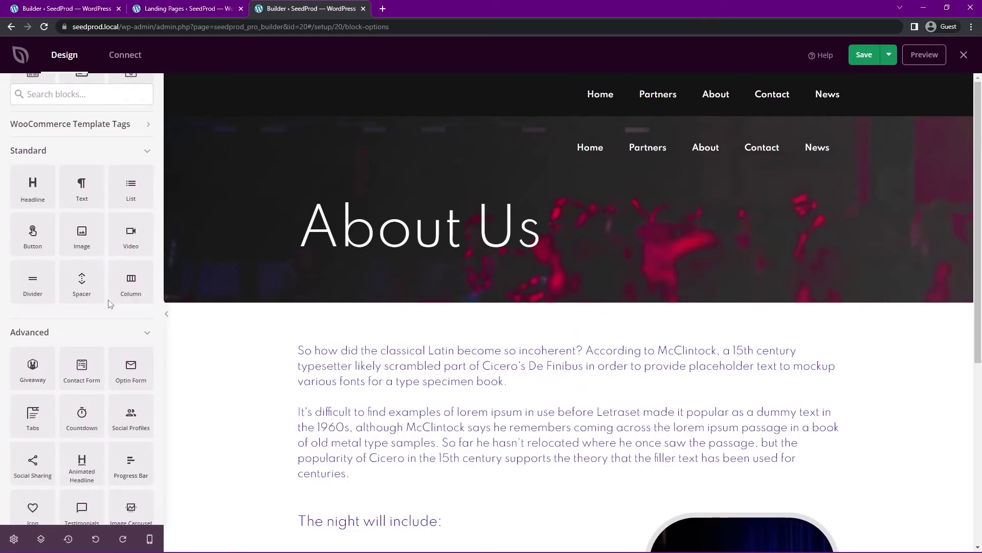
pyautogui.scroll(-6, 92, 307)
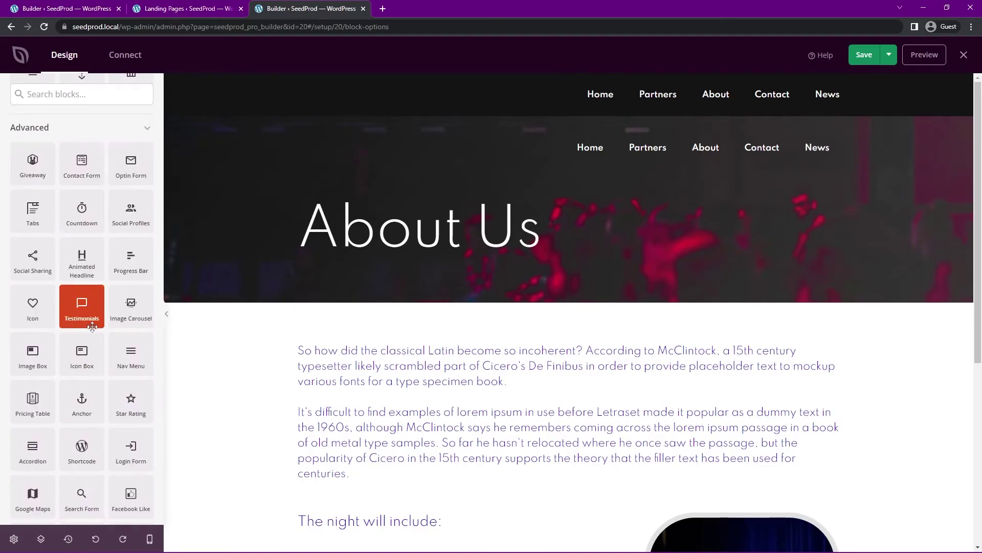
pyautogui.scroll(-6, 94, 338)
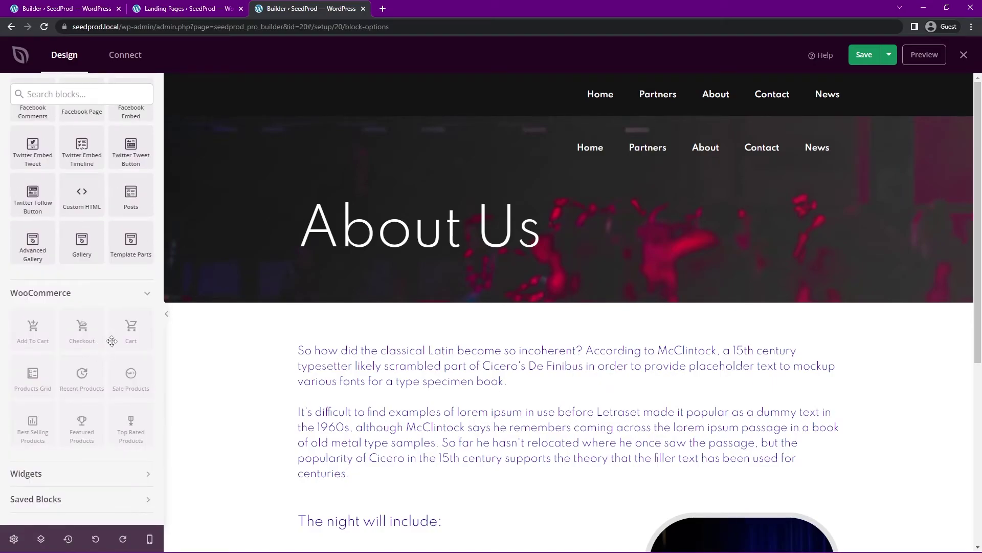
pyautogui.scroll(14, 81, 317)
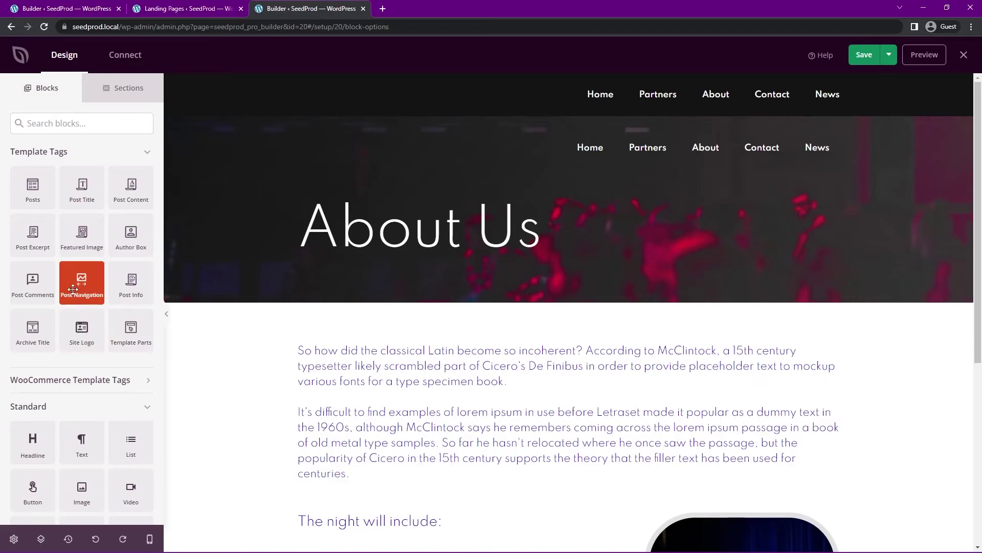
# - Save the About Us page and close its builder
pyautogui.click(865, 57)
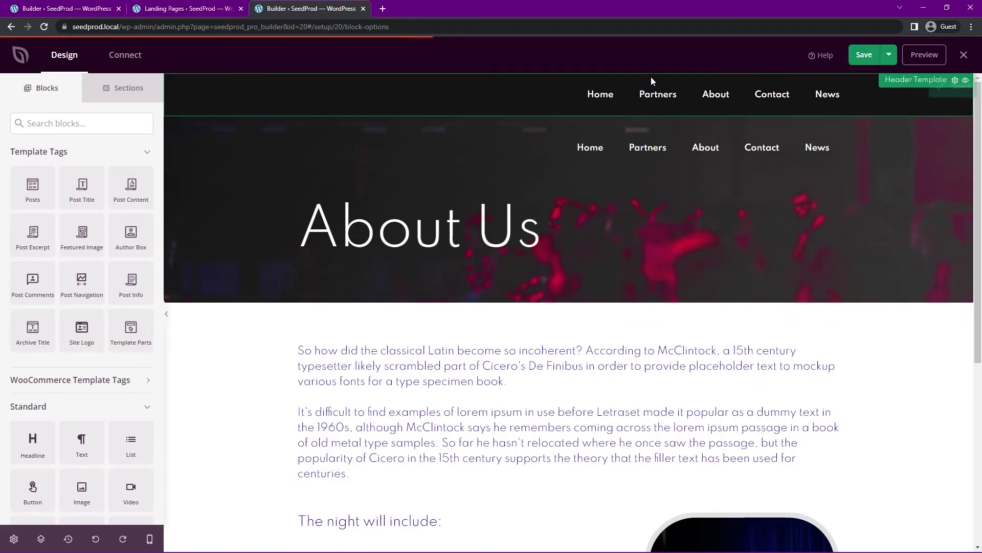
pyautogui.click(363, 9)
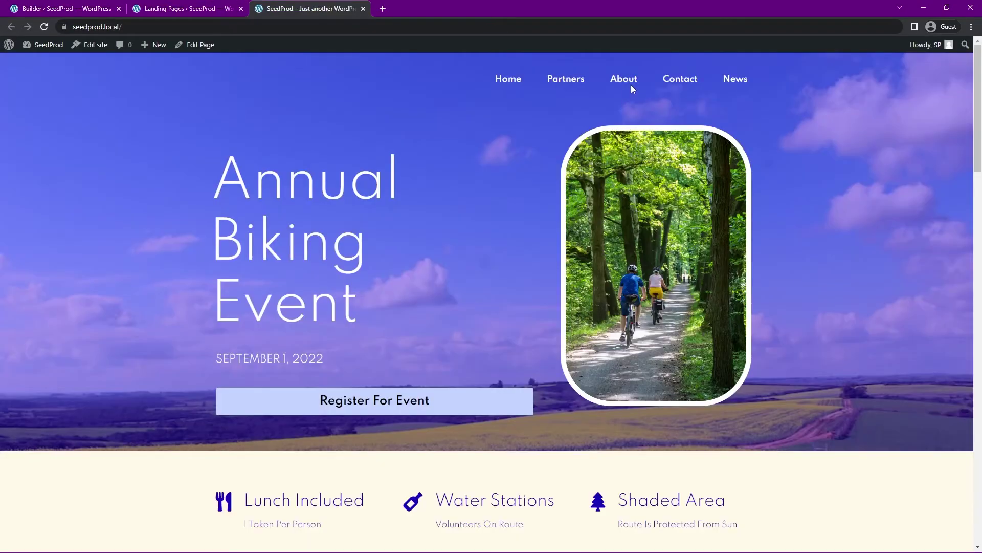
# - Look over the live Contact page and its promo code FAQ, and open the page for editing with SeedProd
pyautogui.click(682, 85)
pyautogui.scroll(-5, 755, 263)
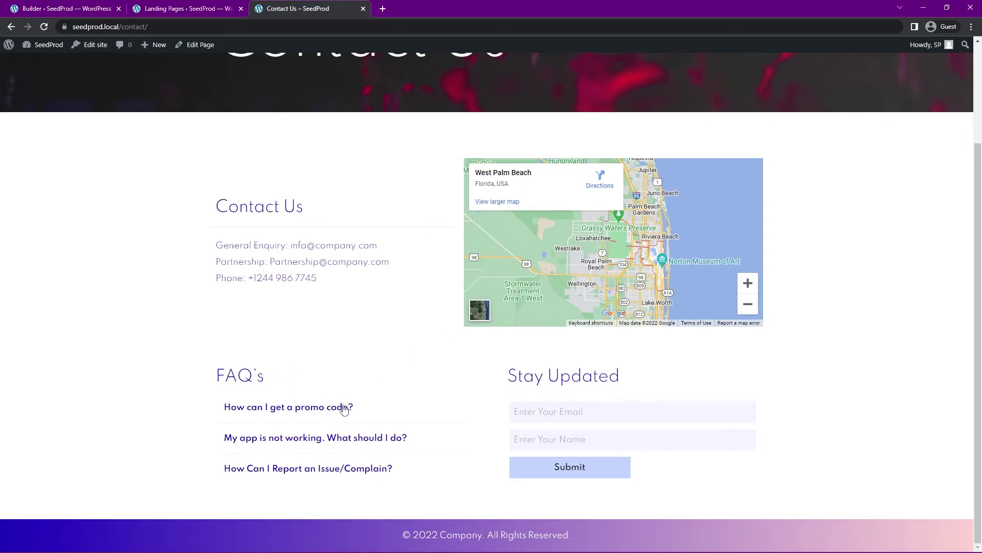
pyautogui.click(261, 407)
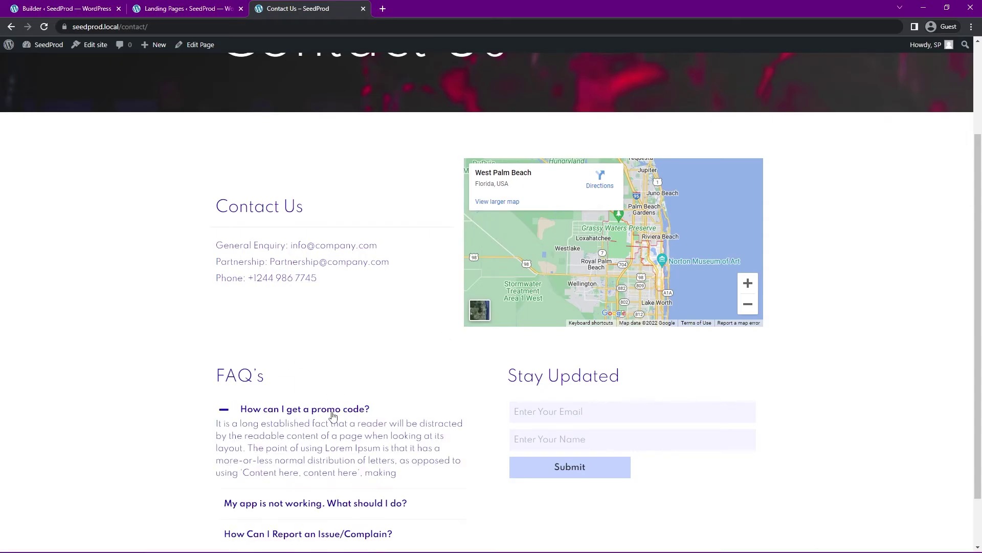
pyautogui.click(301, 412)
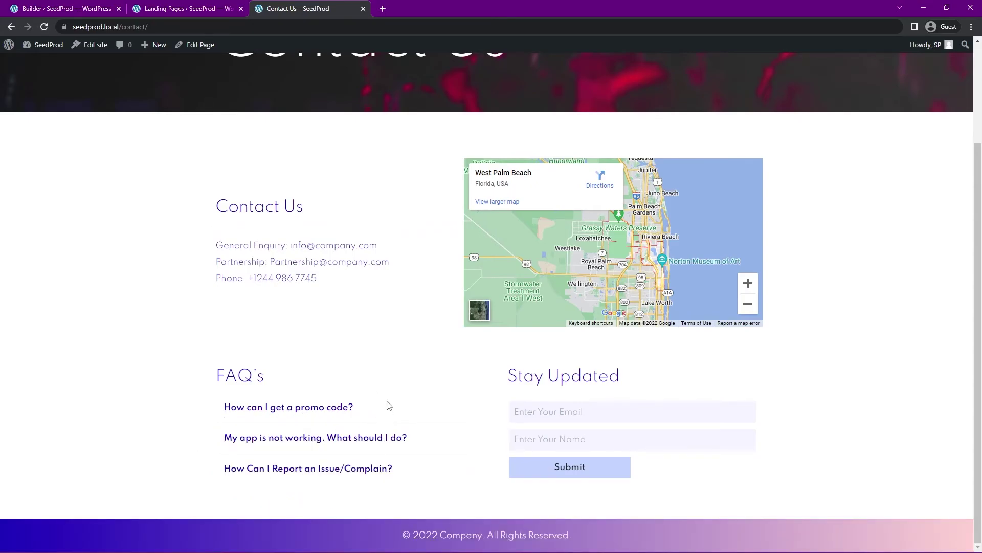
pyautogui.scroll(3, 491, 426)
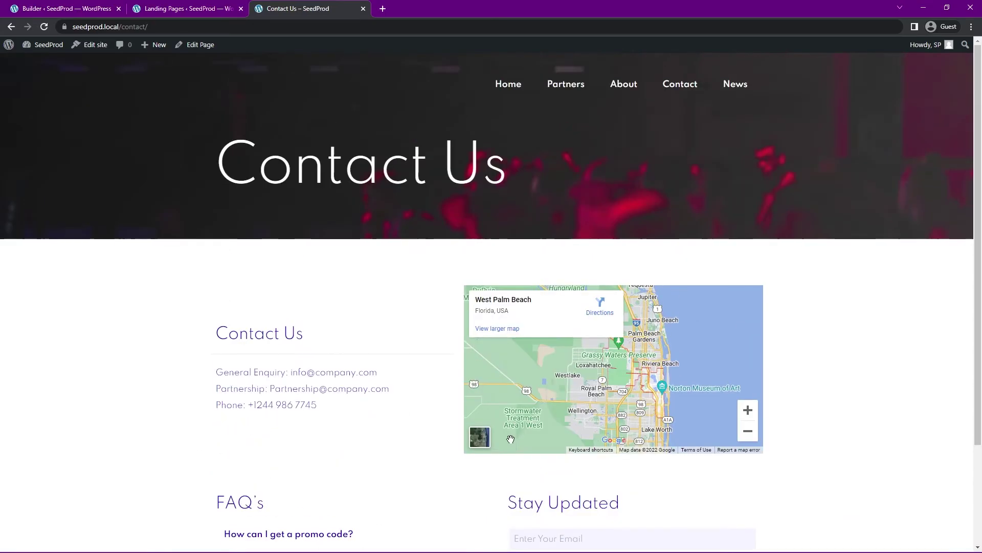
pyautogui.click(205, 45)
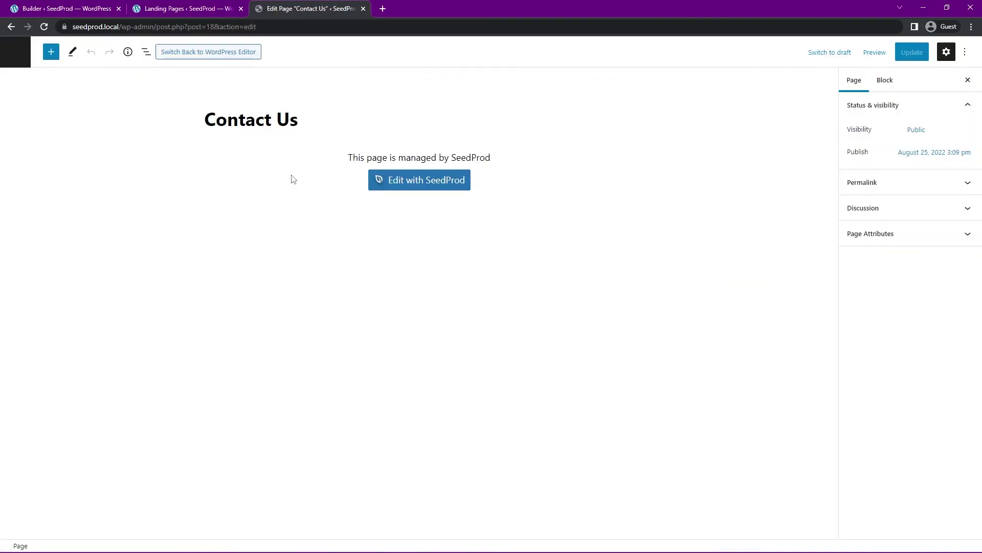
pyautogui.click(417, 180)
# - Hide the Name field of the Stay Updated opt-in form and set the form's size to Large
pyautogui.scroll(-3, 575, 268)
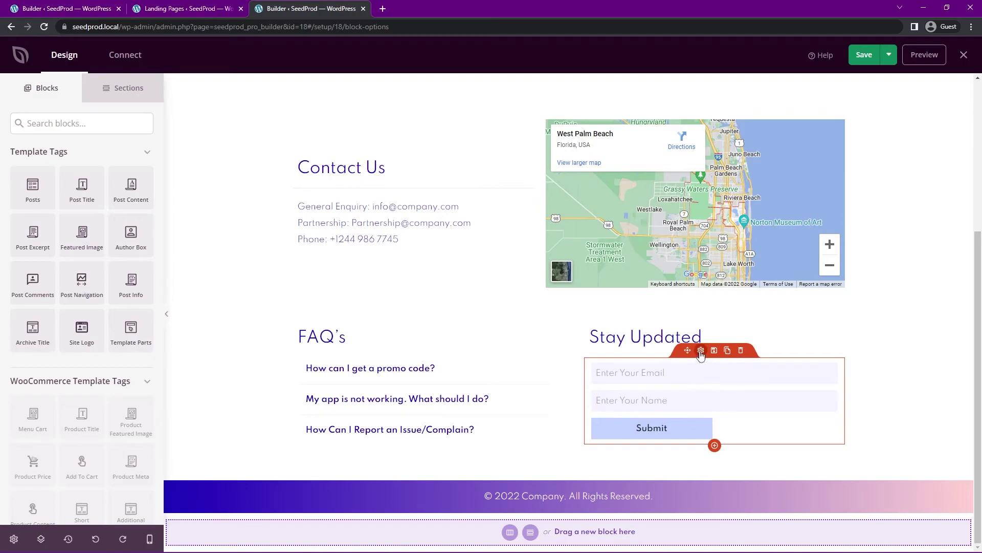
pyautogui.click(701, 352)
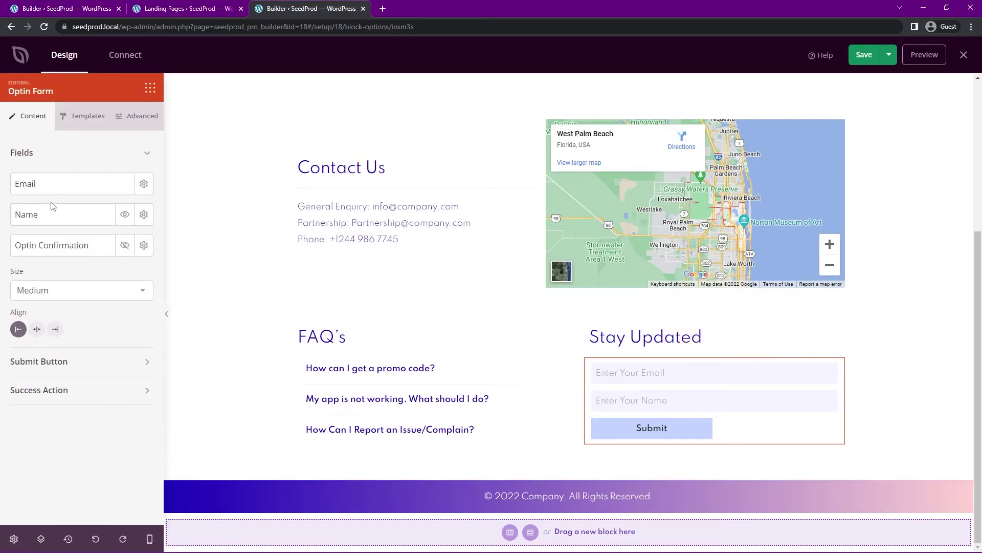
pyautogui.click(125, 215)
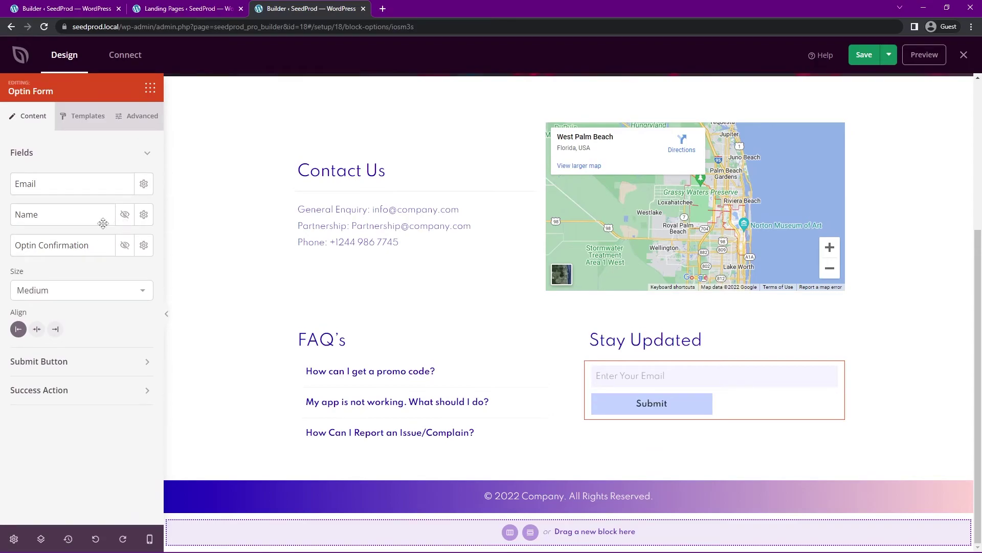
pyautogui.click(96, 292)
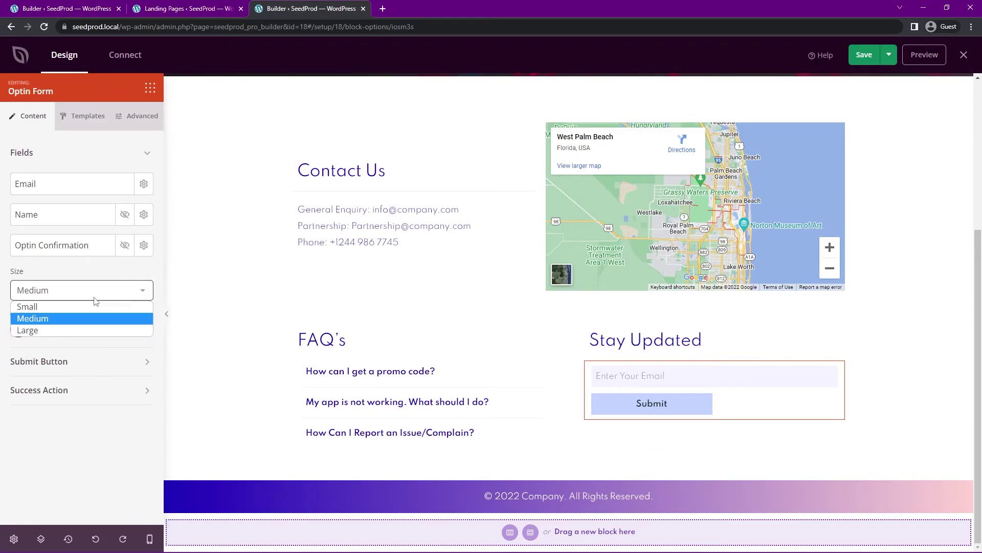
pyautogui.click(62, 331)
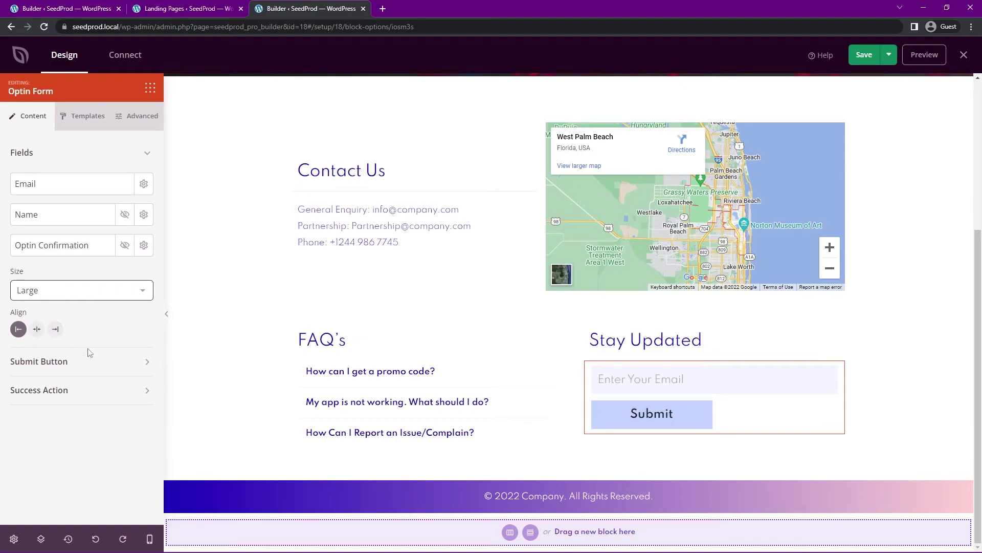
# - Set the opt-in form's submit button text to "Subscribe"
pyautogui.click(44, 356)
pyautogui.scroll(-1, 77, 379)
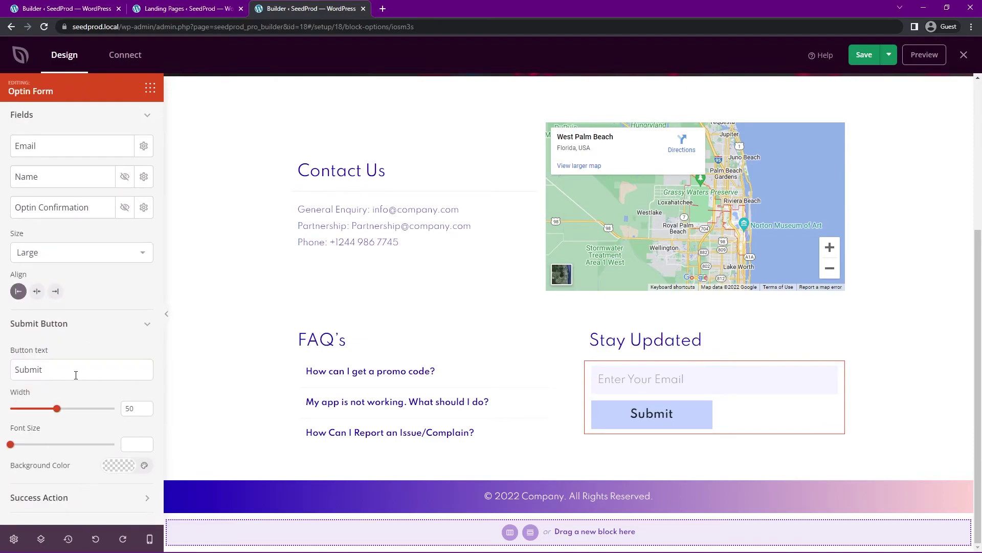
pyautogui.doubleClick(49, 372)
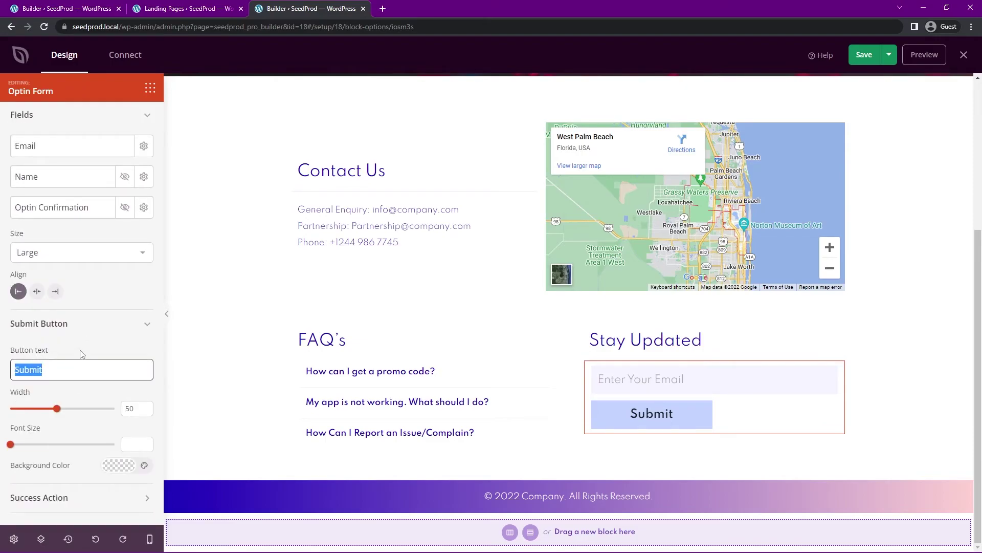
pyautogui.write('Subscribe')
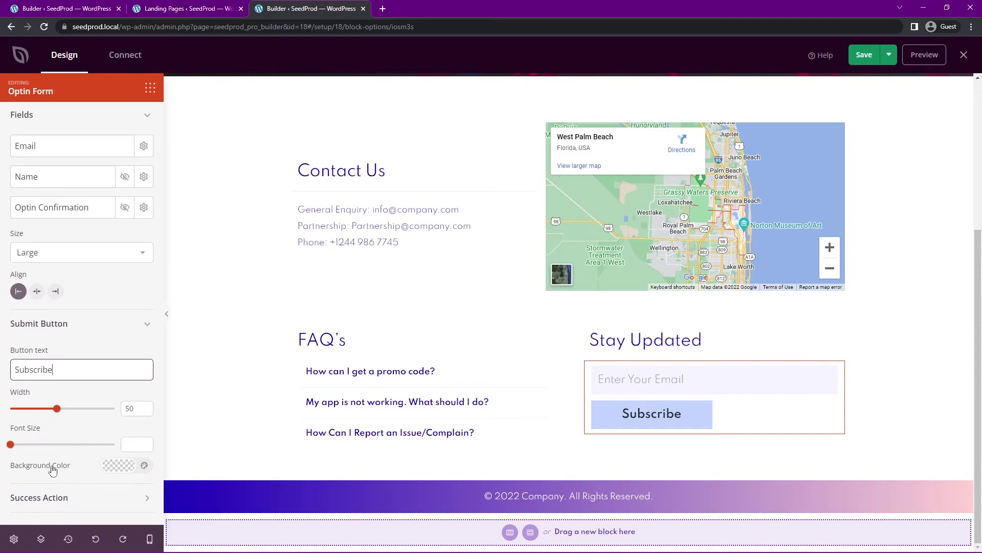
# - Review the opt-in form's success action options, keep Show Message, and save the Contact page
pyautogui.click(143, 326)
pyautogui.click(103, 388)
pyautogui.scroll(-2, 93, 359)
pyautogui.click(83, 342)
pyautogui.click(105, 320)
pyautogui.scroll(2, 105, 322)
pyautogui.click(863, 55)
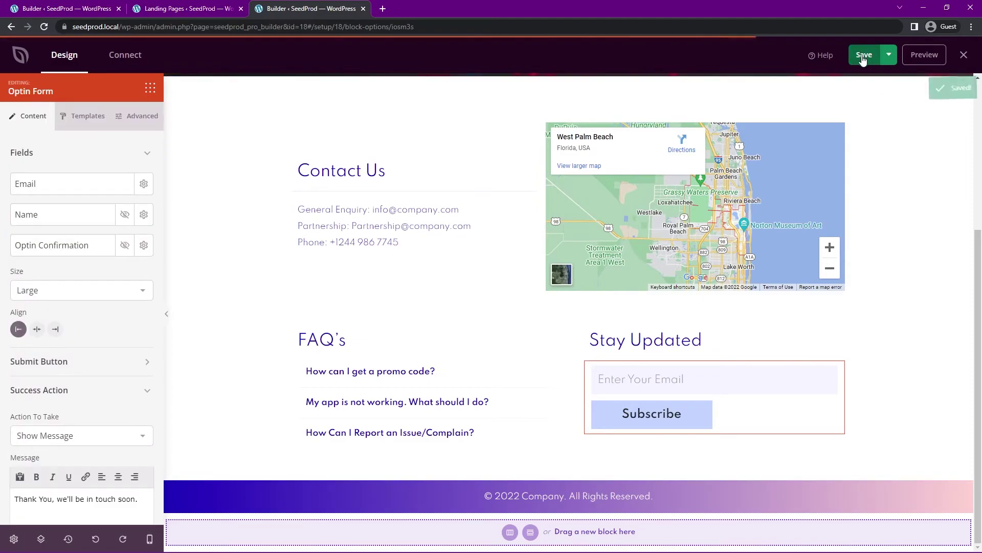
# - Review the Constant Contact email marketing connection form with its API key and connection name fields, and save the Contact page
pyautogui.click(126, 60)
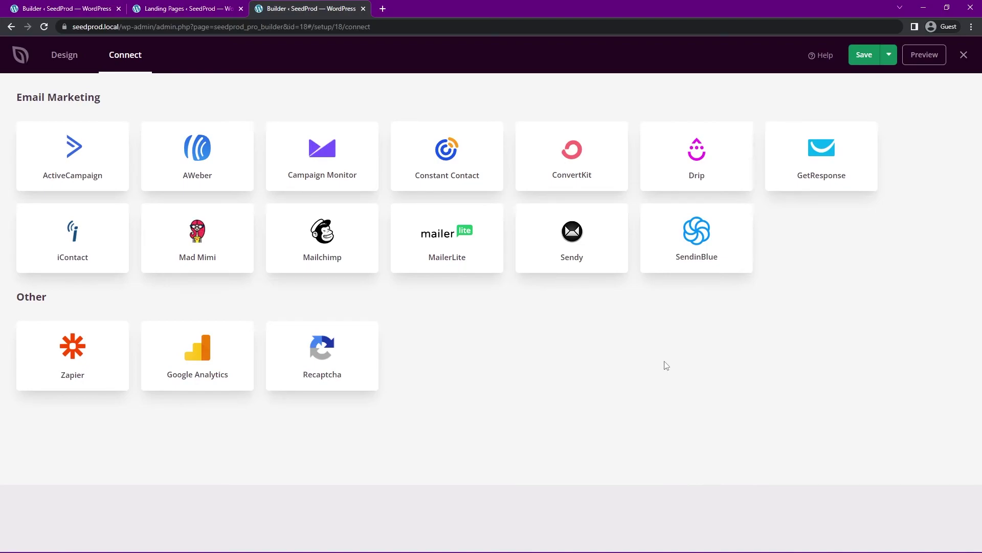
pyautogui.moveTo(461, 132)
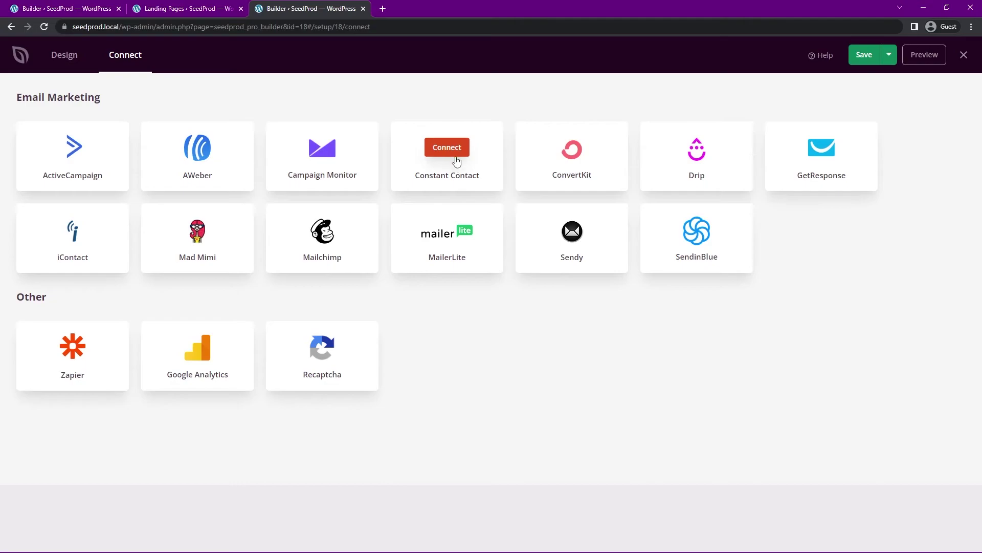
pyautogui.click(449, 150)
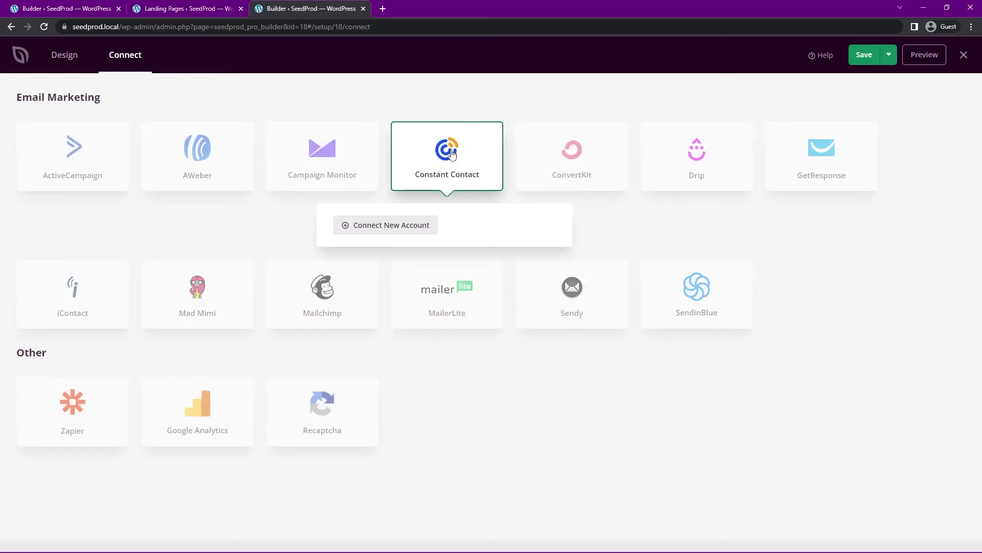
pyautogui.click(381, 231)
pyautogui.click(431, 263)
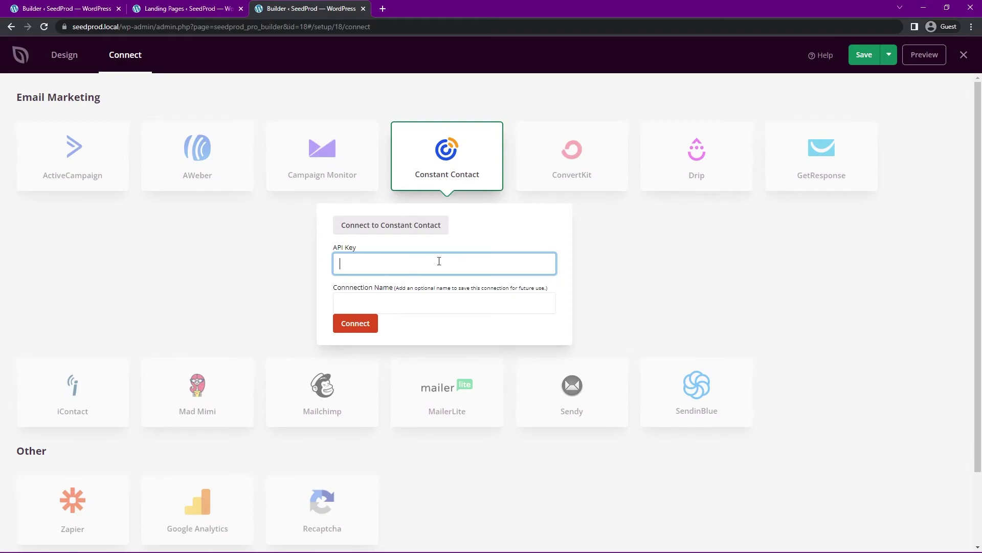
pyautogui.click(442, 301)
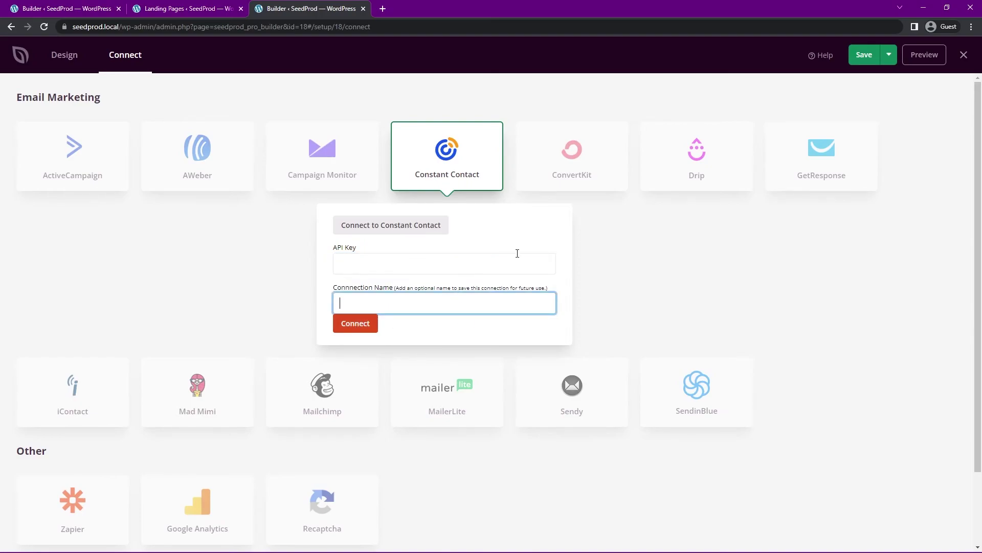
pyautogui.click(685, 278)
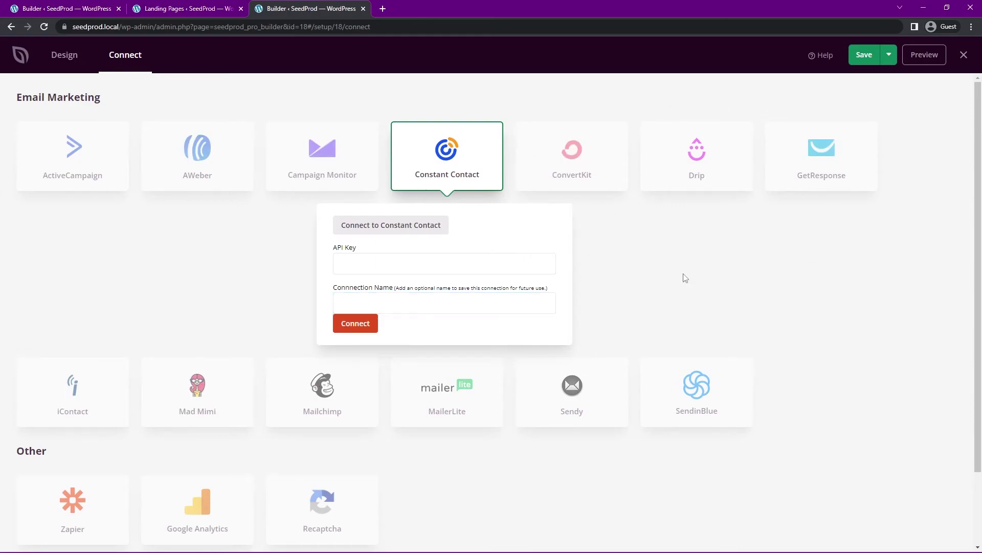
pyautogui.click(866, 58)
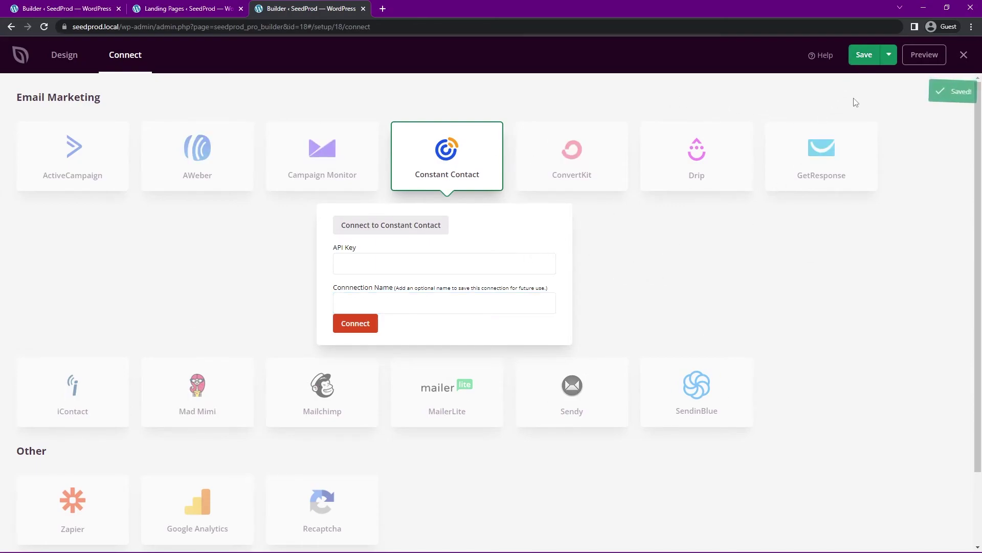
# - Return to the Contact page design, close the Contact and homepage builders, and go back to the theme templates list
pyautogui.click(62, 55)
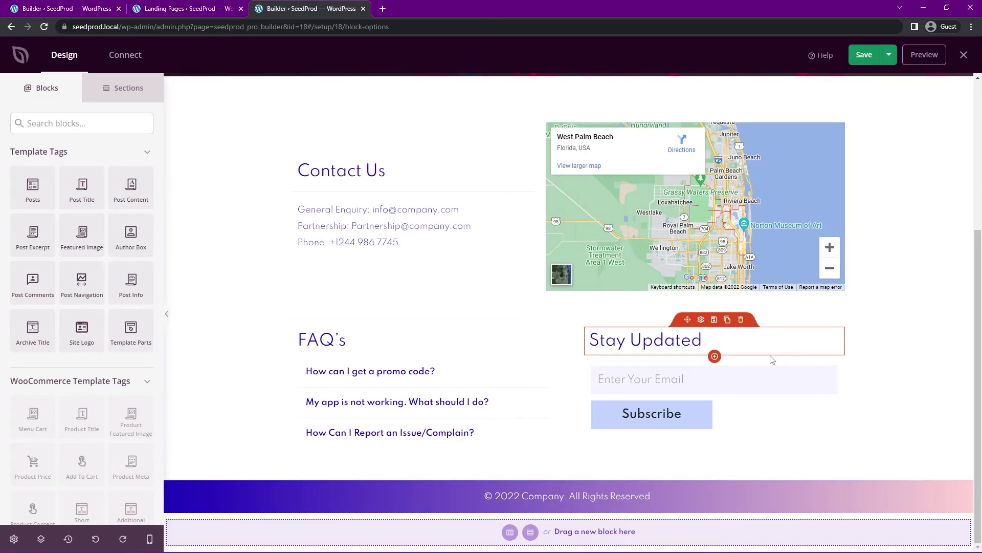
pyautogui.scroll(5, 880, 362)
pyautogui.click(963, 54)
pyautogui.click(363, 8)
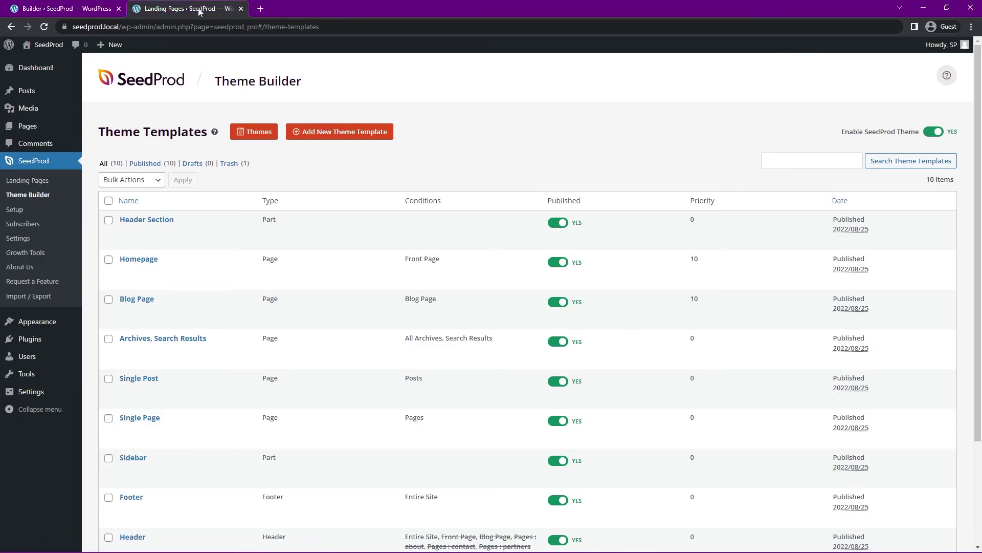
pyautogui.click(86, 8)
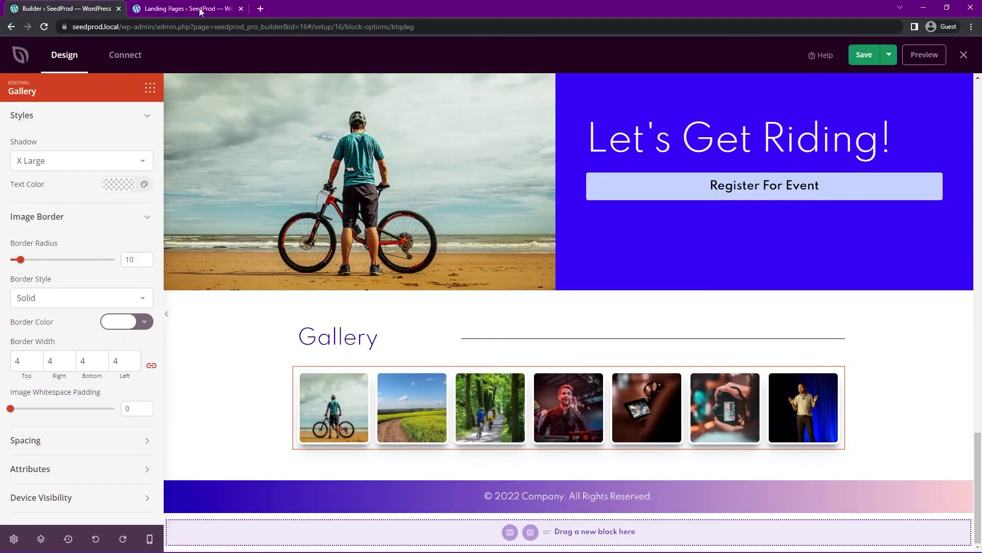
pyautogui.click(118, 9)
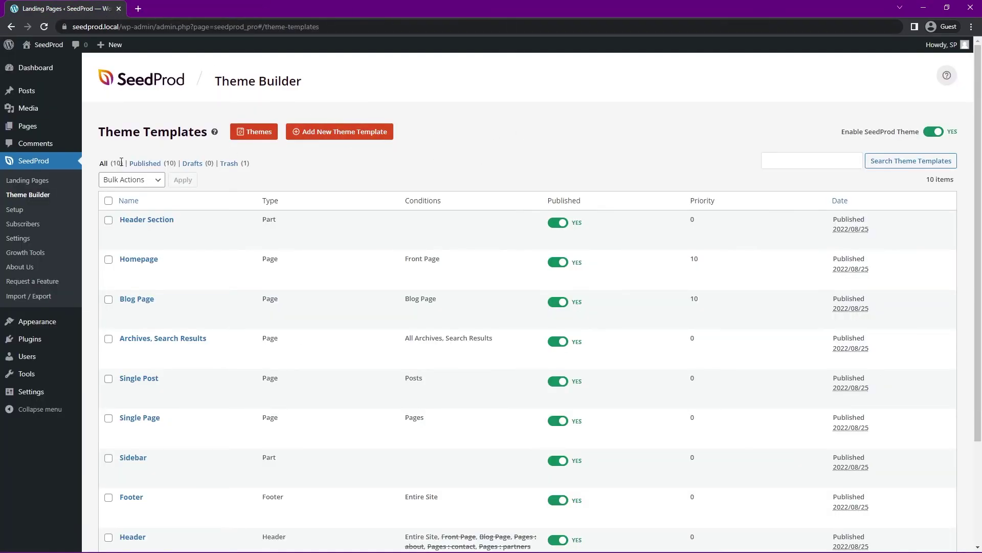
# - Open the Header Section template for design editing and delete the News item from its navigation menu
pyautogui.scroll(-2, 128, 205)
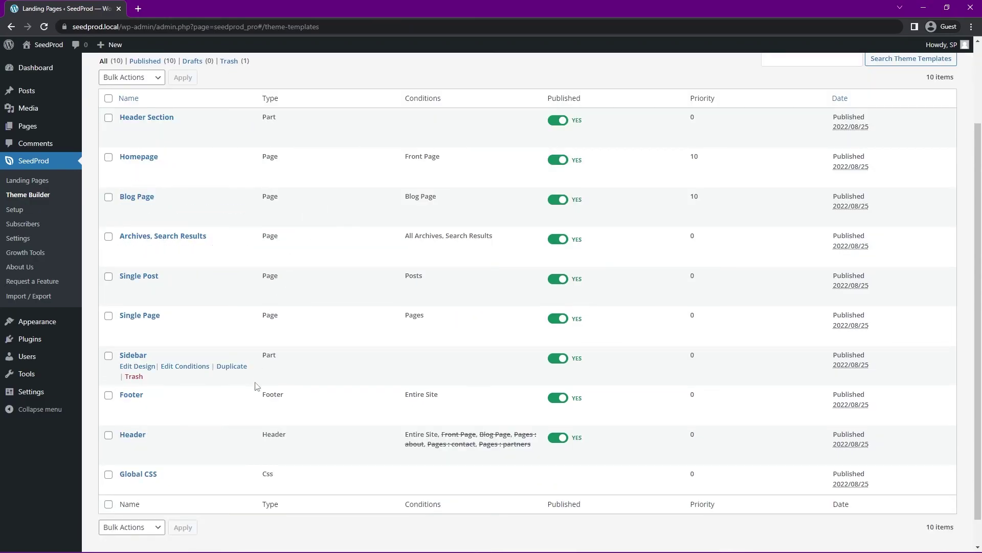
pyautogui.scroll(1, 197, 412)
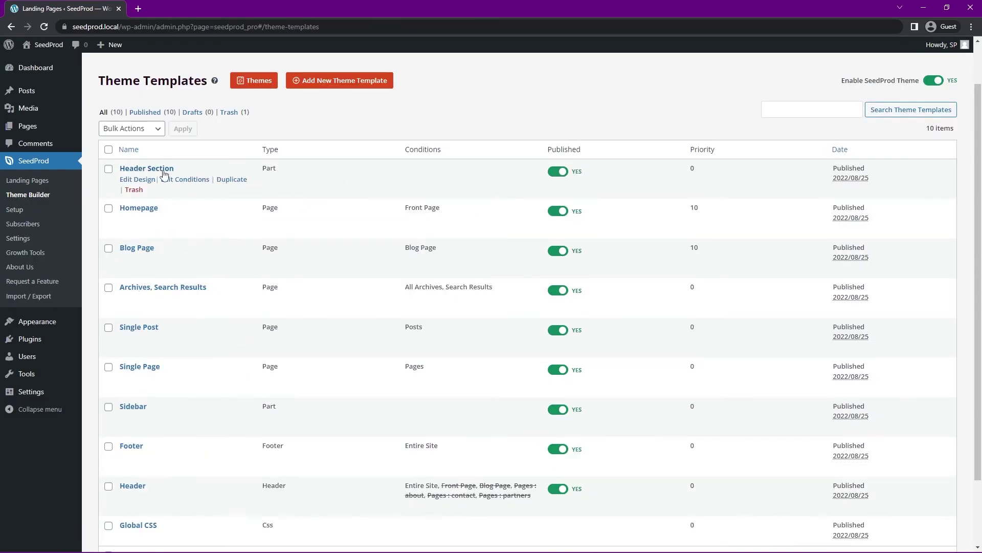
pyautogui.click(142, 181)
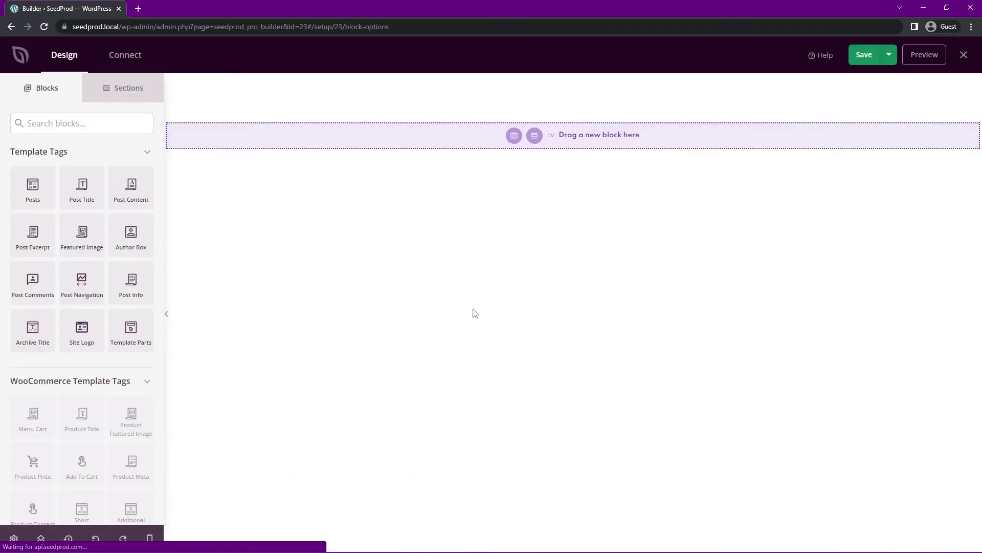
pyautogui.click(508, 98)
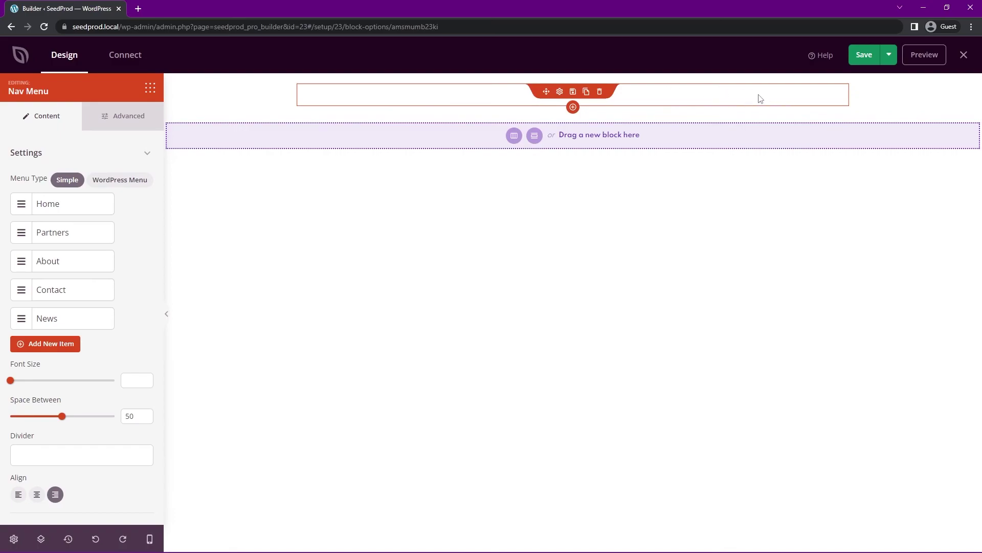
pyautogui.click(55, 323)
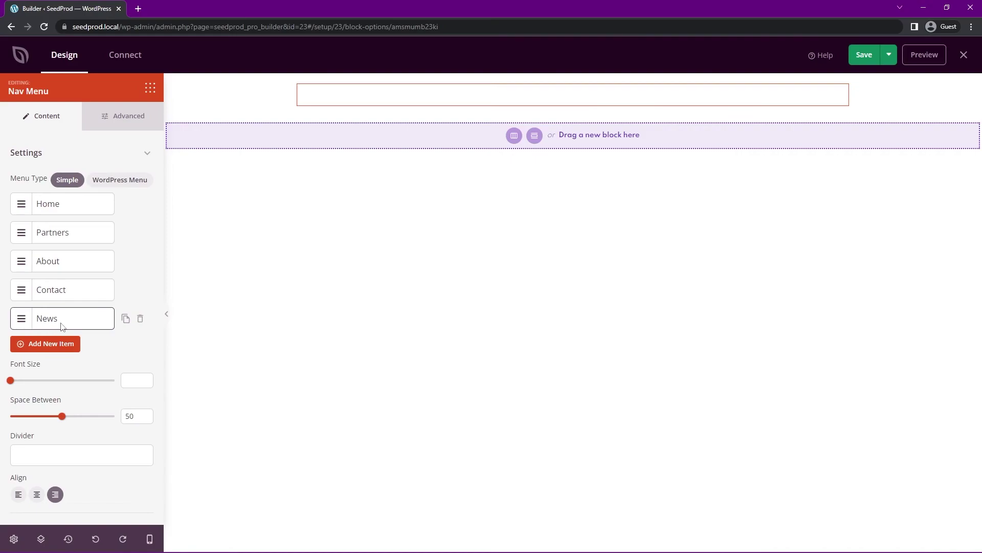
pyautogui.click(140, 319)
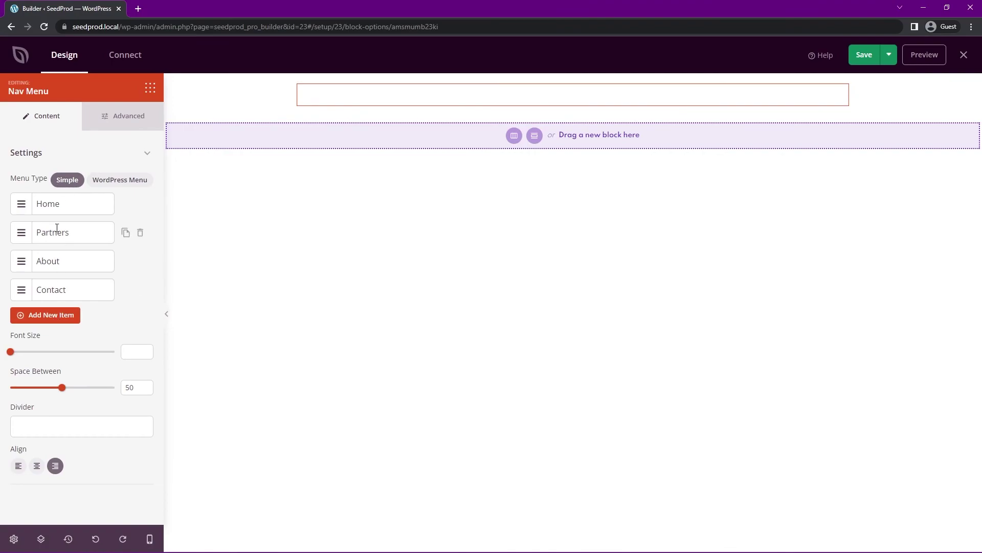
# - Try the WordPress Menu type for the navigation menu, look over the site's Menus screen, and restore the Simple menu type
pyautogui.click(120, 183)
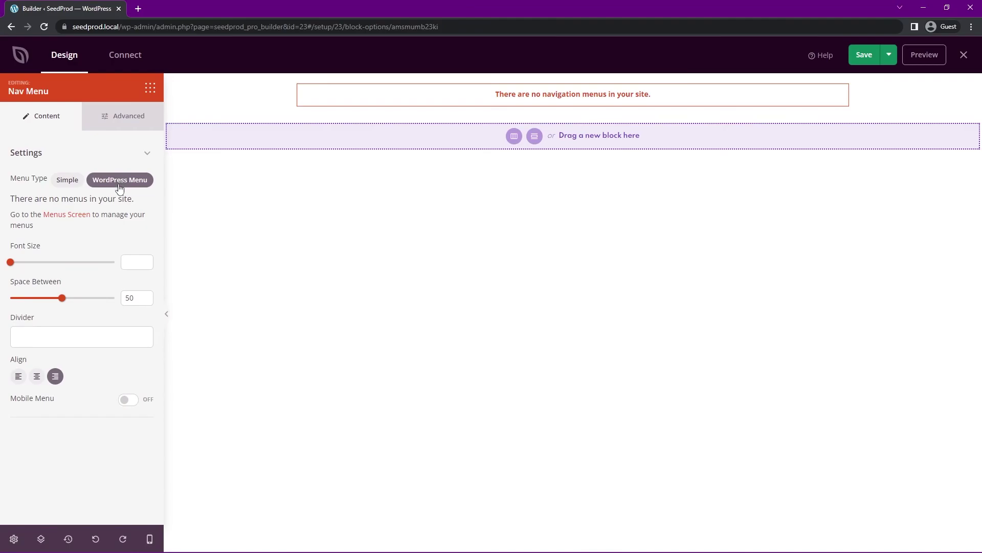
pyautogui.click(65, 216)
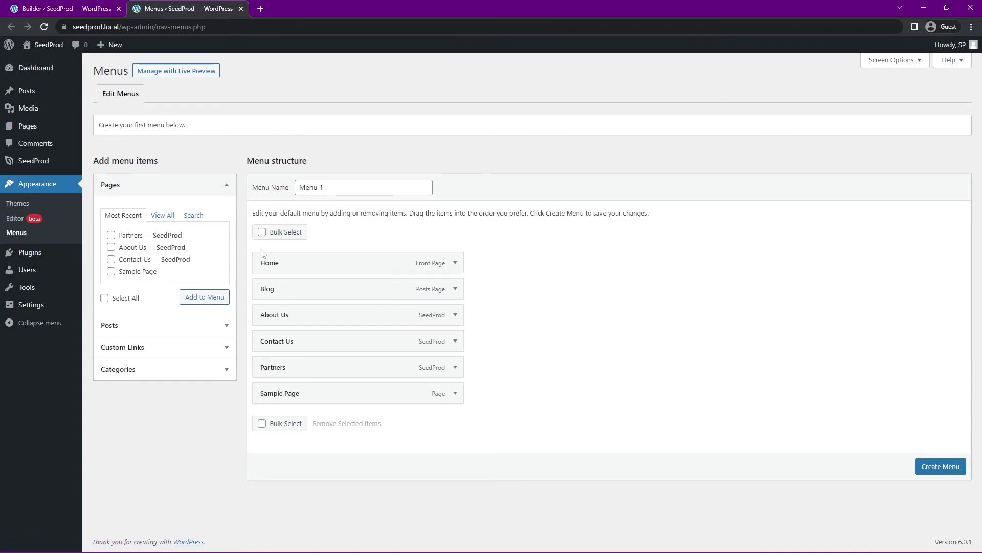
pyautogui.click(241, 8)
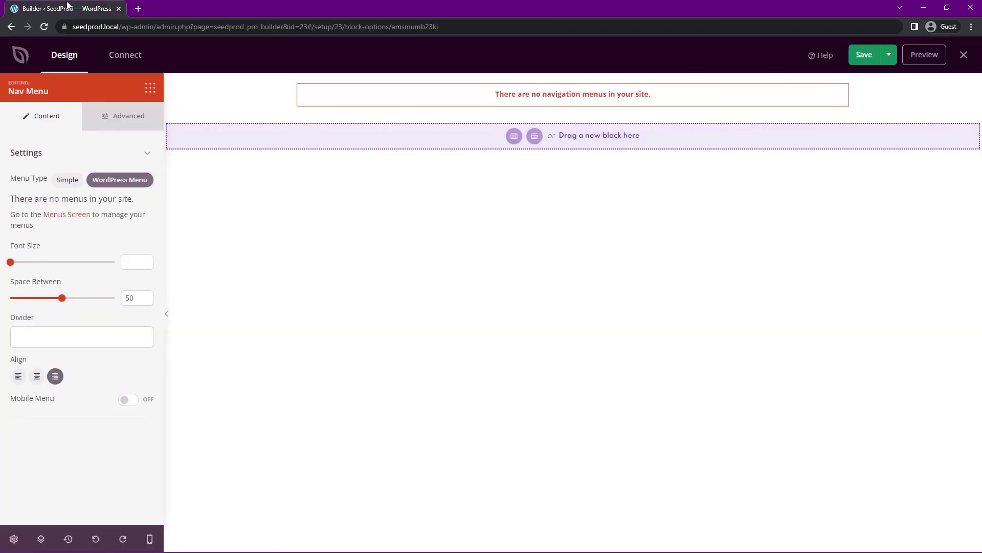
pyautogui.click(62, 179)
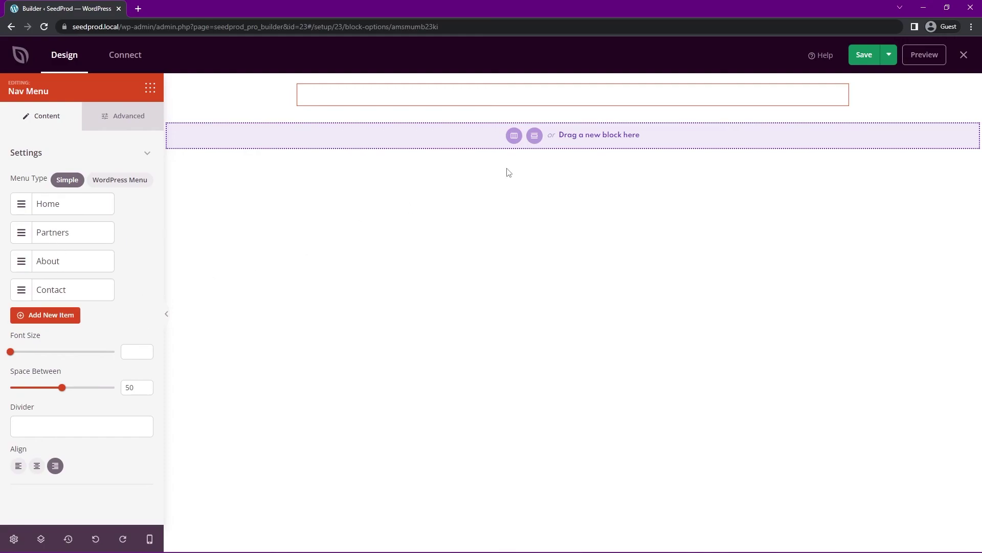
# - Save the Header Section, exit its builder, and open the live site in a new tab
pyautogui.click(864, 56)
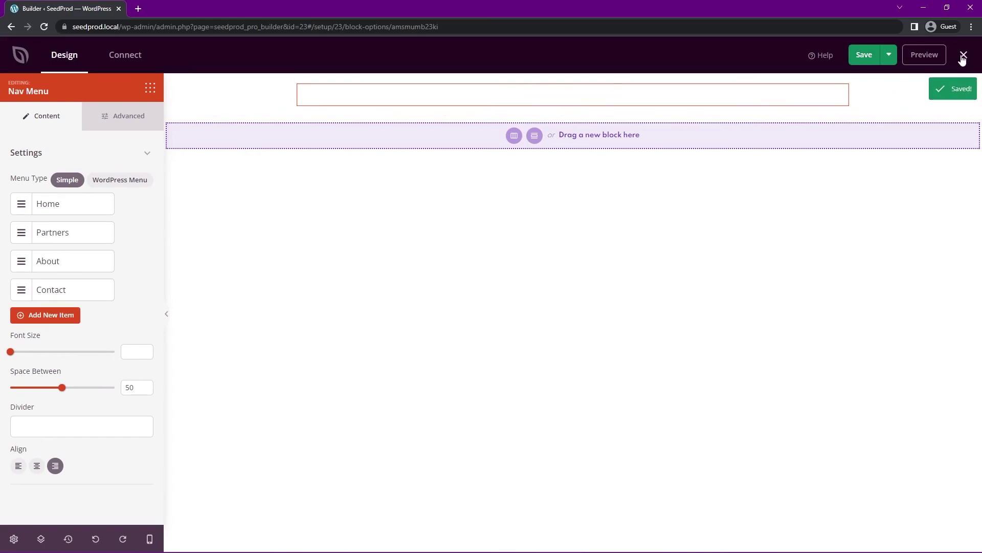
pyautogui.click(962, 56)
pyautogui.moveTo(47, 45)
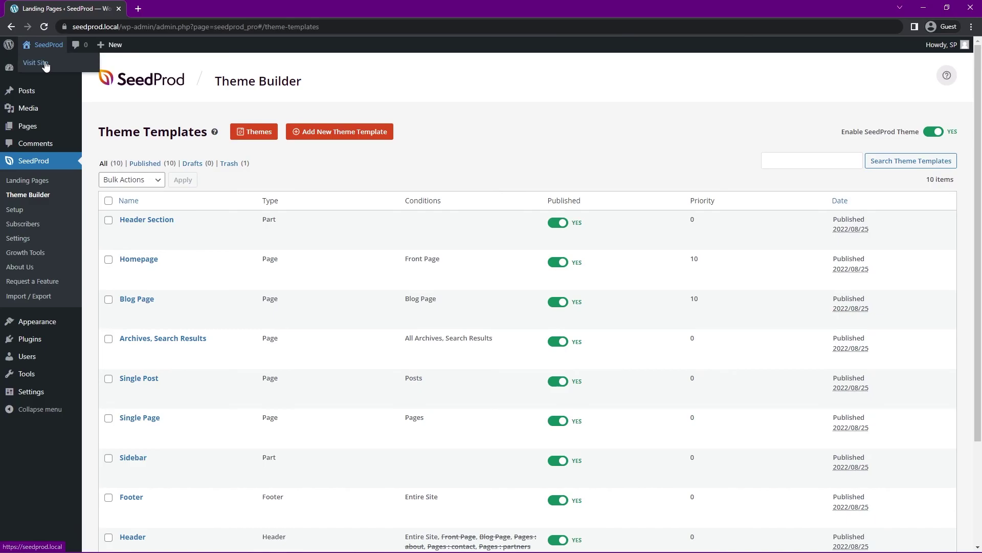
pyautogui.click(46, 64)
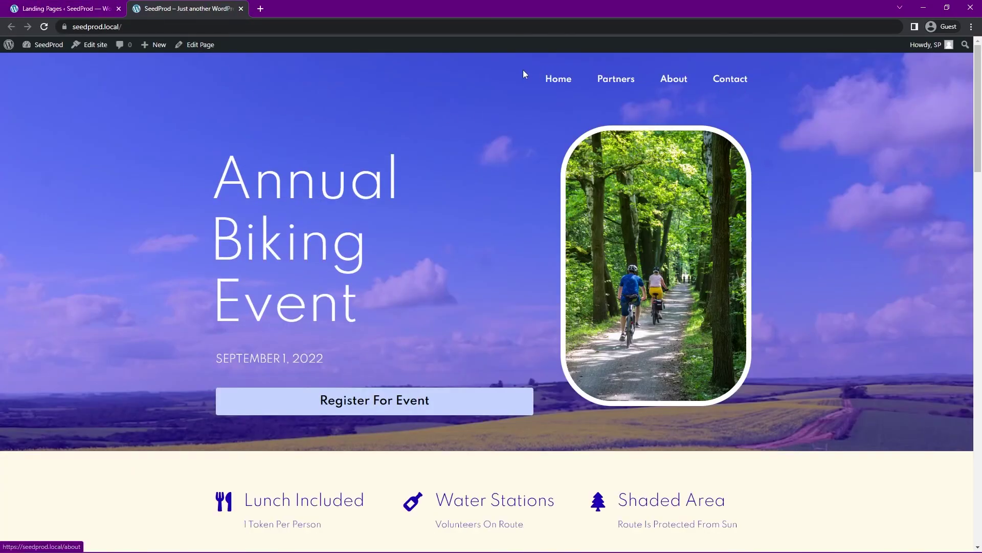
# - Check the live site's navigation by visiting the Partners, About, Contact and Home pages
pyautogui.click(616, 81)
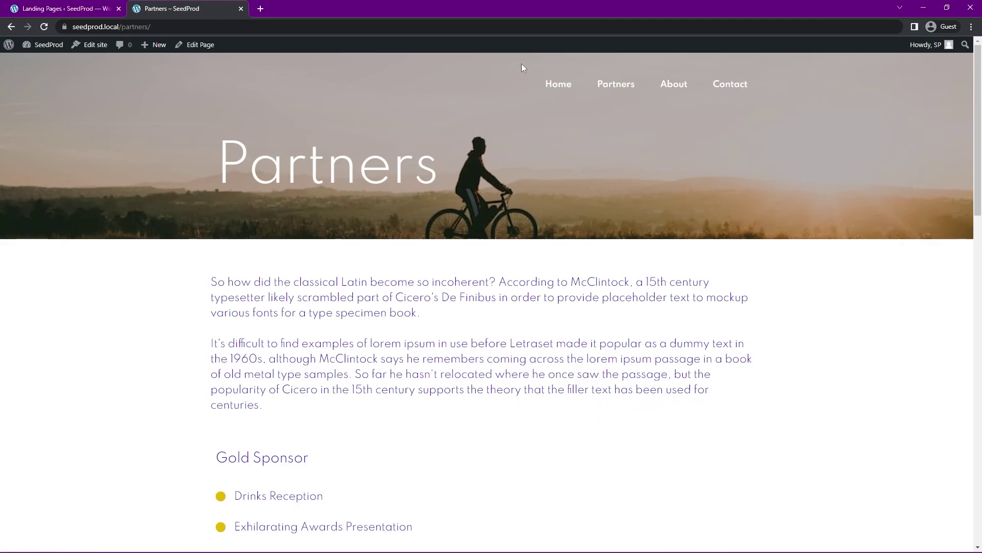
pyautogui.click(673, 86)
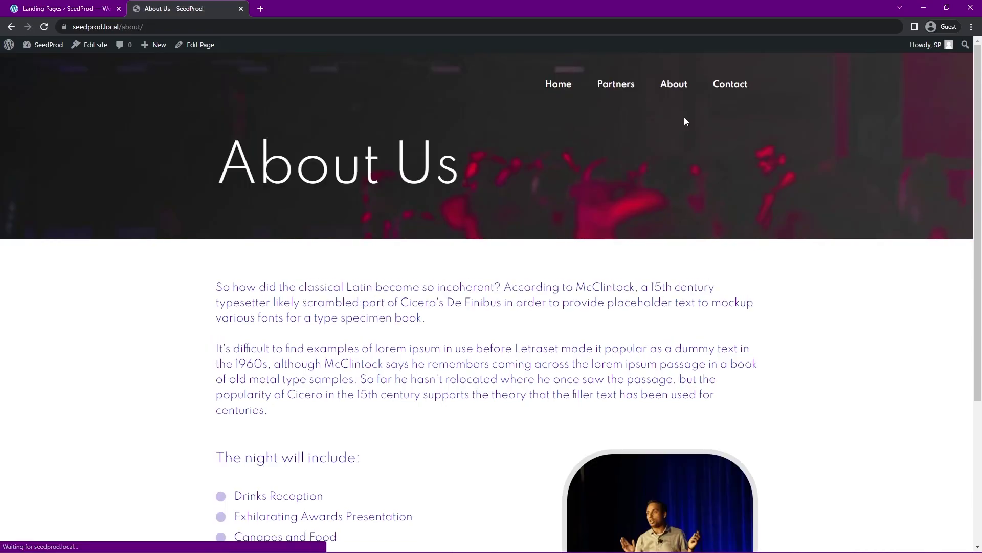
pyautogui.click(736, 85)
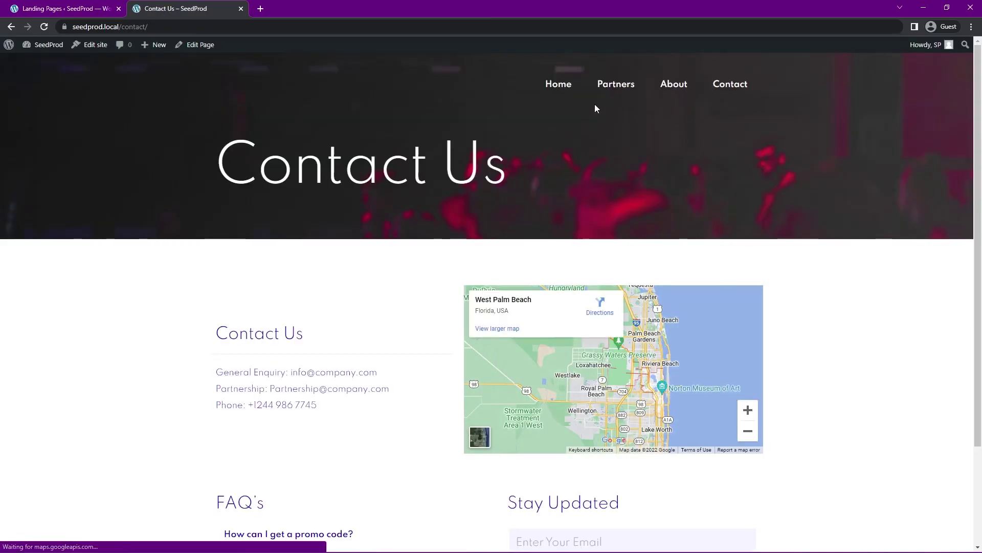
pyautogui.click(556, 86)
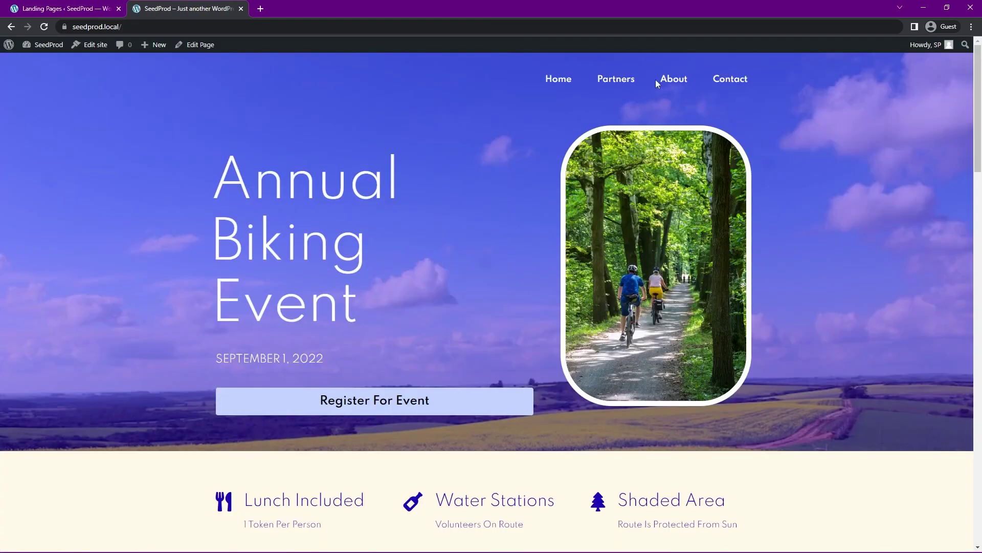
pyautogui.click(671, 86)
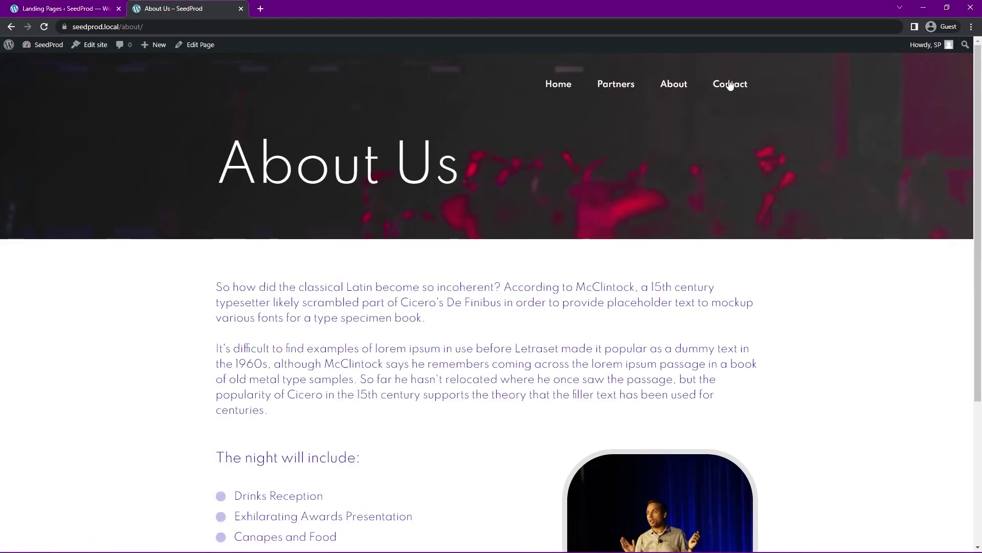
pyautogui.click(730, 84)
pyautogui.click(563, 87)
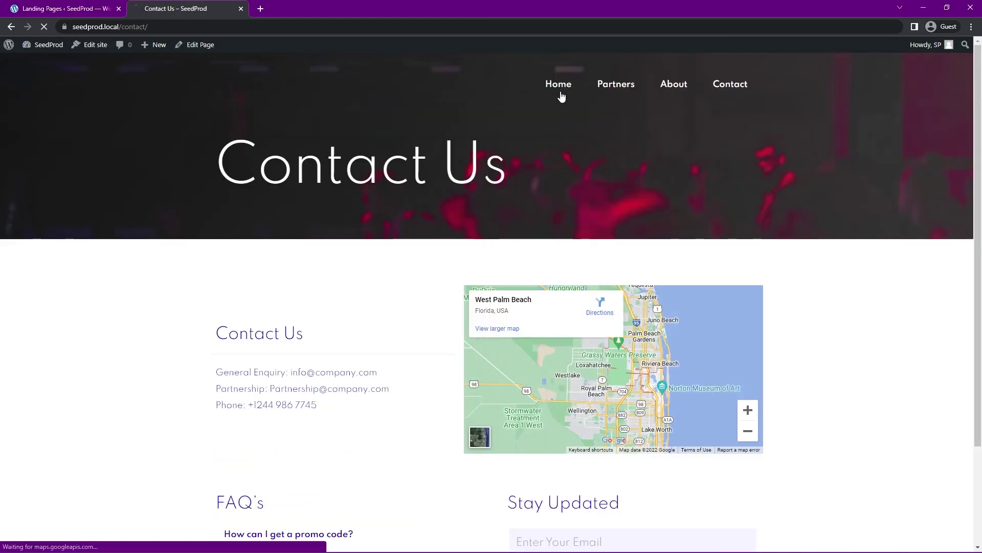
pyautogui.moveTo(977, 72); pyautogui.dragTo(861, 199)
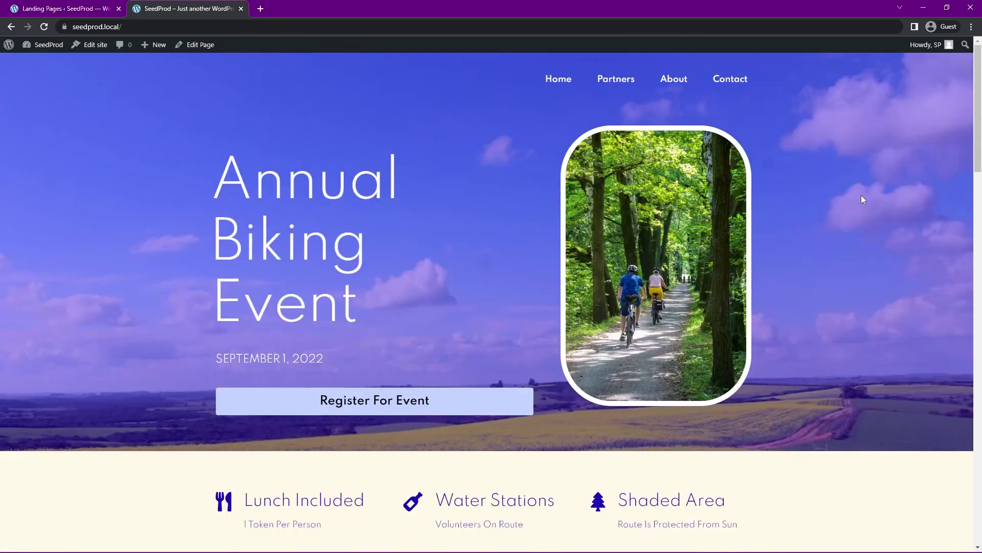